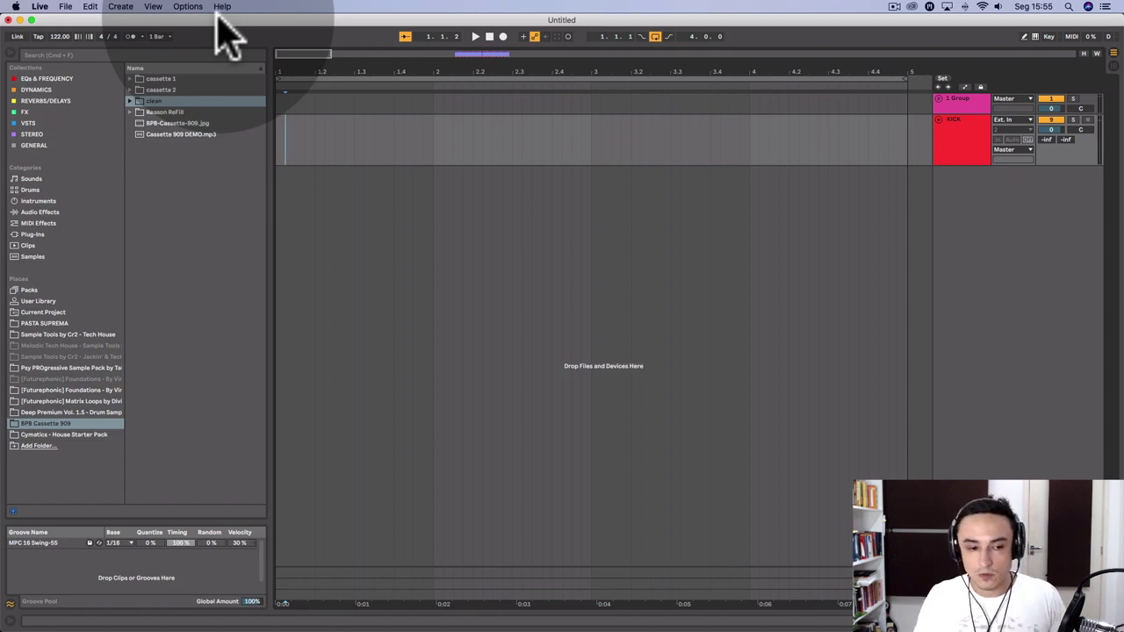
# Delete the MPC 16 Swing-55 groove from the Groove Pool and show the BPB Cassette 909 folder's contents.
pyautogui.click(61, 541)
pyautogui.press('Delete')
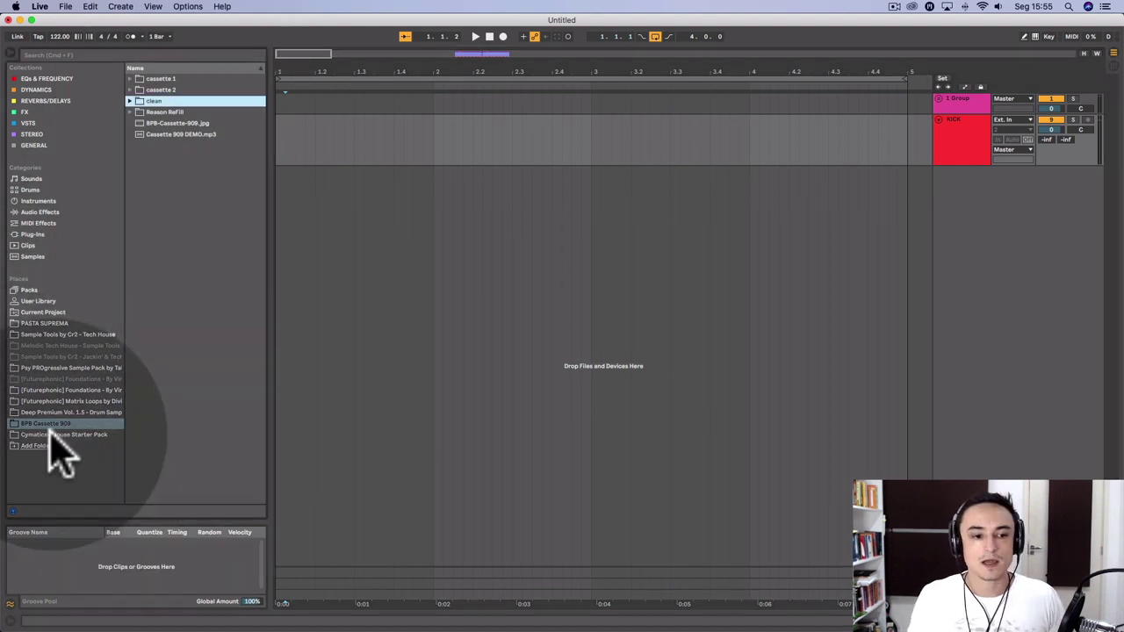
pyautogui.click(52, 434)
pyautogui.click(54, 424)
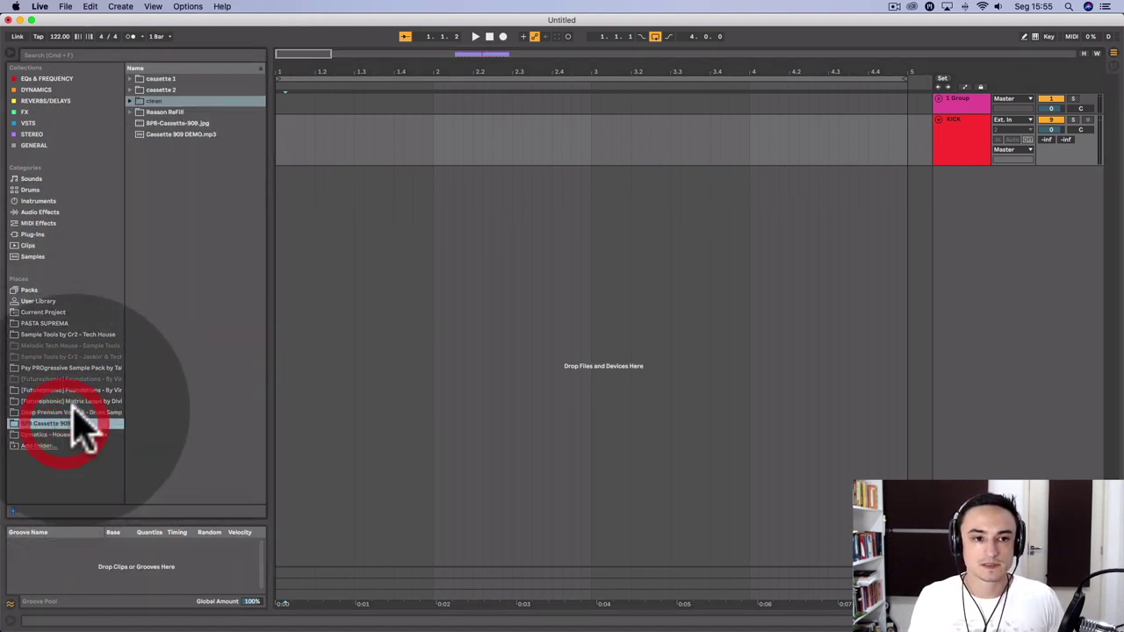
# Switch to Safari, search the web for "house sample pack free cassete" and open the free-sample-packs.com page for BPB Cassette 909.
pyautogui.click(249, 608)
pyautogui.write('house sam')
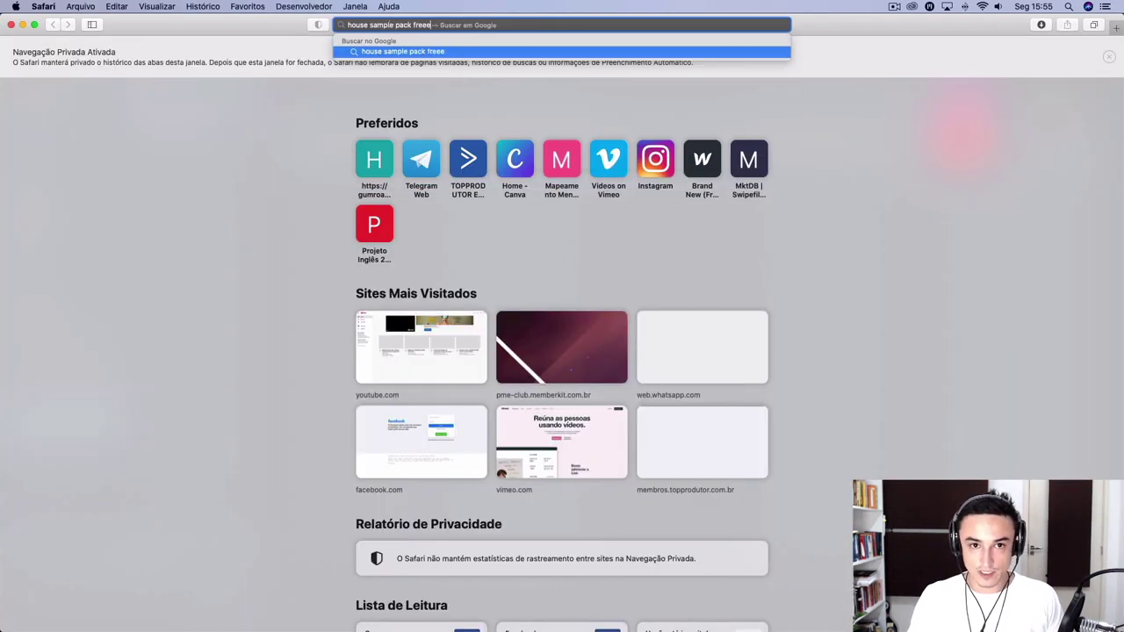
pyautogui.write('ple pack freee')
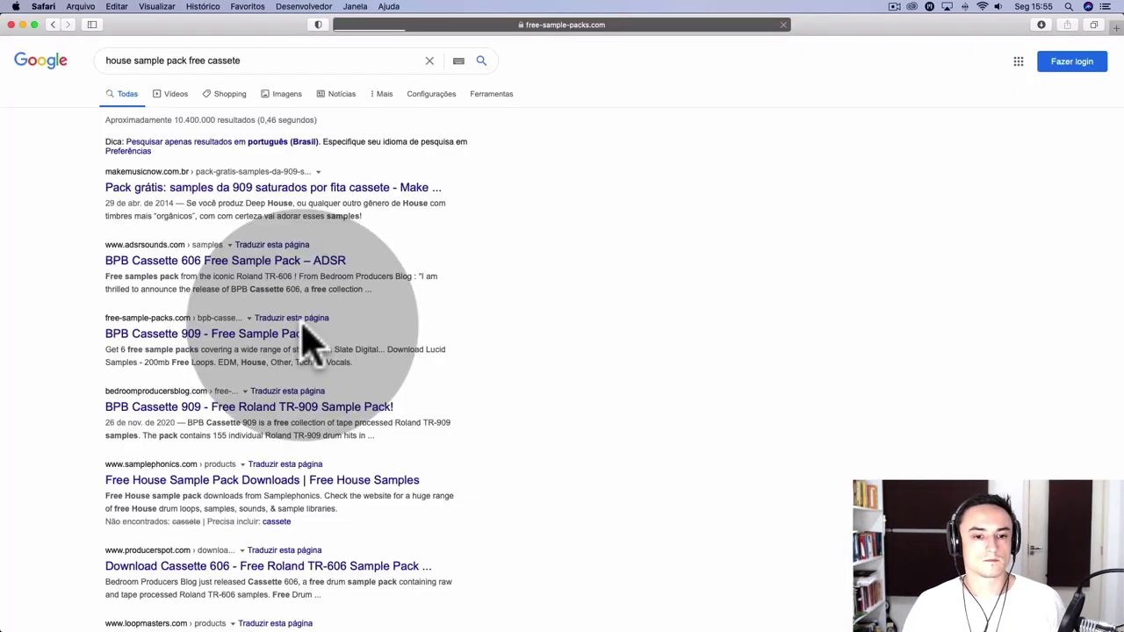
pyautogui.click(307, 339)
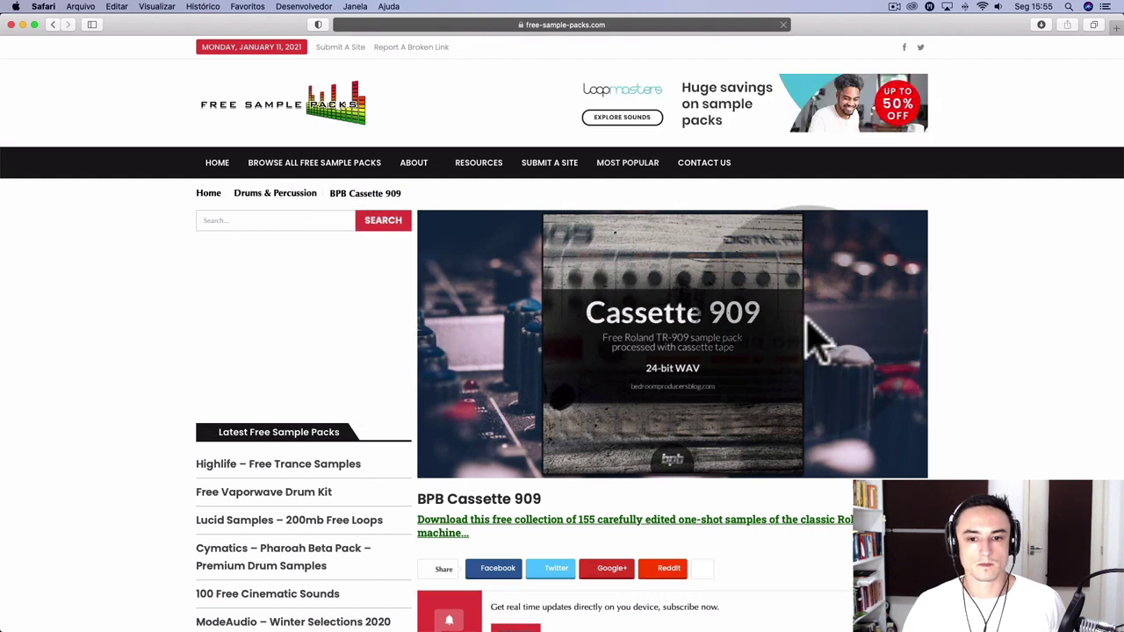
# Look over the BPB Cassette 909 download page, decline its notification request, and close the browser window to return to Live.
pyautogui.scroll(-5, 735, 351)
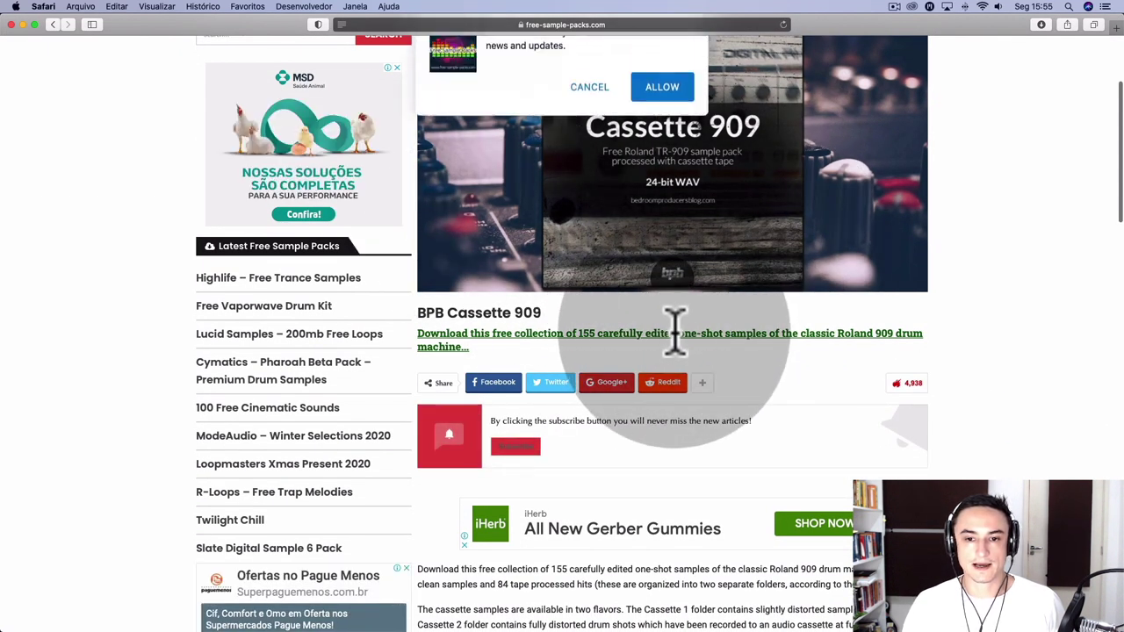
pyautogui.click(584, 112)
pyautogui.scroll(4, 586, 171)
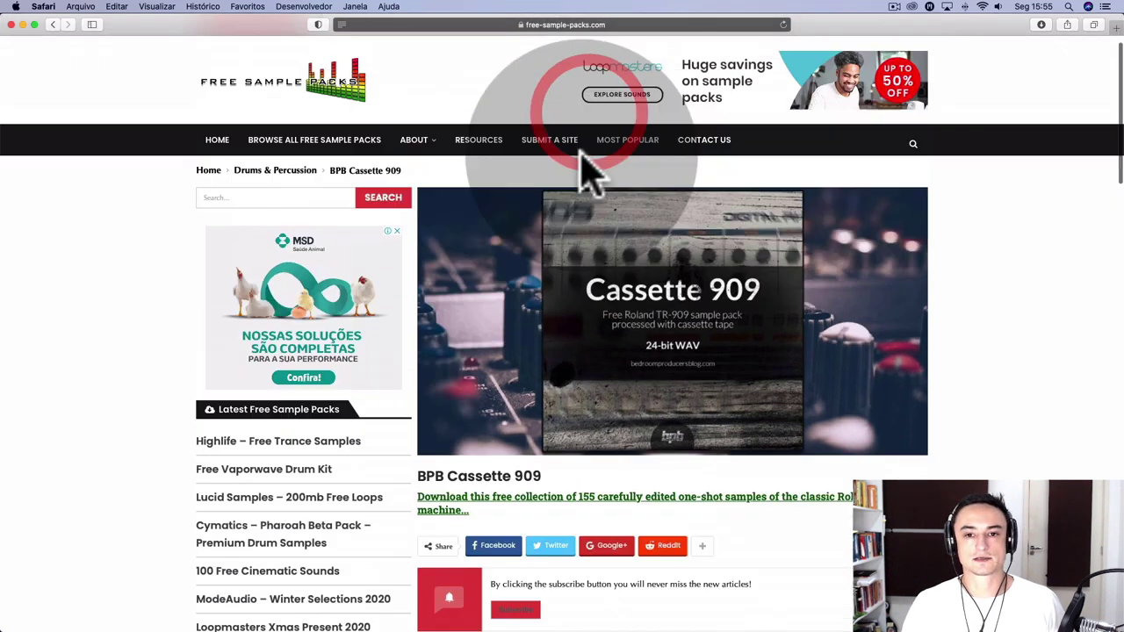
pyautogui.scroll(2, 588, 176)
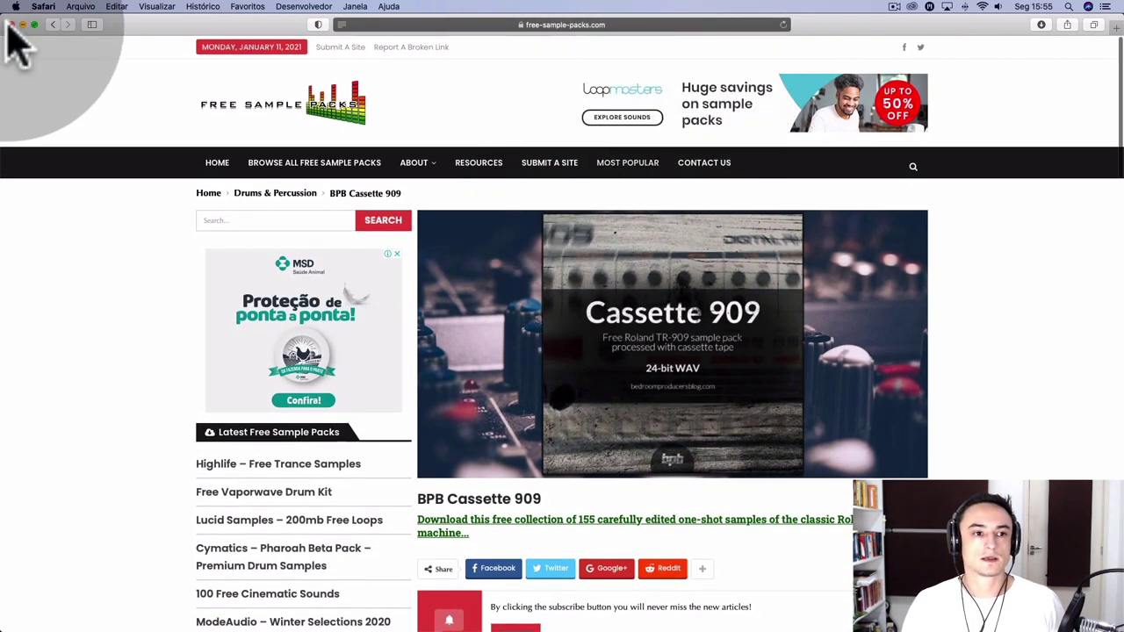
pyautogui.click(10, 24)
pyautogui.click(416, 216)
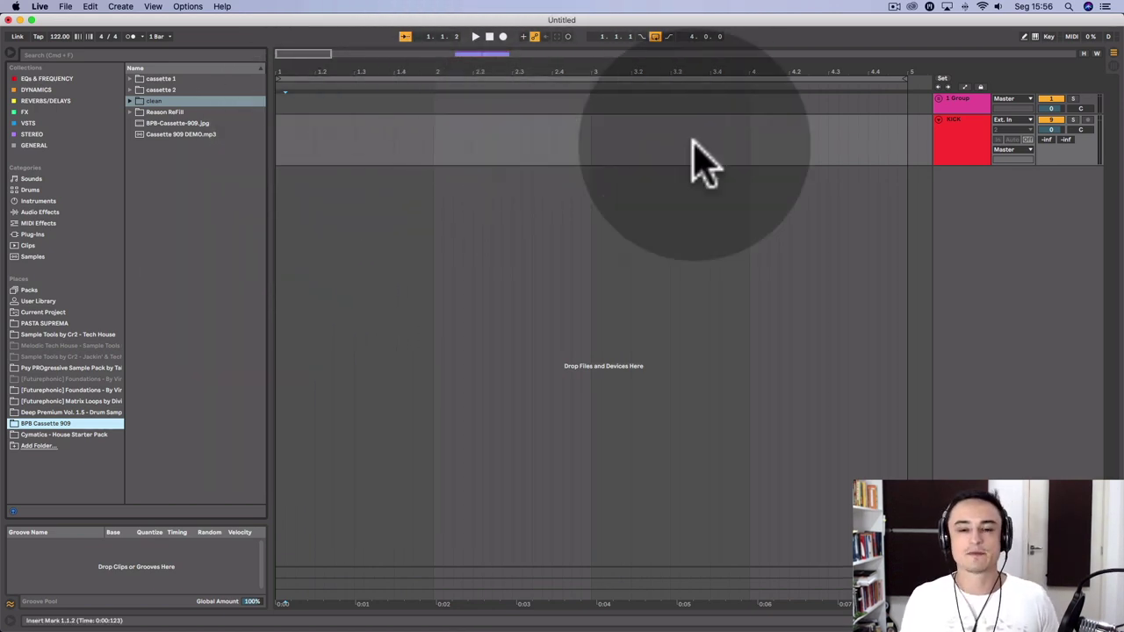
# Place the insert marker at 1.1.1 on the KICK track.
pyautogui.hscroll(5, 702, 163)
pyautogui.hscroll(-10, 728, 176)
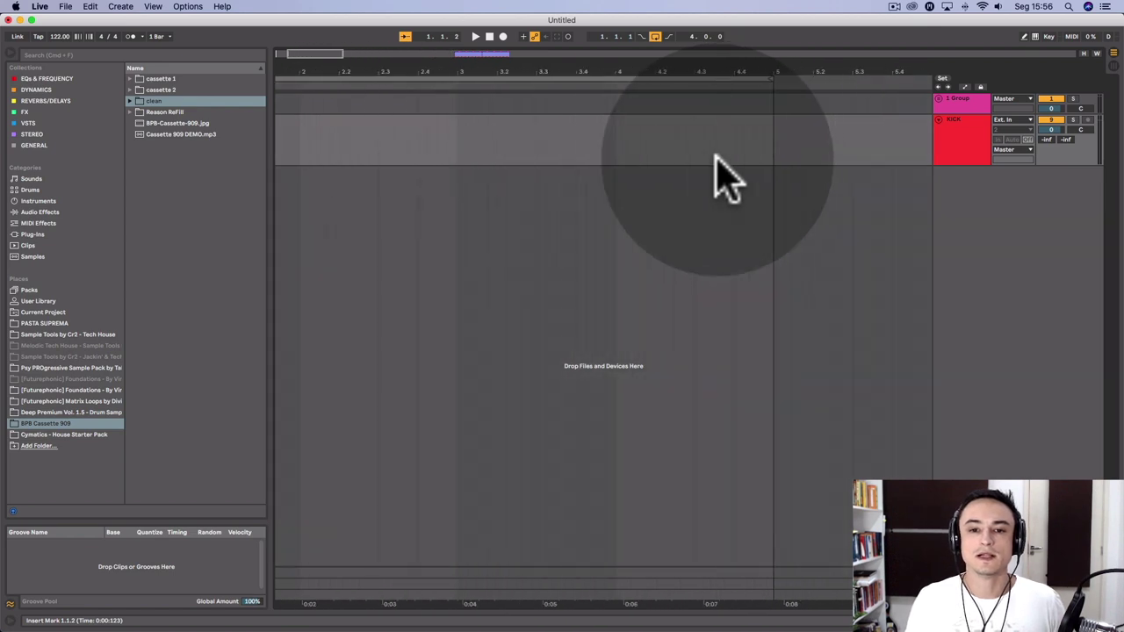
pyautogui.click(277, 127)
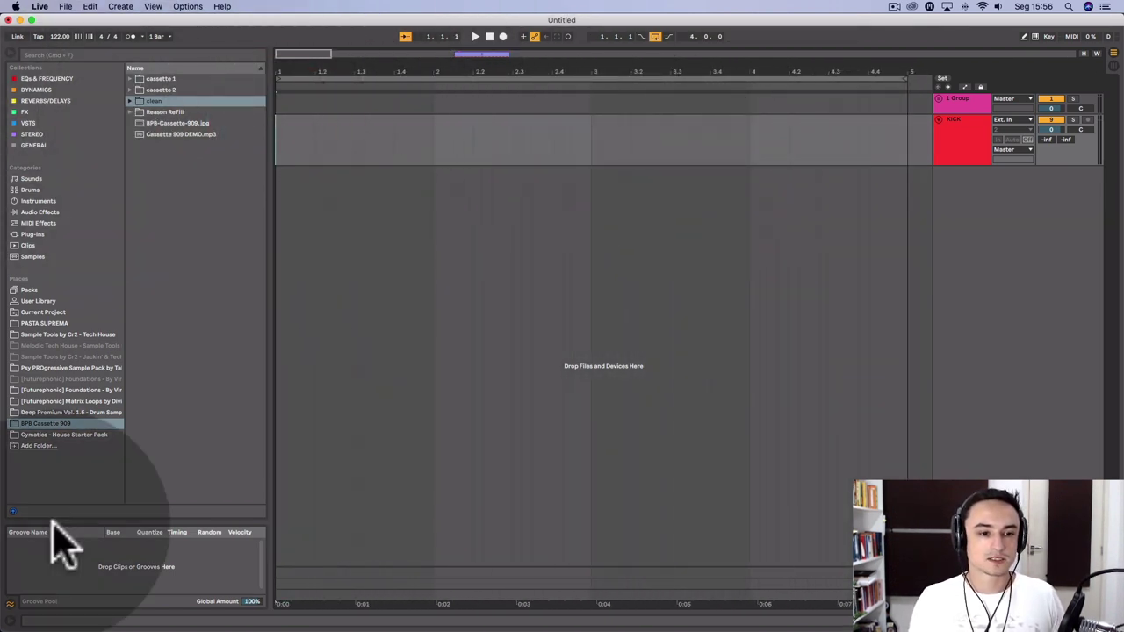
pyautogui.click(39, 445)
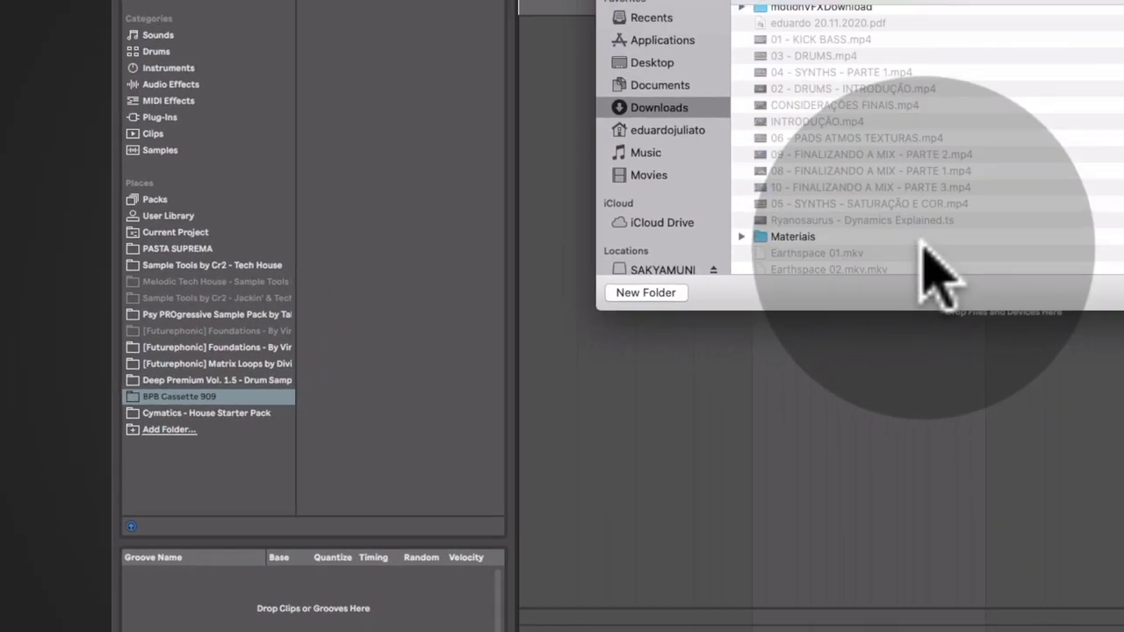
pyautogui.scroll(-10, 871, 258)
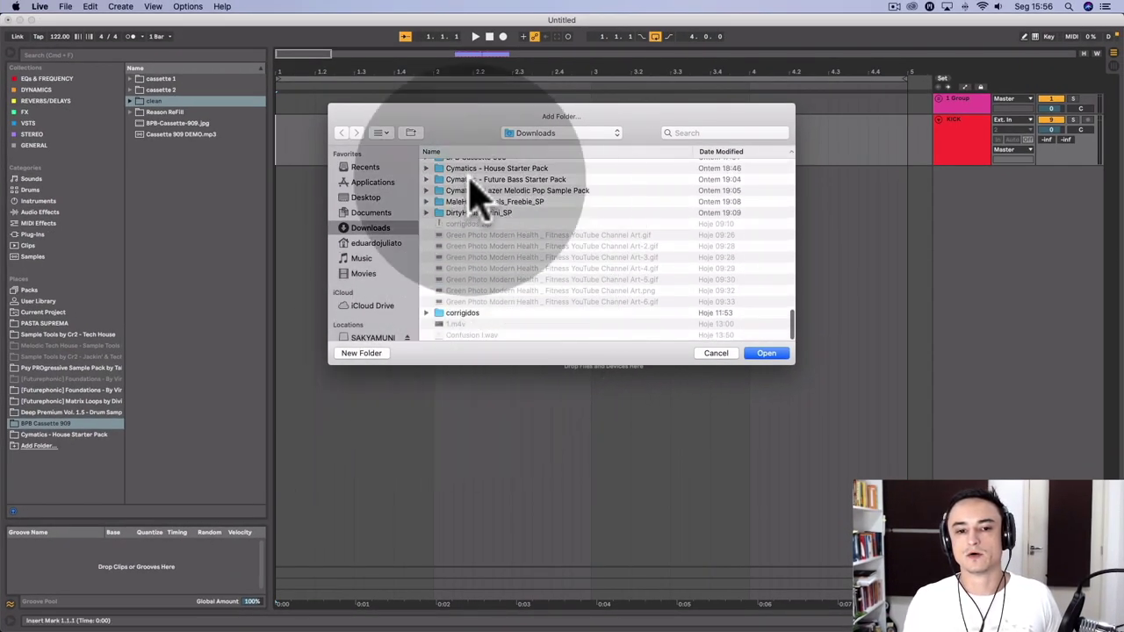
pyautogui.scroll(3, 491, 246)
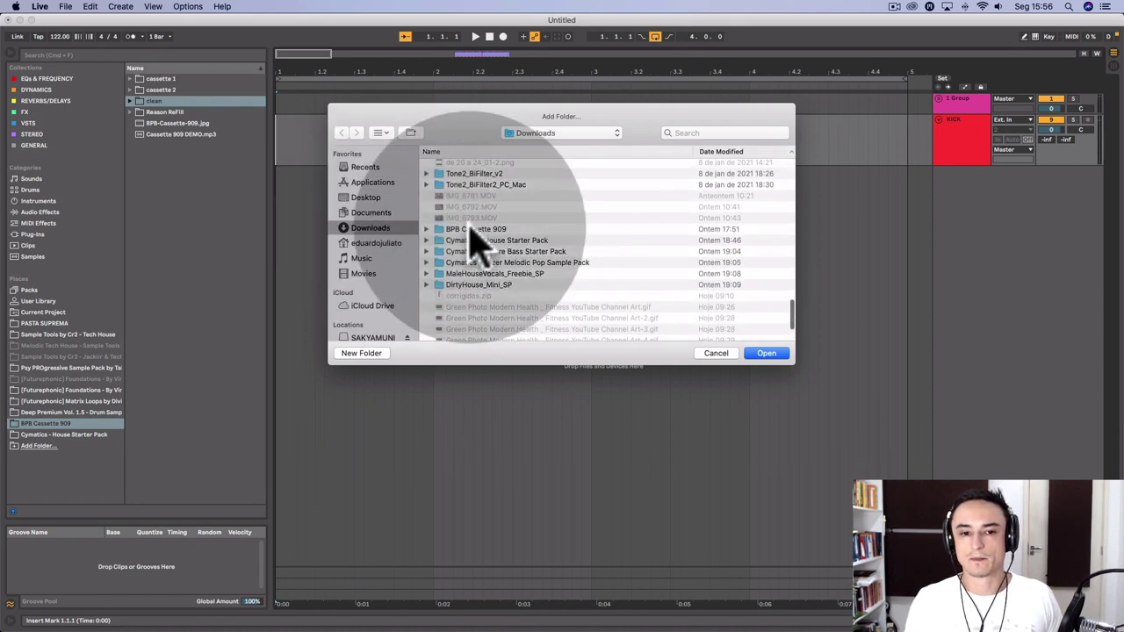
pyautogui.click(468, 230)
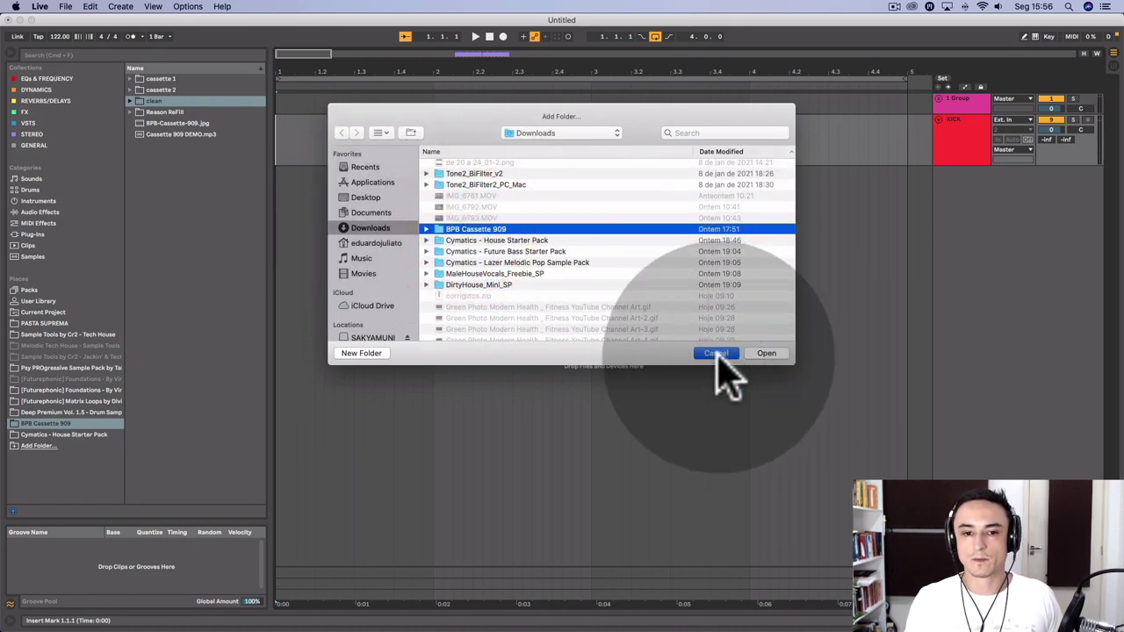
pyautogui.click(717, 353)
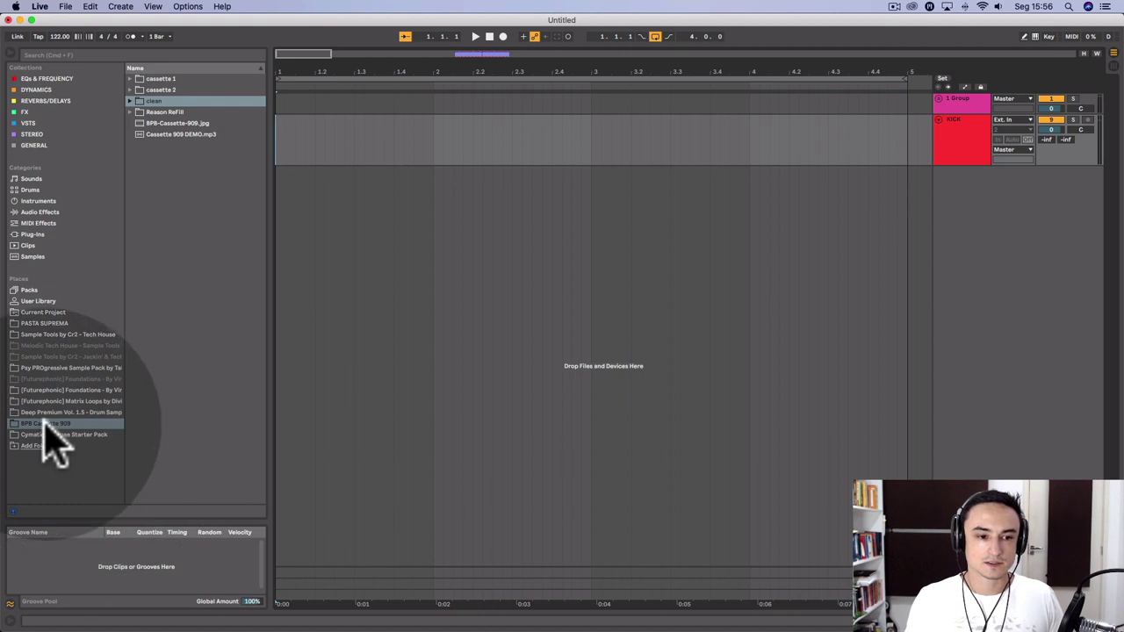
# Browse the BPB Cassette 909 folder and expand its clean subfolder to list the samples.
pyautogui.click(45, 425)
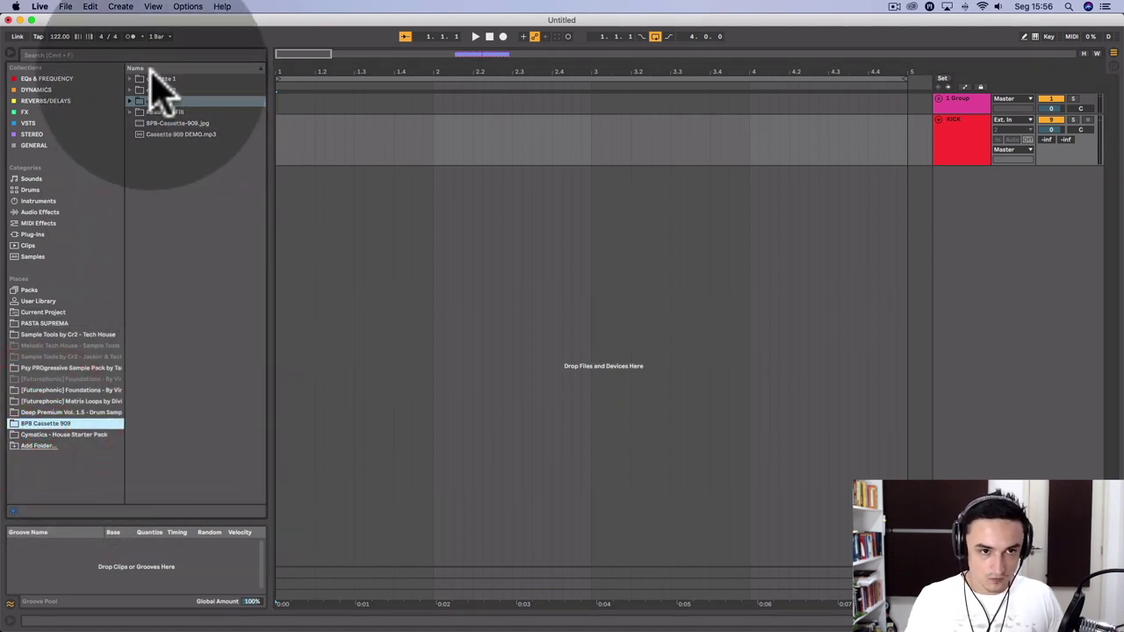
pyautogui.click(152, 79)
pyautogui.click(129, 79)
pyautogui.click(129, 79)
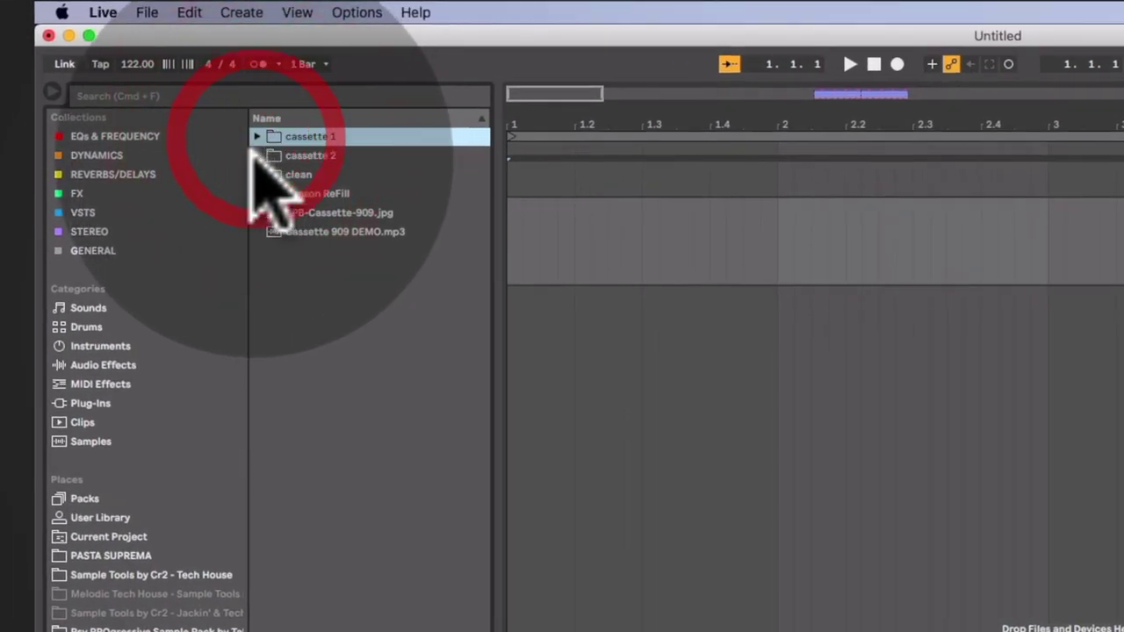
pyautogui.click(254, 155)
pyautogui.click(257, 173)
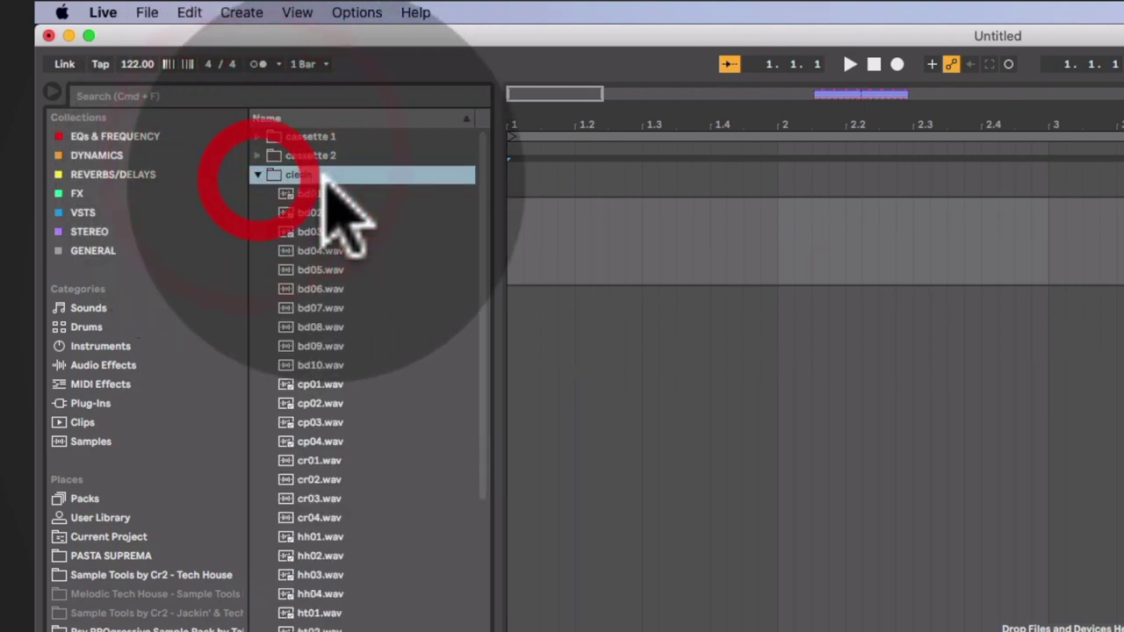
# Audition the kick samples bd01.wav to bd04.wav in the clean folder.
pyautogui.click(316, 195)
pyautogui.click(316, 212)
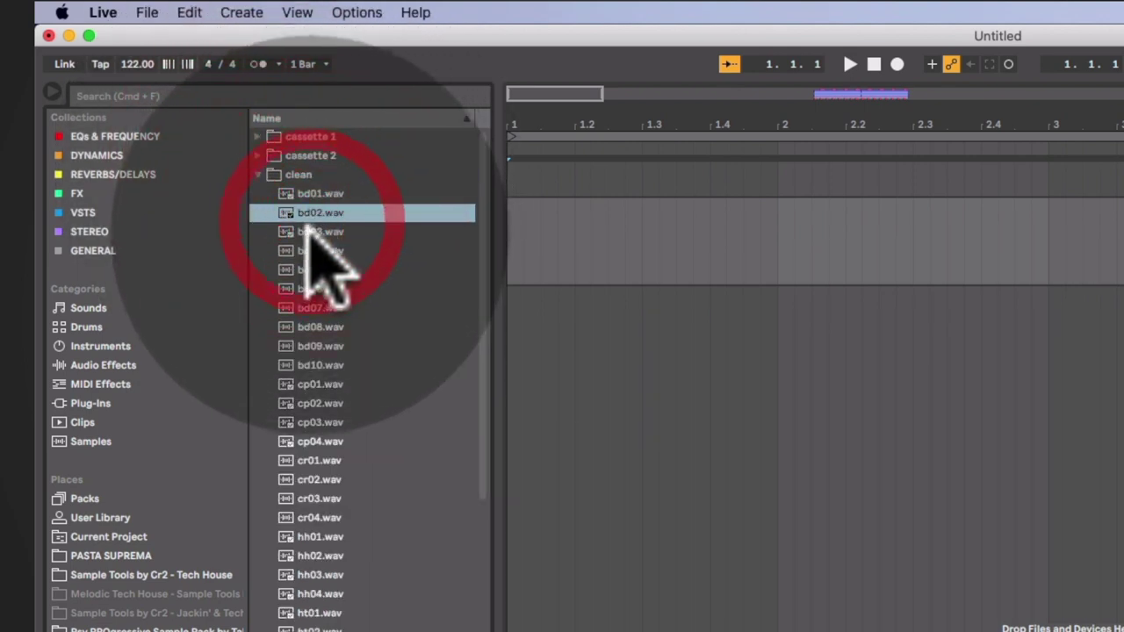
pyautogui.click(316, 232)
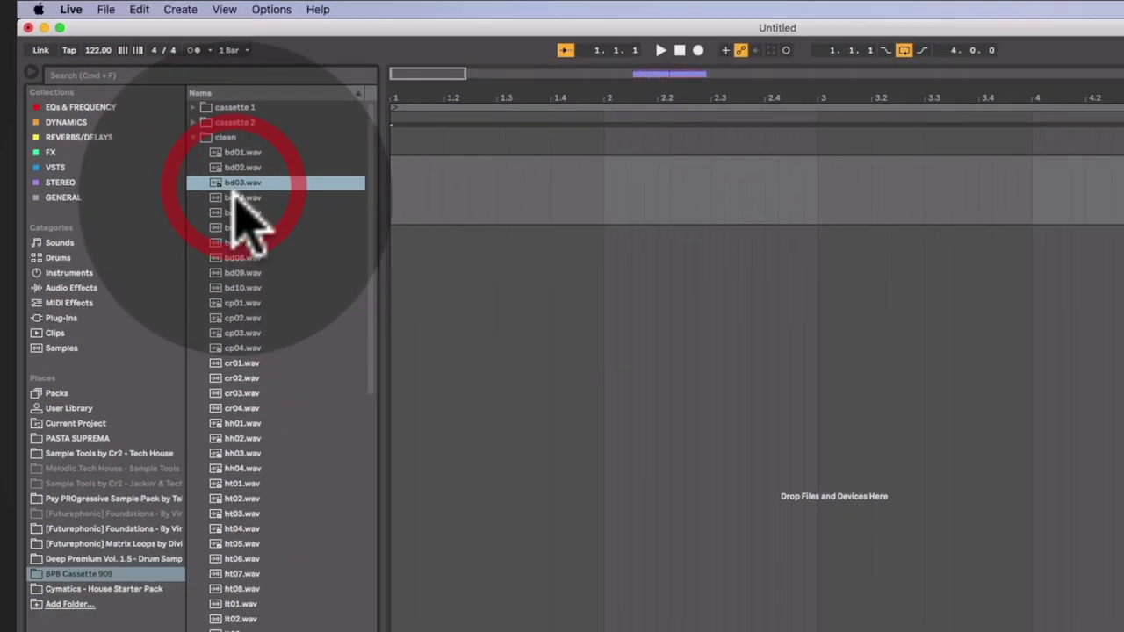
pyautogui.click(228, 198)
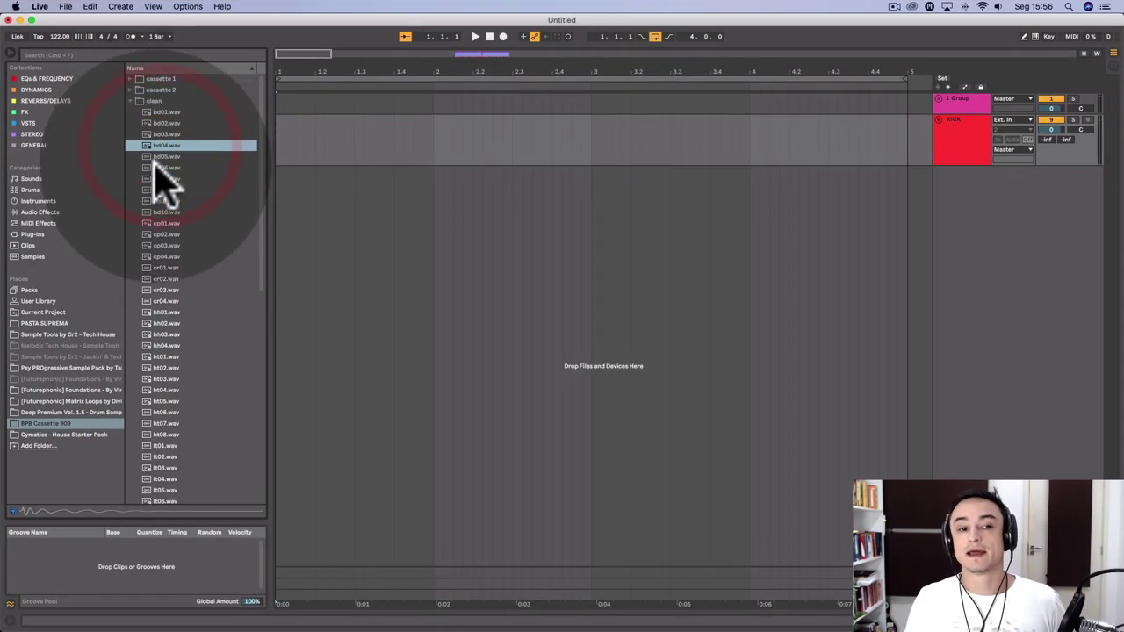
pyautogui.click(238, 154)
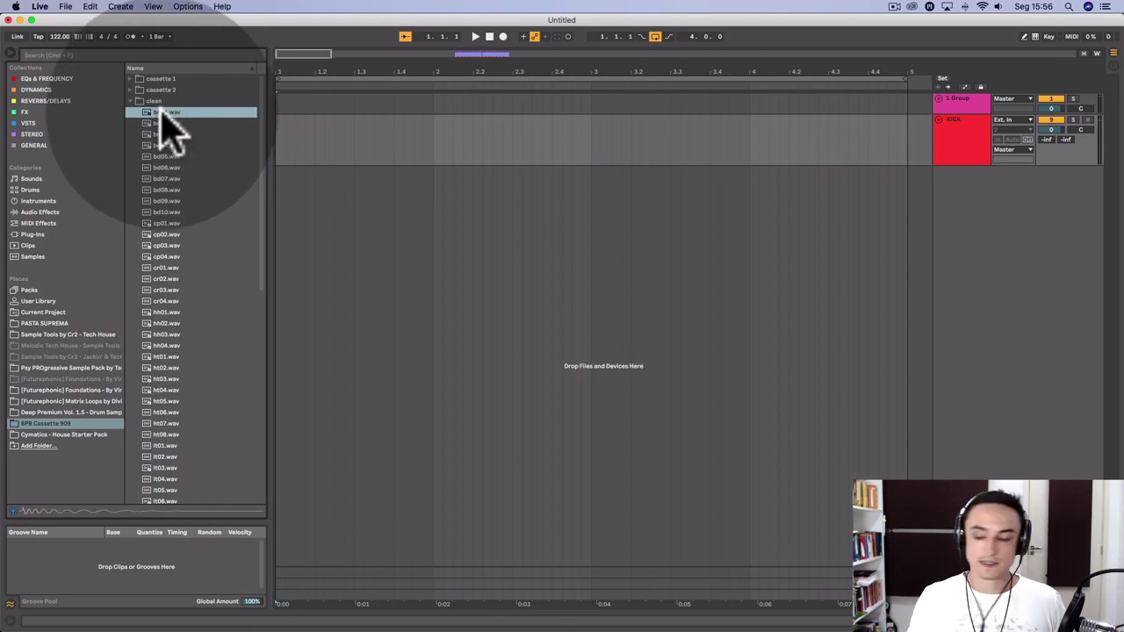
# Place bd01.wav at the start of the KICK track and set the arrangement's fixed grid to 1/16.
pyautogui.moveTo(161, 117); pyautogui.dragTo(282, 140)
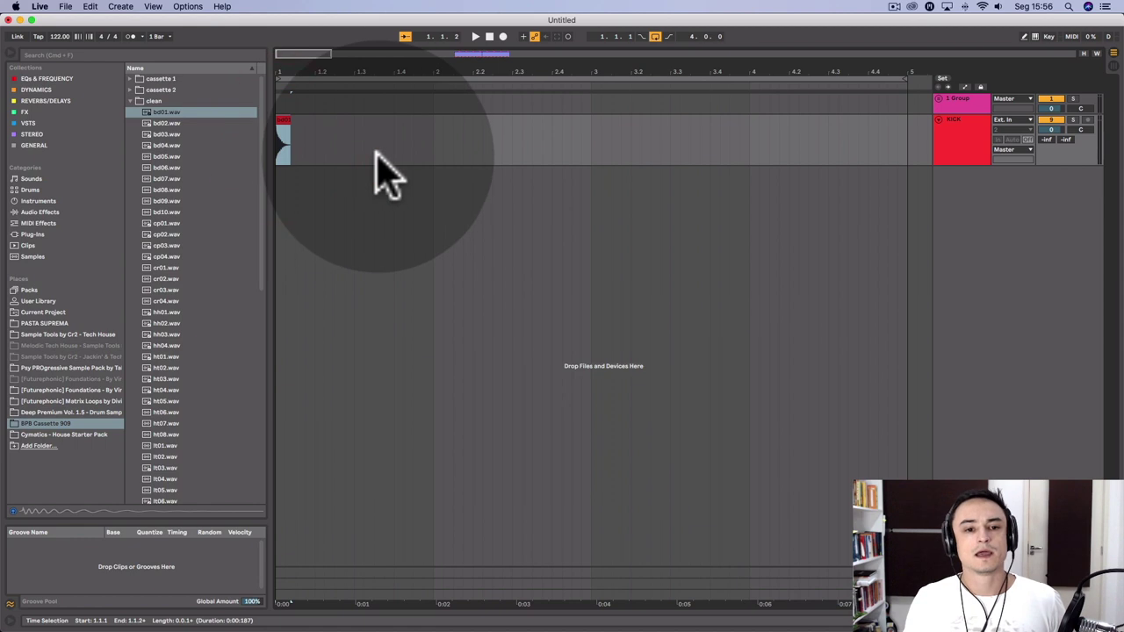
pyautogui.rightClick(376, 142)
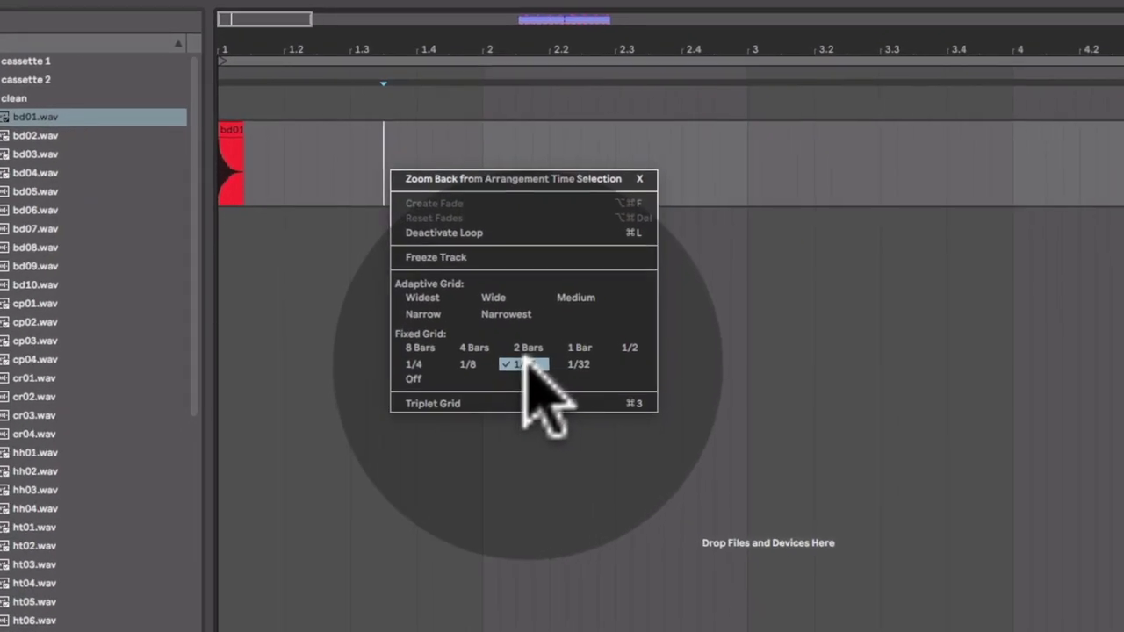
pyautogui.click(458, 259)
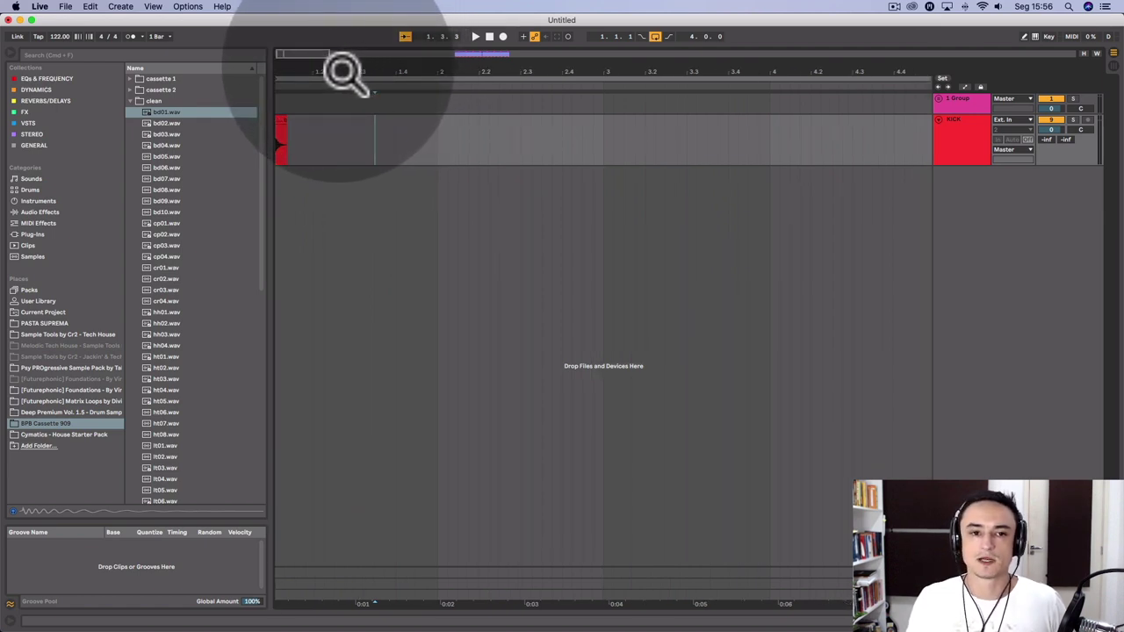
# Duplicate the bd01 kick clip onto beats 1.2, 1.3 and 1.4 of the KICK track.
pyautogui.moveTo(339, 69); pyautogui.dragTo(340, 88)
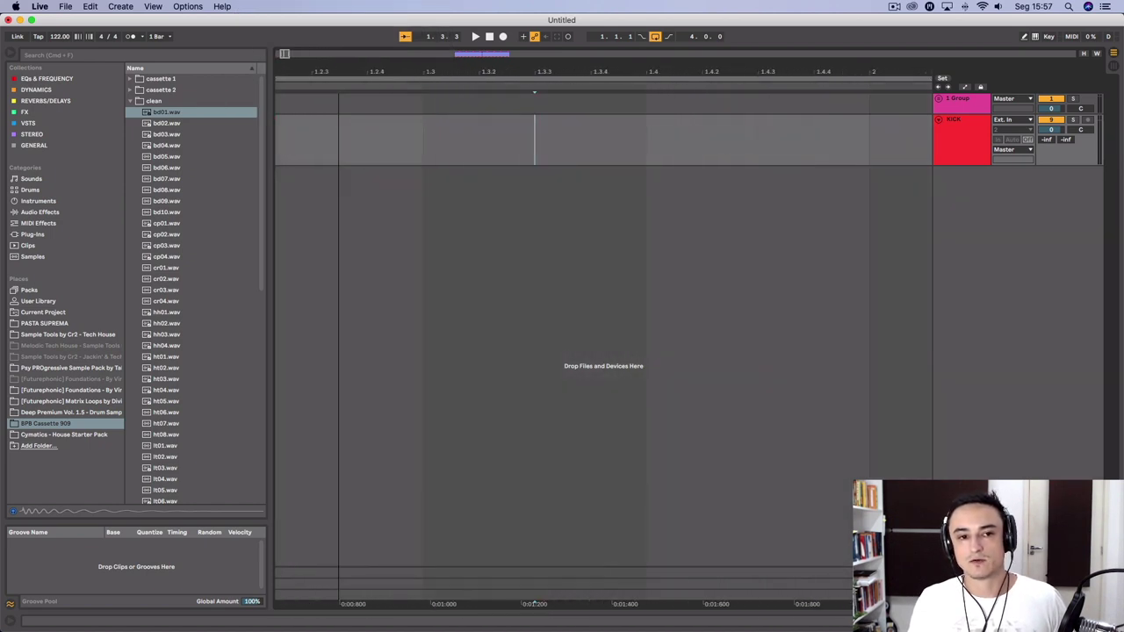
pyautogui.hscroll(-5, 495, 201)
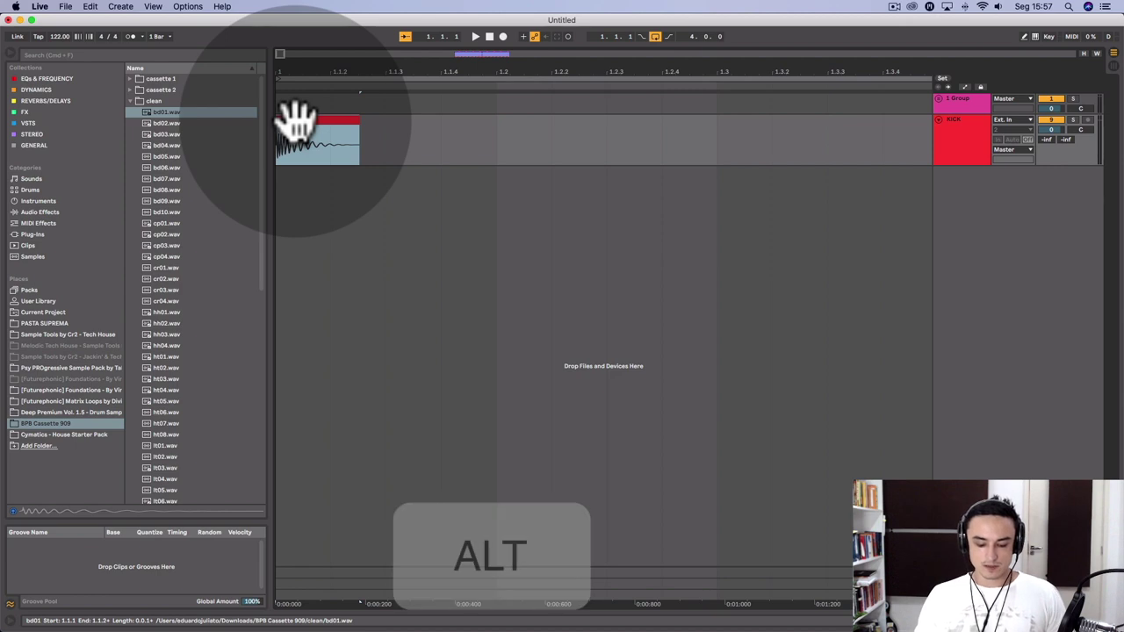
pyautogui.moveTo(297, 123); pyautogui.dragTo(740, 132)
pyautogui.moveTo(581, 75); pyautogui.dragTo(581, 40)
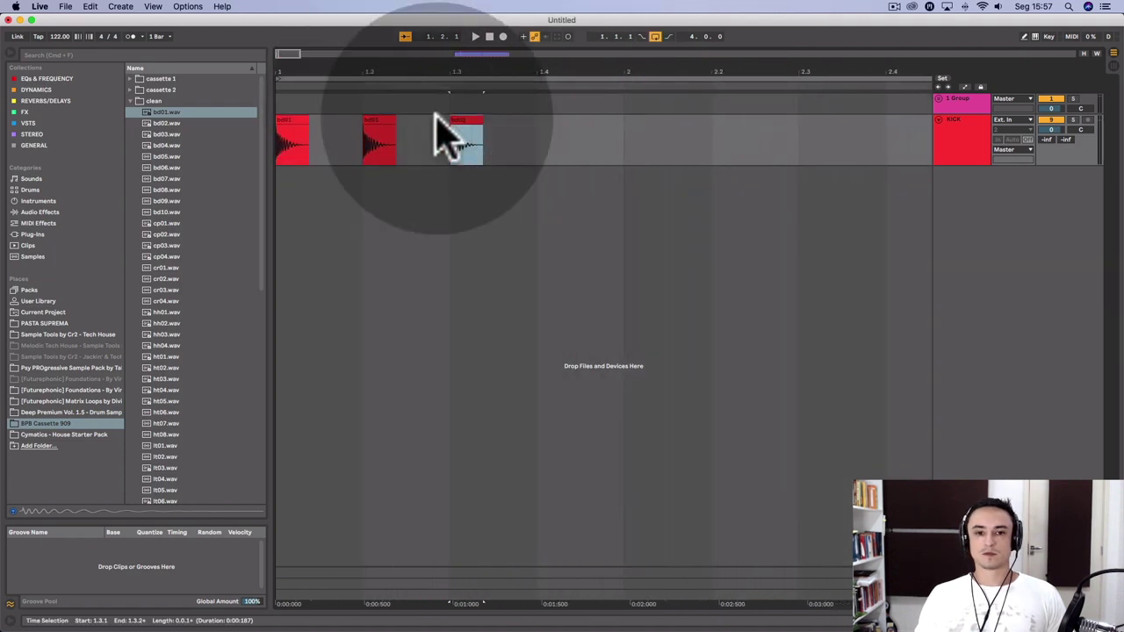
pyautogui.rightClick(463, 119)
pyautogui.moveTo(463, 119); pyautogui.dragTo(553, 124)
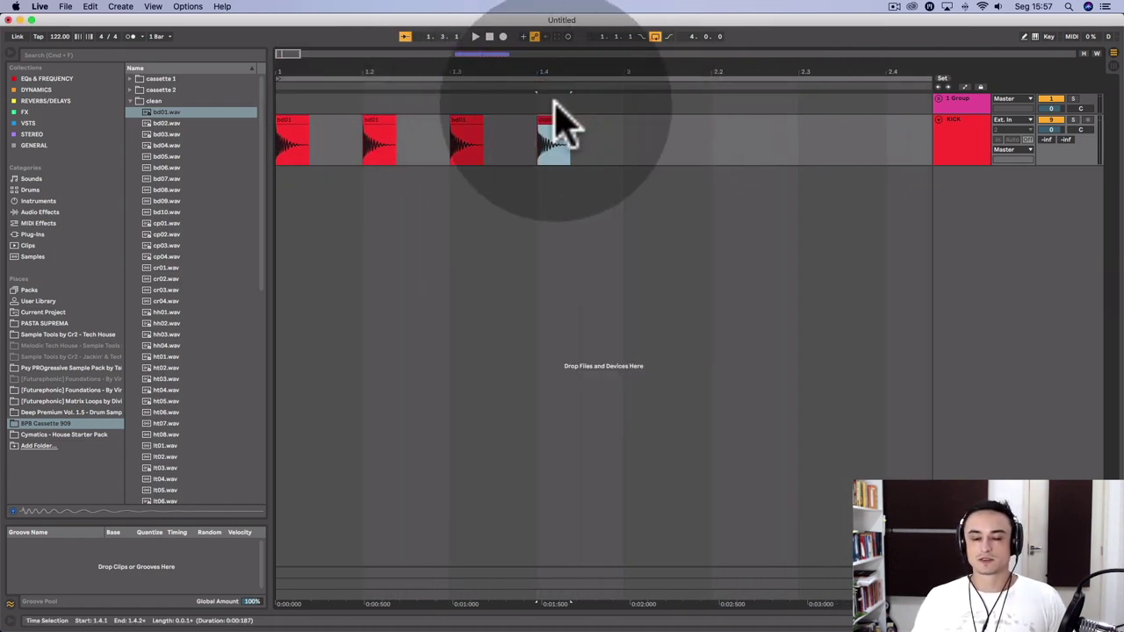
# Select the whole first bar of kicks and set the arrangement loop to start at 1.1.1 with a length of 1.0.0.
pyautogui.click(601, 132)
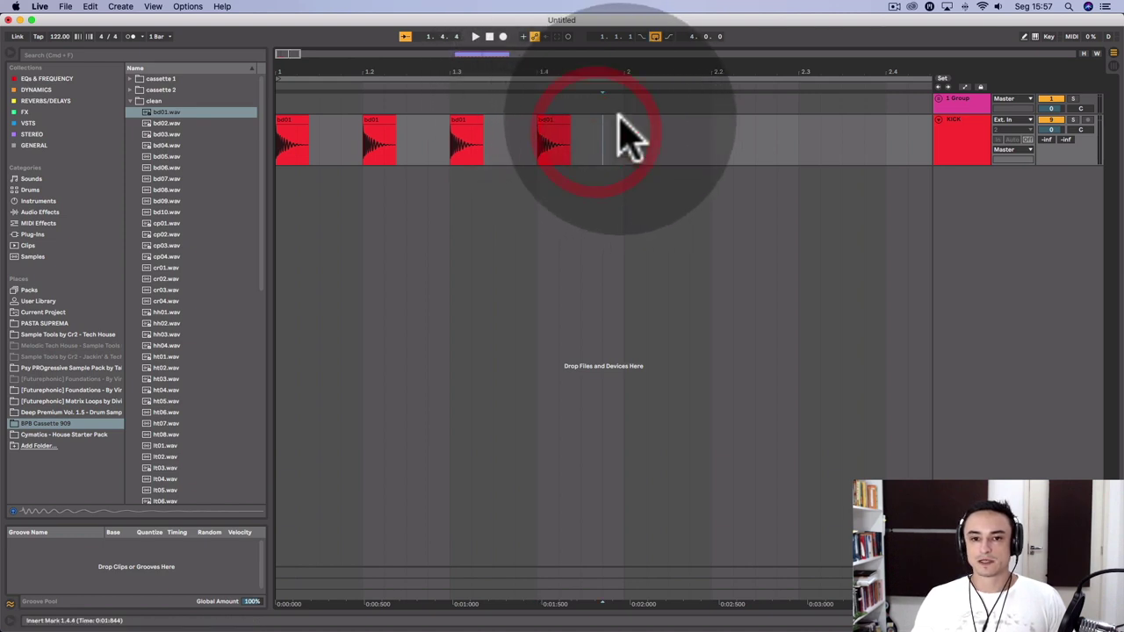
pyautogui.moveTo(607, 125); pyautogui.dragTo(271, 117)
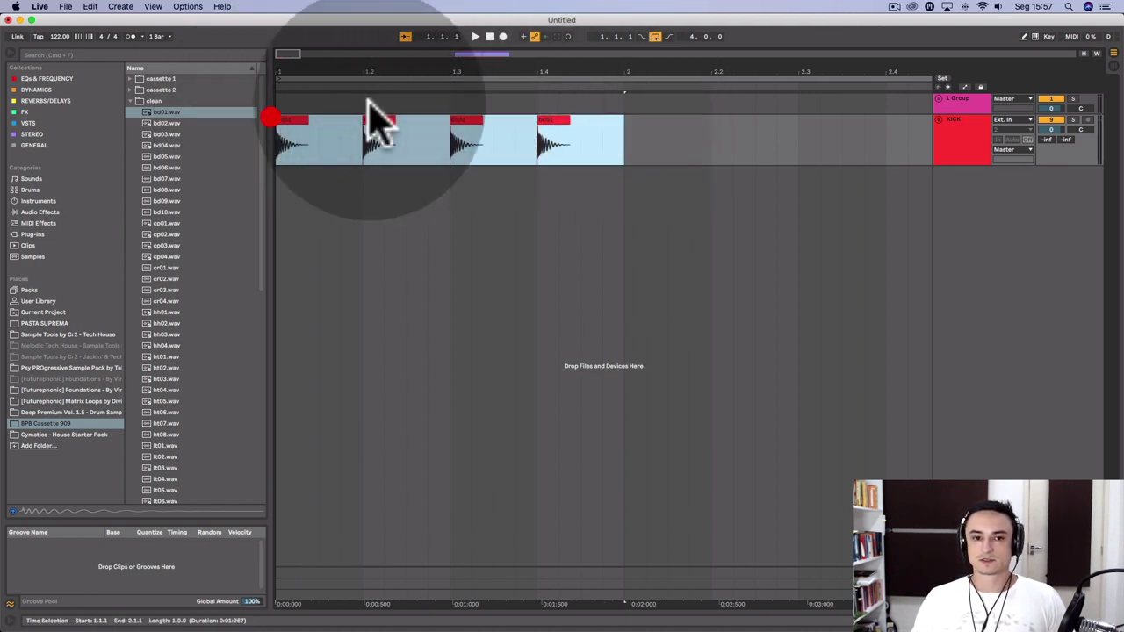
pyautogui.moveTo(608, 72); pyautogui.dragTo(608, 35)
pyautogui.moveTo(746, 84); pyautogui.dragTo(474, 171)
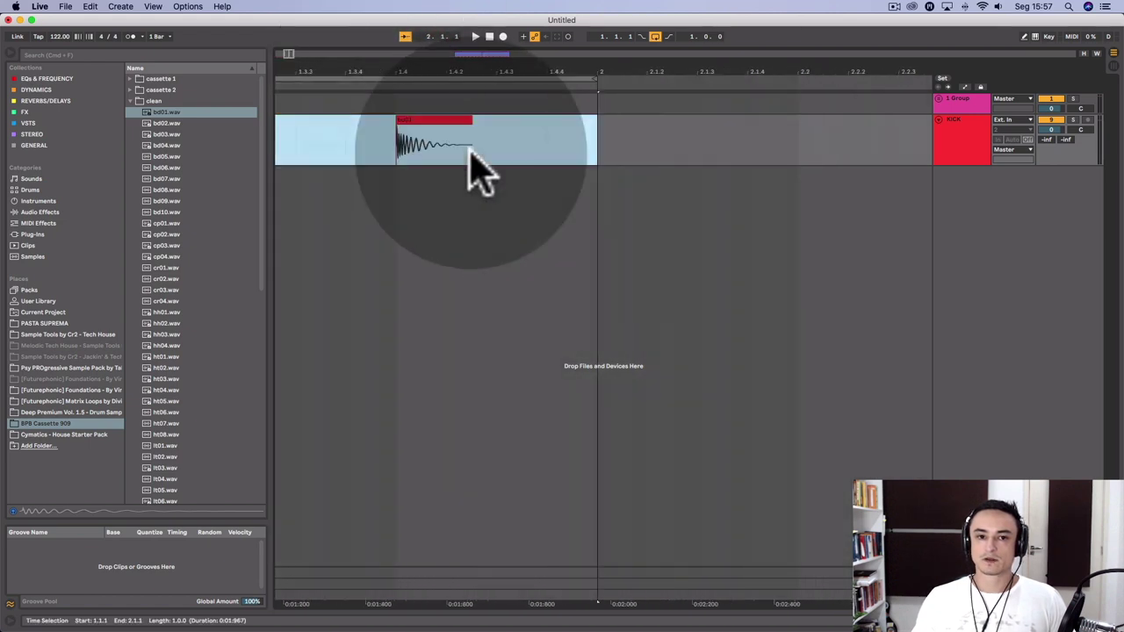
pyautogui.hscroll(-5, 471, 151)
pyautogui.moveTo(609, 70); pyautogui.dragTo(652, 25)
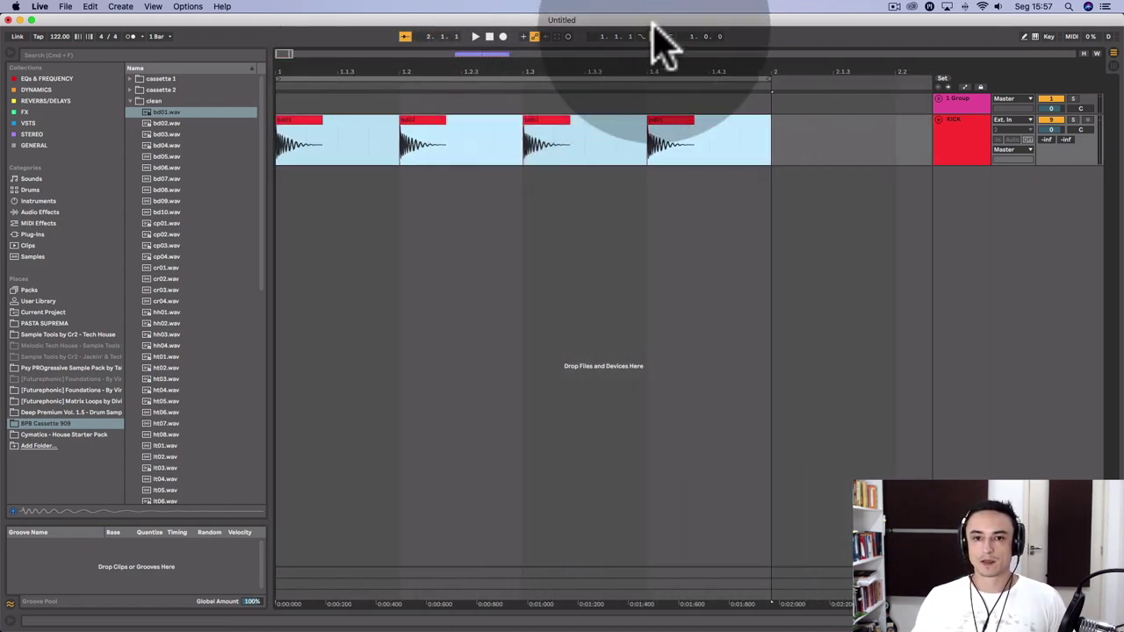
pyautogui.click(654, 36)
pyautogui.click(654, 37)
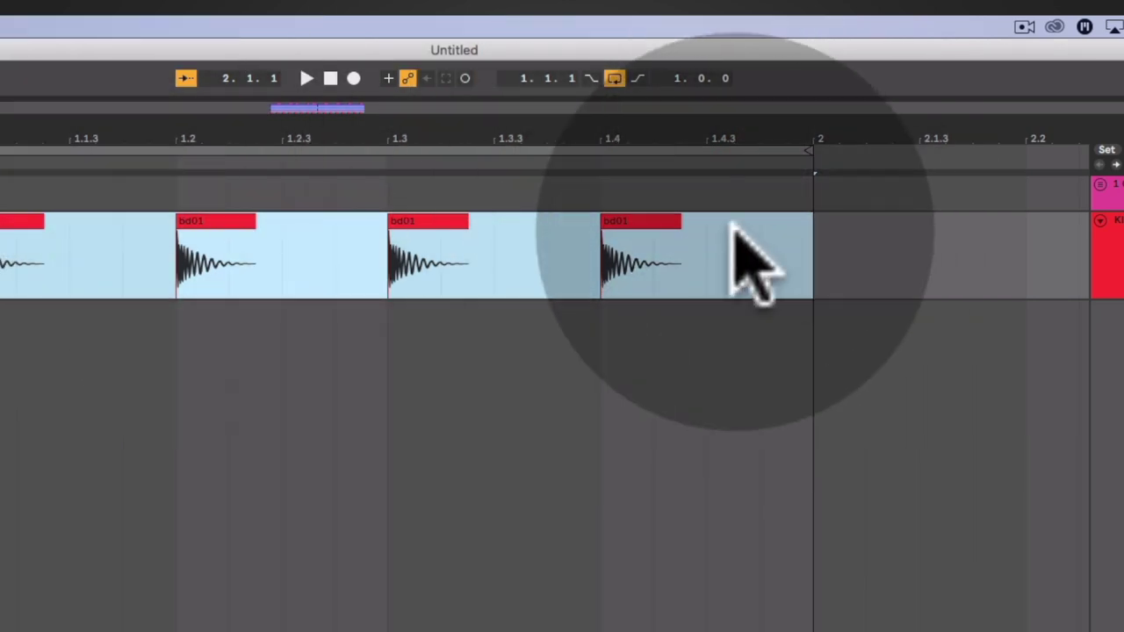
# Play back the kick loop, insert an audio track below KICK and name it CLAP.
pyautogui.press('space')
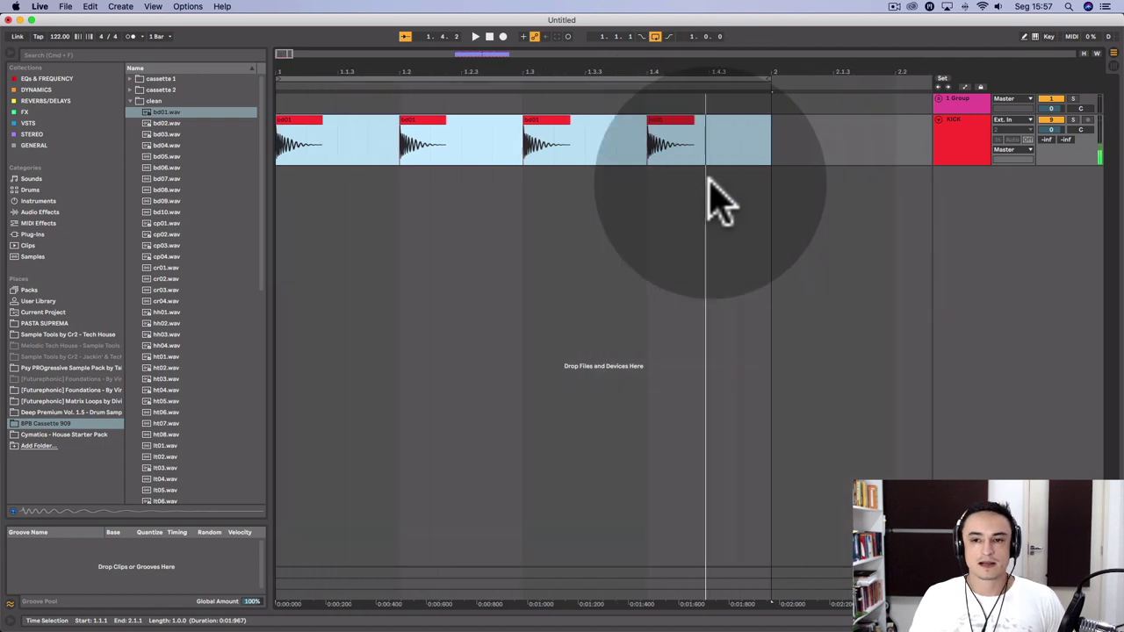
pyautogui.click(944, 180)
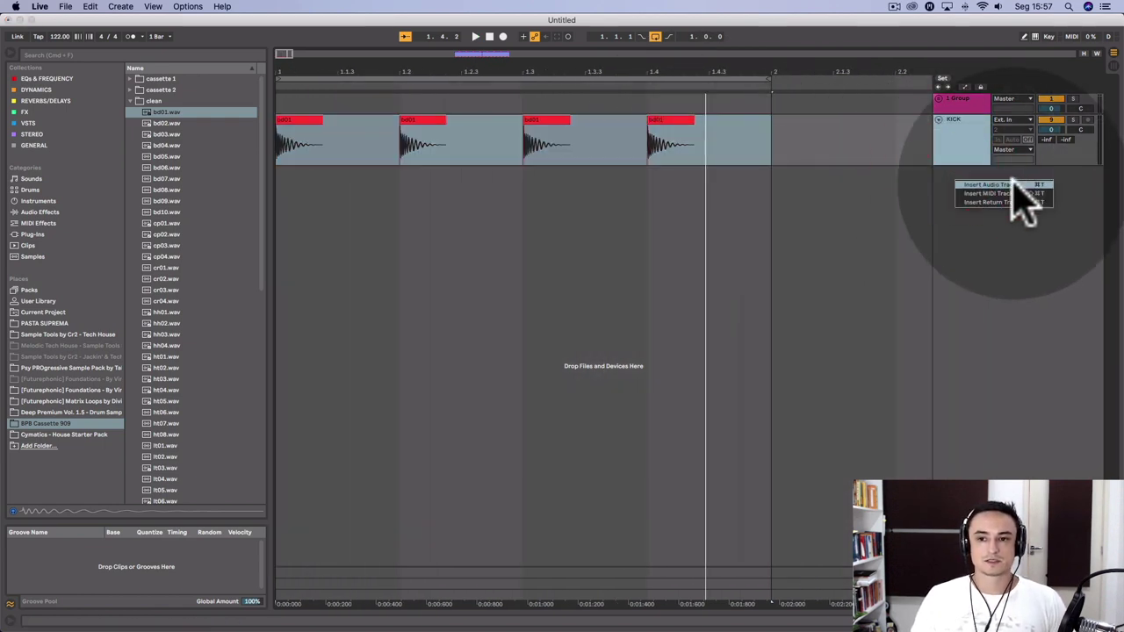
pyautogui.click(986, 167)
pyautogui.rightClick(963, 179)
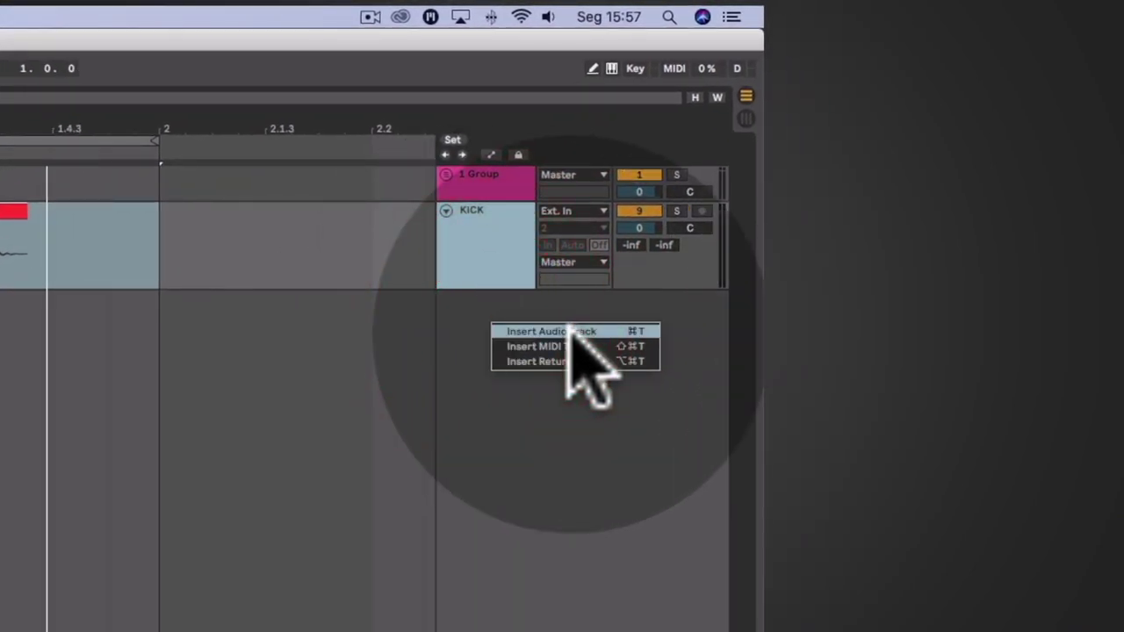
pyautogui.click(570, 332)
pyautogui.click(459, 351)
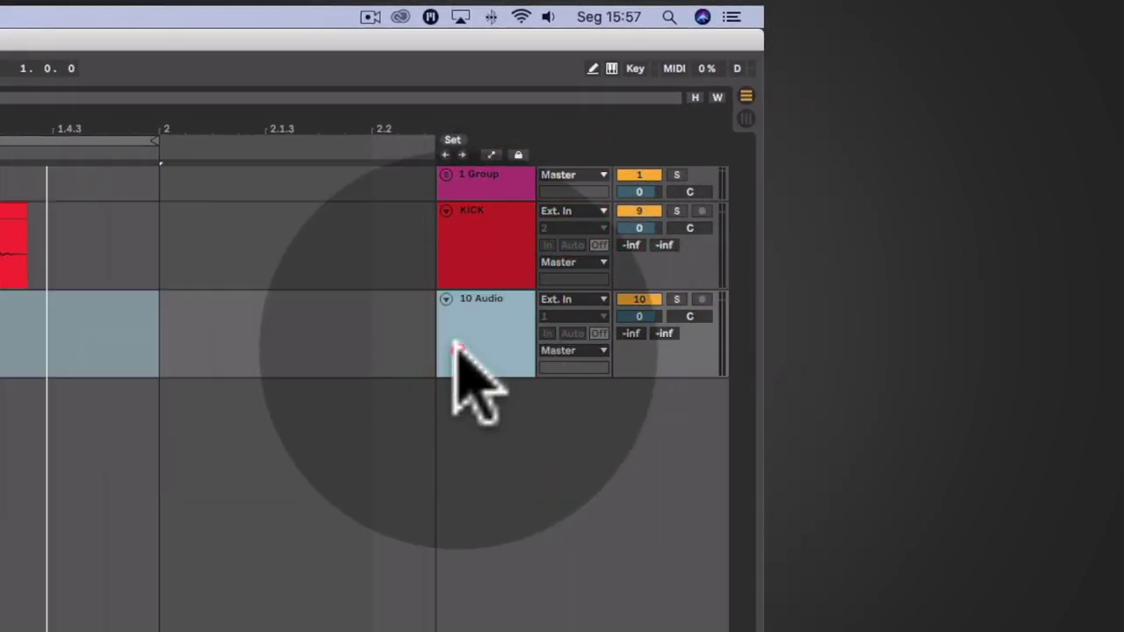
pyautogui.rightClick(481, 303)
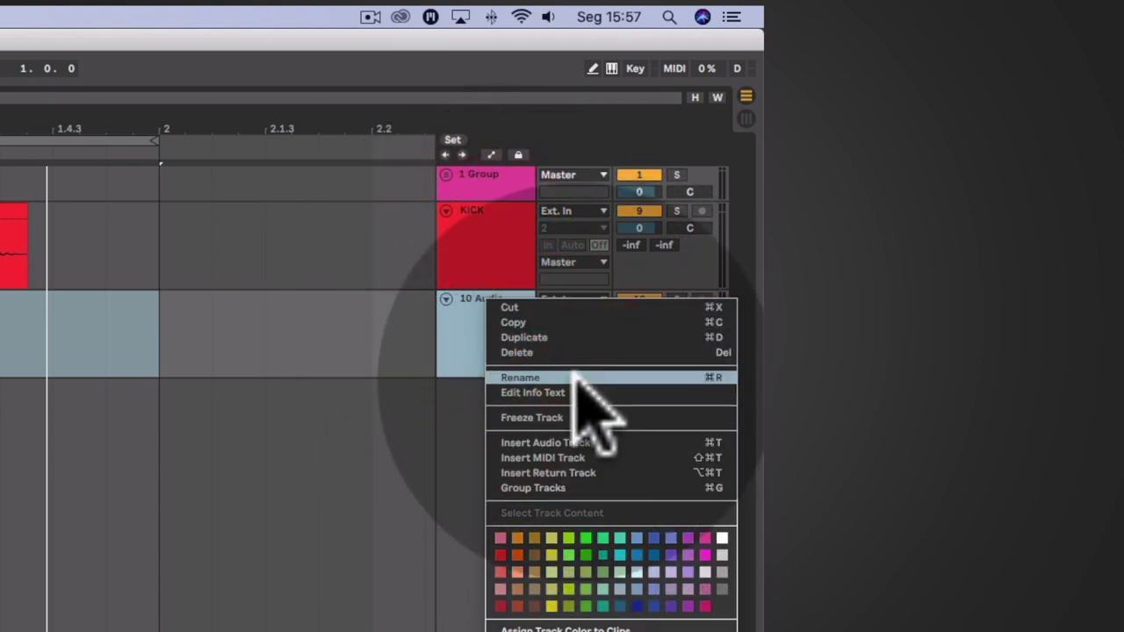
pyautogui.click(575, 376)
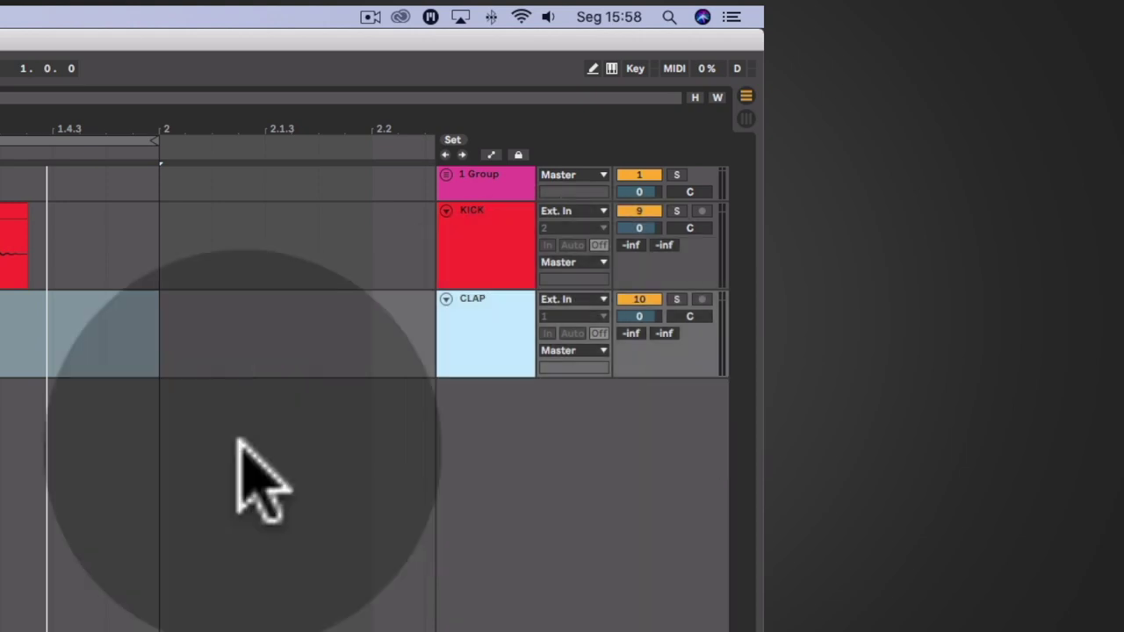
pyautogui.click(200, 462)
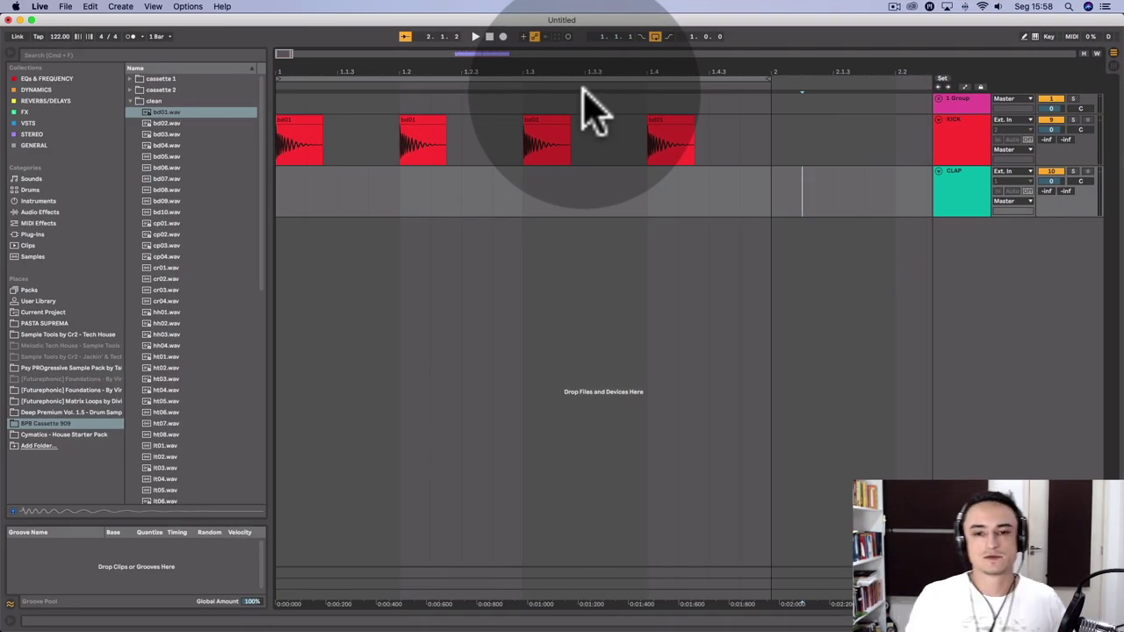
pyautogui.click(760, 190)
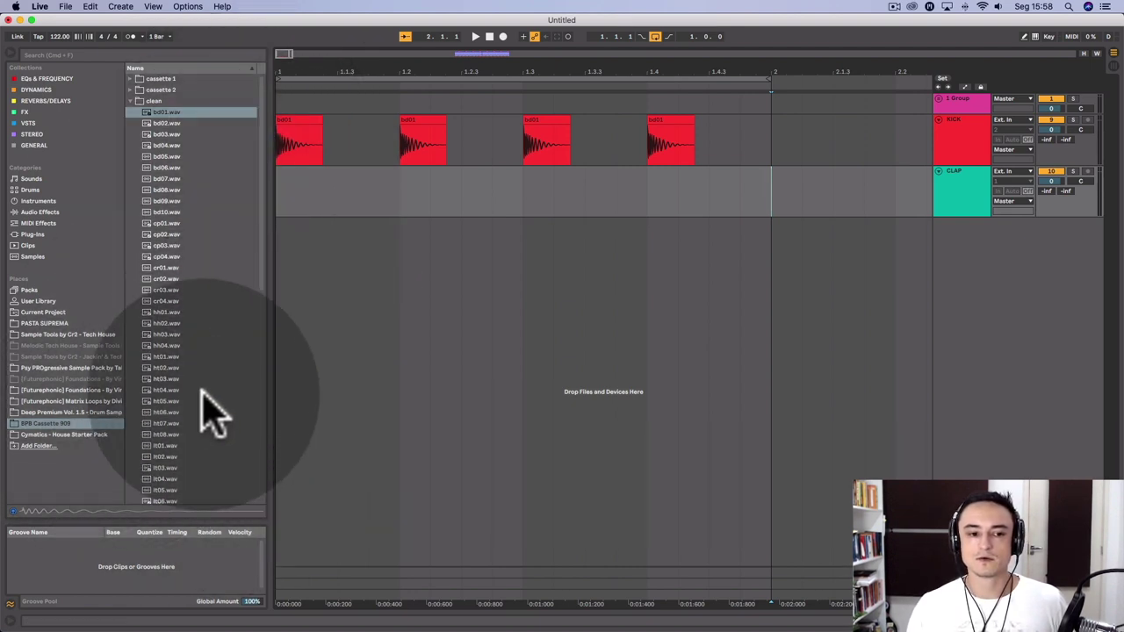
# Audition the clap samples cp01.wav to cp04.wav in the clean folder.
pyautogui.scroll(-3, 171, 333)
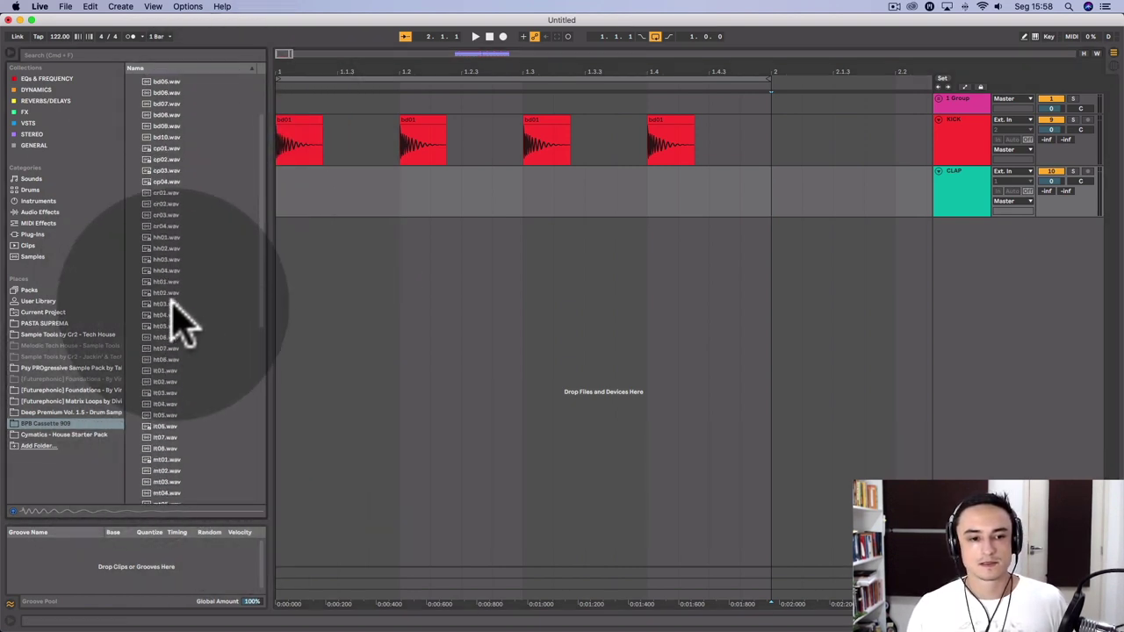
pyautogui.scroll(3, 171, 333)
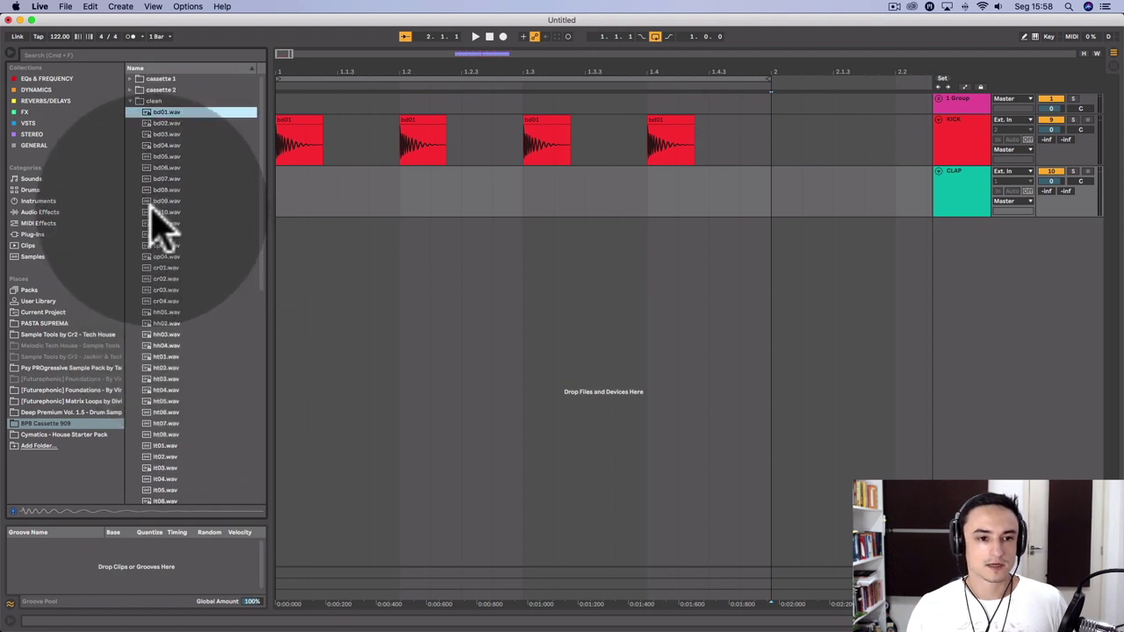
pyautogui.click(158, 186)
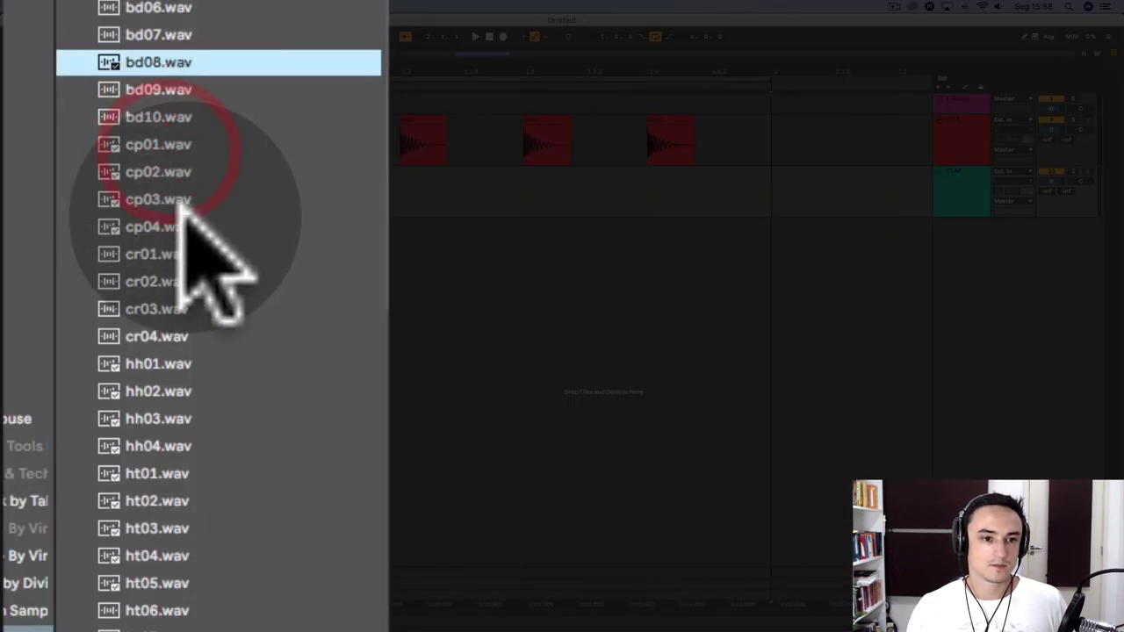
pyautogui.click(132, 227)
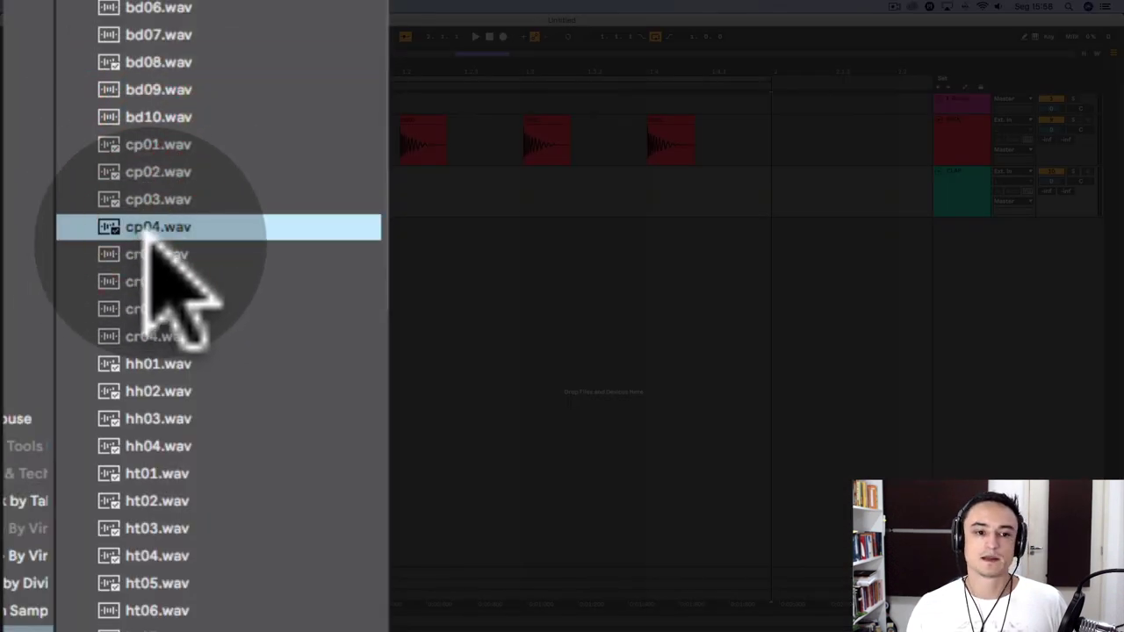
pyautogui.click(153, 199)
pyautogui.click(155, 172)
pyautogui.click(159, 142)
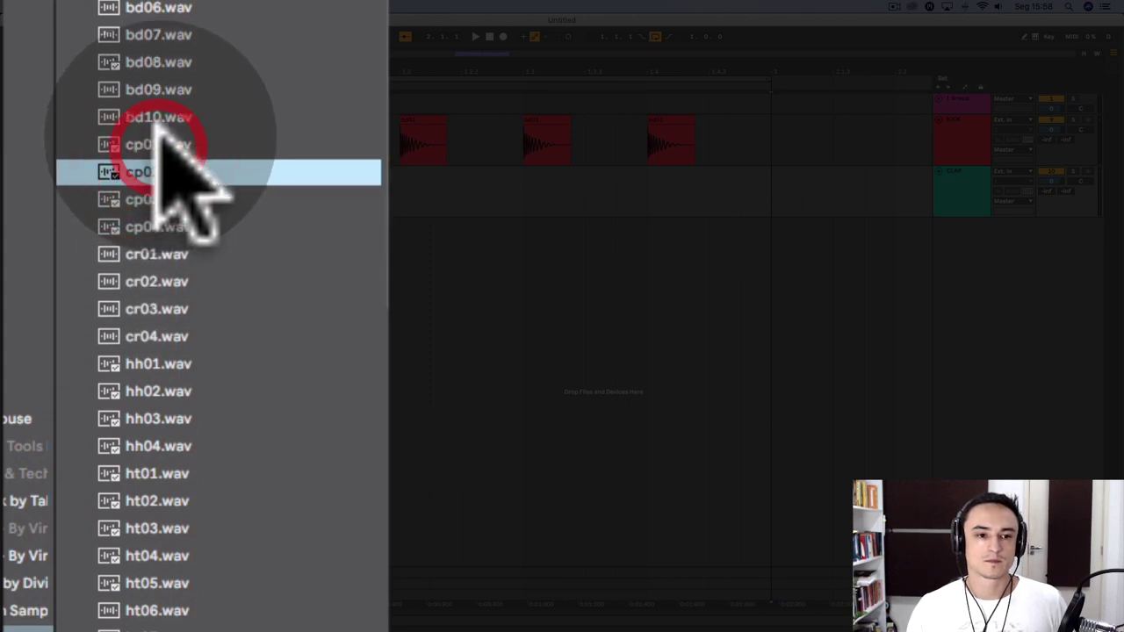
pyautogui.click(155, 227)
pyautogui.click(154, 253)
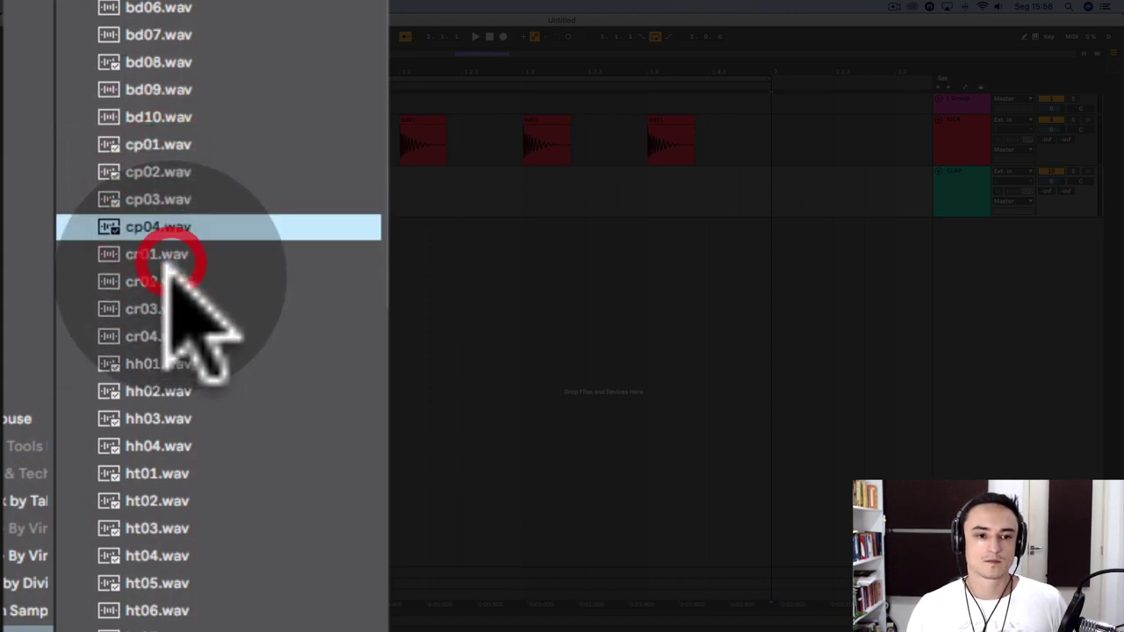
pyautogui.click(155, 227)
pyautogui.click(156, 199)
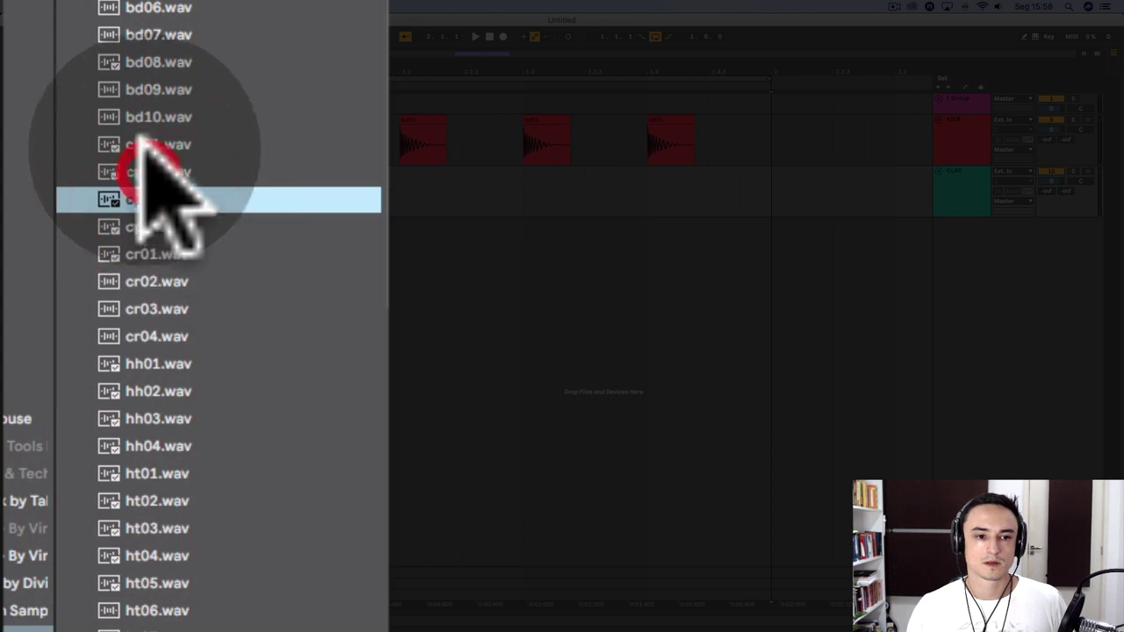
pyautogui.click(142, 172)
pyautogui.click(144, 144)
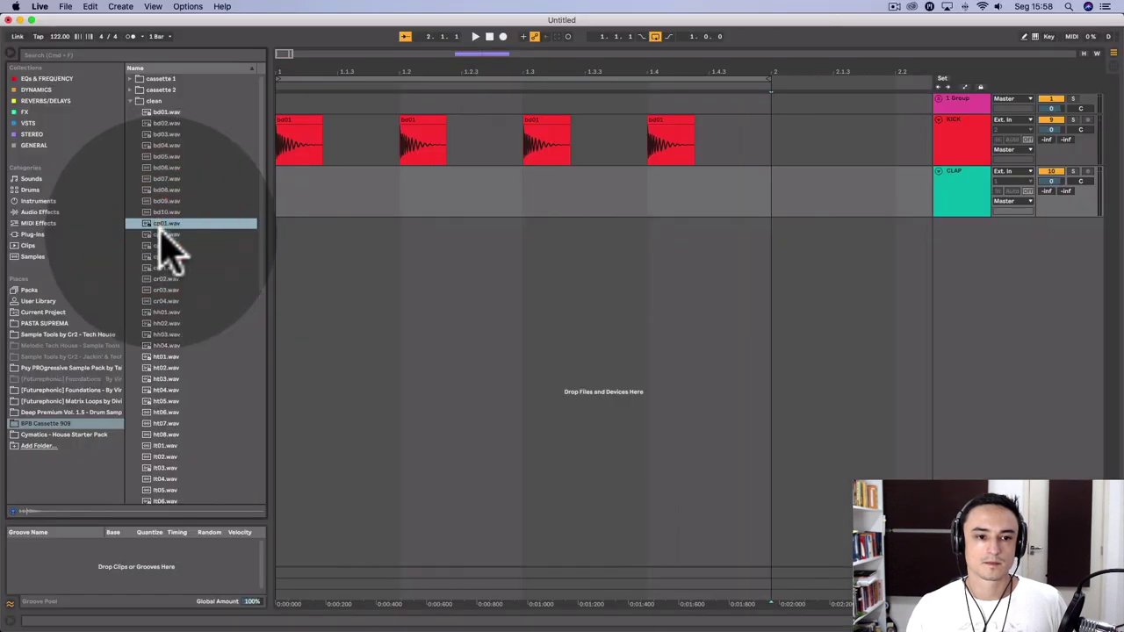
# Try shortened cp02.wav claps on beats 1.2 and 1.4 of the CLAP track, and swap the first for cp03.wav.
pyautogui.moveTo(163, 235); pyautogui.dragTo(403, 188)
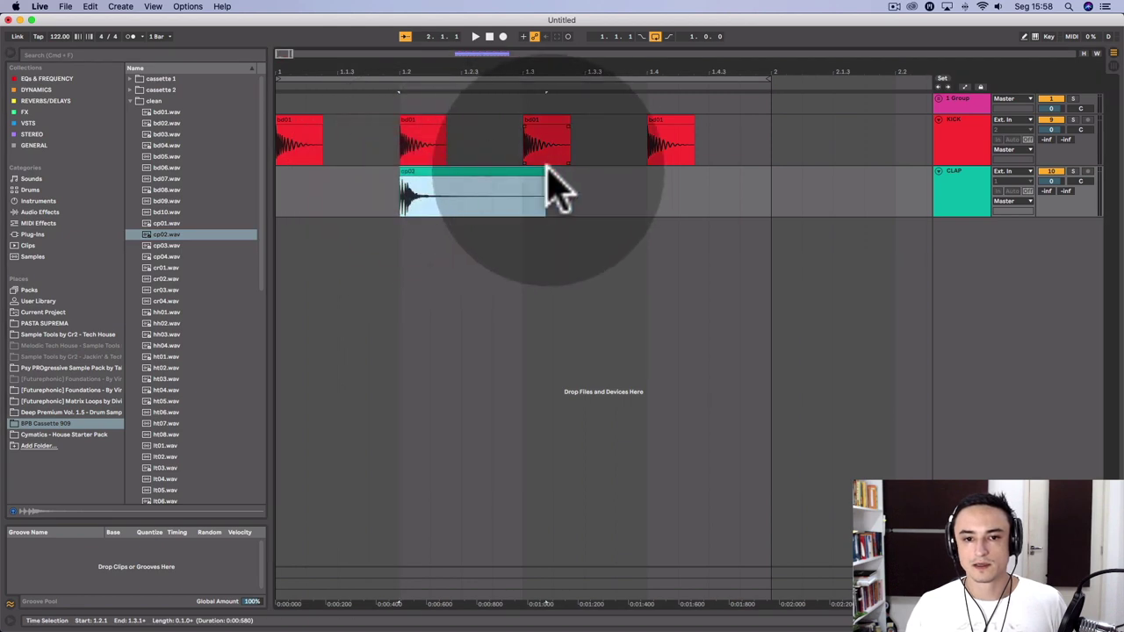
pyautogui.moveTo(534, 175); pyautogui.dragTo(669, 168)
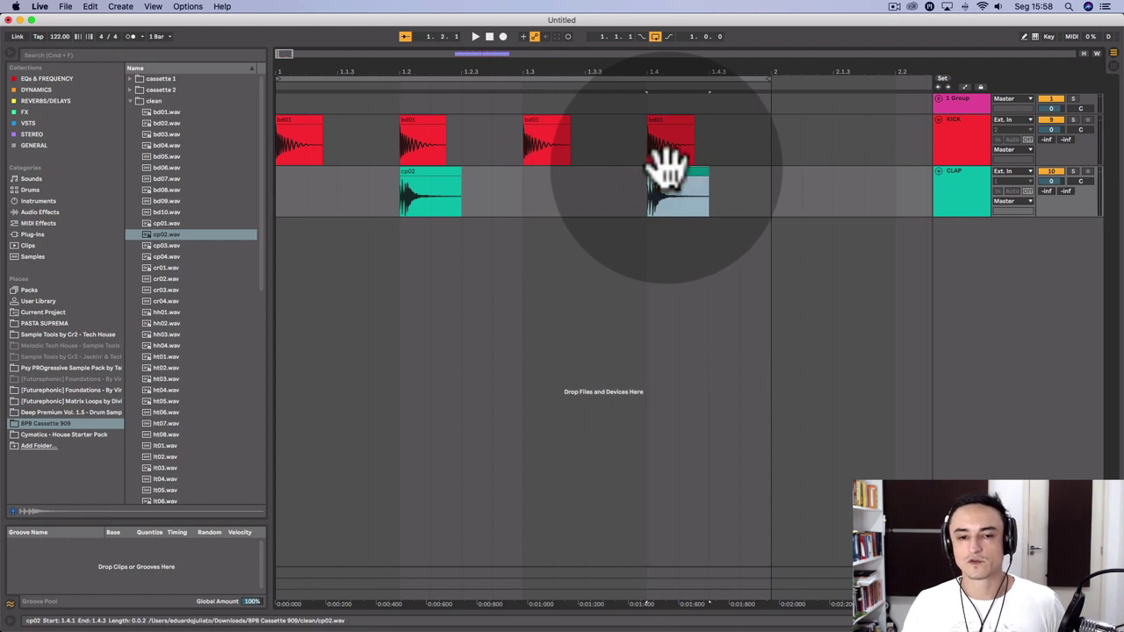
pyautogui.press('space')
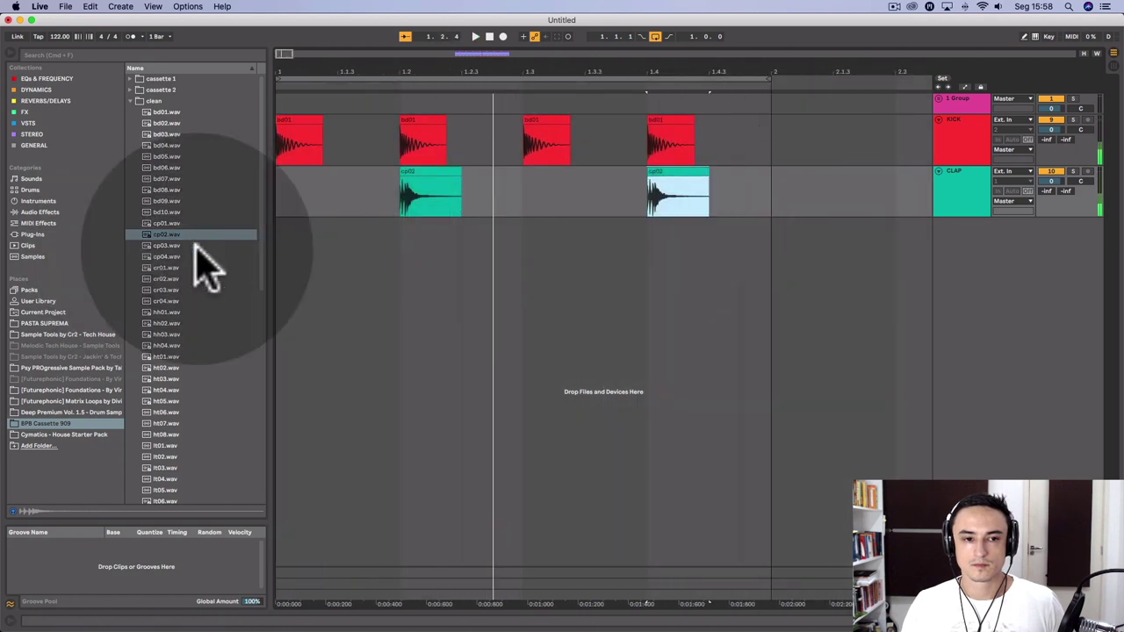
pyautogui.moveTo(193, 244); pyautogui.dragTo(404, 190)
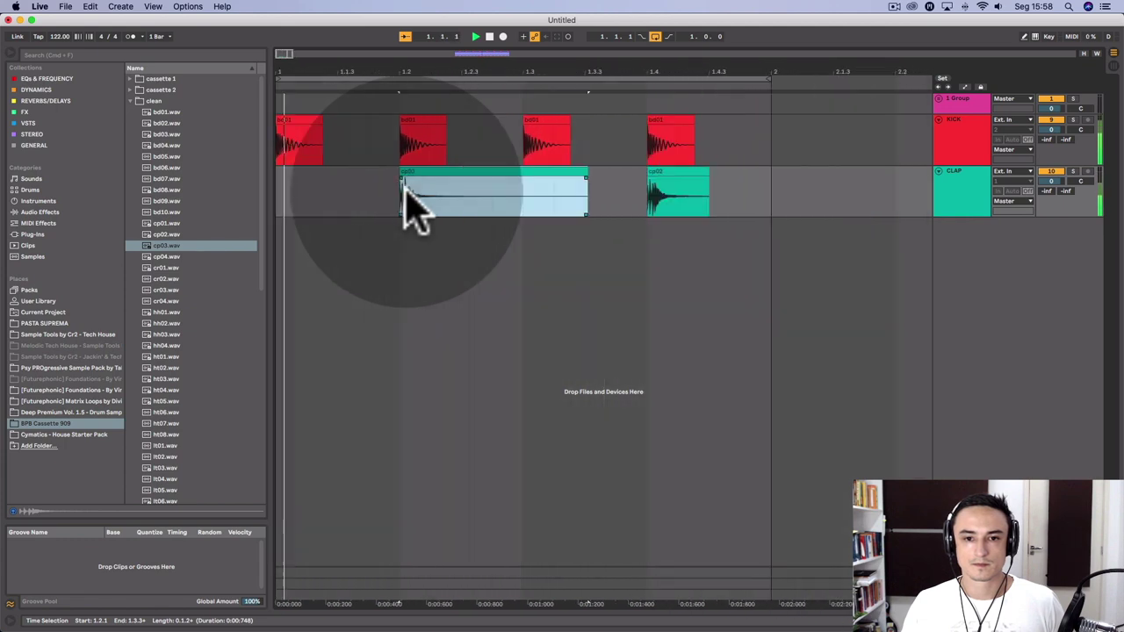
# Place cp04.wav on beat 1.2 of the CLAP track, trimmed to one beat with a long fade-out, and duplicate it onto beat 1.4.
pyautogui.hscroll(-3, 413, 211)
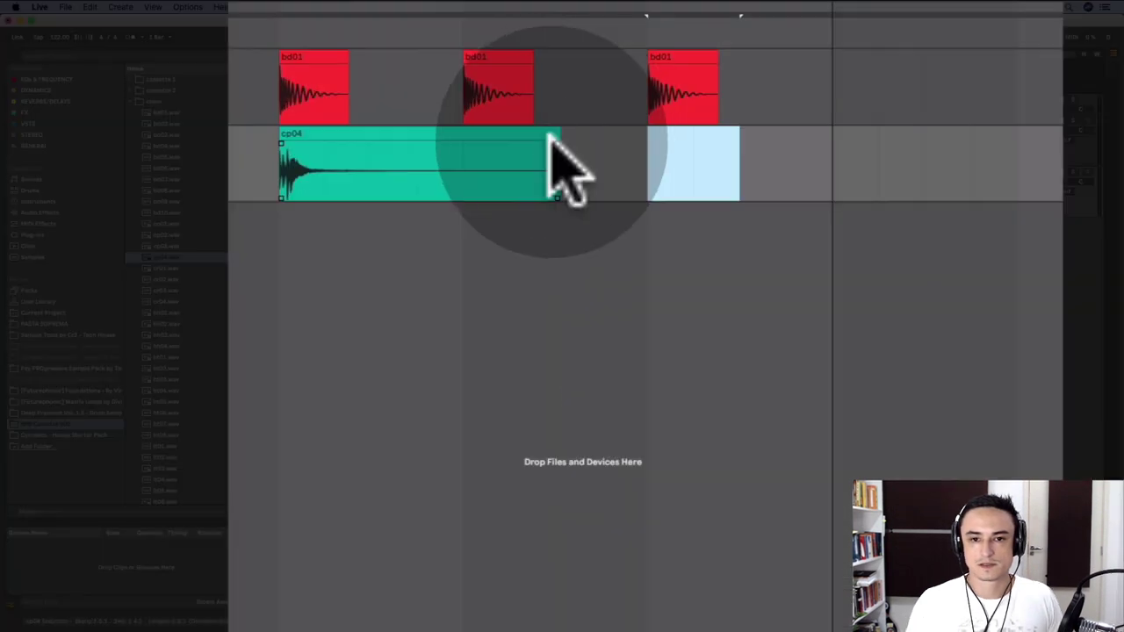
pyautogui.moveTo(549, 138); pyautogui.dragTo(405, 141)
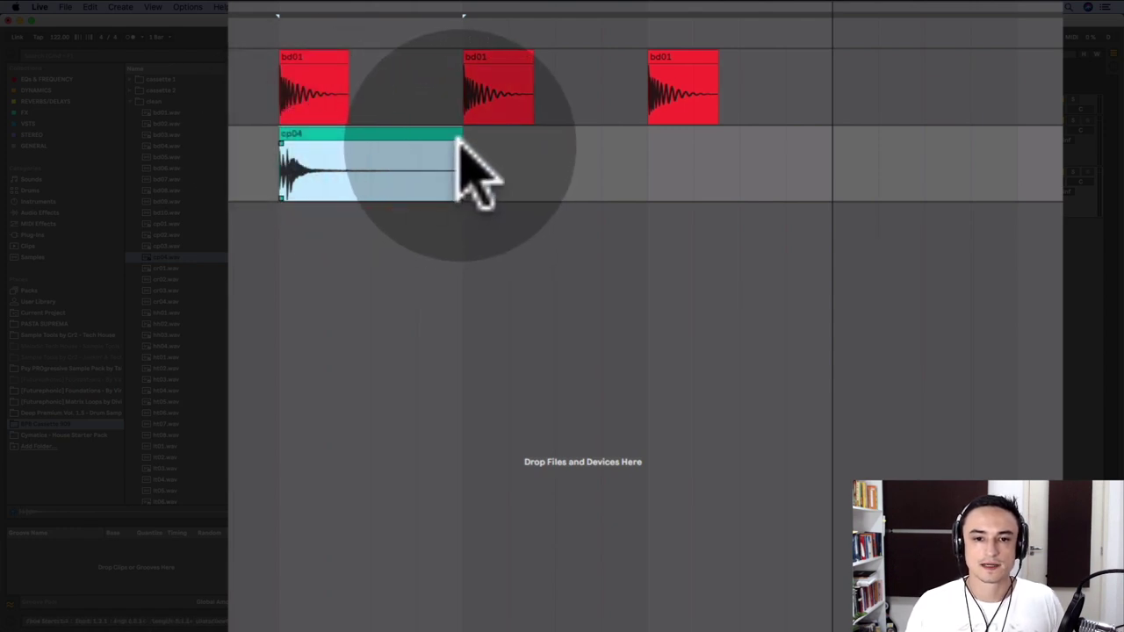
pyautogui.moveTo(438, 140); pyautogui.dragTo(255, 131)
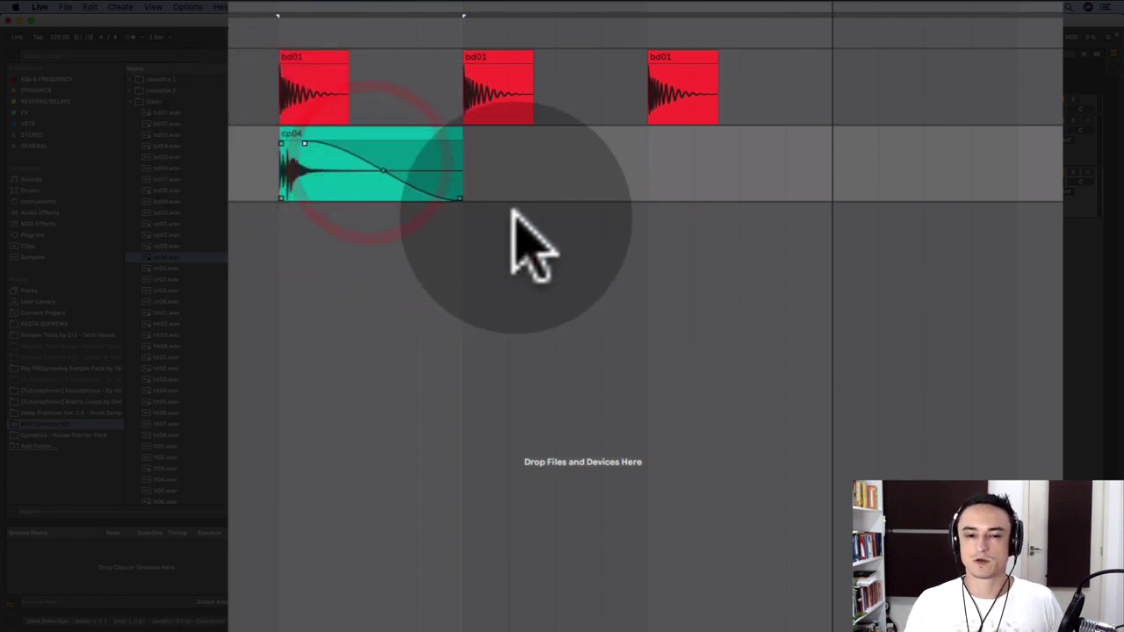
pyautogui.moveTo(323, 136); pyautogui.dragTo(682, 138)
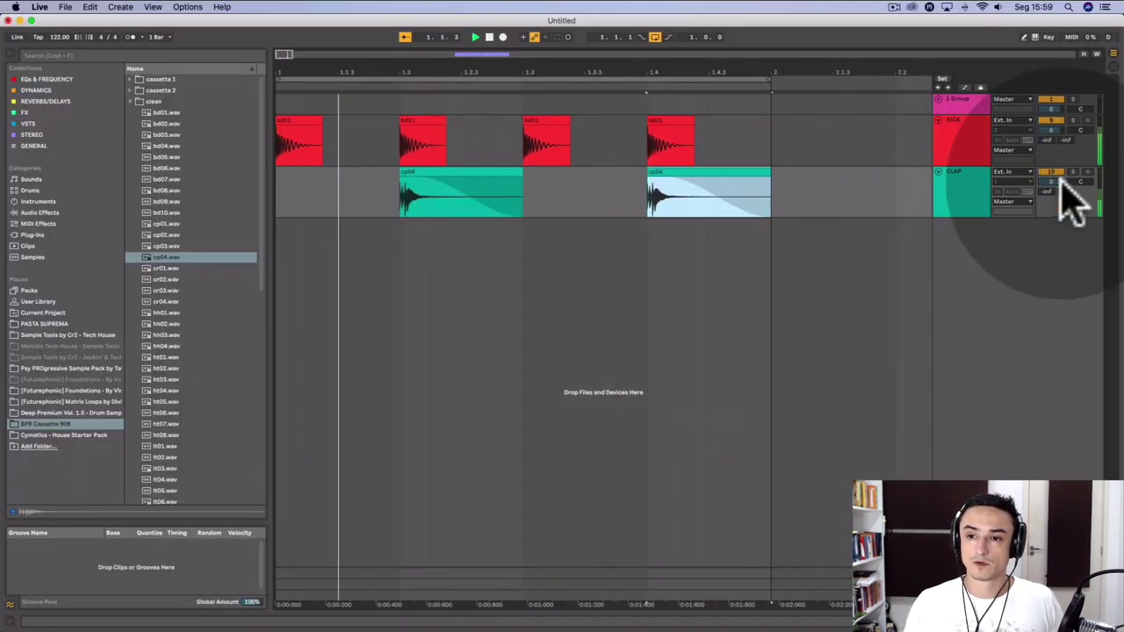
# Lower the CLAP track's volume to -4.7 dB and play back the loop with the kick.
pyautogui.moveTo(1051, 181); pyautogui.dragTo(1051, 208)
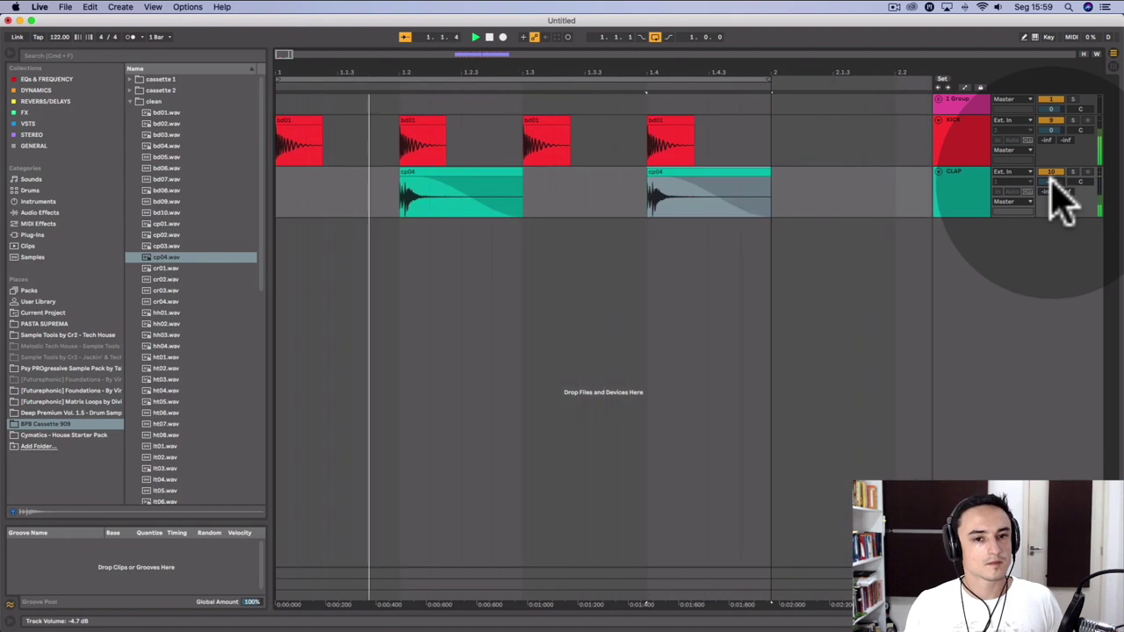
pyautogui.press('space')
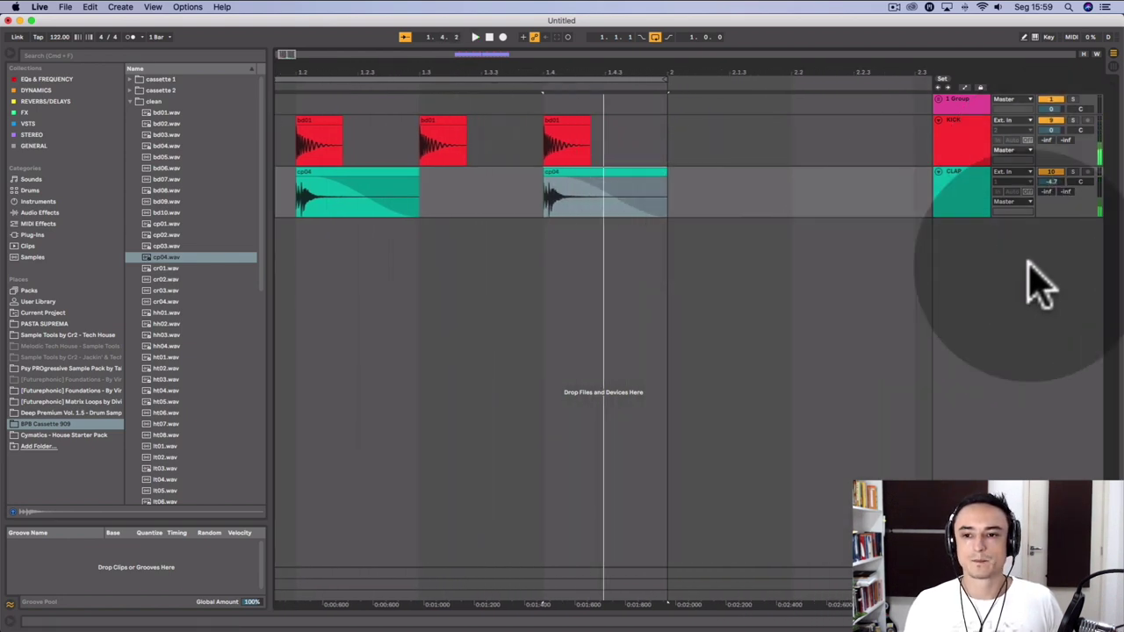
pyautogui.click(1027, 265)
pyautogui.click(974, 193)
pyautogui.hscroll(-3, 619, 256)
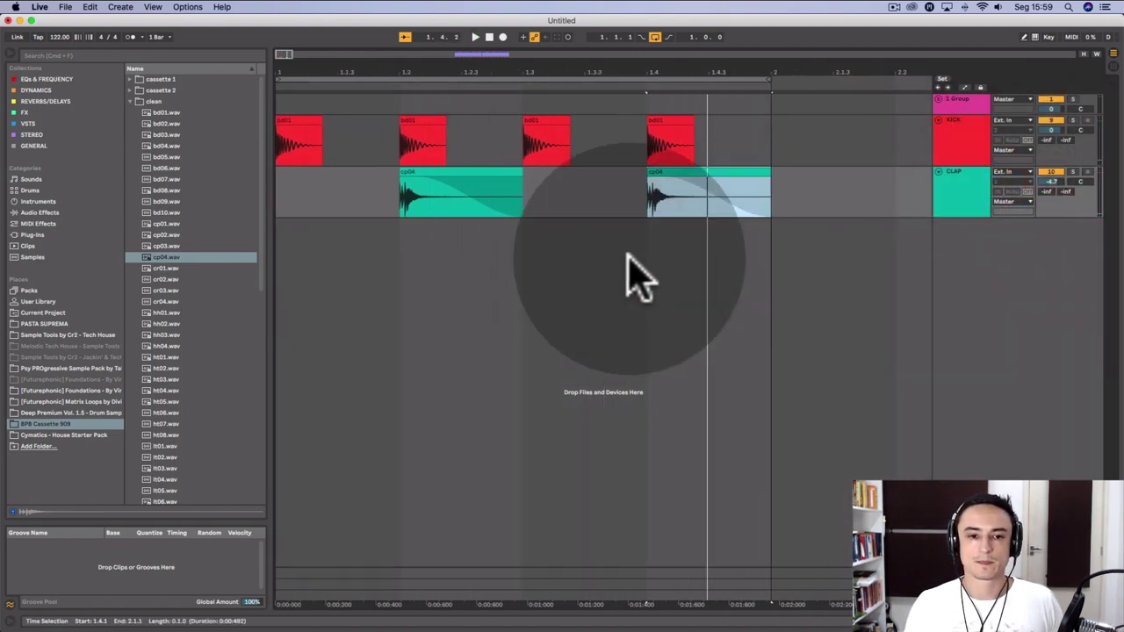
pyautogui.press('space')
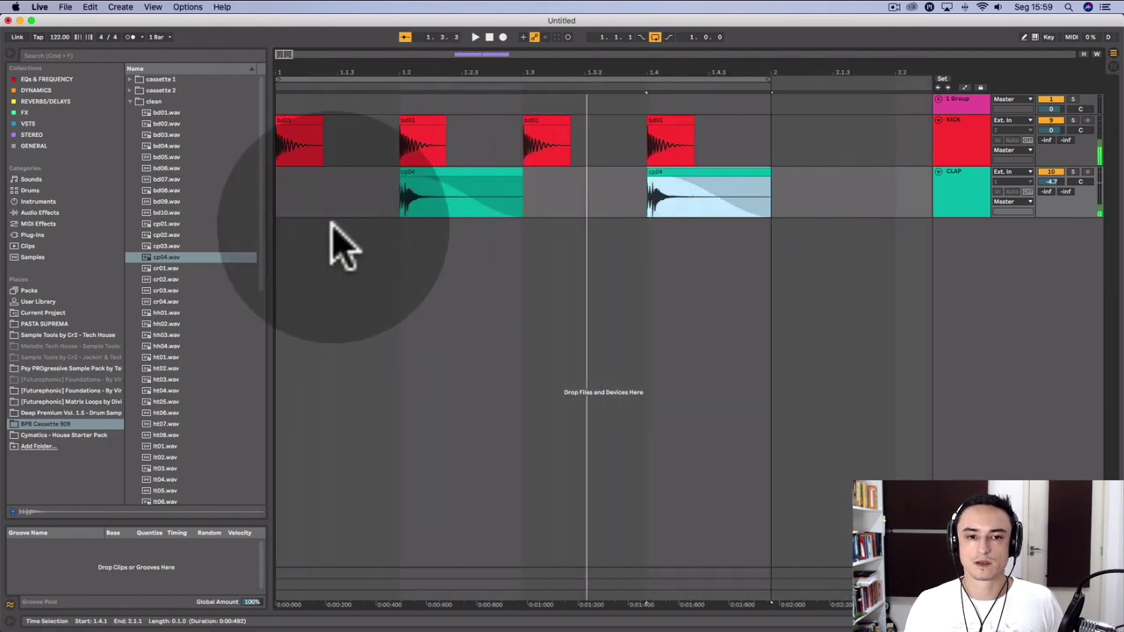
# Insert a MIDI track below CLAP, name it DRUM and set the insert mark at 2.1.1 on it.
pyautogui.rightClick(996, 240)
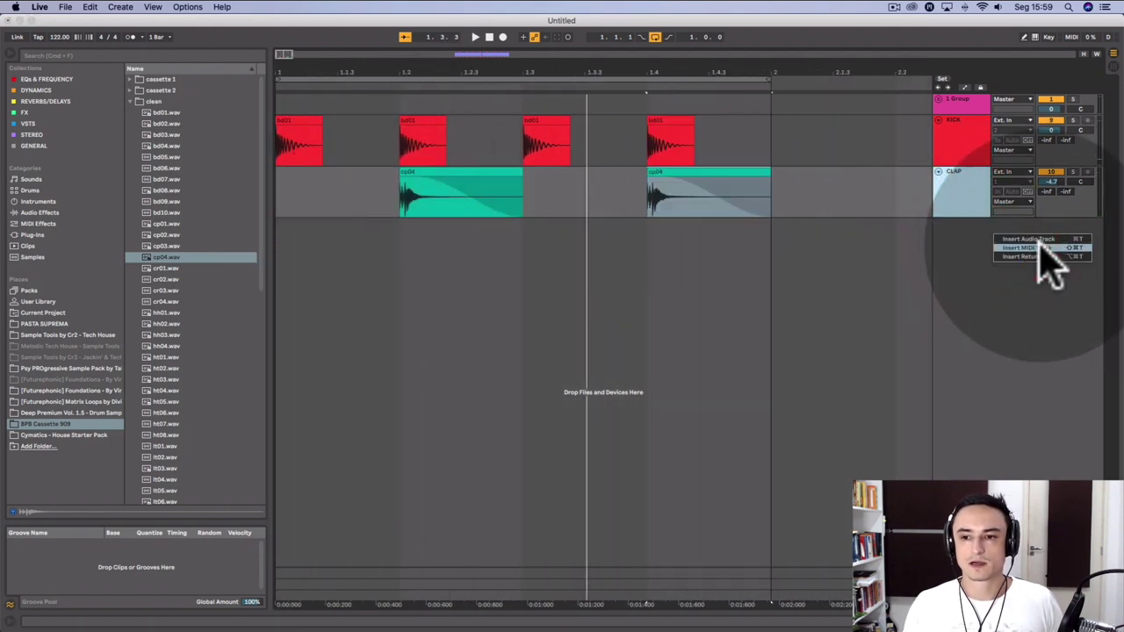
pyautogui.click(1040, 248)
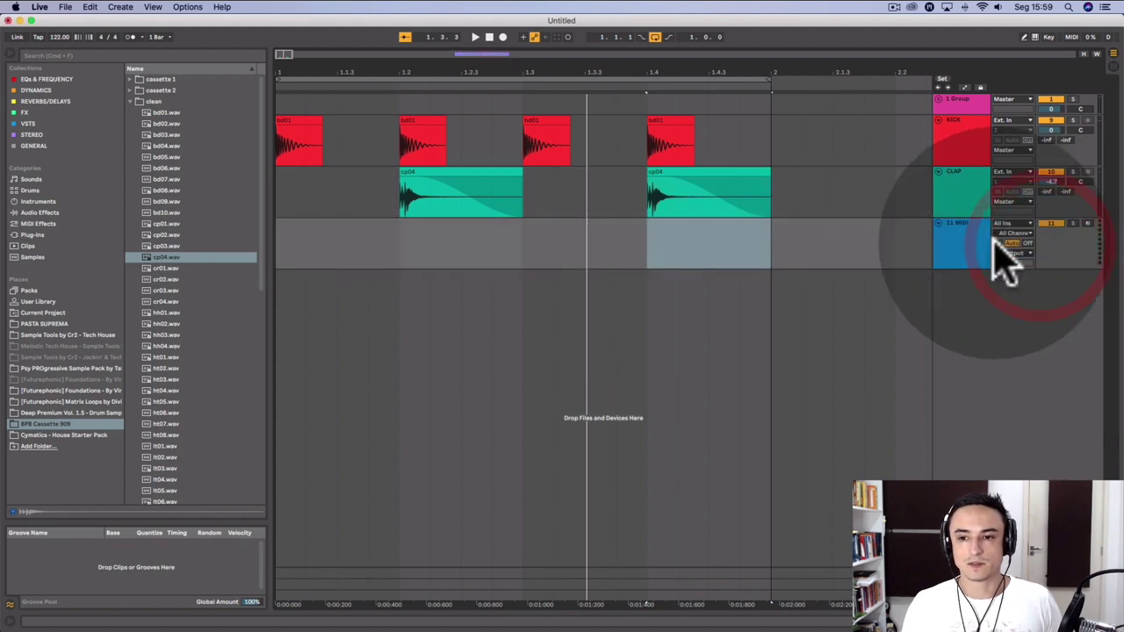
pyautogui.click(968, 233)
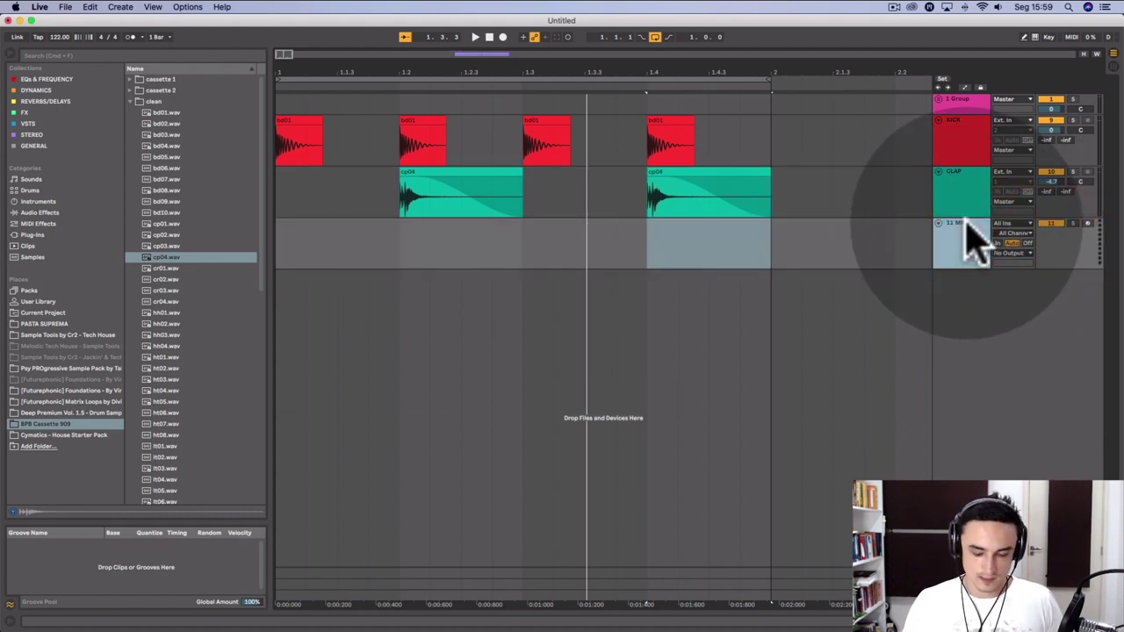
pyautogui.rightClick(967, 220)
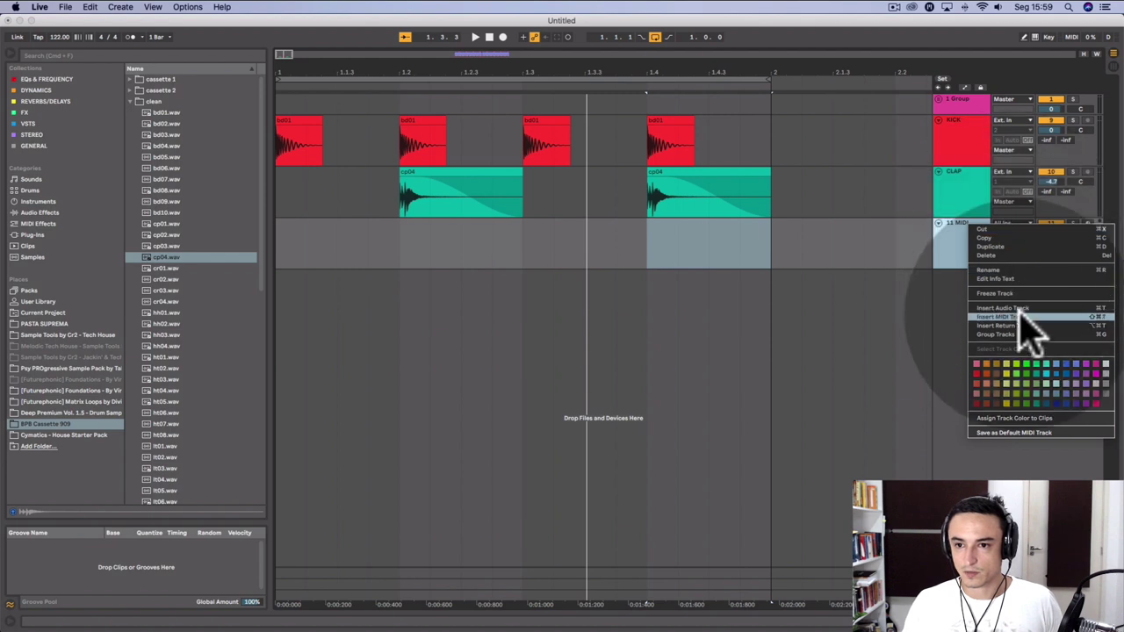
pyautogui.click(1013, 270)
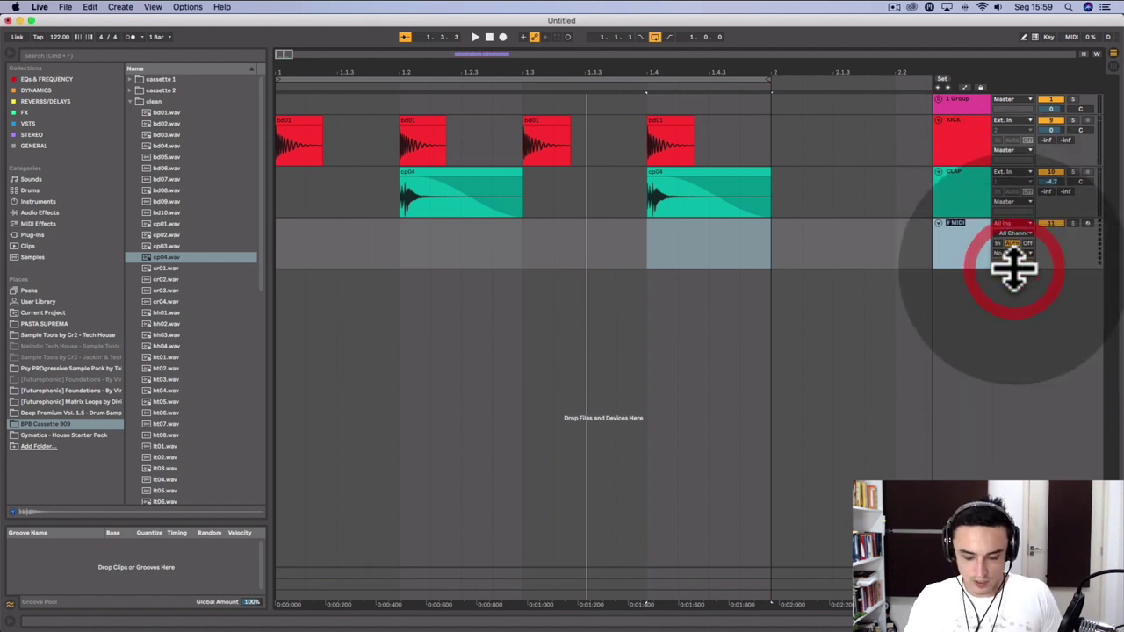
pyautogui.click(965, 265)
pyautogui.click(714, 258)
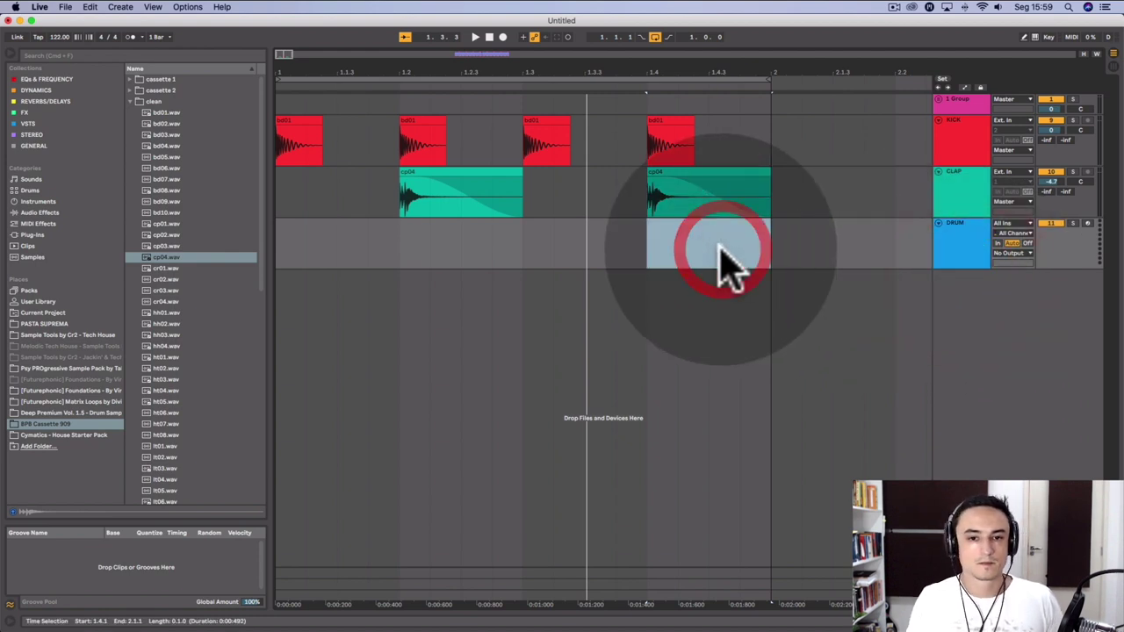
pyautogui.click(763, 232)
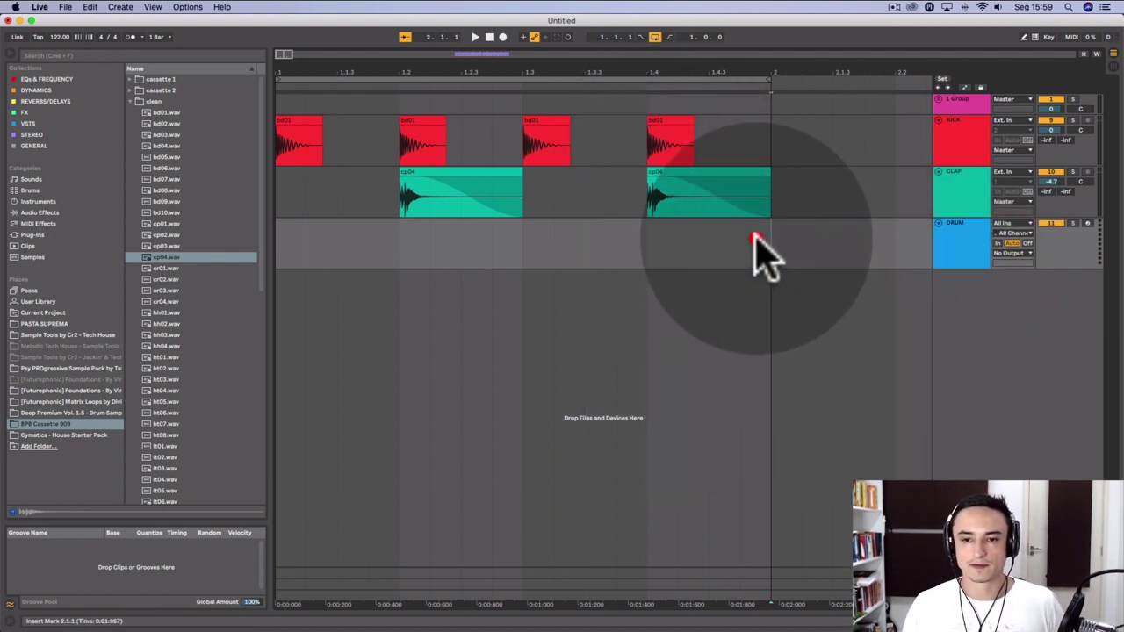
# Insert an empty one-bar MIDI clip from 1.1.1 to 2.1.1 on the DRUM track.
pyautogui.moveTo(761, 231); pyautogui.dragTo(283, 248)
pyautogui.click(259, 246)
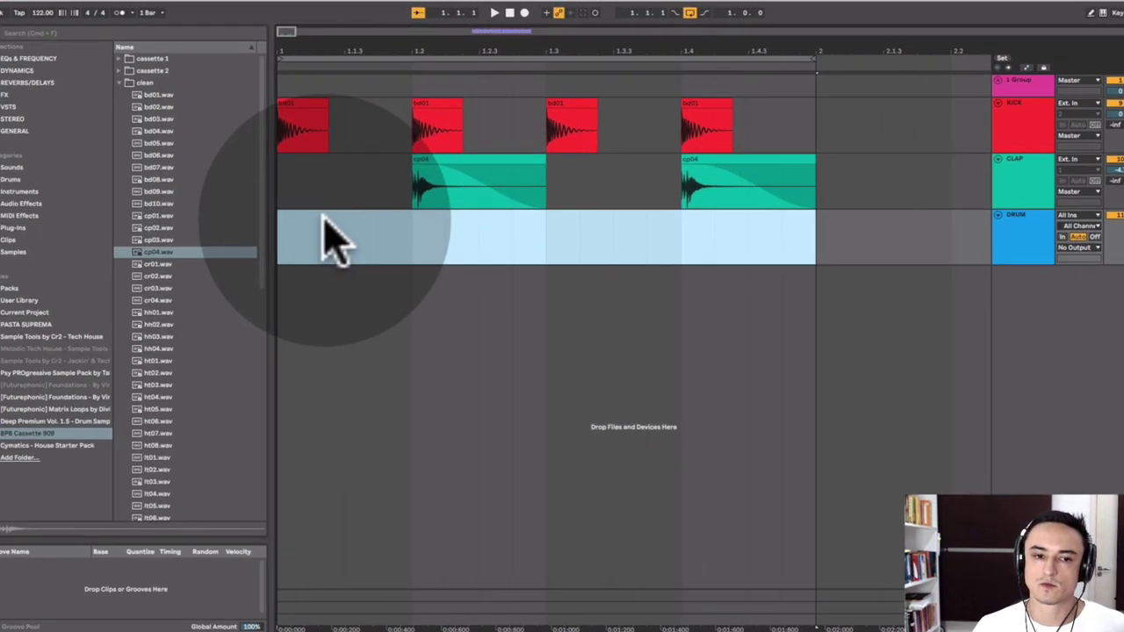
pyautogui.rightClick(327, 219)
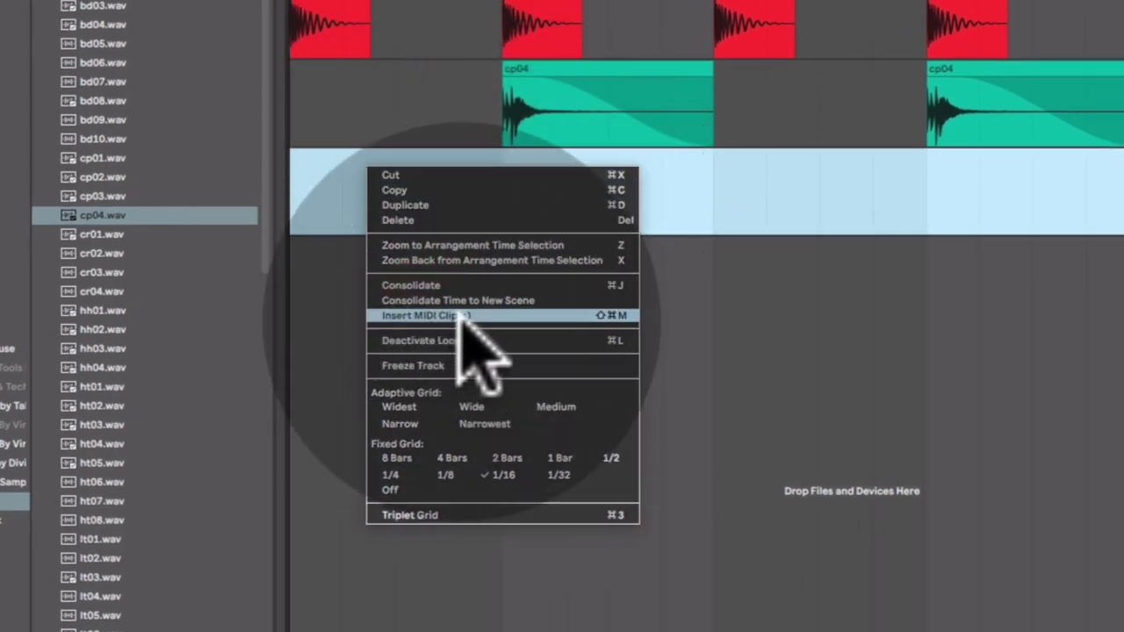
pyautogui.click(525, 317)
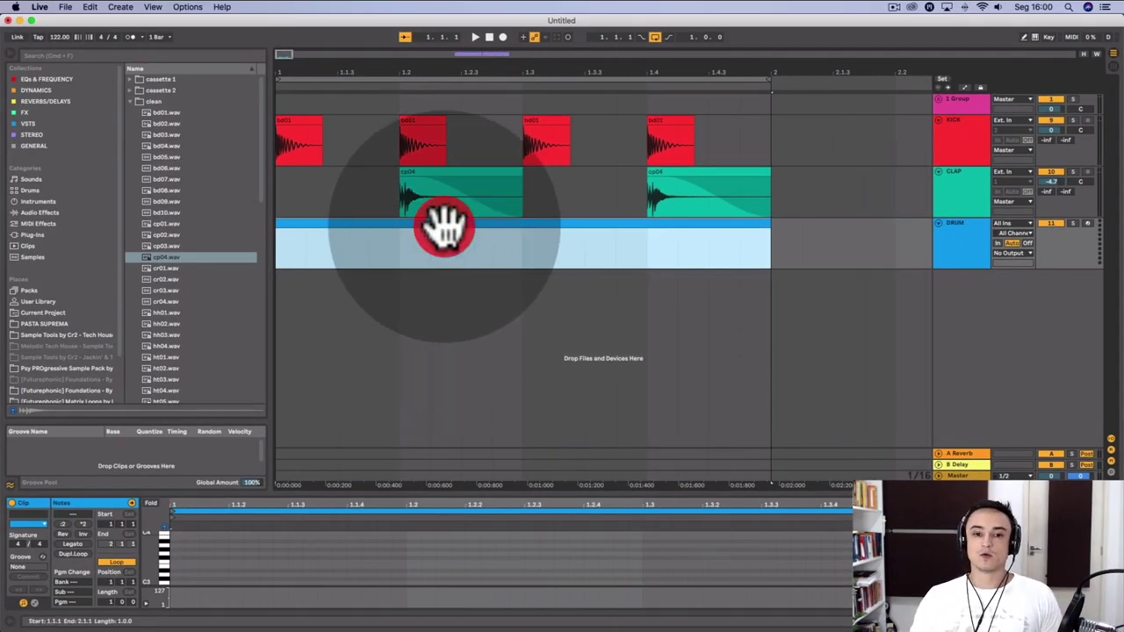
# Open the DRUM clip in an enlarged note editor and set its fixed grid to 1/16.
pyautogui.click(445, 227)
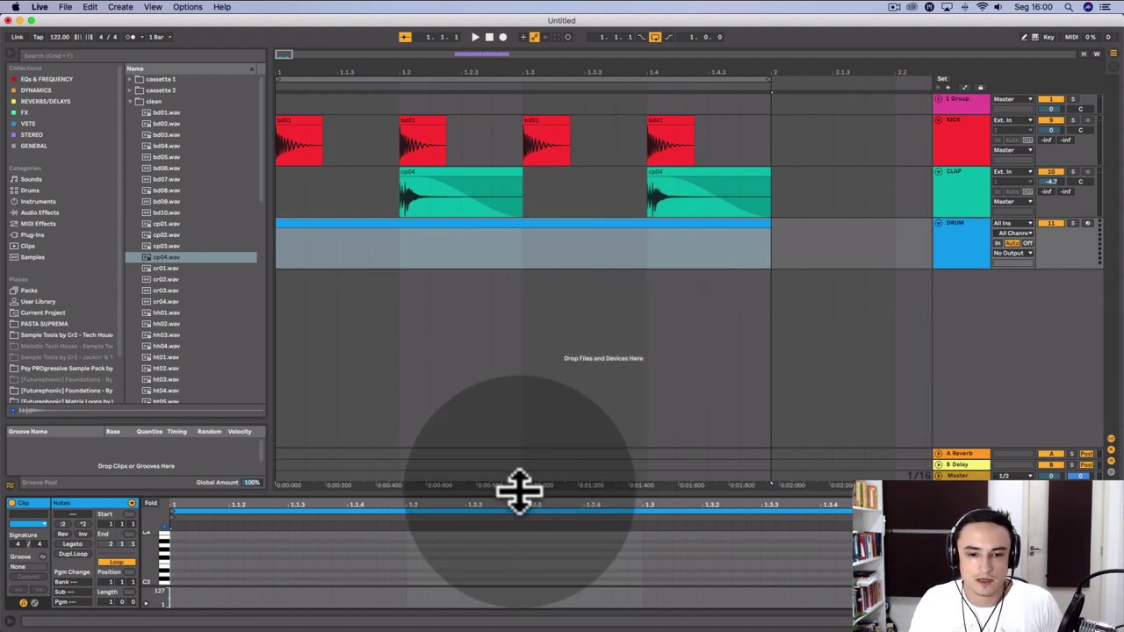
pyautogui.moveTo(517, 493); pyautogui.dragTo(517, 491)
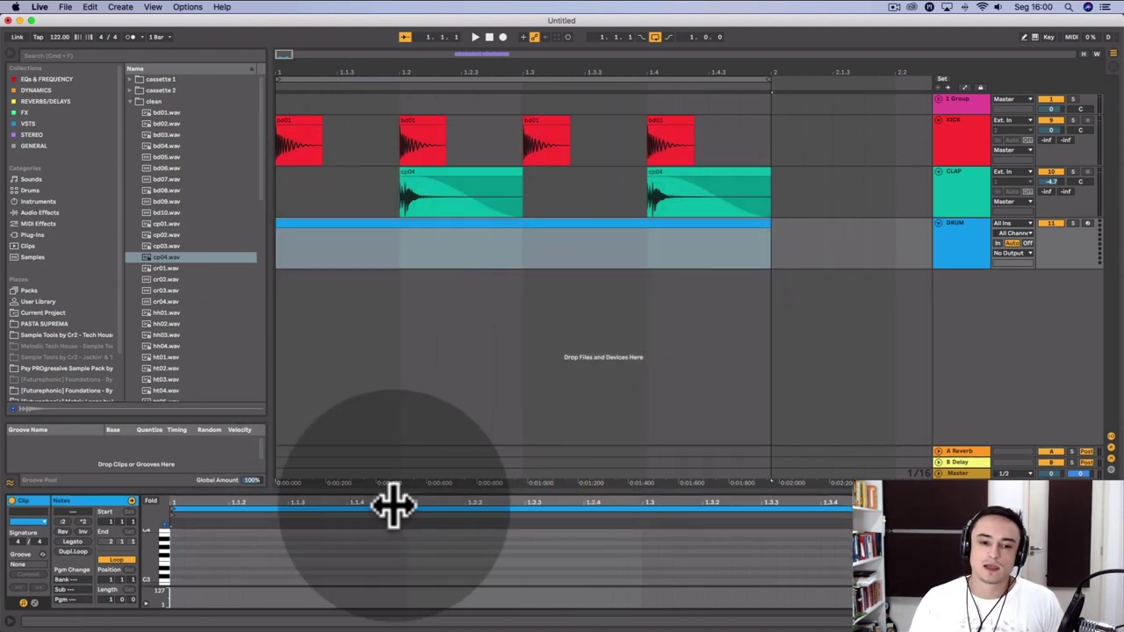
pyautogui.moveTo(386, 493); pyautogui.dragTo(404, 344)
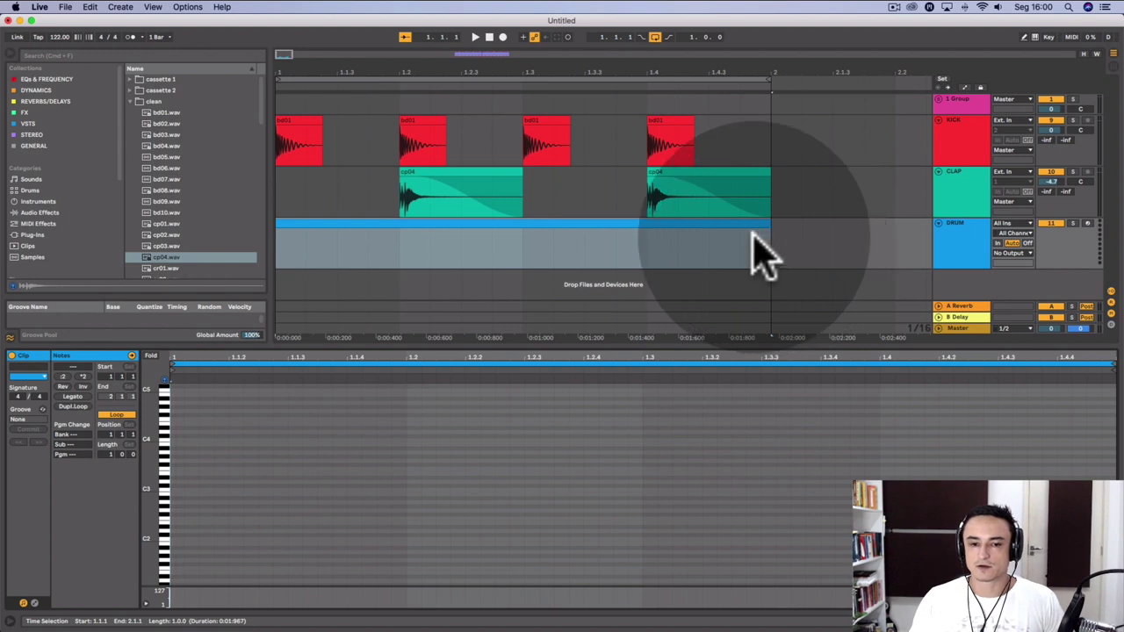
pyautogui.rightClick(472, 423)
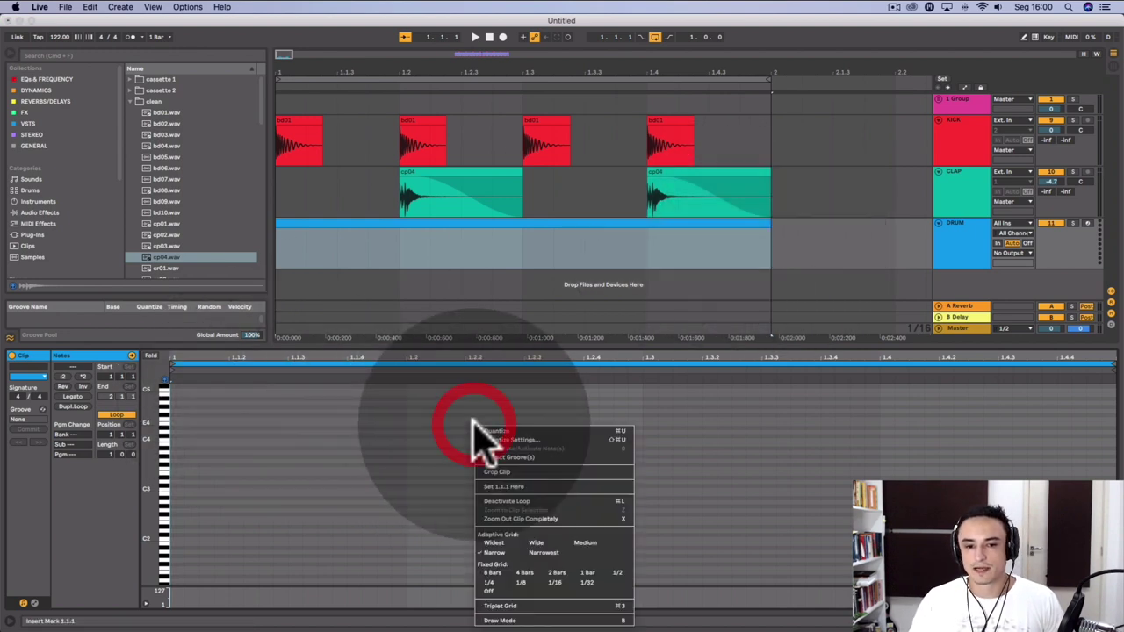
pyautogui.click(551, 581)
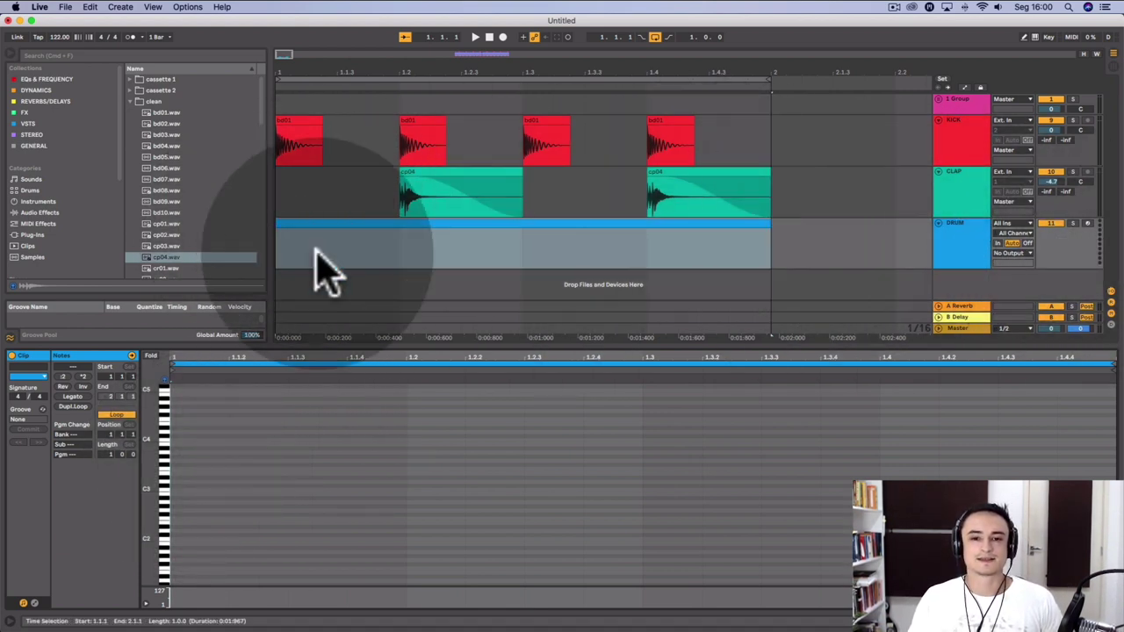
# Search all browser content for "drum rack" and load the empty Drum Rack onto the DRUM track.
pyautogui.click(970, 235)
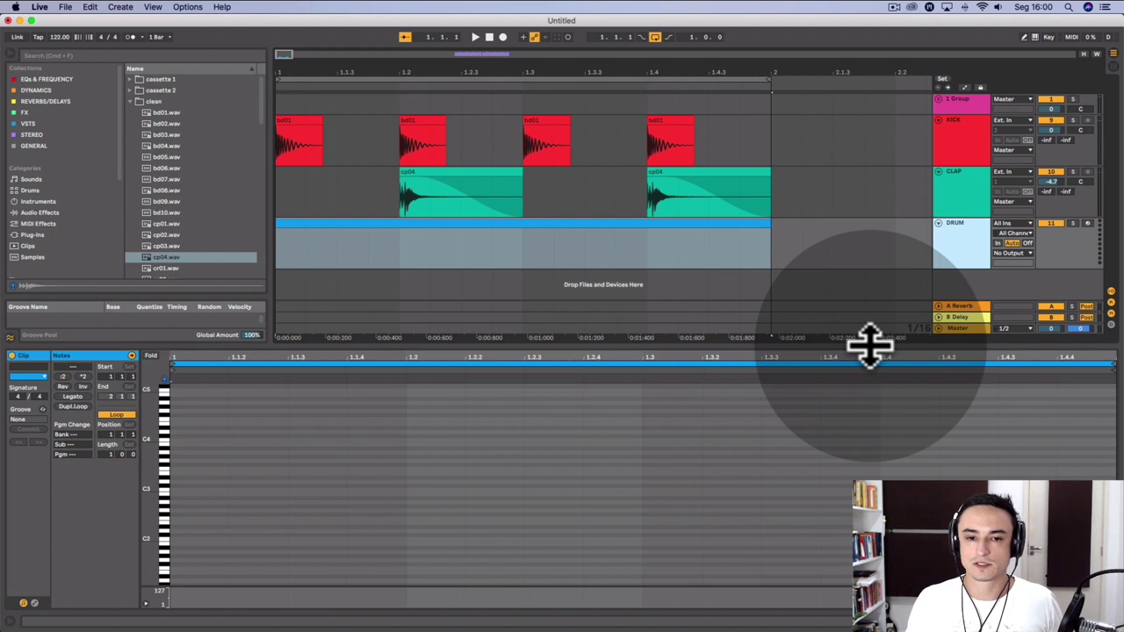
pyautogui.moveTo(869, 346); pyautogui.dragTo(869, 606)
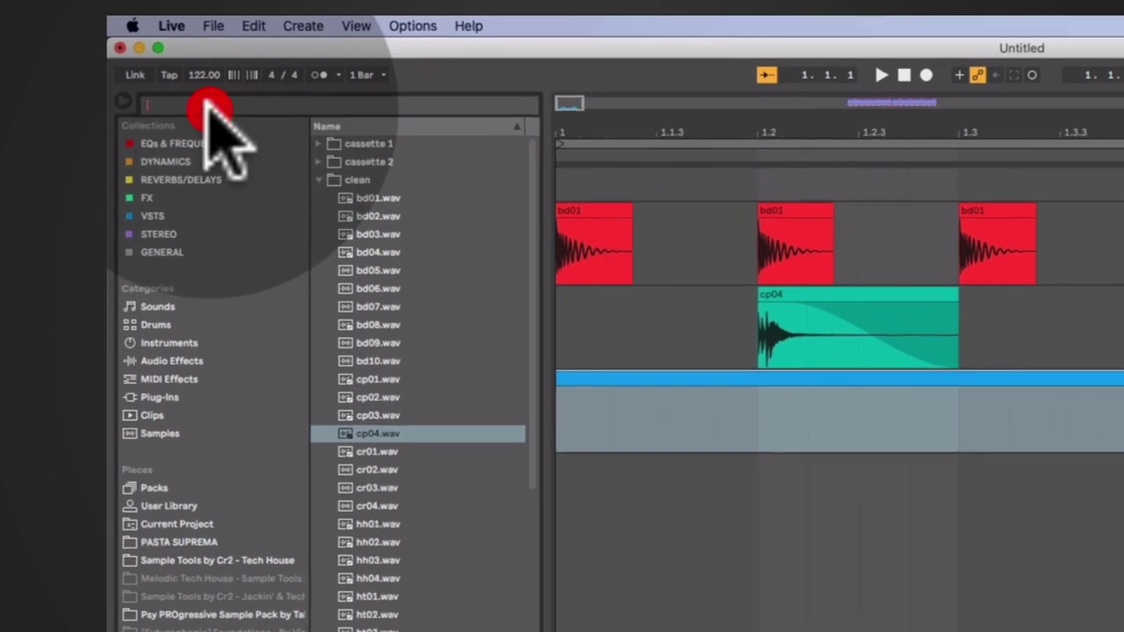
pyautogui.click(59, 55)
pyautogui.write('d')
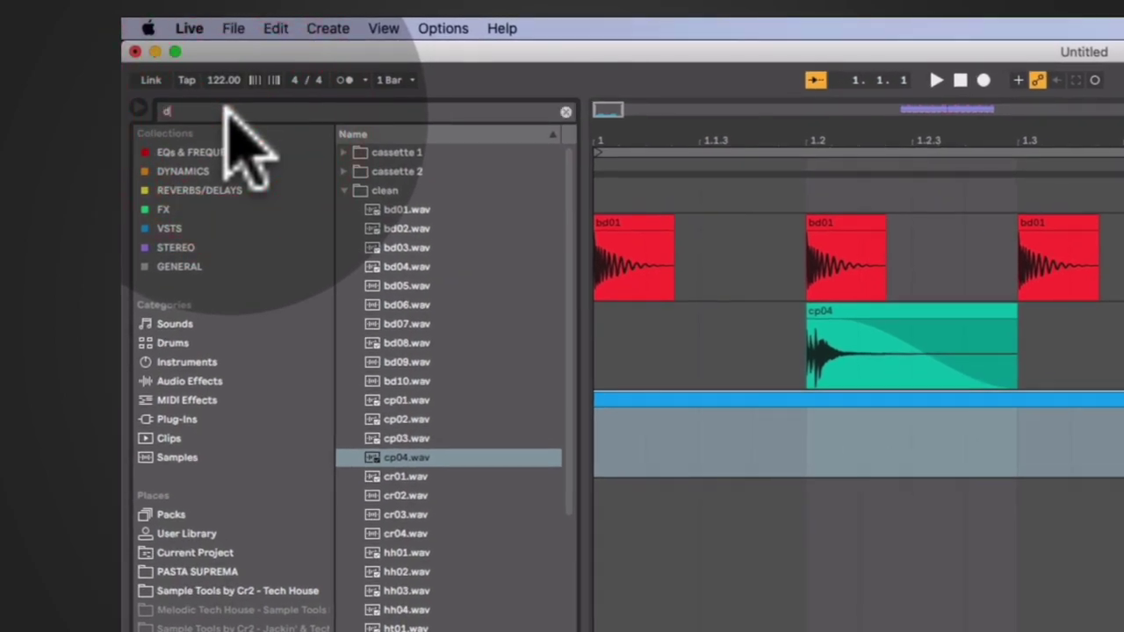
pyautogui.write('rum rack')
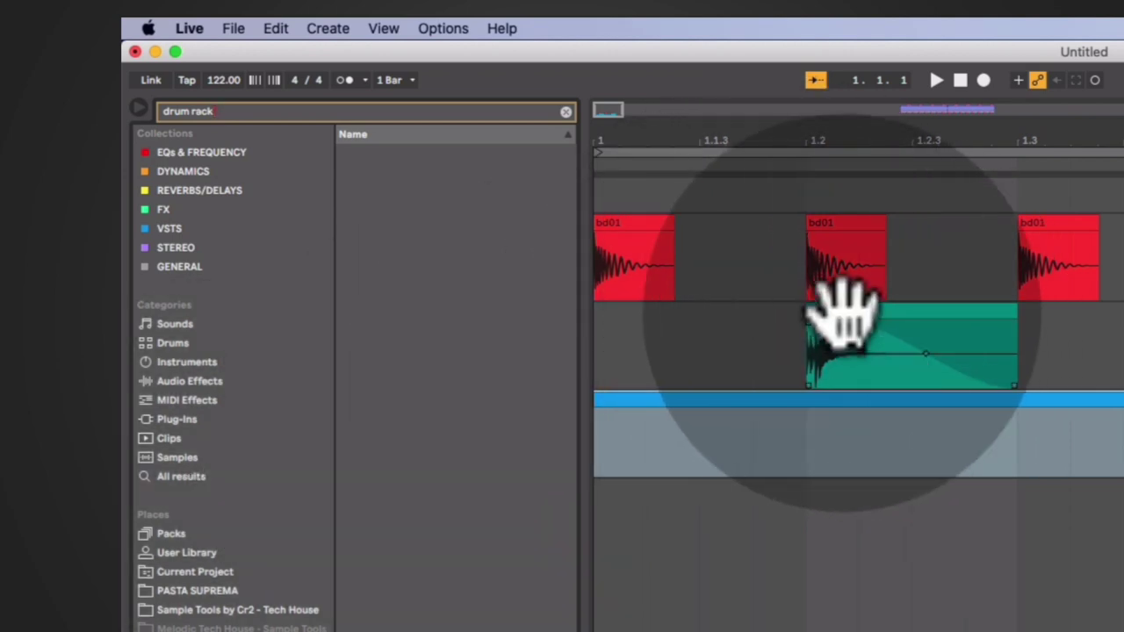
pyautogui.click(843, 321)
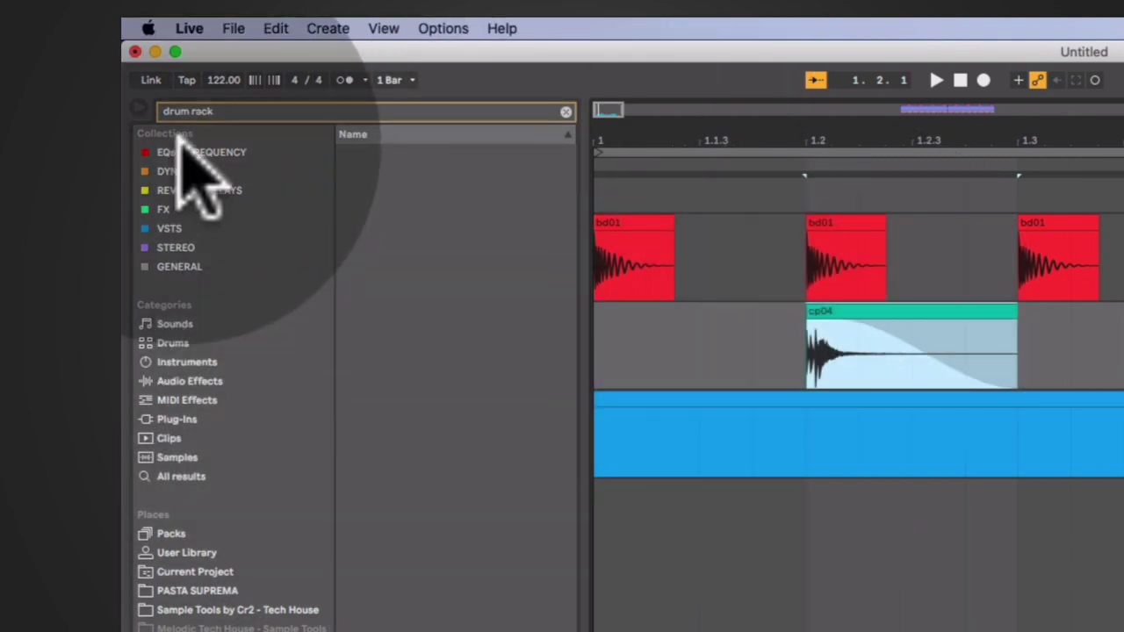
pyautogui.click(239, 111)
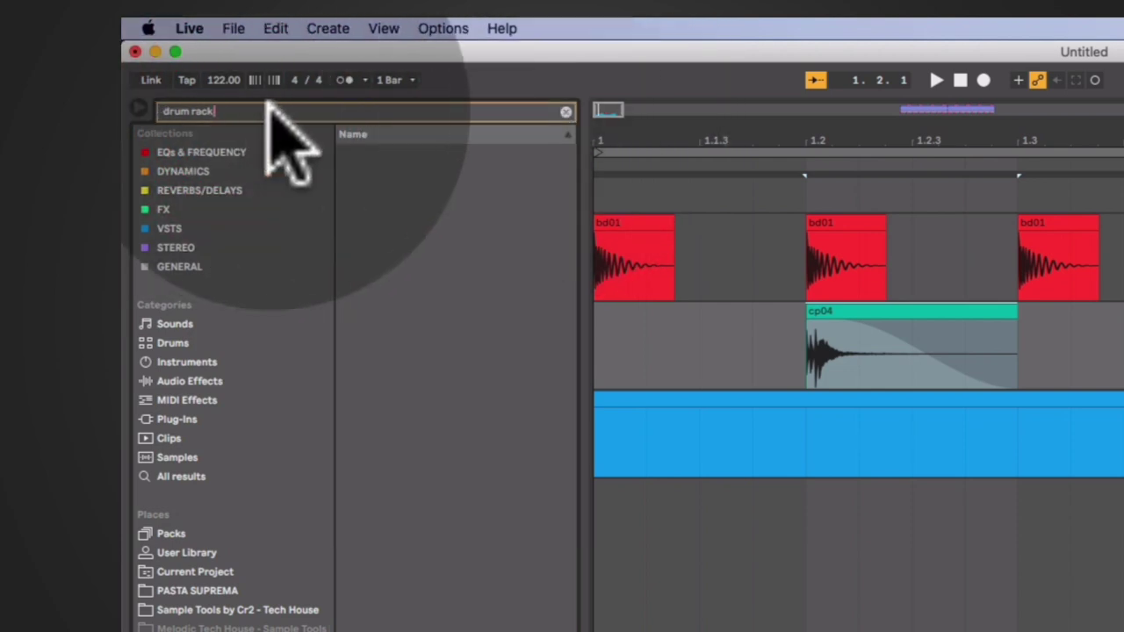
pyautogui.click(220, 477)
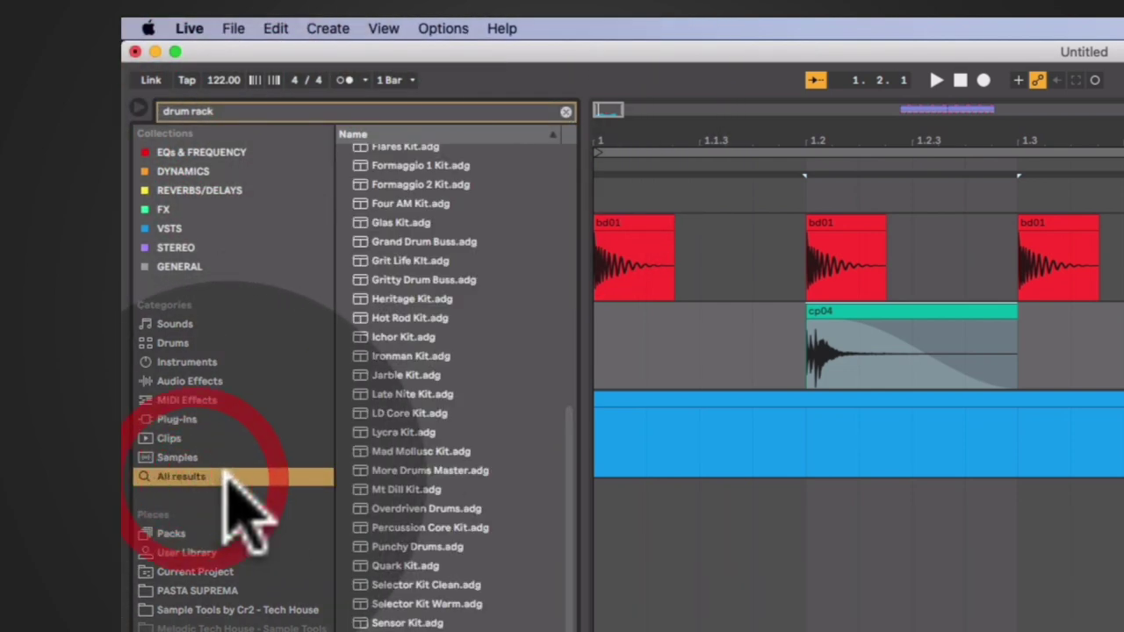
pyautogui.scroll(10, 515, 301)
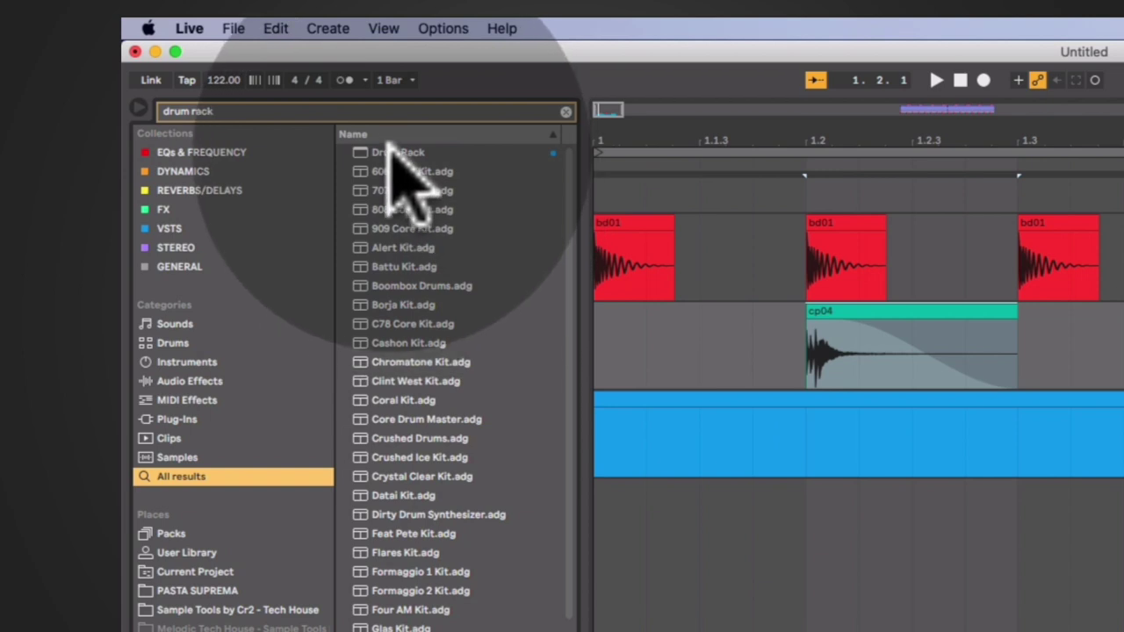
pyautogui.click(378, 152)
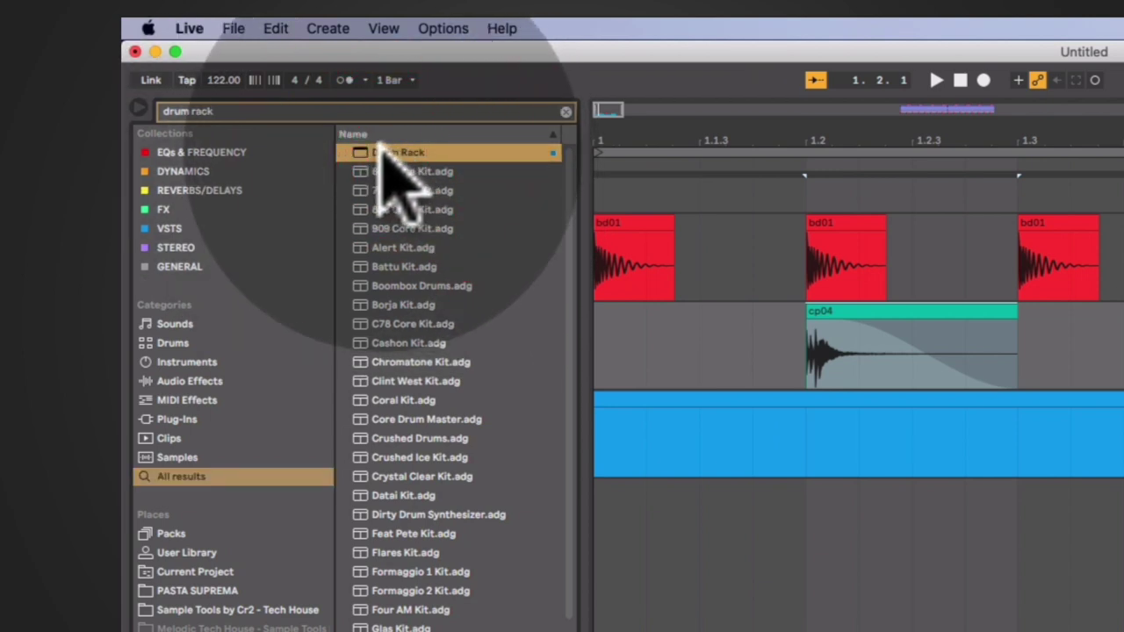
pyautogui.moveTo(379, 149); pyautogui.dragTo(971, 246)
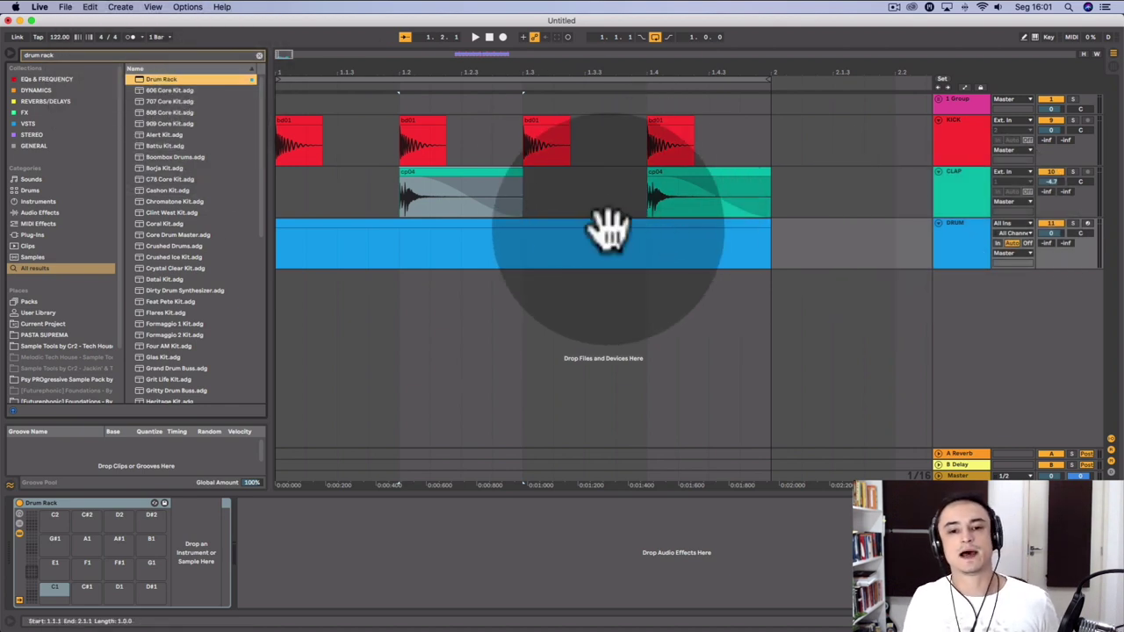
# Select the DRUM clip, clear the browser search and return to the BPB Cassette 909 samples.
pyautogui.click(602, 226)
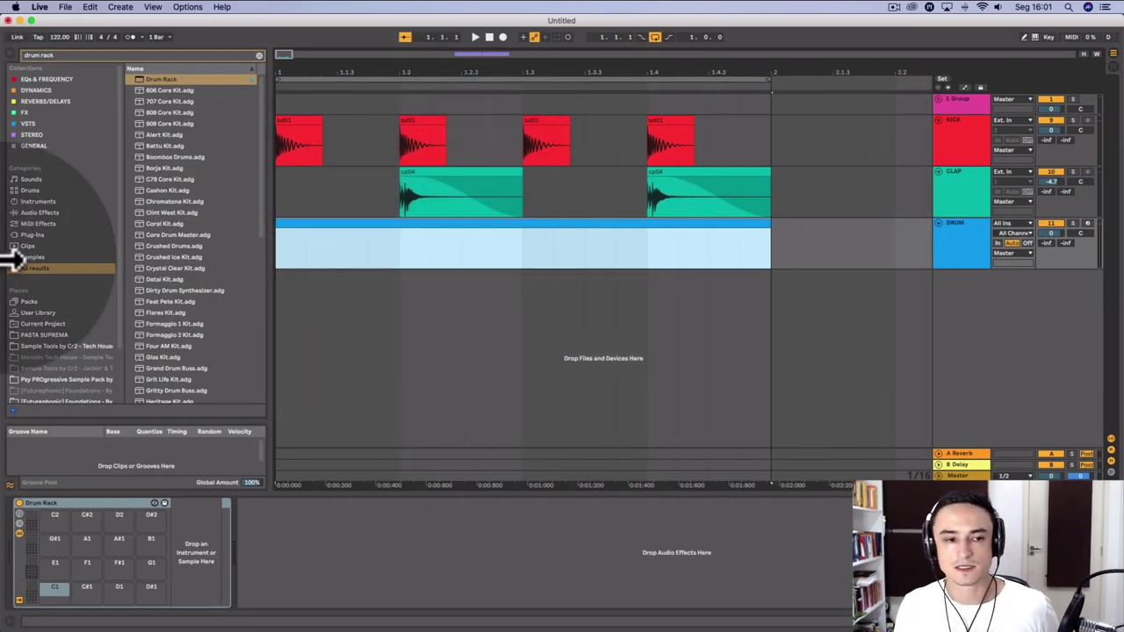
pyautogui.click(17, 269)
pyautogui.scroll(-3, 70, 339)
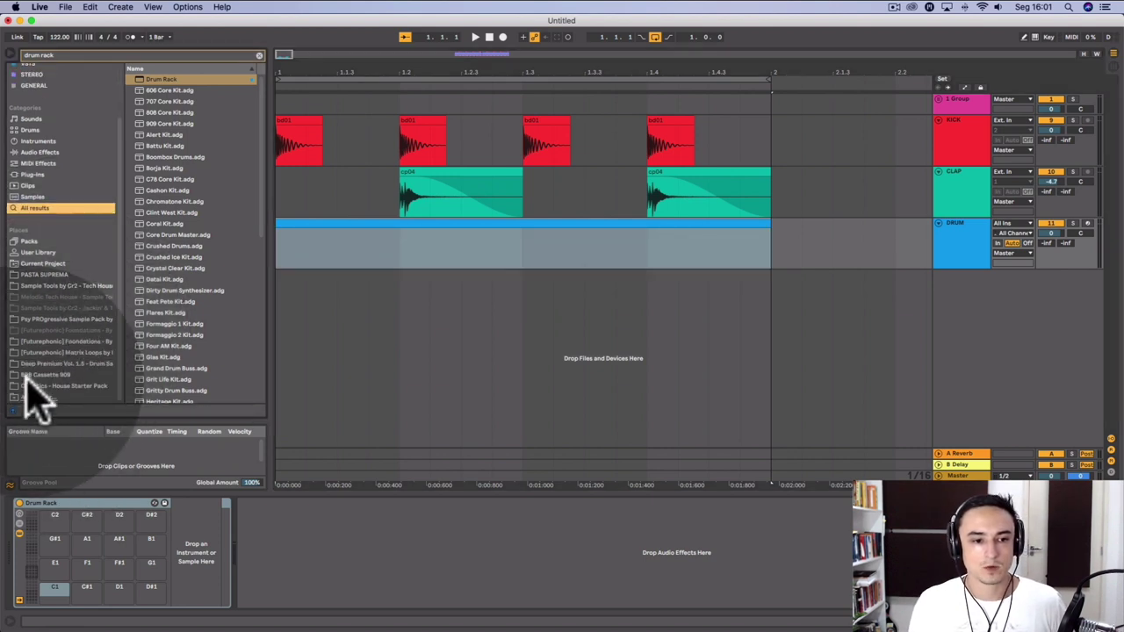
pyautogui.click(36, 376)
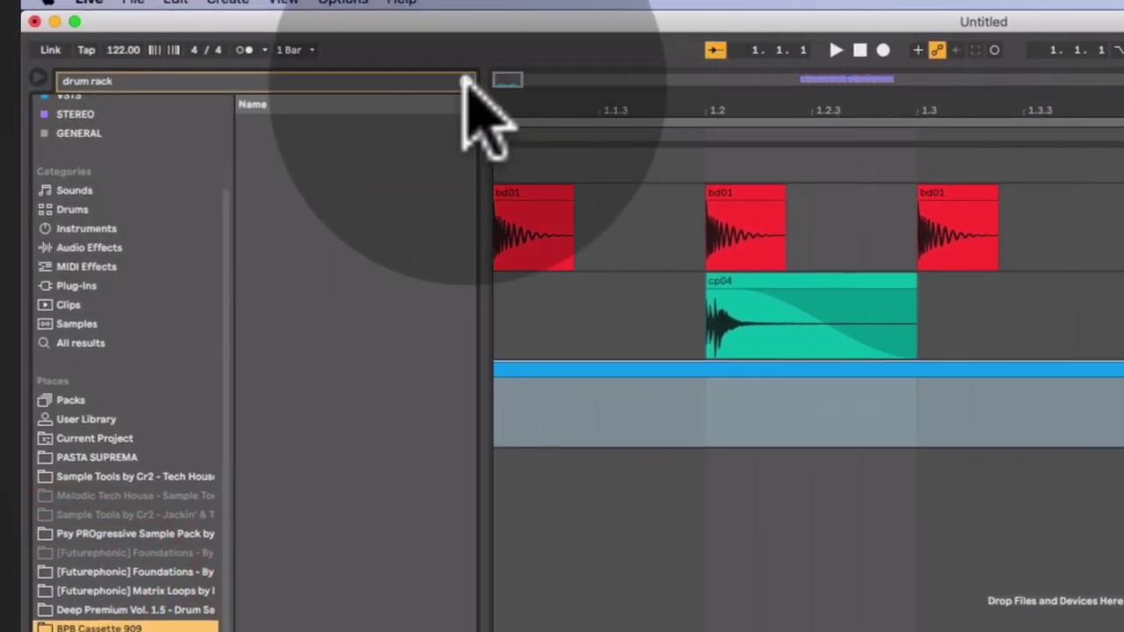
pyautogui.click(455, 80)
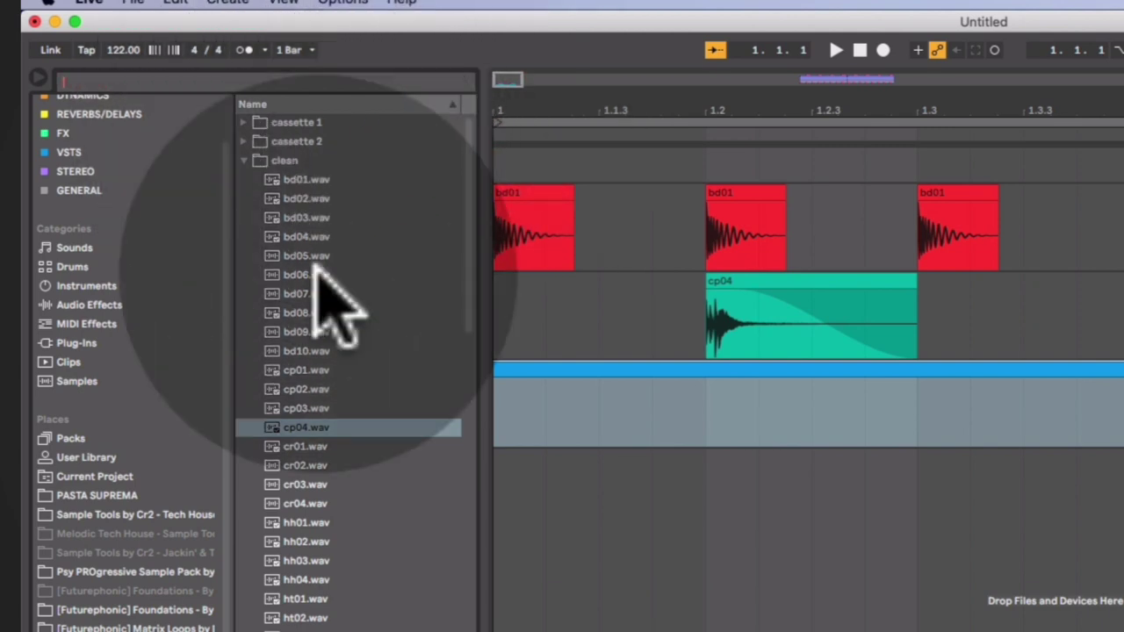
# Audition the closed hi-hats in the clean folder and load hh01.wav onto Drum Rack pad C1.
pyautogui.scroll(-4, 351, 491)
pyautogui.scroll(-3, 343, 465)
pyautogui.scroll(9, 333, 464)
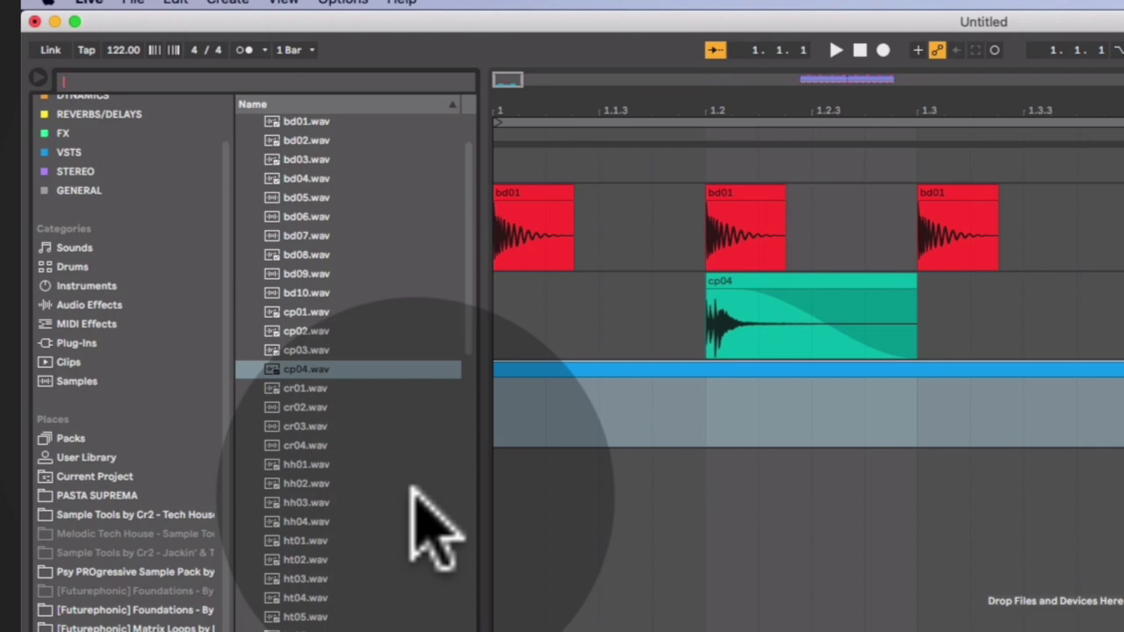
pyautogui.click(311, 464)
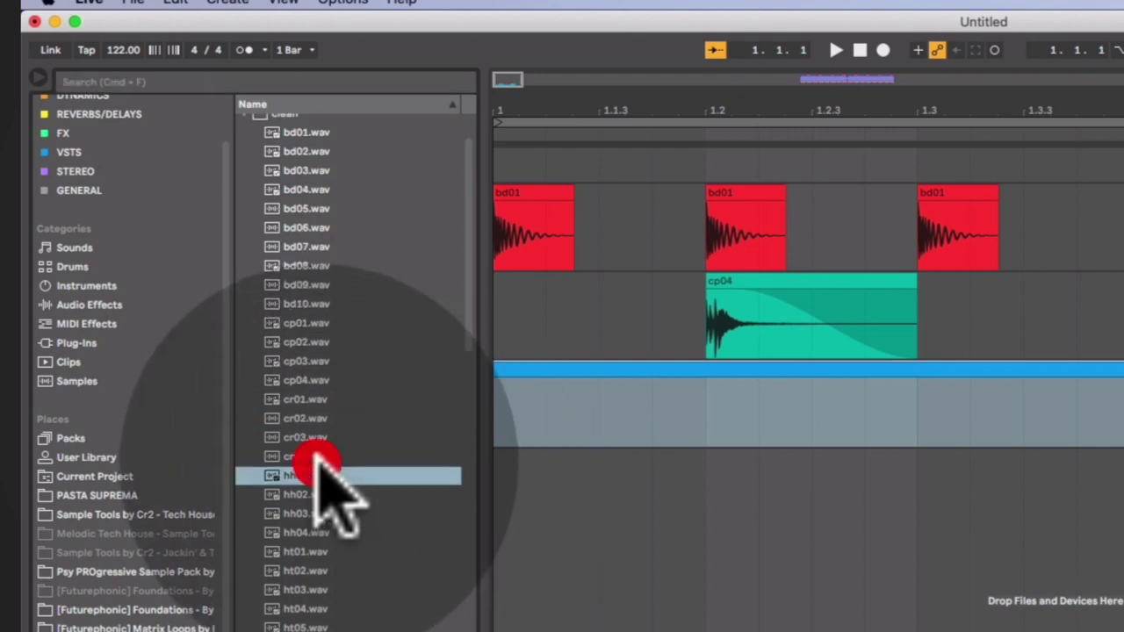
pyautogui.click(303, 494)
pyautogui.click(298, 532)
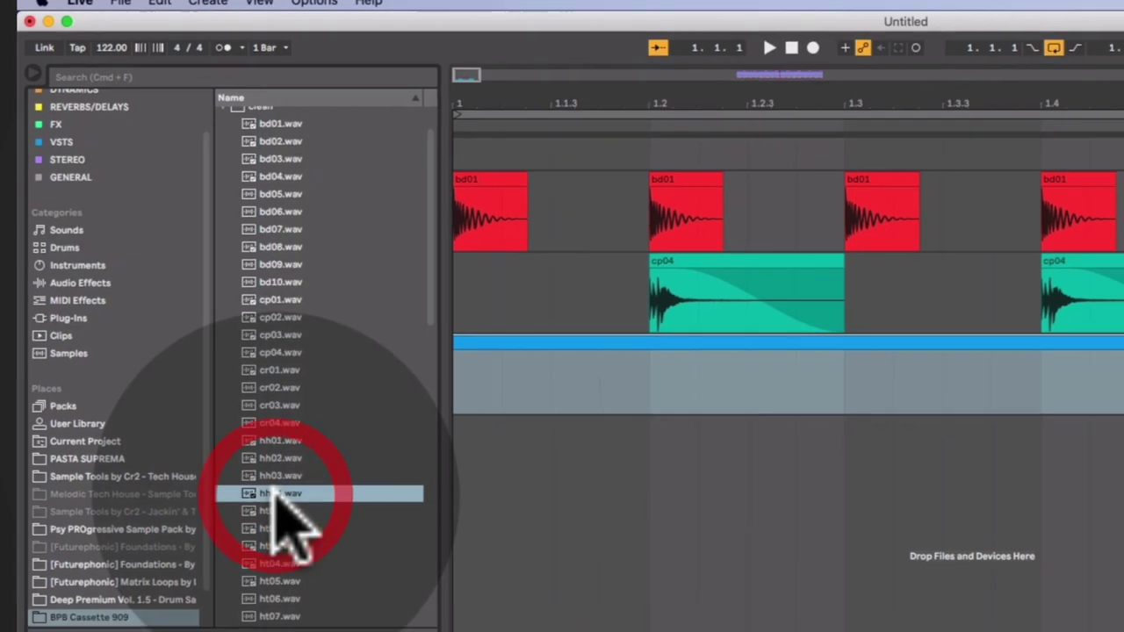
pyautogui.click(314, 472)
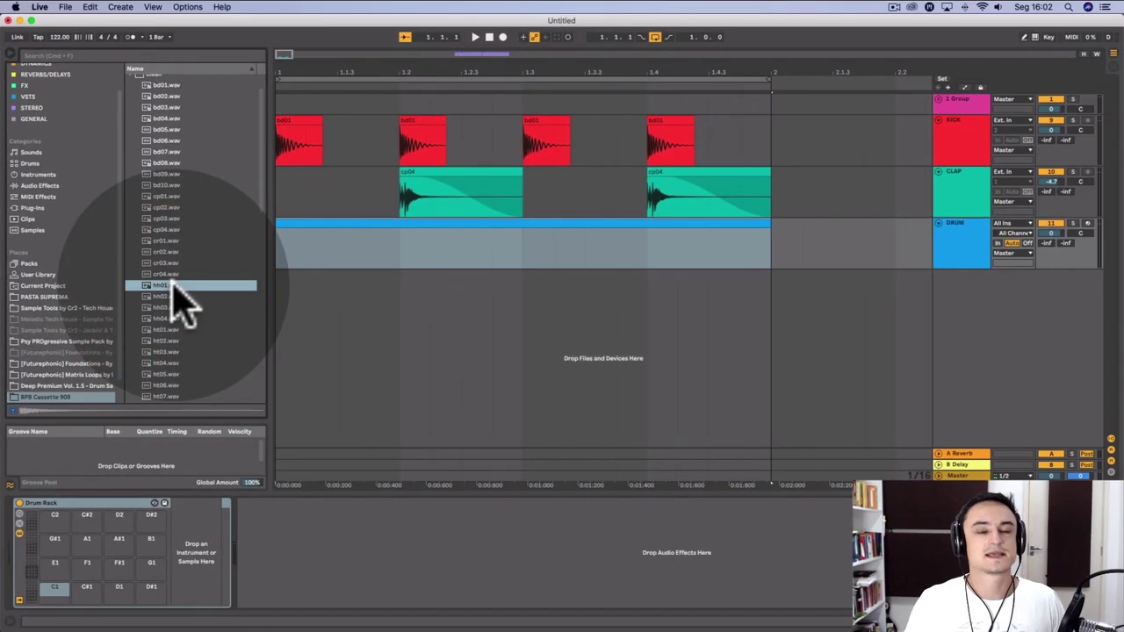
pyautogui.moveTo(184, 303); pyautogui.dragTo(54, 588)
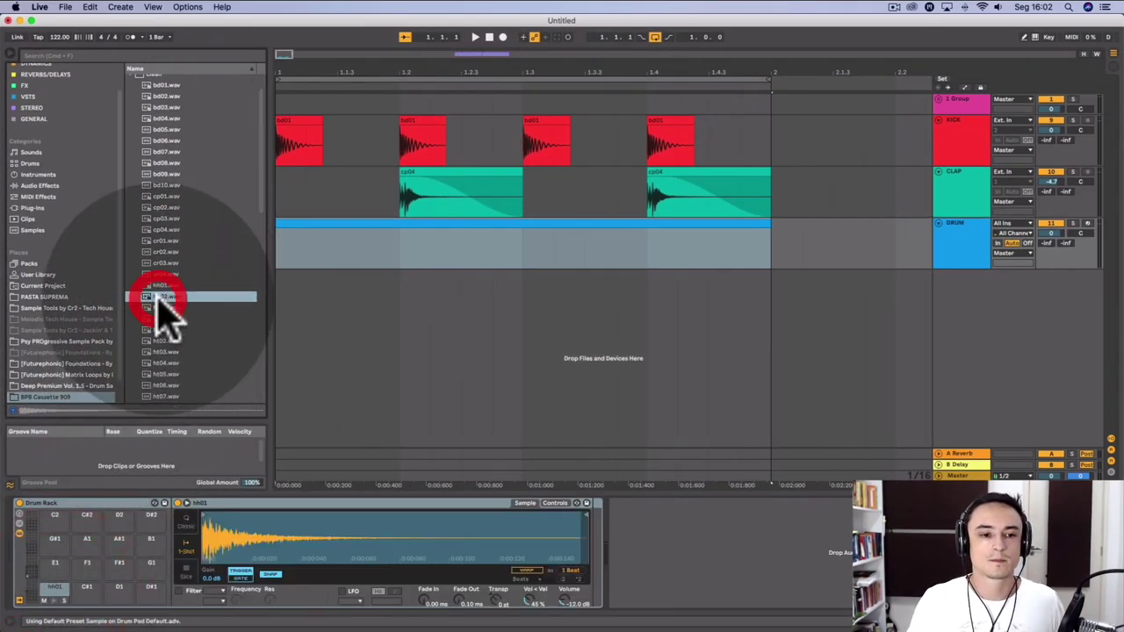
# Preview hh03.wav and hh04.wav, and load hh04.wav onto Drum Rack pad C#1.
pyautogui.click(160, 308)
pyautogui.click(162, 318)
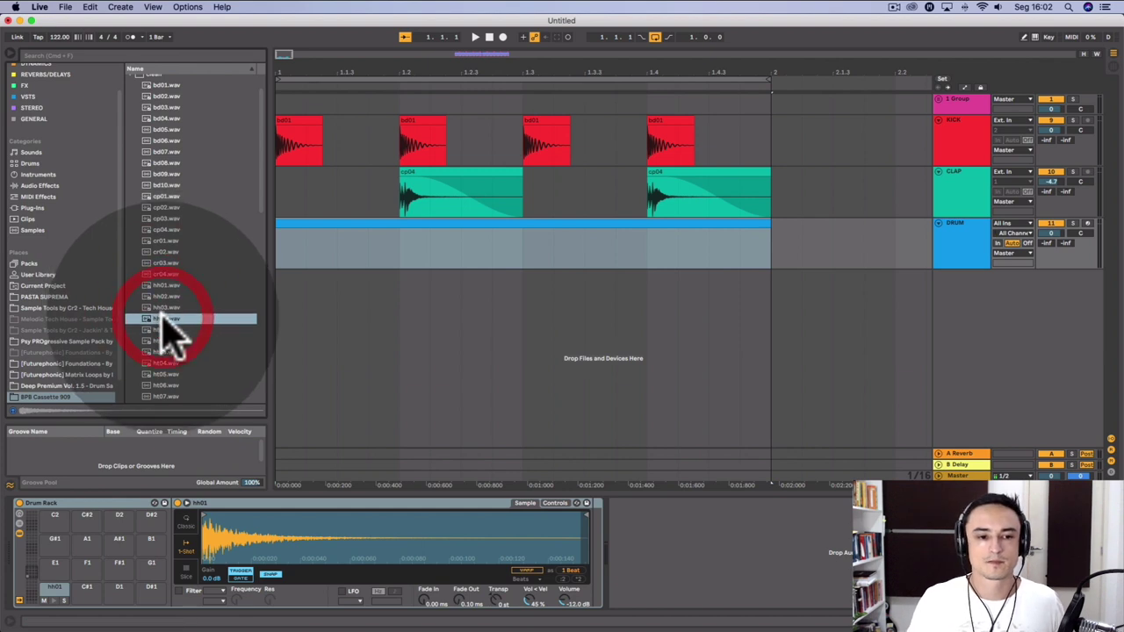
pyautogui.moveTo(163, 320); pyautogui.dragTo(107, 583)
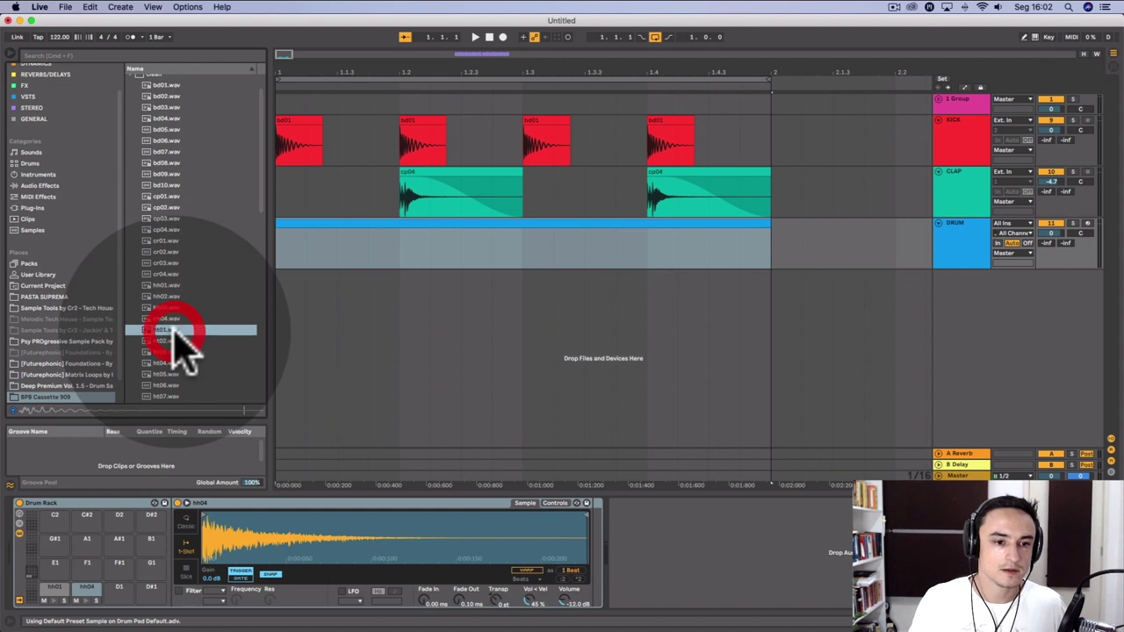
# Find and audition the open hi-hat samples, and load oh01.wav onto Drum Rack pad D1.
pyautogui.scroll(-6, 186, 356)
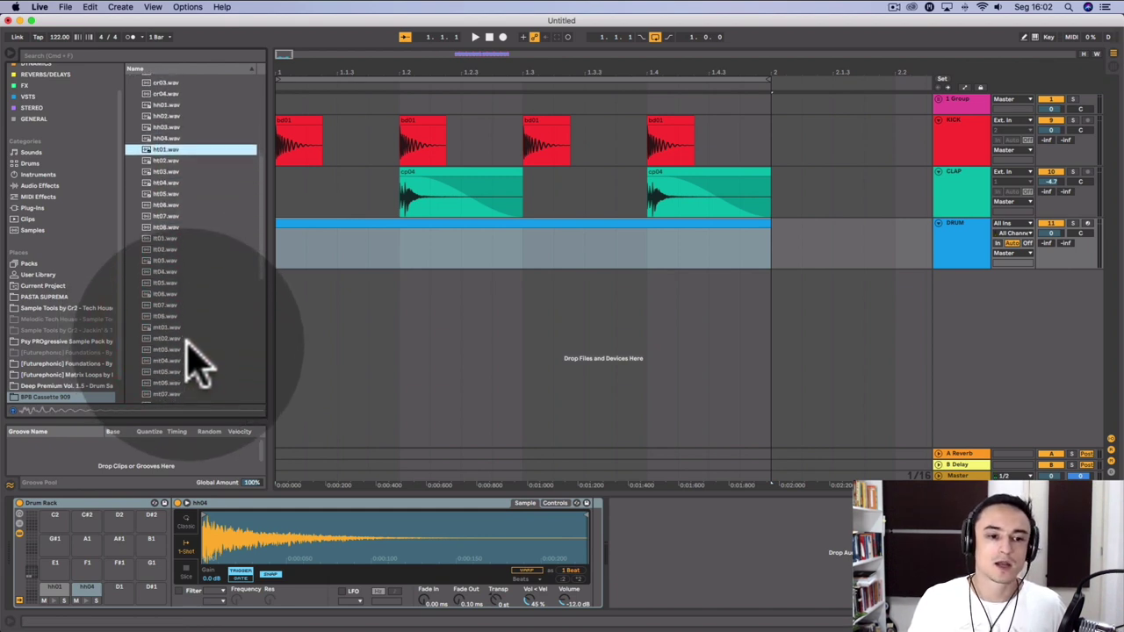
pyautogui.scroll(-3, 186, 342)
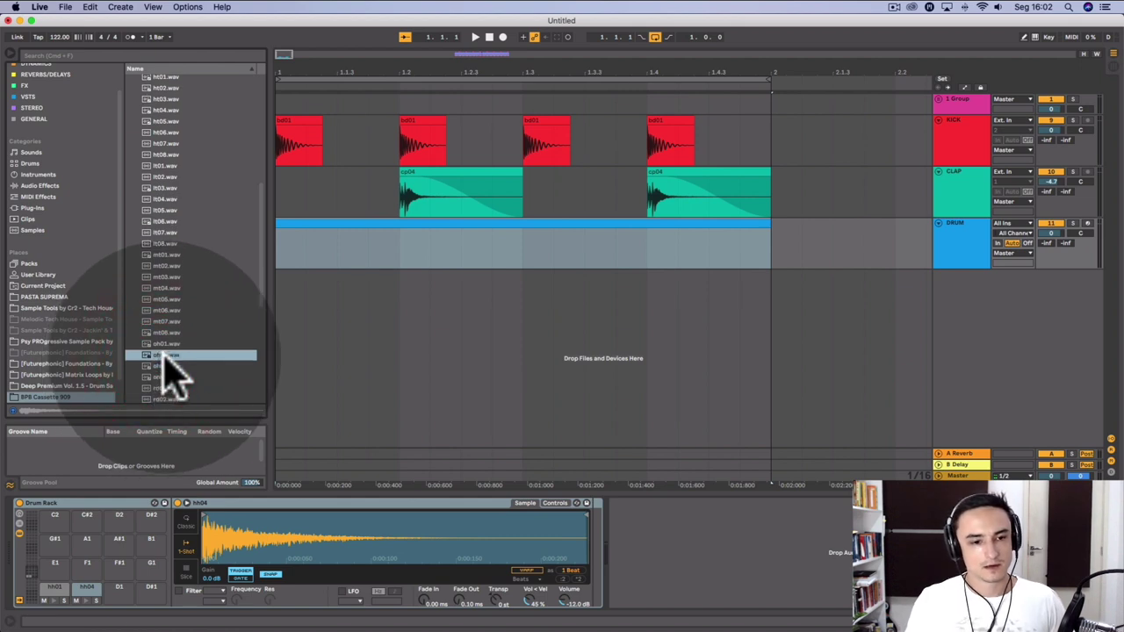
pyautogui.click(169, 353)
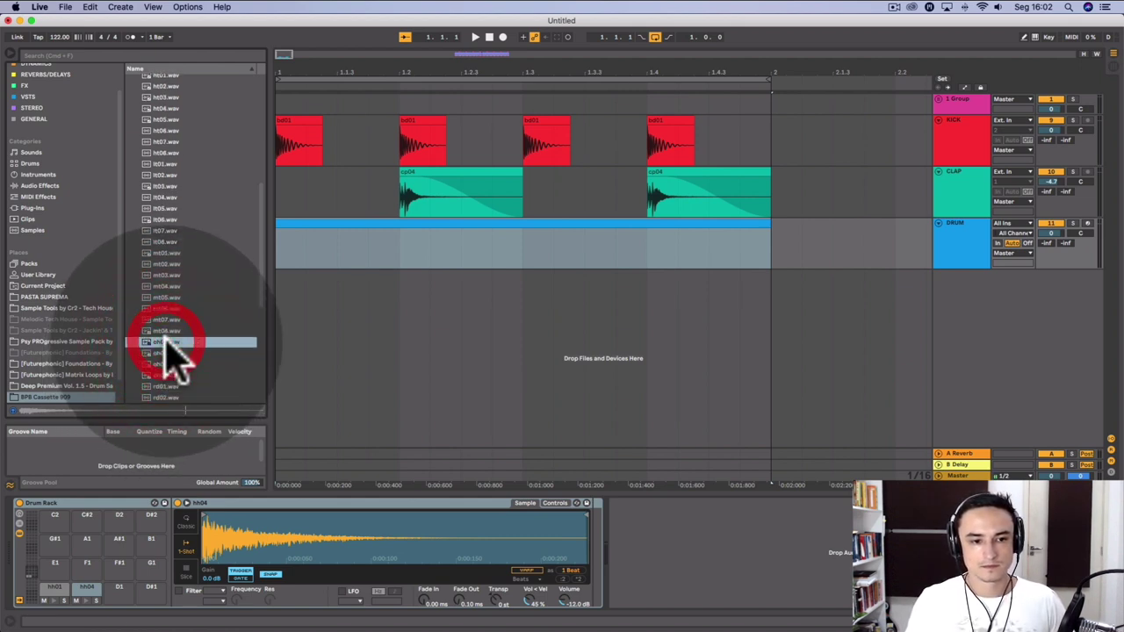
pyautogui.moveTo(167, 344); pyautogui.dragTo(117, 590)
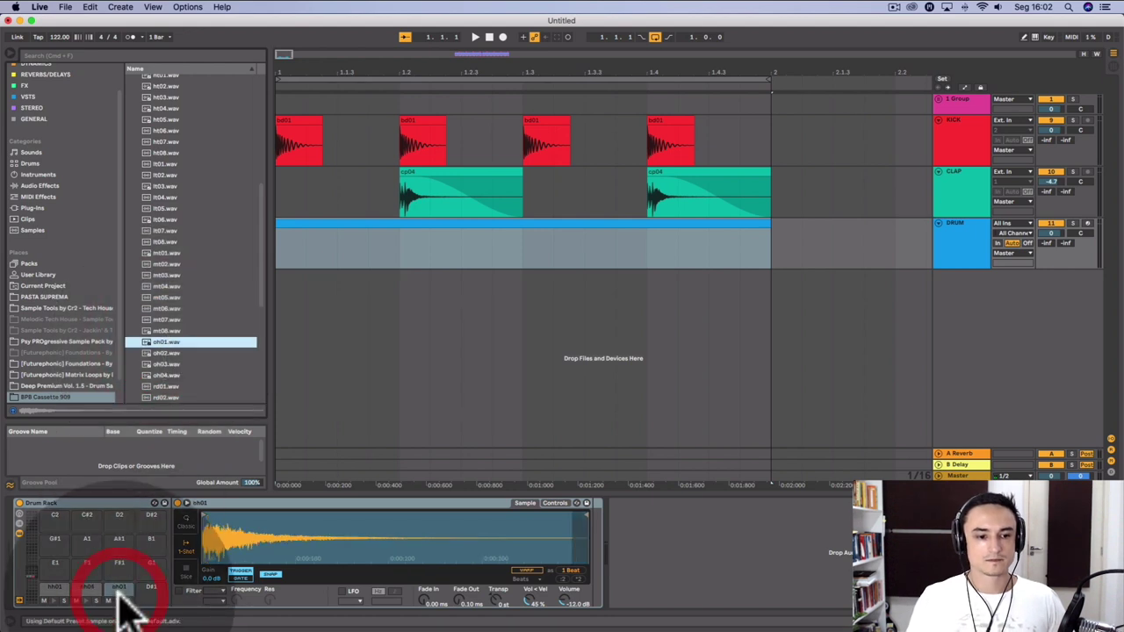
# Audition the ride, rimshot and snare samples, and load sd01.wav onto Drum Rack pad D#1.
pyautogui.scroll(-3, 186, 364)
pyautogui.click(164, 335)
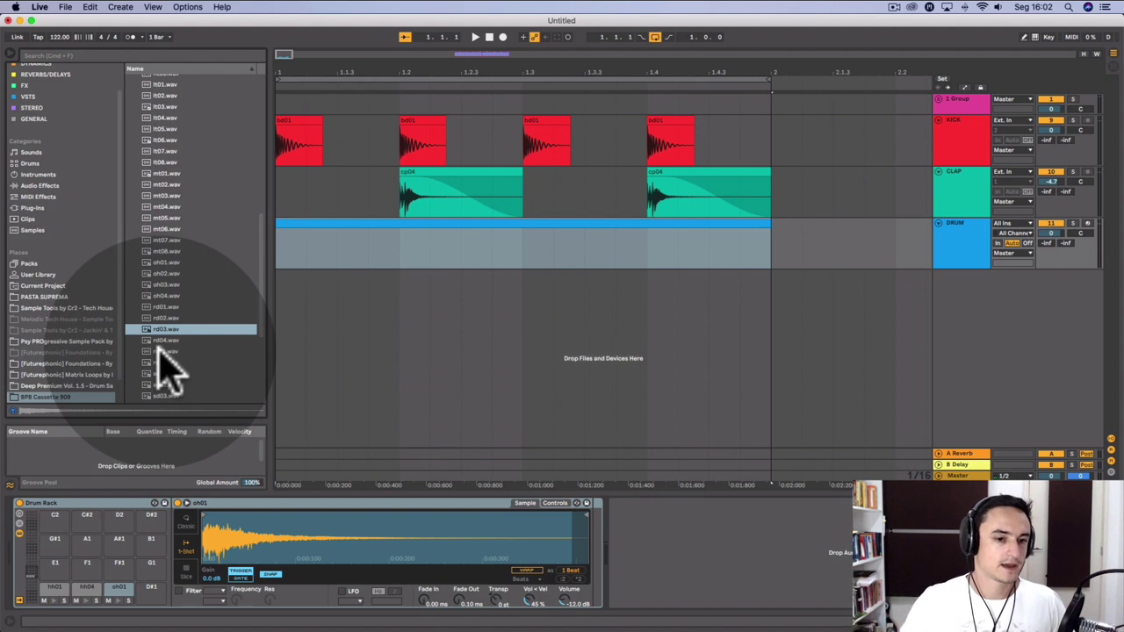
pyautogui.click(168, 376)
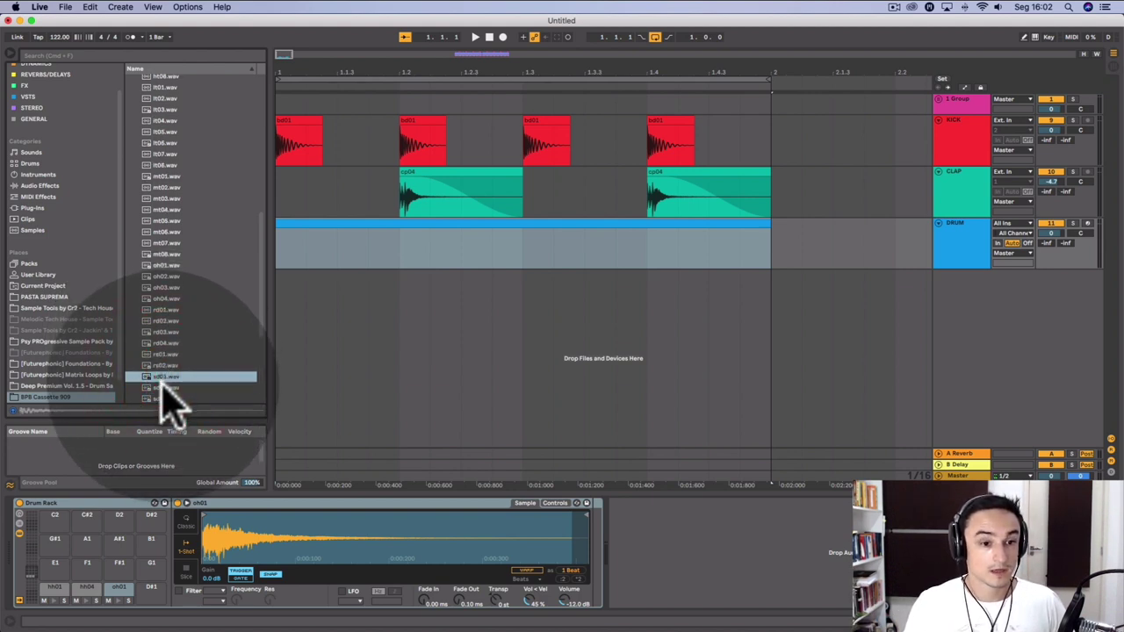
pyautogui.scroll(-1, 163, 386)
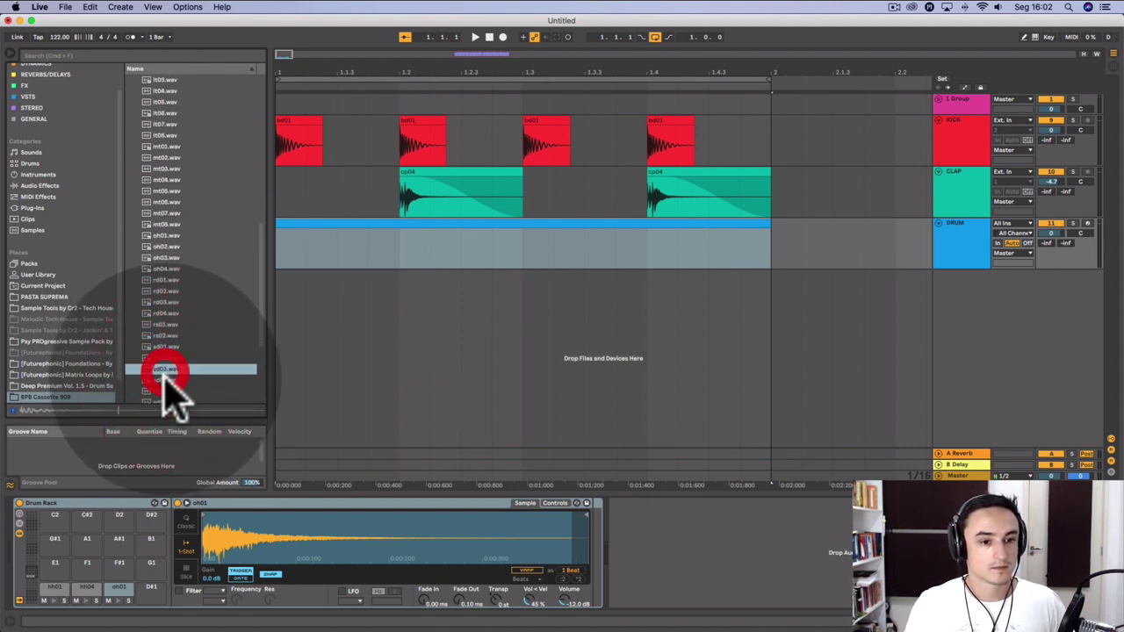
pyautogui.click(166, 378)
pyautogui.click(161, 334)
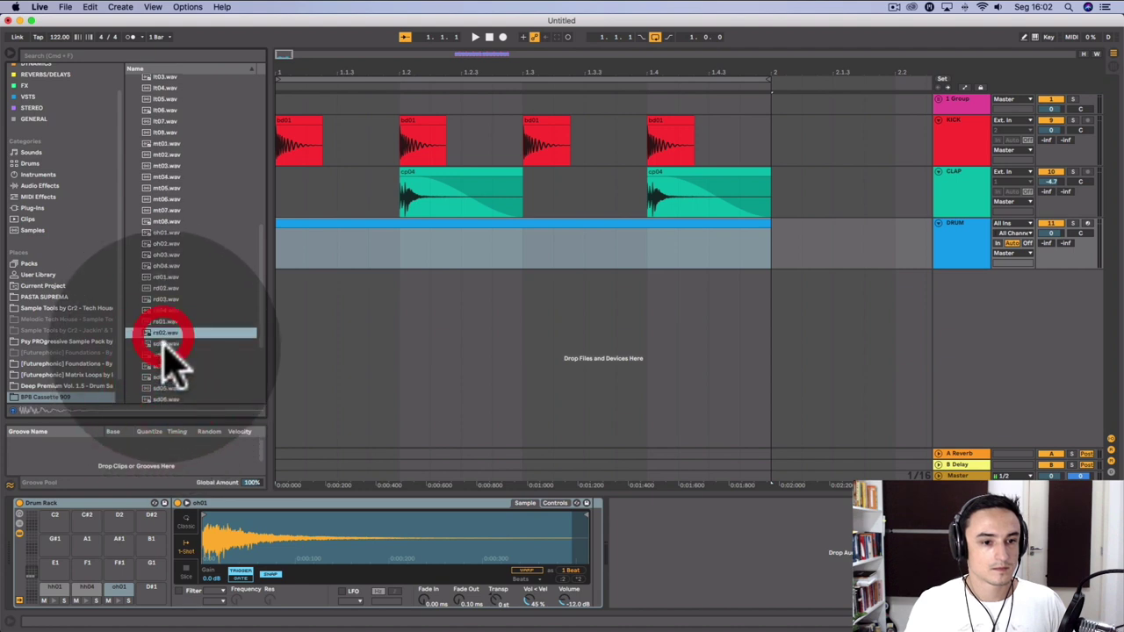
pyautogui.scroll(-1, 163, 340)
pyautogui.click(165, 348)
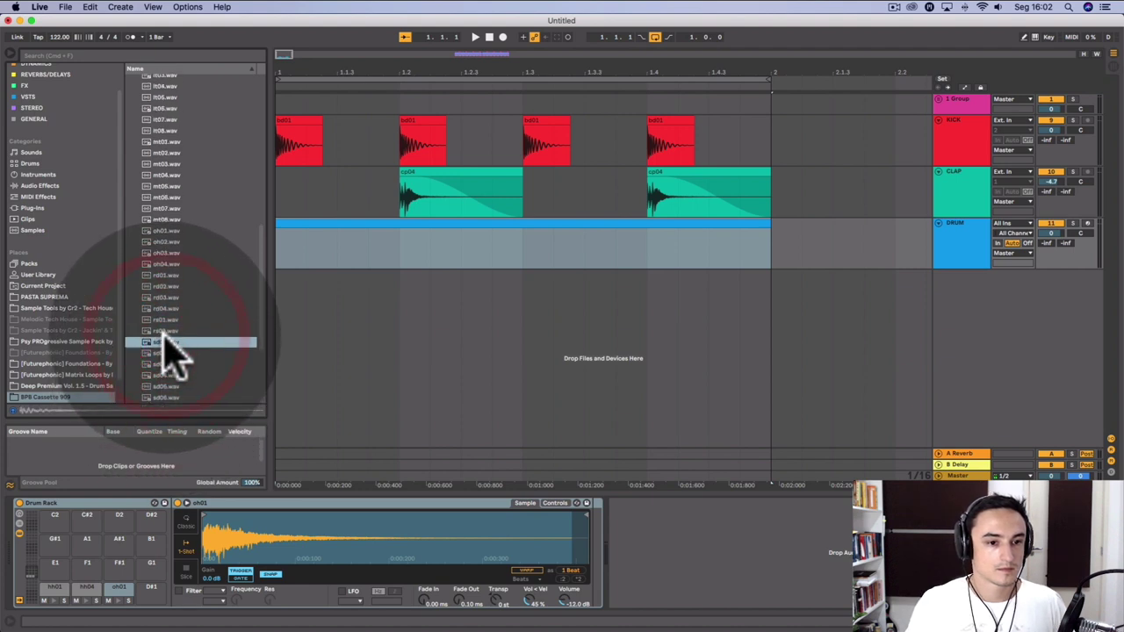
pyautogui.moveTo(167, 619)
pyautogui.moveTo(158, 608); pyautogui.dragTo(150, 579)
# Preview sd06.wav and sd04.wav, and load sd04.wav onto Drum Rack pad E1.
pyautogui.click(156, 392)
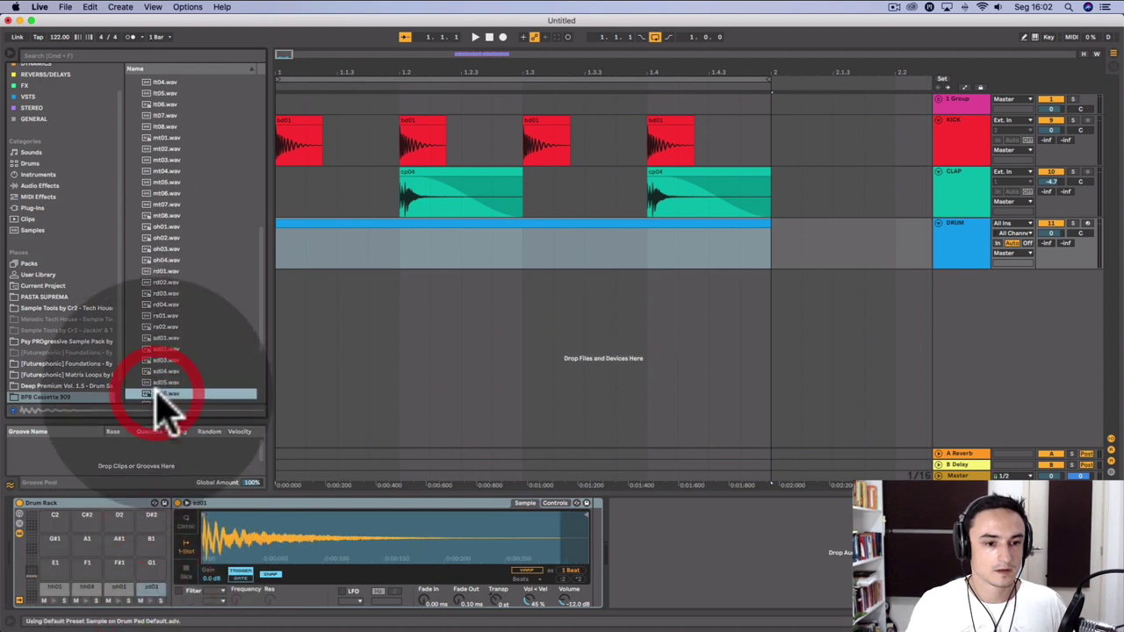
pyautogui.click(158, 374)
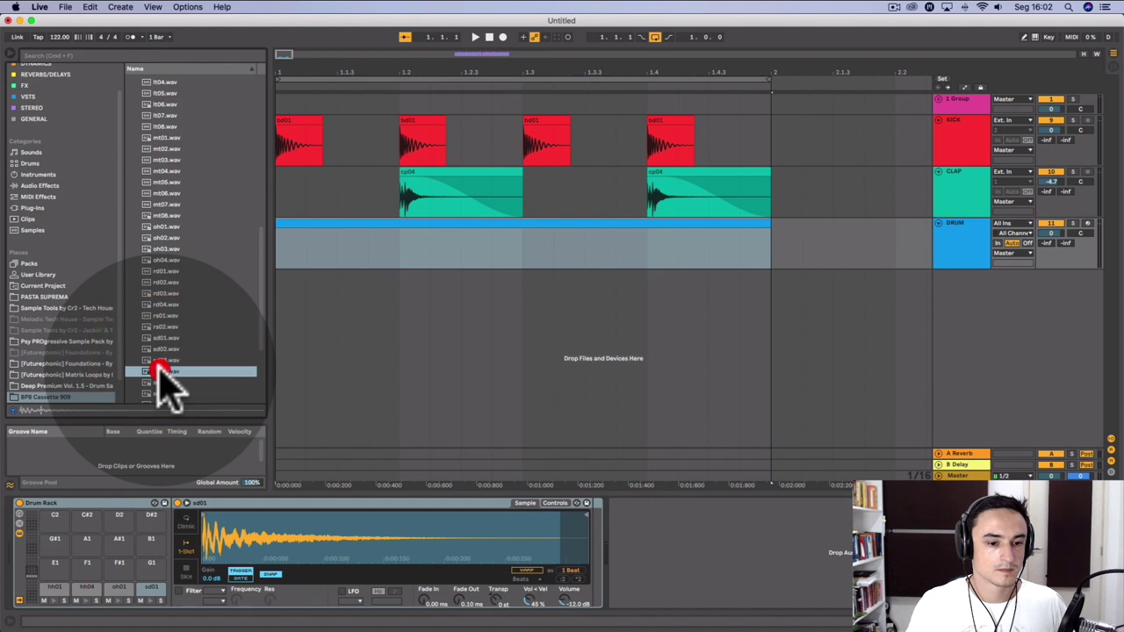
pyautogui.moveTo(167, 386); pyautogui.dragTo(54, 563)
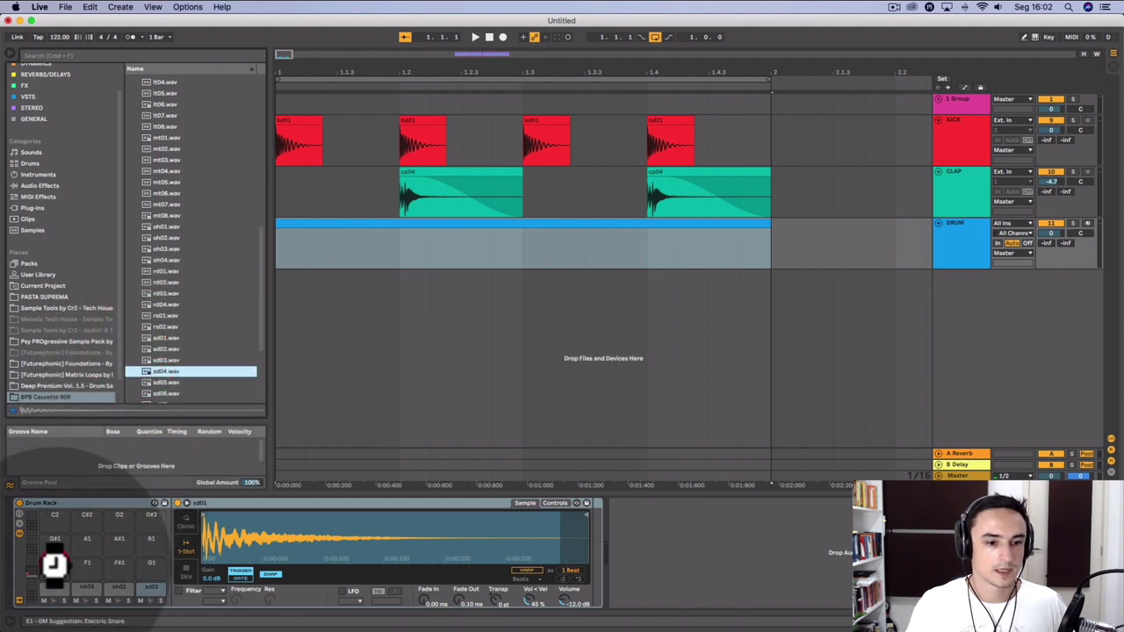
# Audition the remaining snare samples from sd07.wav to sd15.wav.
pyautogui.scroll(-3, 180, 355)
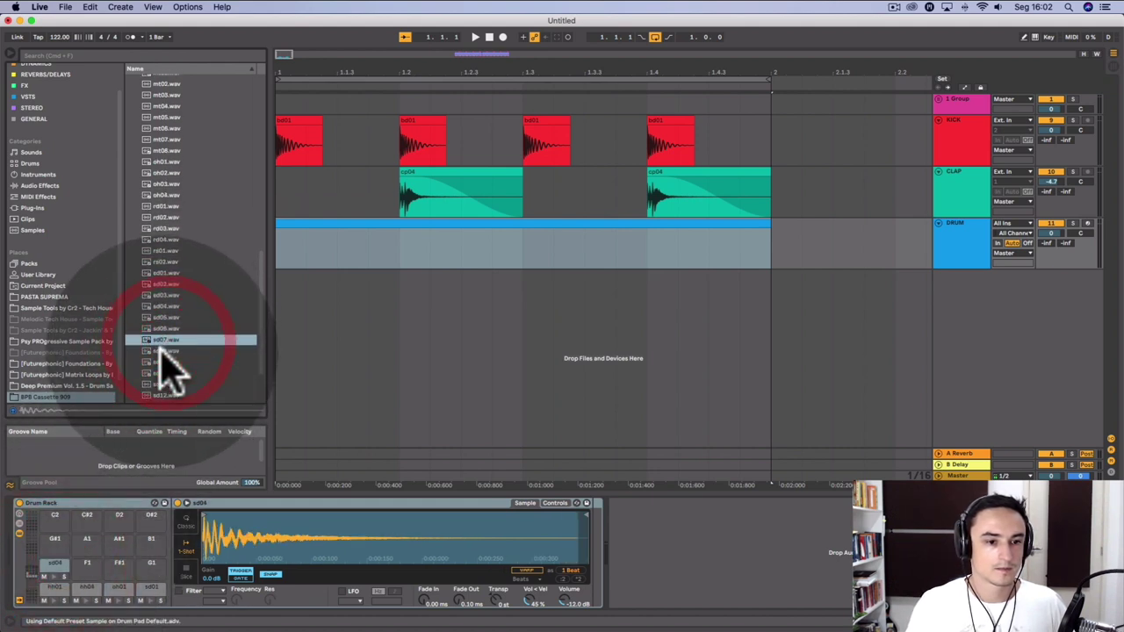
pyautogui.click(167, 351)
pyautogui.click(168, 361)
pyautogui.click(171, 376)
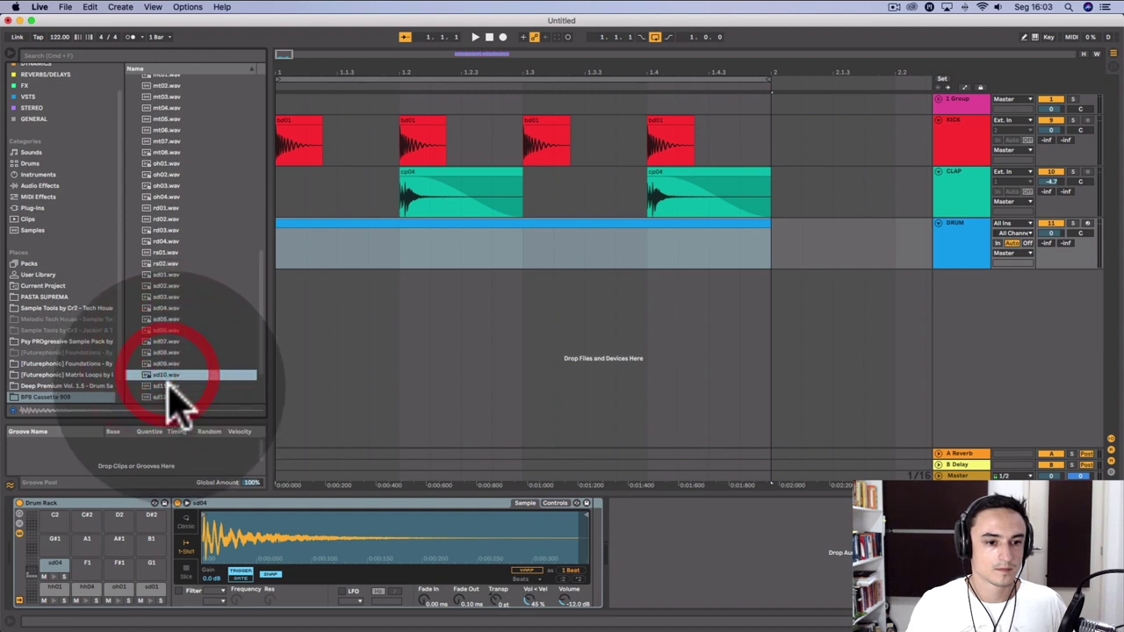
pyautogui.click(168, 386)
pyautogui.click(167, 396)
pyautogui.scroll(-2, 174, 382)
pyautogui.click(178, 358)
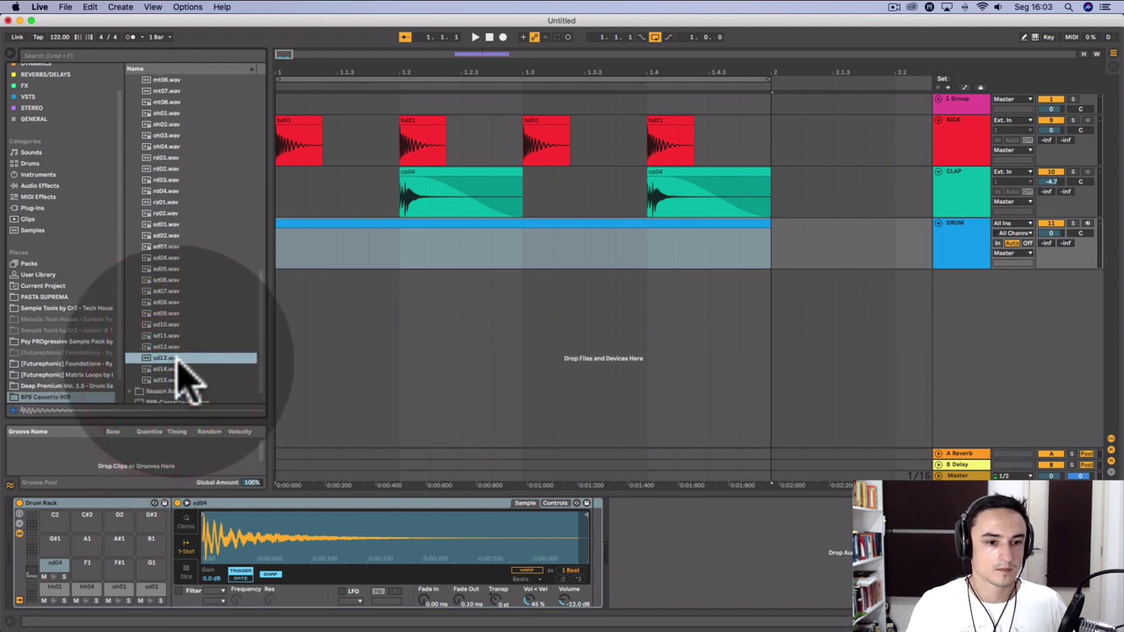
pyautogui.click(178, 370)
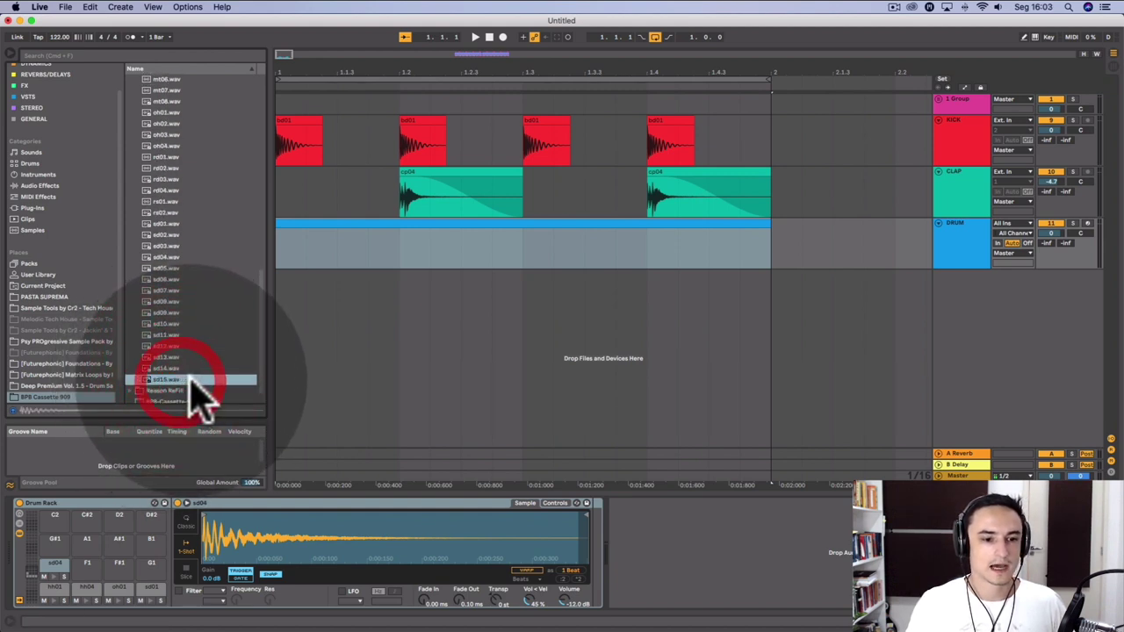
pyautogui.scroll(-1, 189, 386)
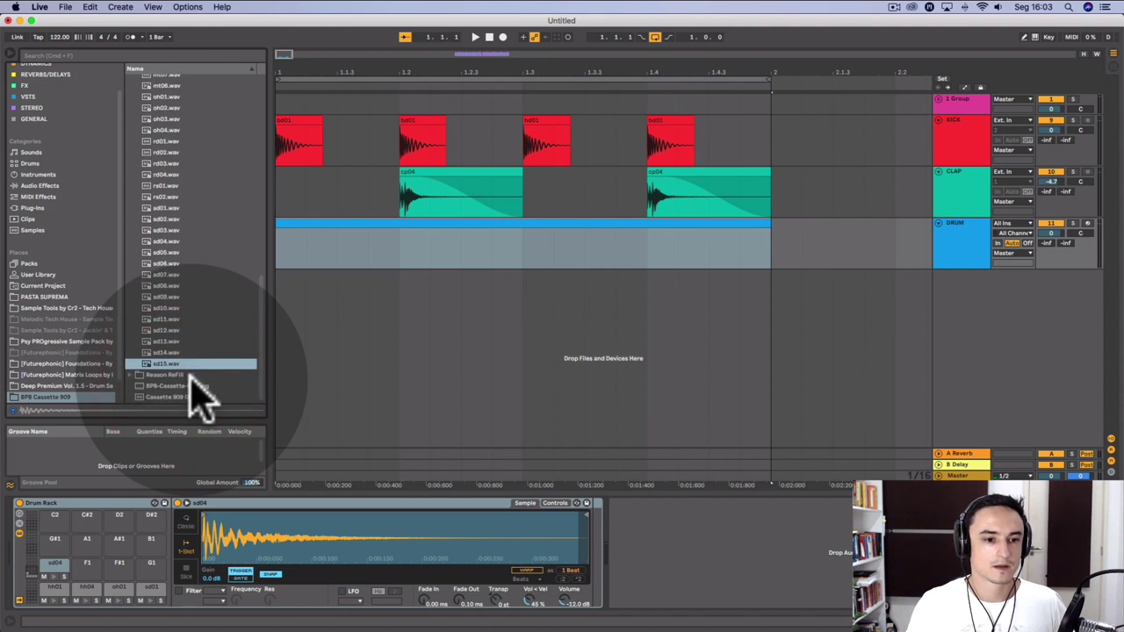
pyautogui.scroll(6, 200, 396)
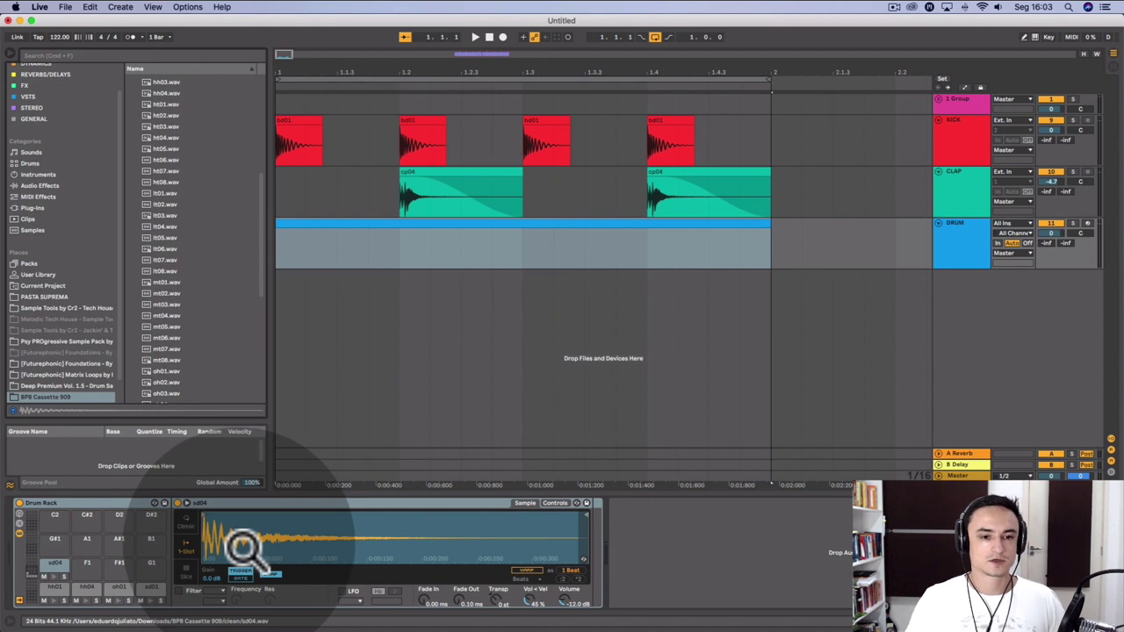
# Open the DRUM clip in an enlarged note editor and add oh01 notes at 1.1.3, 1.2.3, 1.3.3 and 1.4.3.
pyautogui.doubleClick(468, 222)
pyautogui.moveTo(471, 501); pyautogui.dragTo(477, 138)
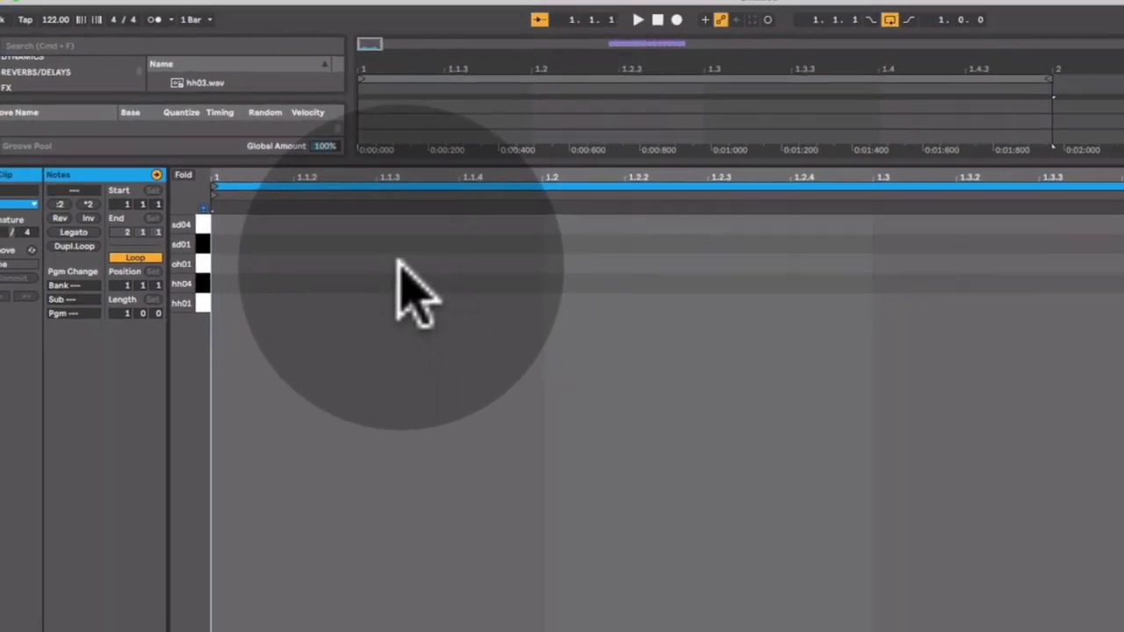
pyautogui.doubleClick(511, 306)
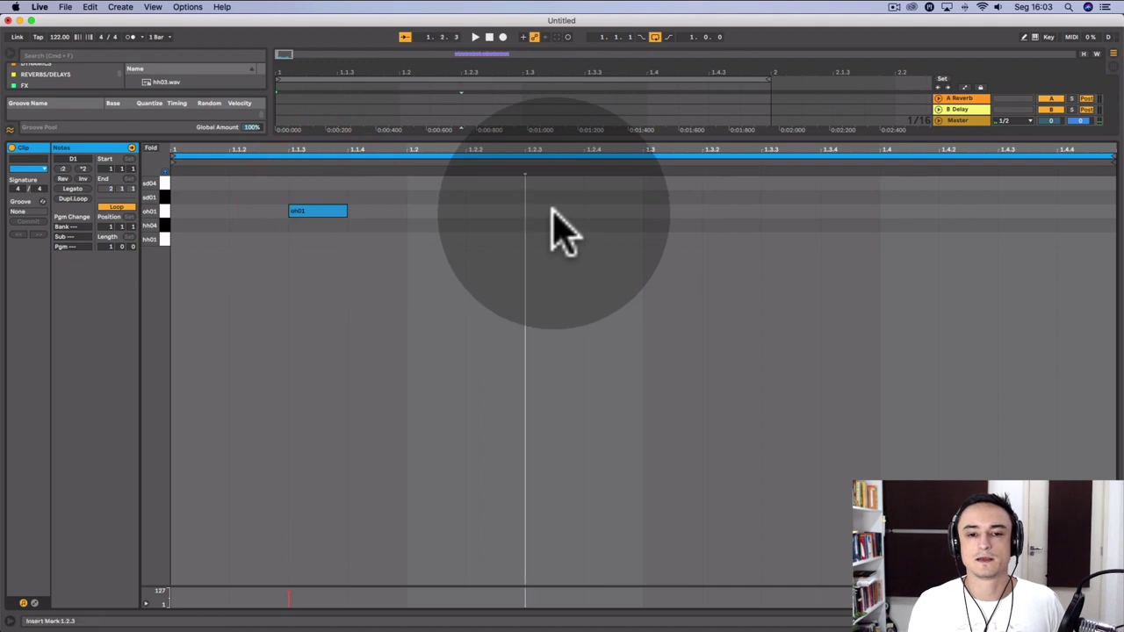
pyautogui.doubleClick(553, 212)
pyautogui.doubleClick(790, 212)
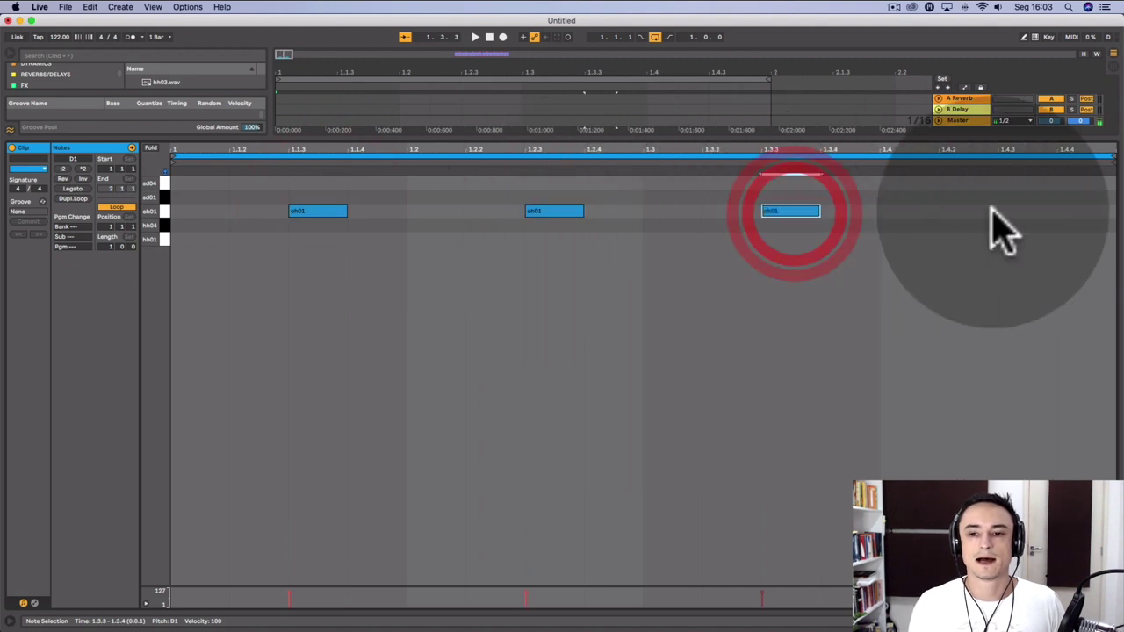
pyautogui.doubleClick(1034, 211)
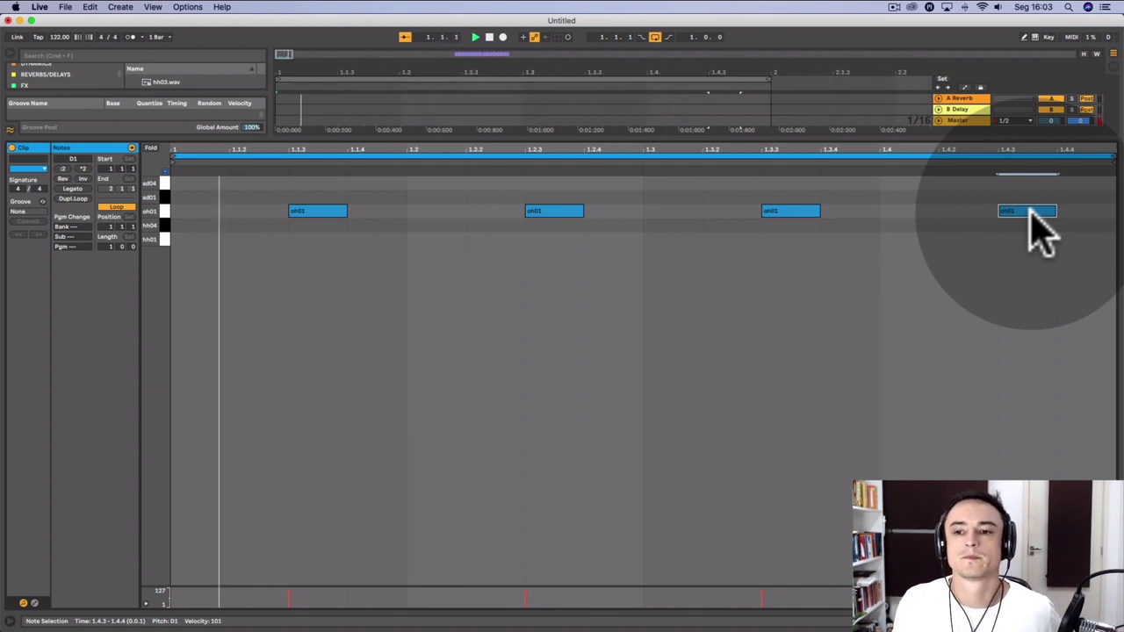
# Shrink the note editor to show the tracks, and lower the DRUM track volume to -5.0 during playback.
pyautogui.moveTo(922, 138); pyautogui.dragTo(959, 355)
pyautogui.moveTo(1052, 233)
pyautogui.mouseDown()
pyautogui.moveTo(1051, 261)
pyautogui.moveTo(1051, 239)
pyautogui.mouseUp()
pyautogui.click(948, 245)
pyautogui.press('space')
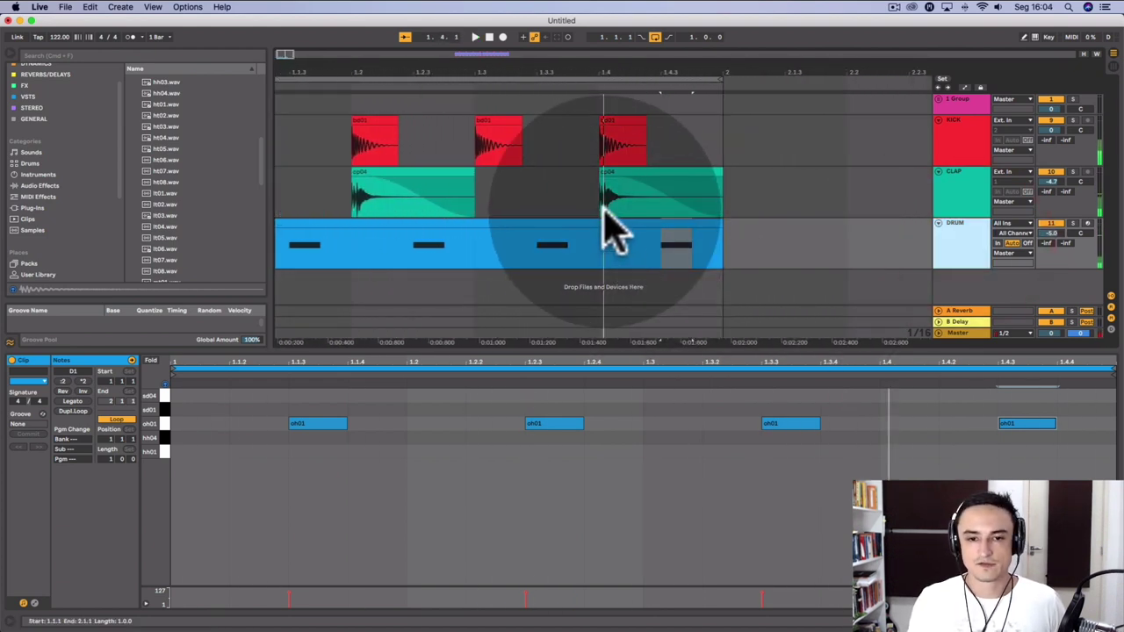
# Add an hh01 note at 1.1.1 in the DRUM clip, copy it to 1.1.4 and play the loop.
pyautogui.click(603, 221)
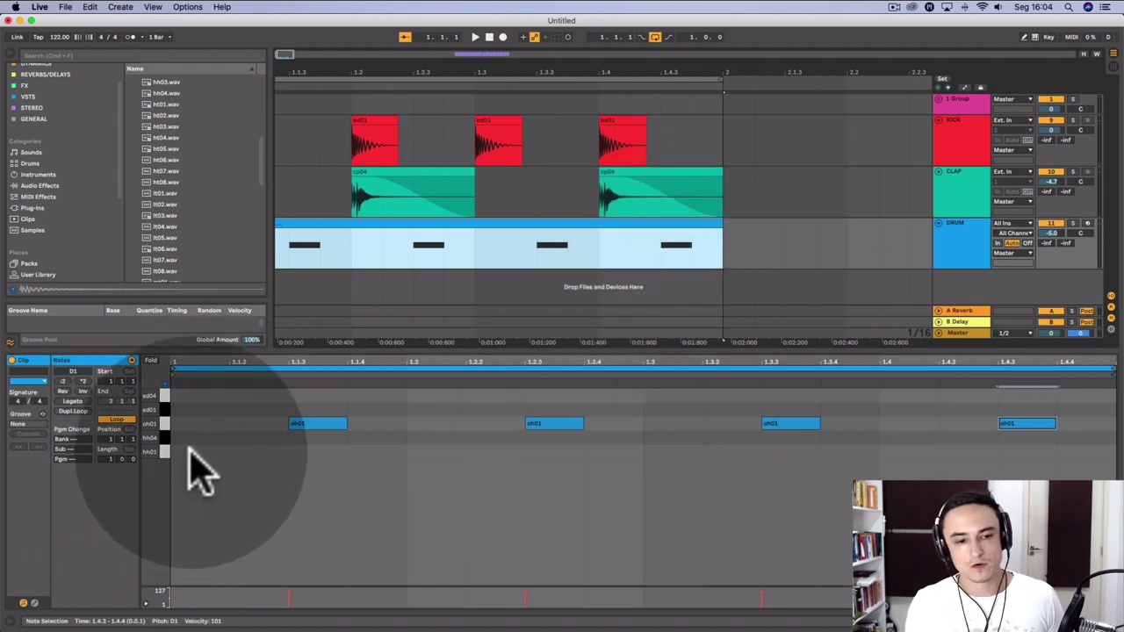
pyautogui.doubleClick(188, 451)
pyautogui.press('space')
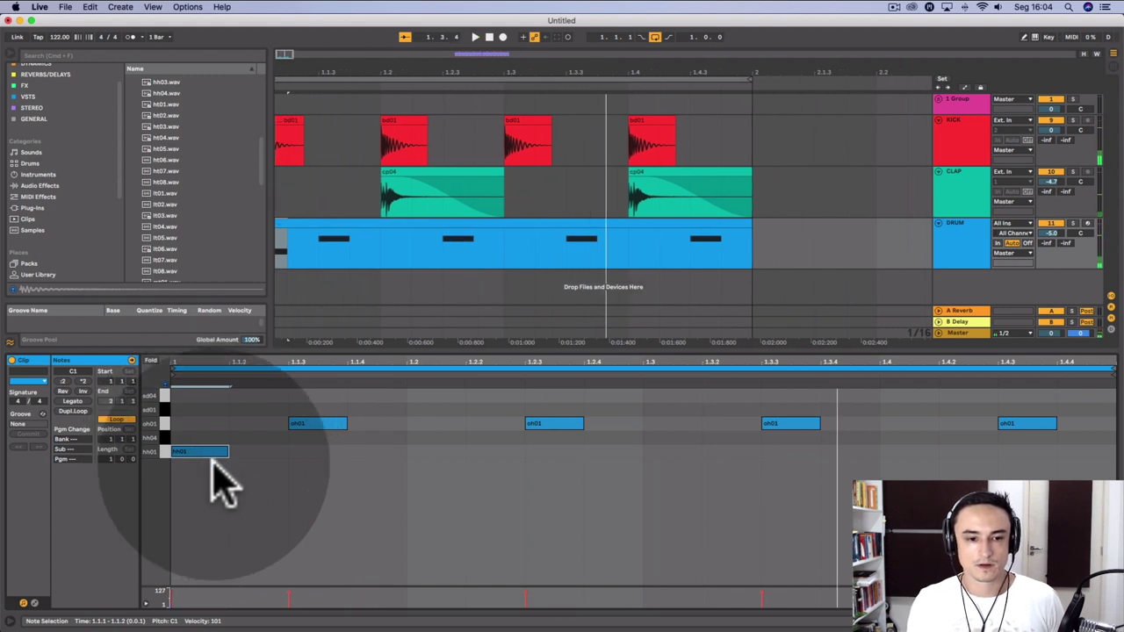
pyautogui.moveTo(205, 469); pyautogui.dragTo(377, 474)
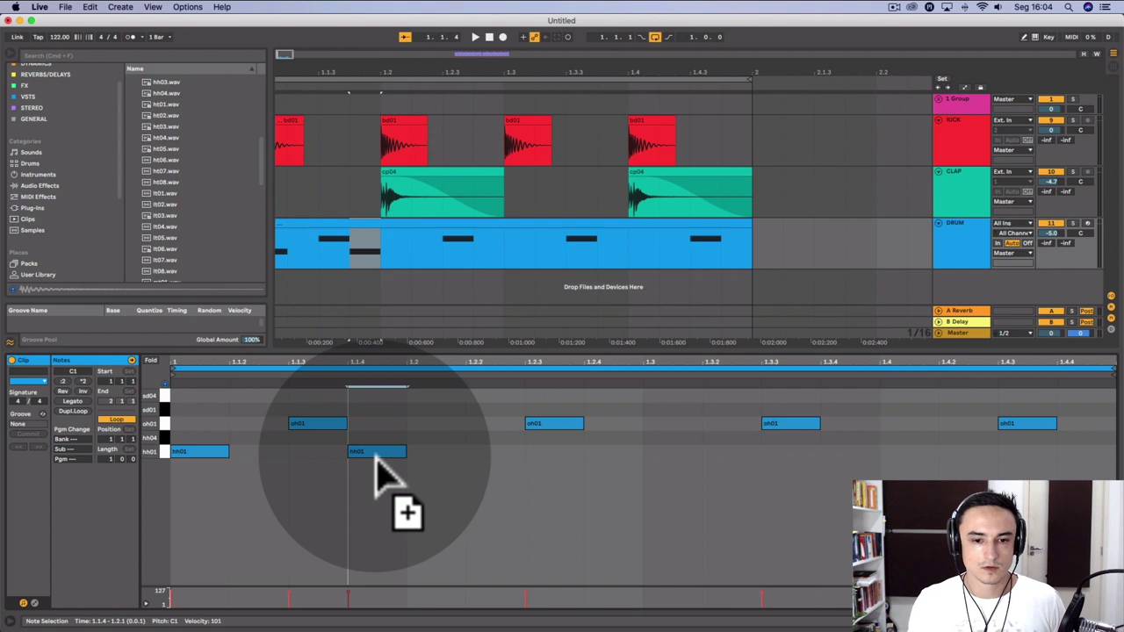
pyautogui.press('space')
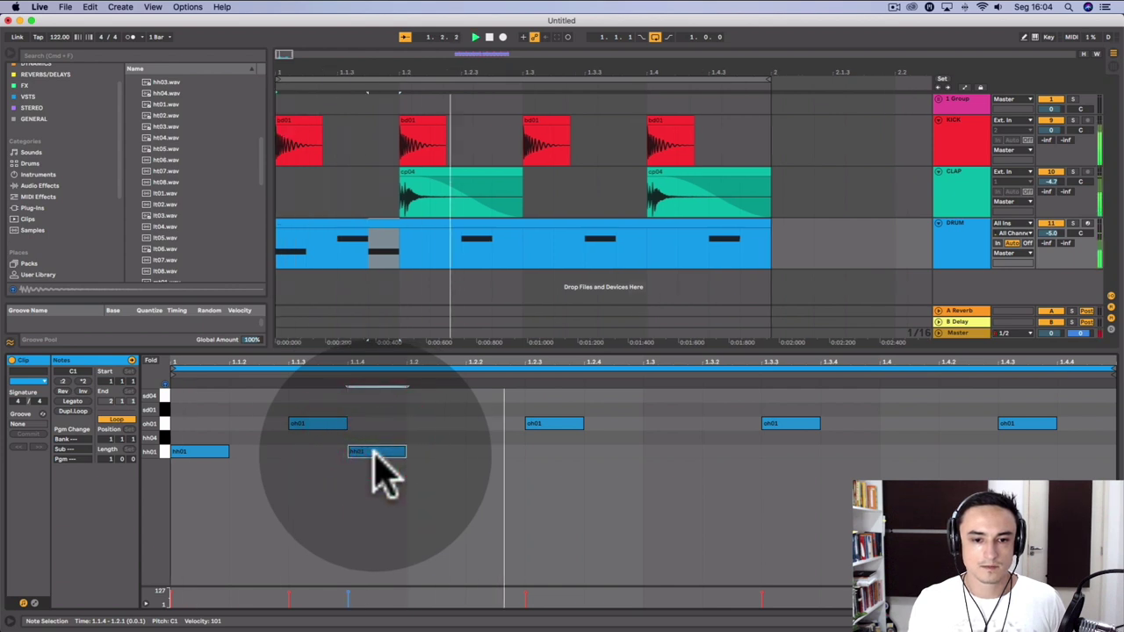
# Copy the hh01 notes to 1.2.4, 1.3.1, 1.3.4 and 1.4.4, and listen to the loop.
pyautogui.moveTo(374, 451); pyautogui.dragTo(679, 453)
pyautogui.click(146, 451)
pyautogui.press('space')
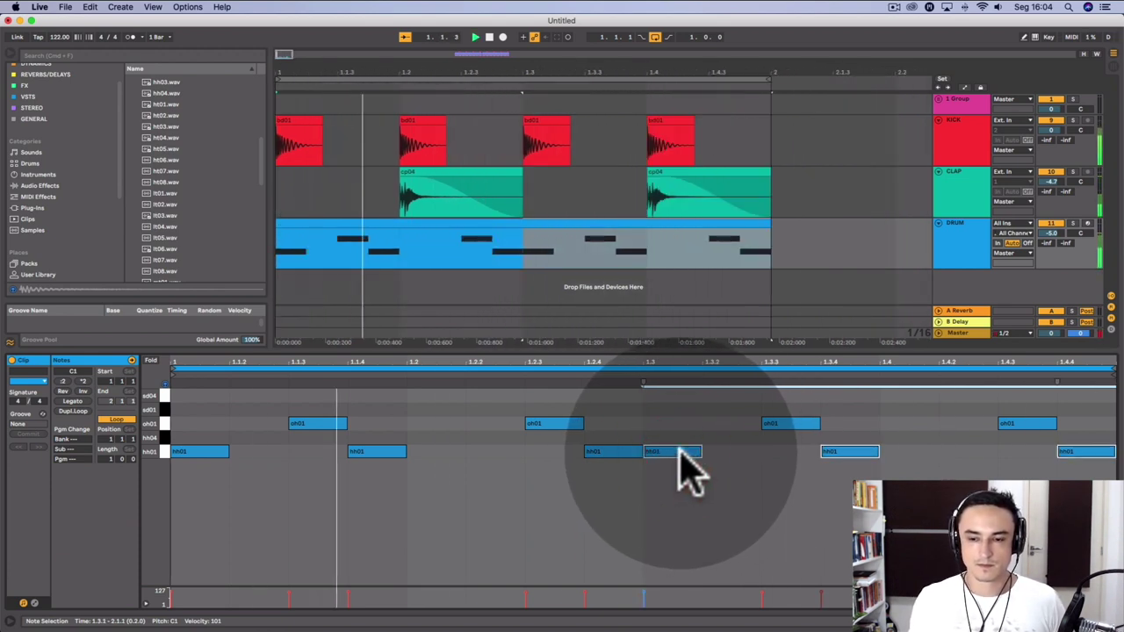
pyautogui.press('space')
# Add hh04 notes at 1.2.2 and 1.4.2, listen to the loop, and remove the one at 1.2.2.
pyautogui.click(479, 431)
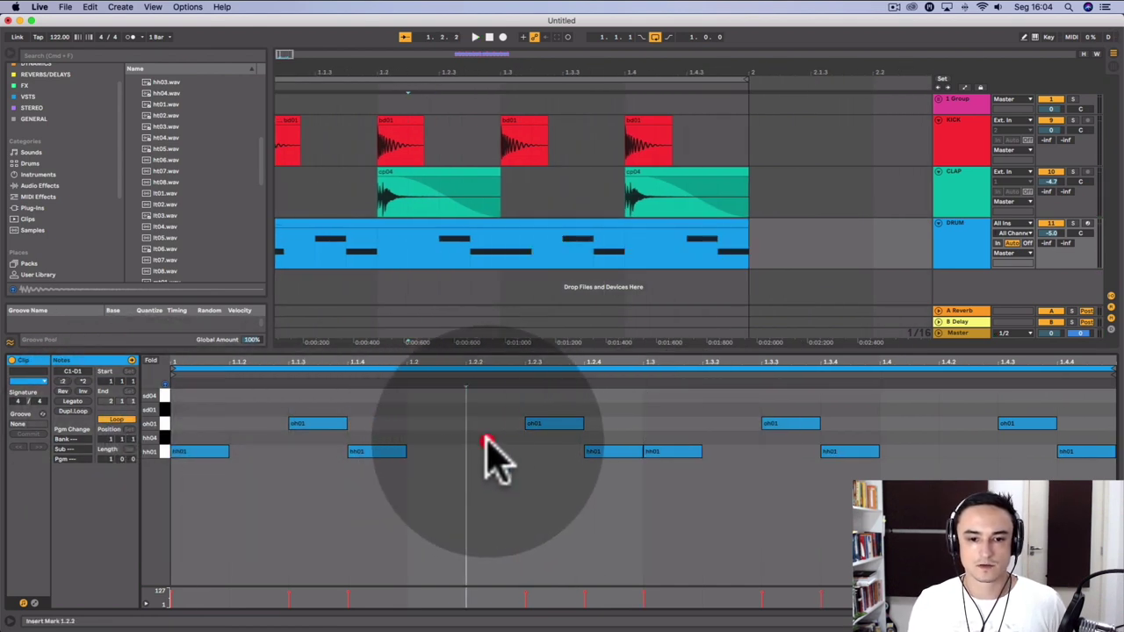
pyautogui.doubleClick(478, 437)
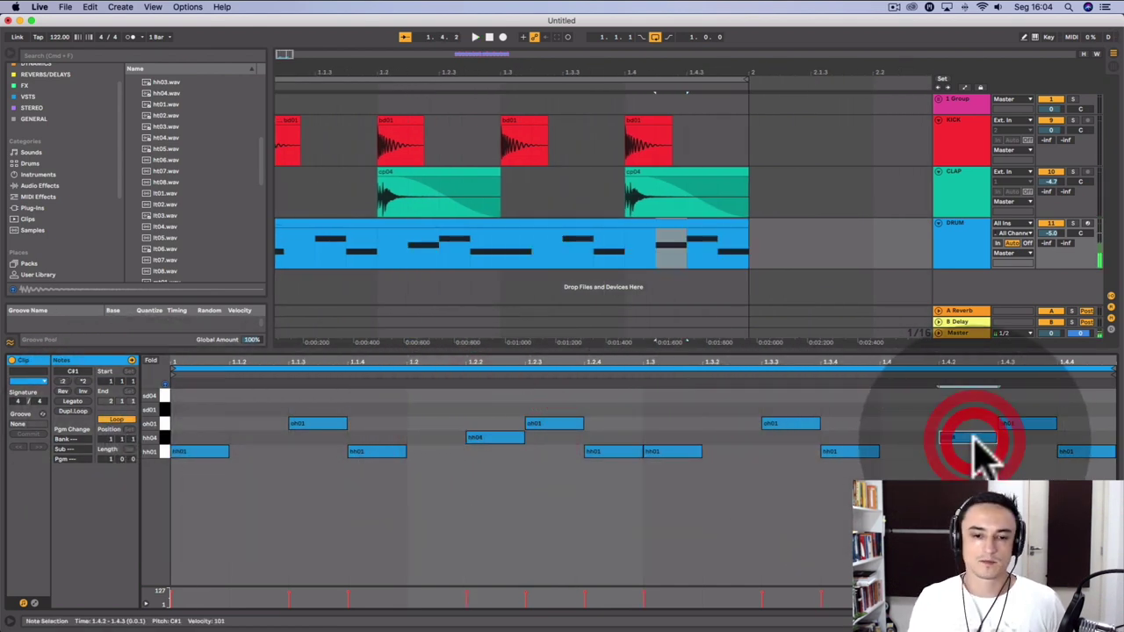
pyautogui.press('space')
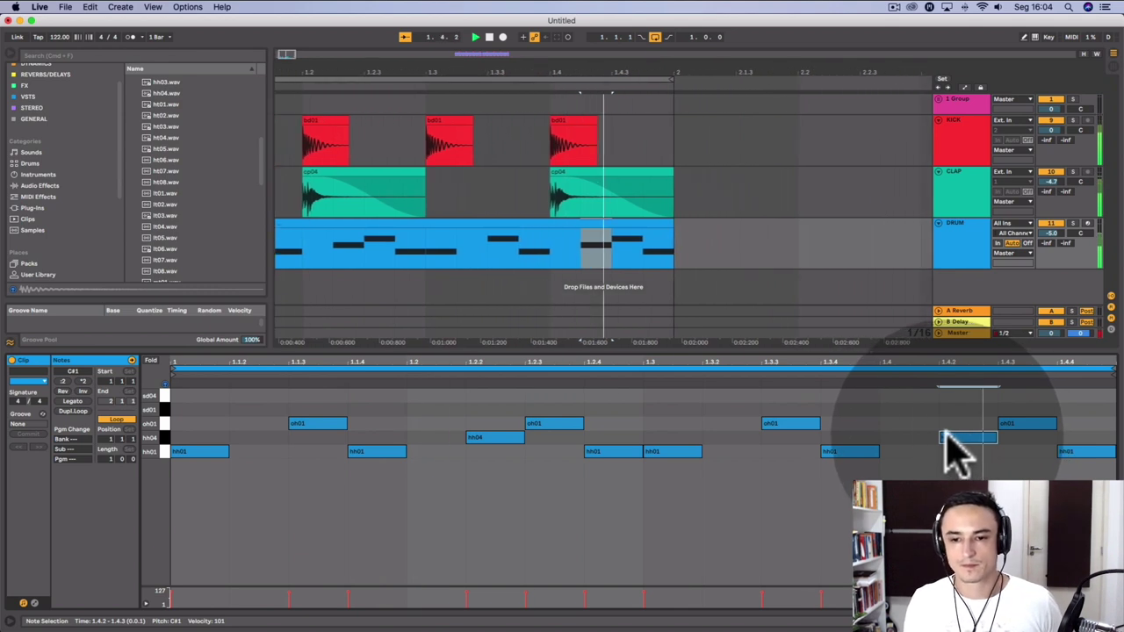
pyautogui.click(502, 438)
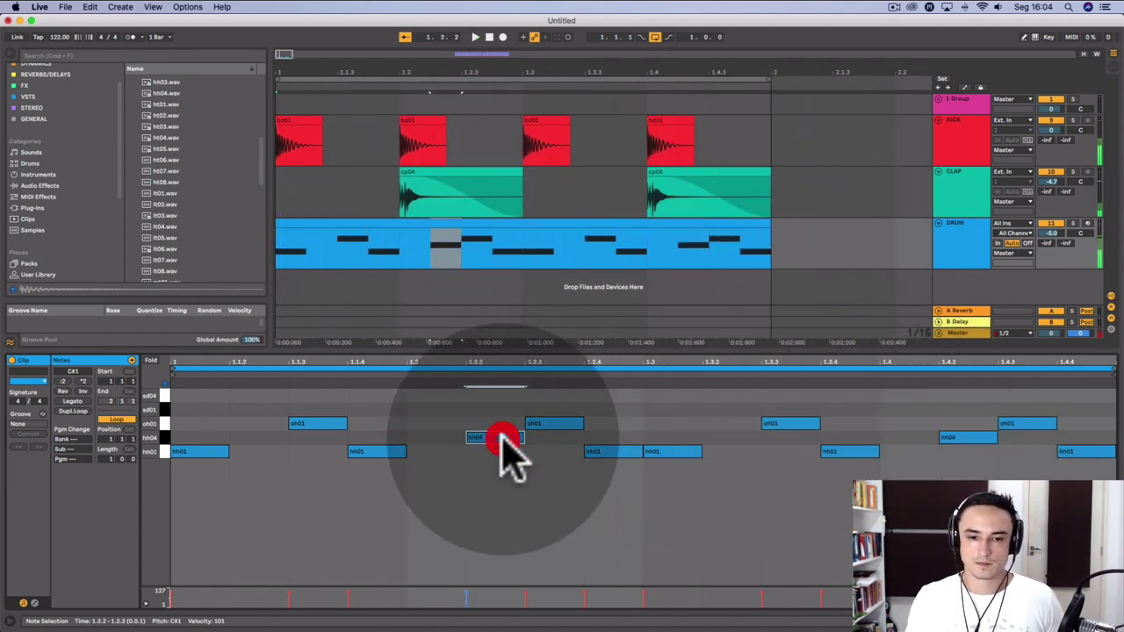
pyautogui.doubleClick(502, 438)
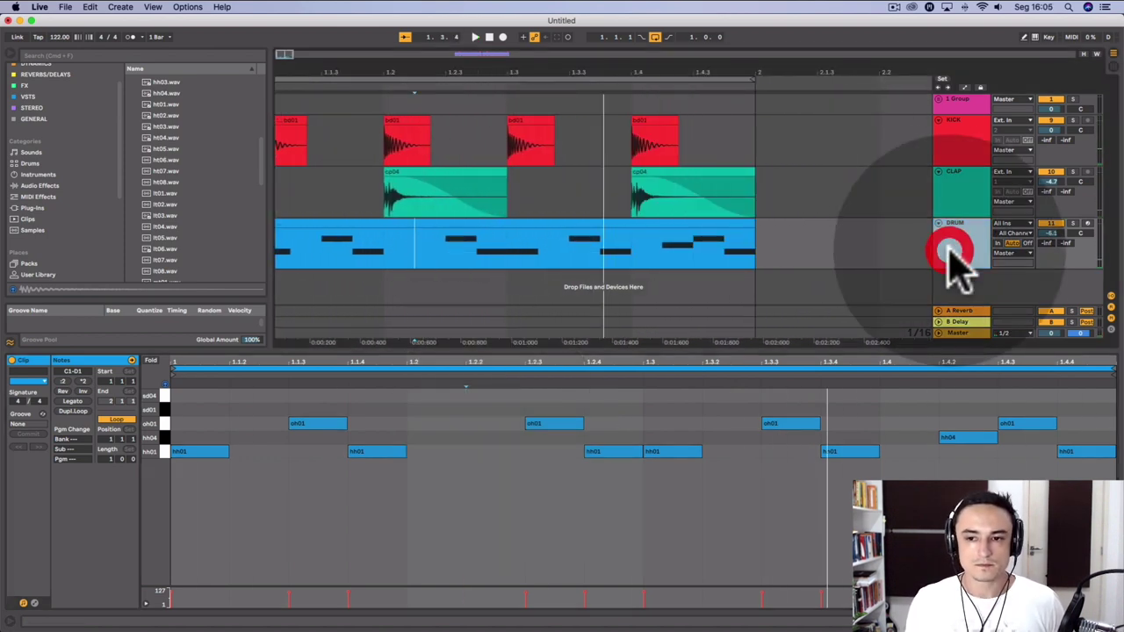
# Hide the note editor, duplicate the first bar of kick, clap and DRUM clips into bar 2, and extend the loop to two bars.
pyautogui.moveTo(647, 75); pyautogui.dragTo(434, 58)
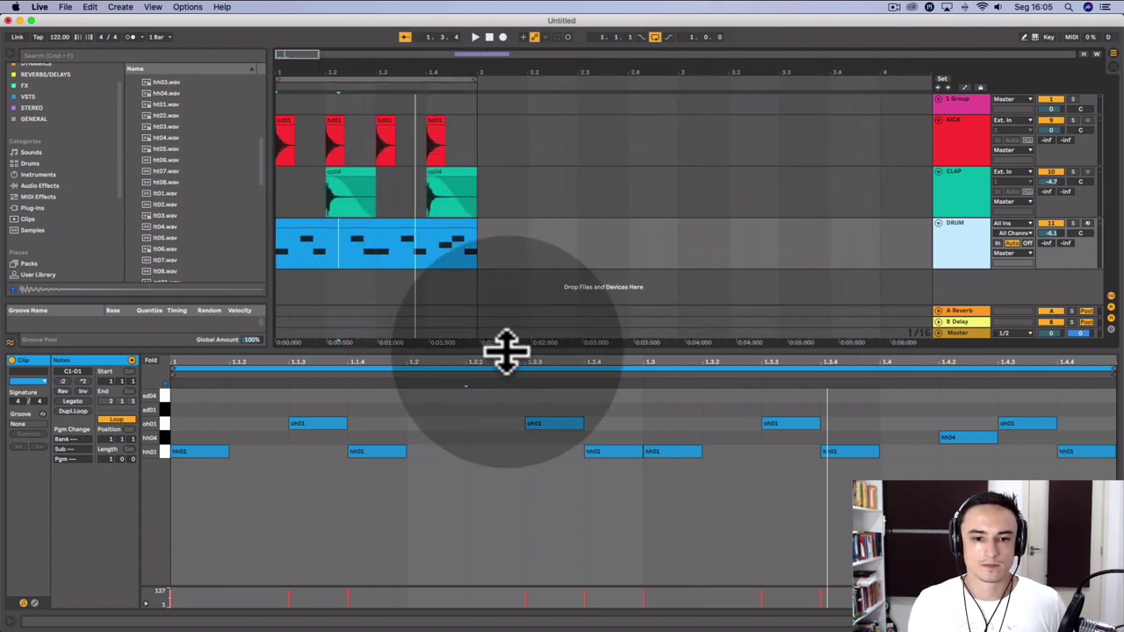
pyautogui.moveTo(506, 351); pyautogui.dragTo(642, 612)
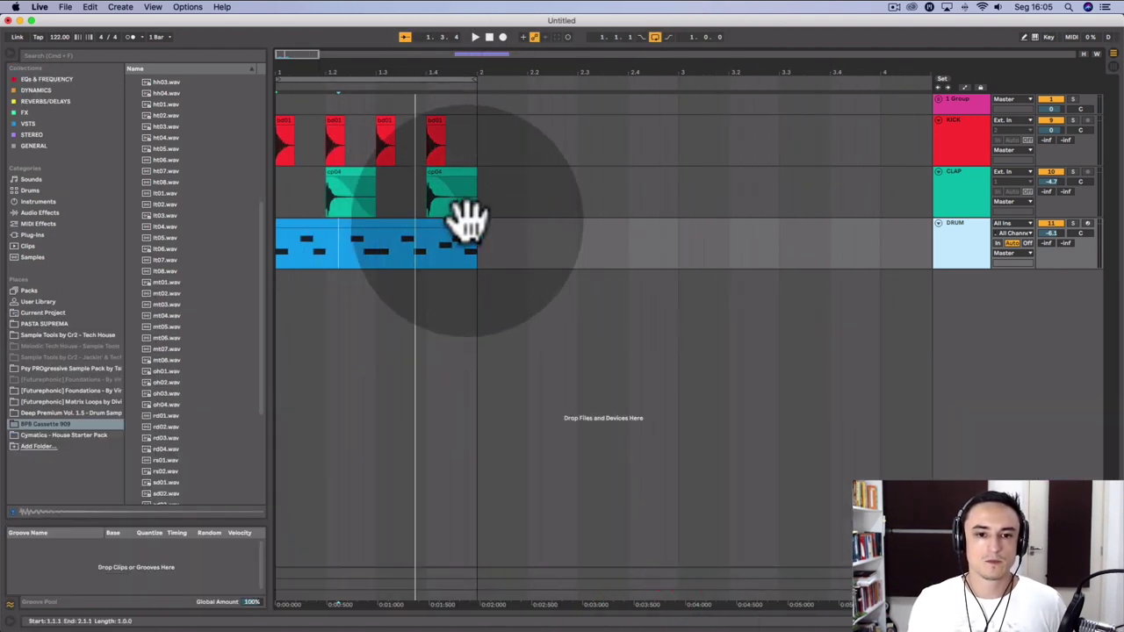
pyautogui.moveTo(465, 220)
pyautogui.mouseDown()
pyautogui.moveTo(275, 113)
pyautogui.moveTo(553, 289)
pyautogui.moveTo(339, 296)
pyautogui.moveTo(457, 224)
pyautogui.mouseUp()
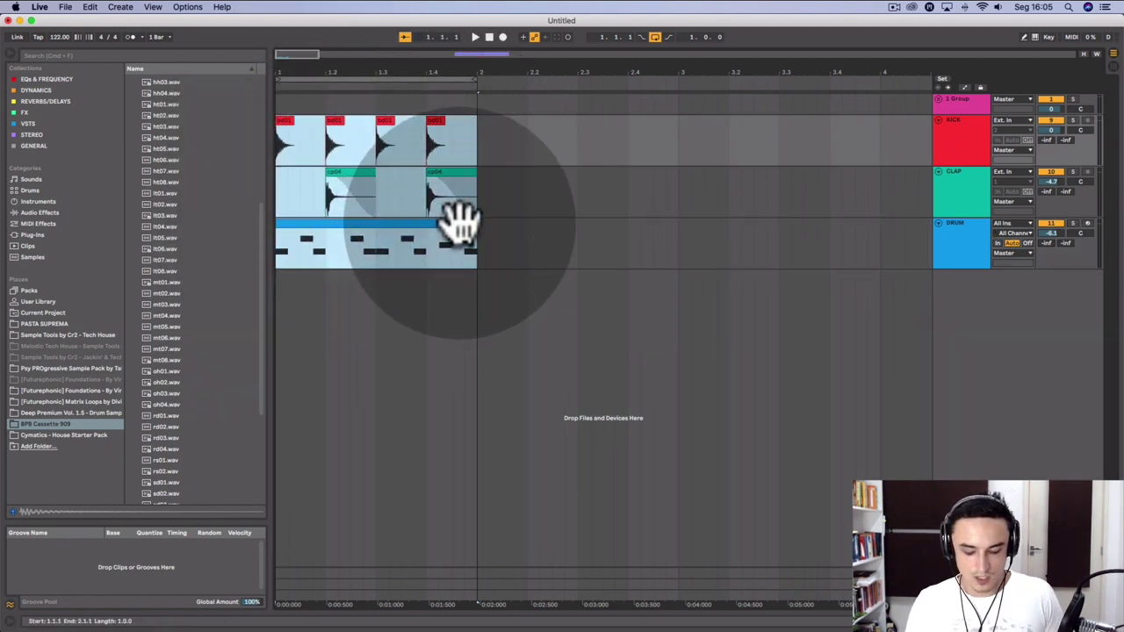
pyautogui.press('super+d')
pyautogui.click(465, 79)
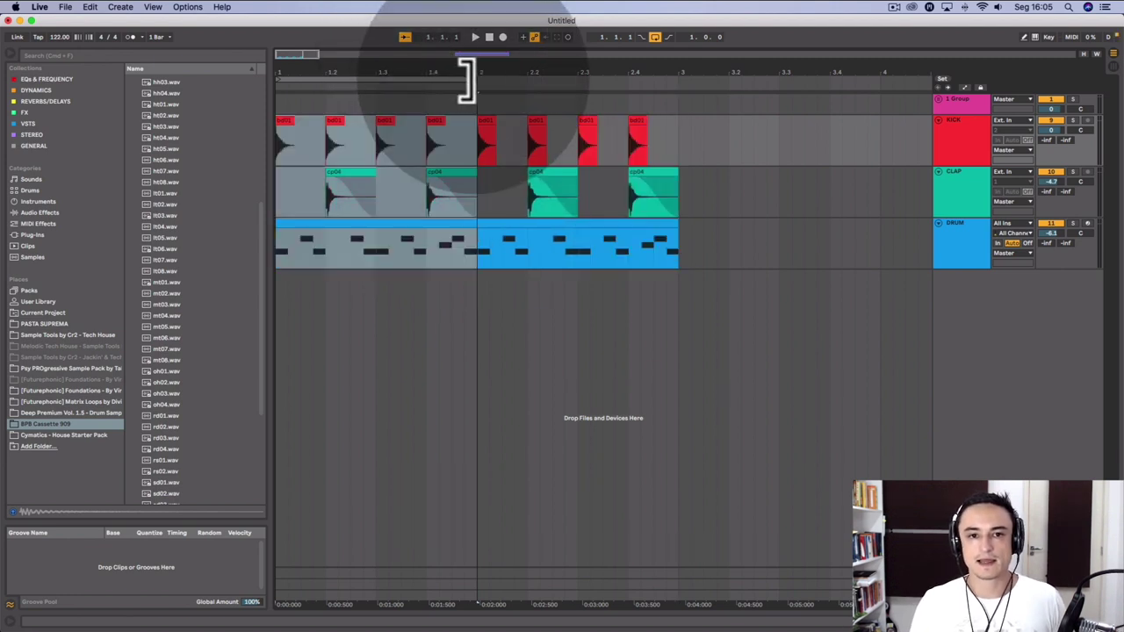
pyautogui.moveTo(465, 79); pyautogui.dragTo(677, 93)
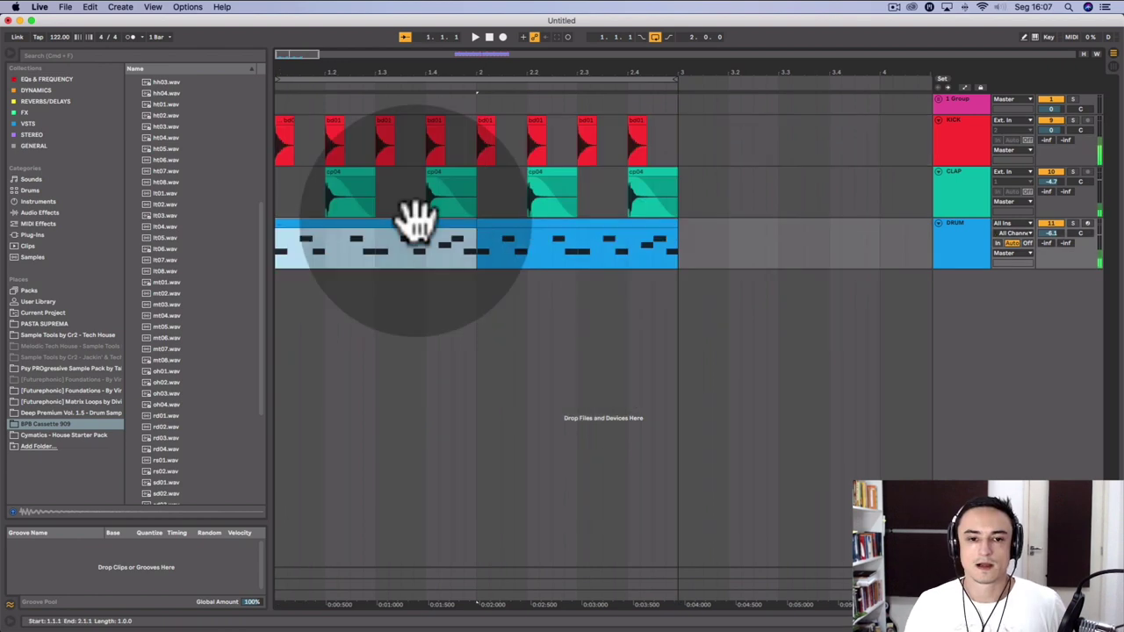
# Consolidate the two one-bar DRUM clips into a single two-bar clip and open it in an enlarged note editor.
pyautogui.moveTo(413, 220); pyautogui.dragTo(524, 221)
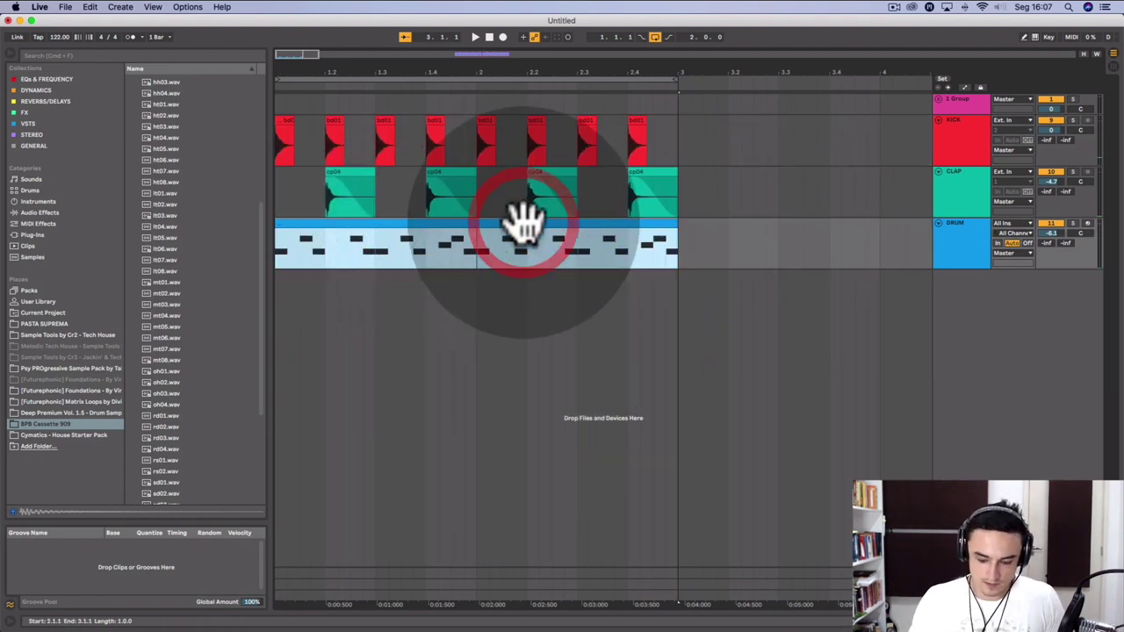
pyautogui.click(639, 326)
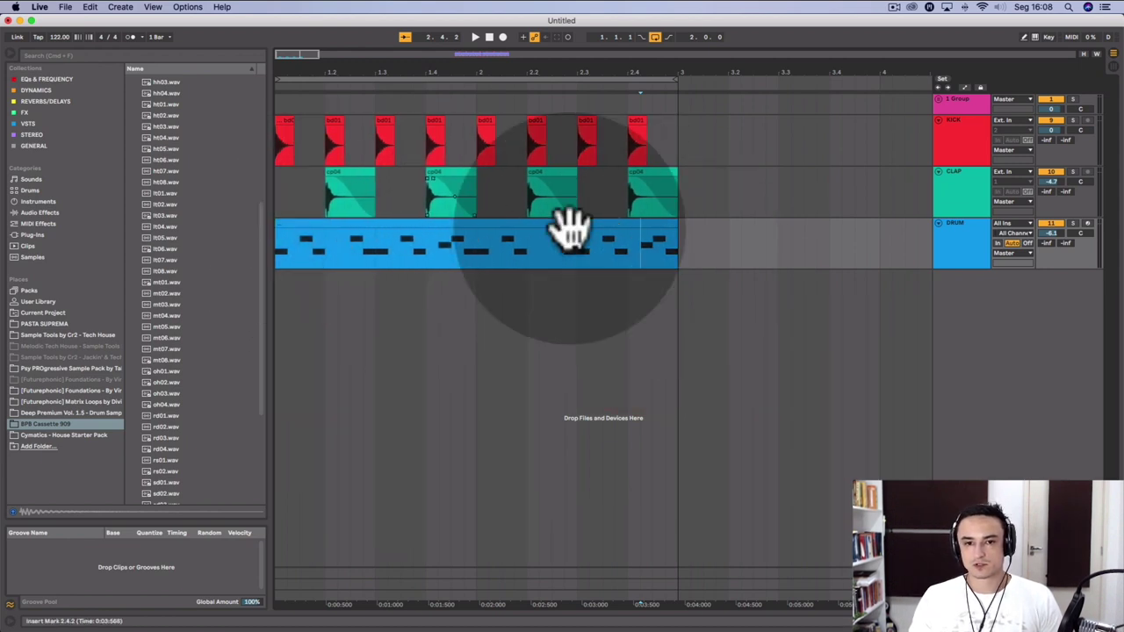
pyautogui.click(507, 221)
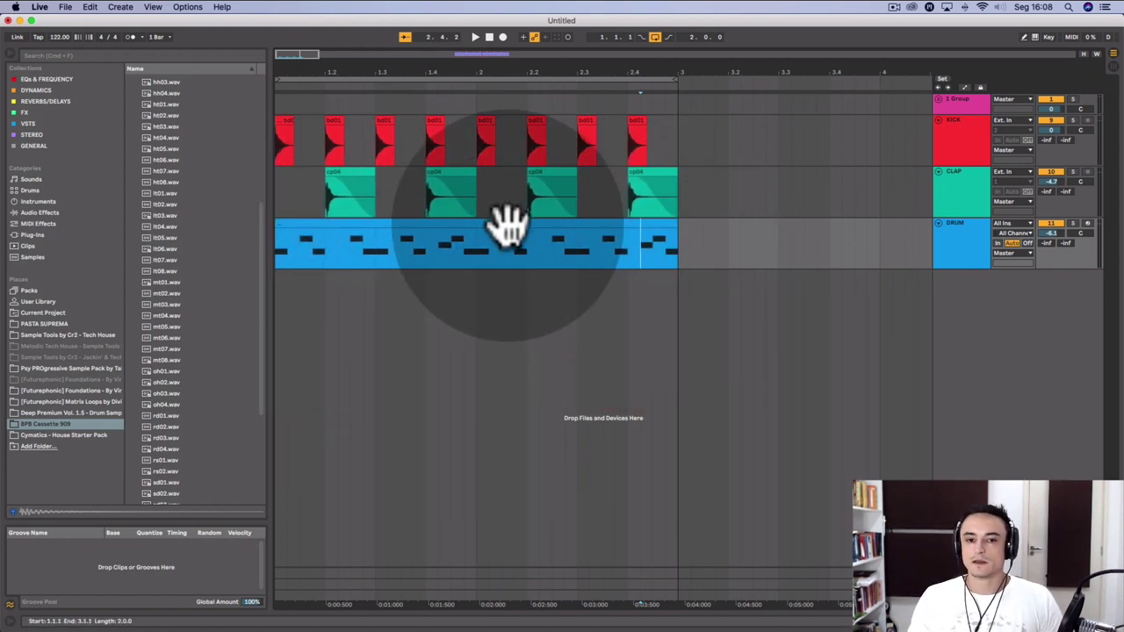
pyautogui.doubleClick(507, 227)
pyautogui.moveTo(644, 490); pyautogui.dragTo(565, 180)
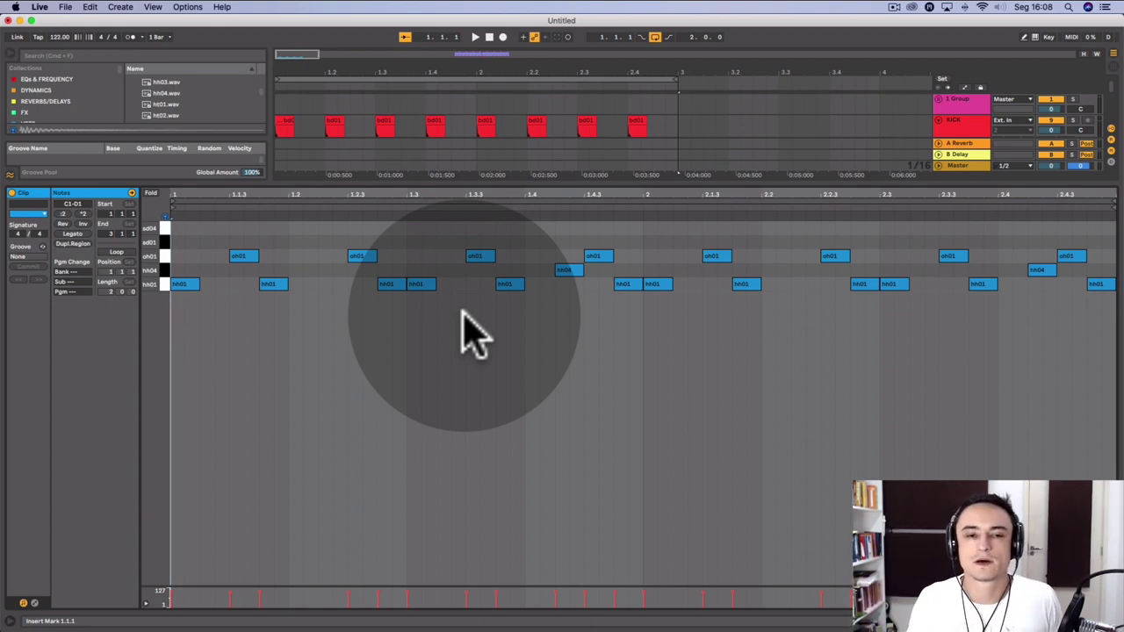
# Add an sd04 note at 1.3.4 on a fixed 1/16 grid, move it to 1.4.4 and play the loop.
pyautogui.rightClick(464, 314)
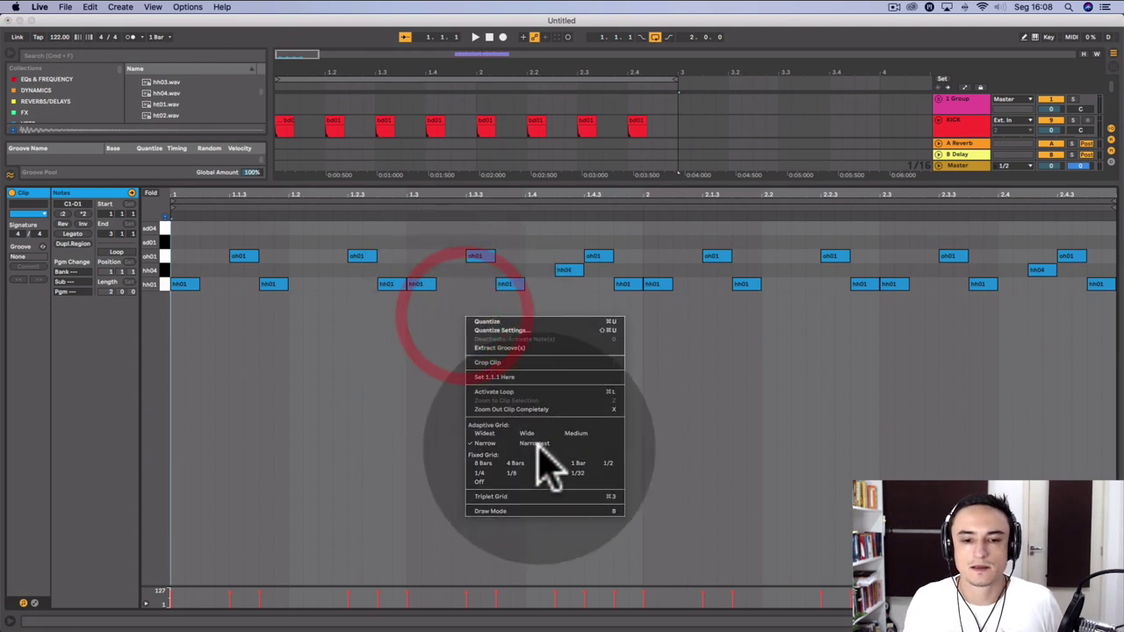
pyautogui.click(544, 474)
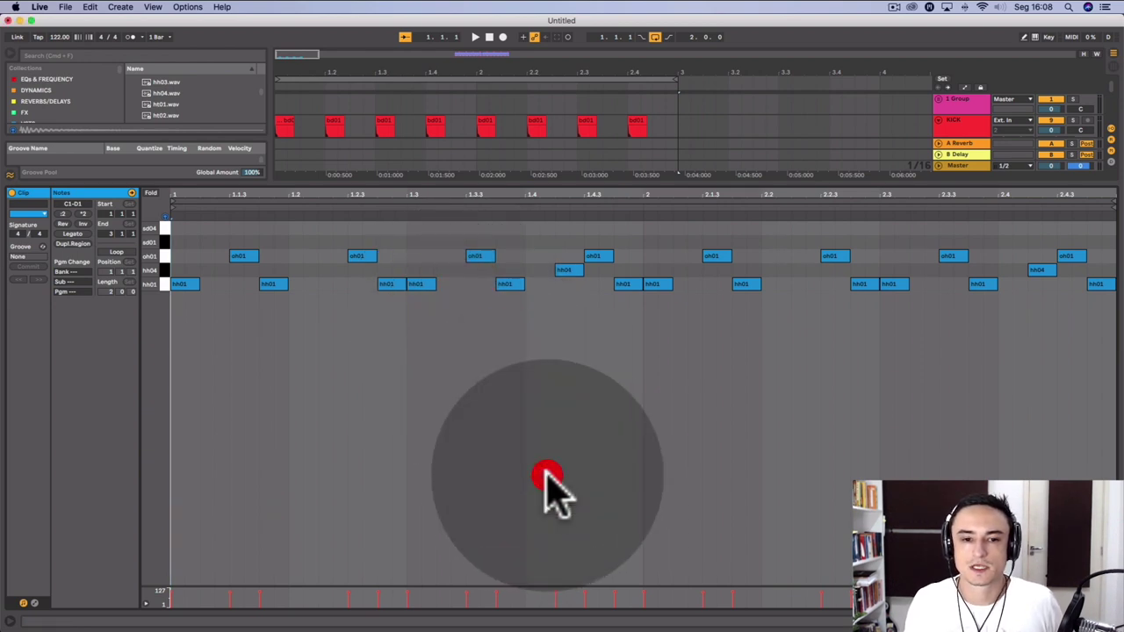
pyautogui.click(496, 356)
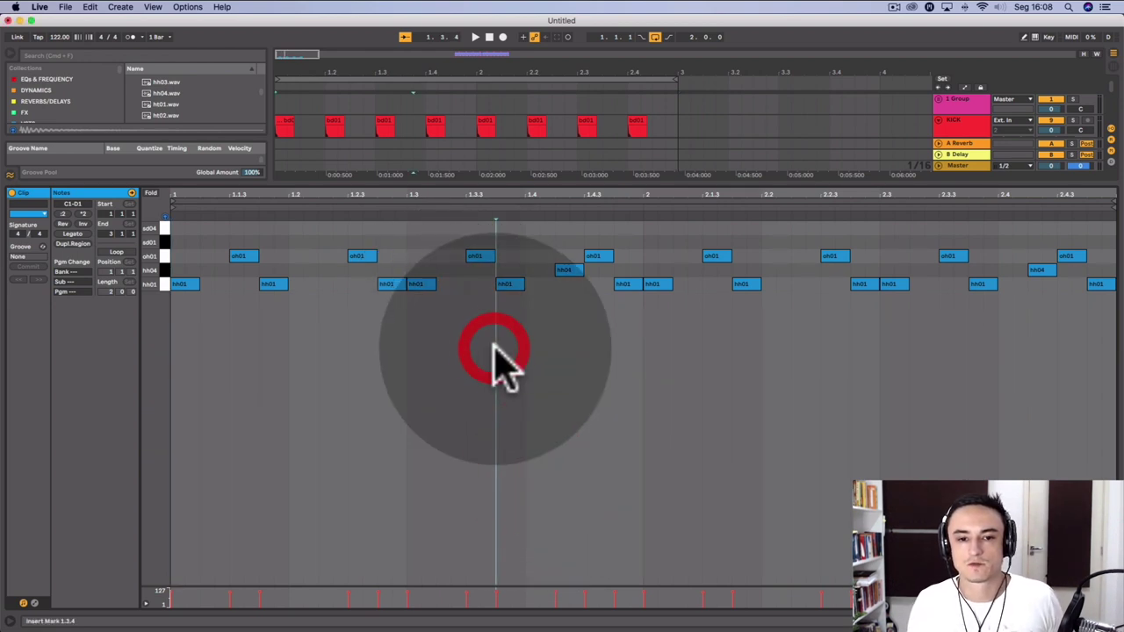
pyautogui.click(512, 230)
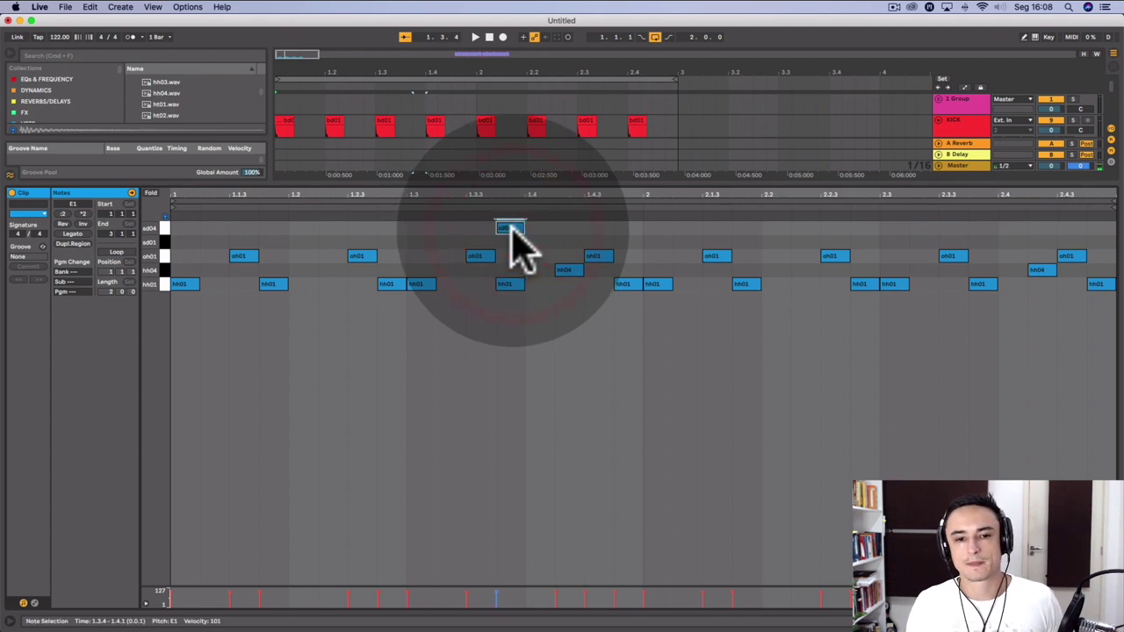
pyautogui.moveTo(512, 230); pyautogui.dragTo(628, 231)
pyautogui.press('space')
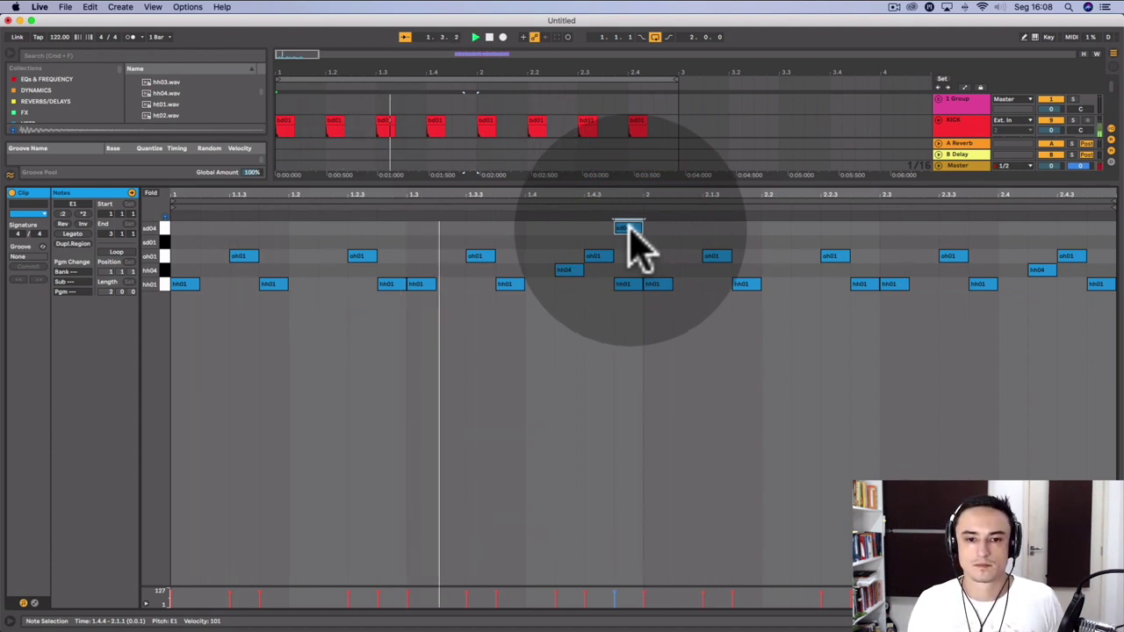
# Audition the sd04 note at 1.3.4 and 1.4.2, and settle on sd04 notes at 1.4.4, 2.4.2 and 2.4.4.
pyautogui.moveTo(628, 230); pyautogui.dragTo(517, 233)
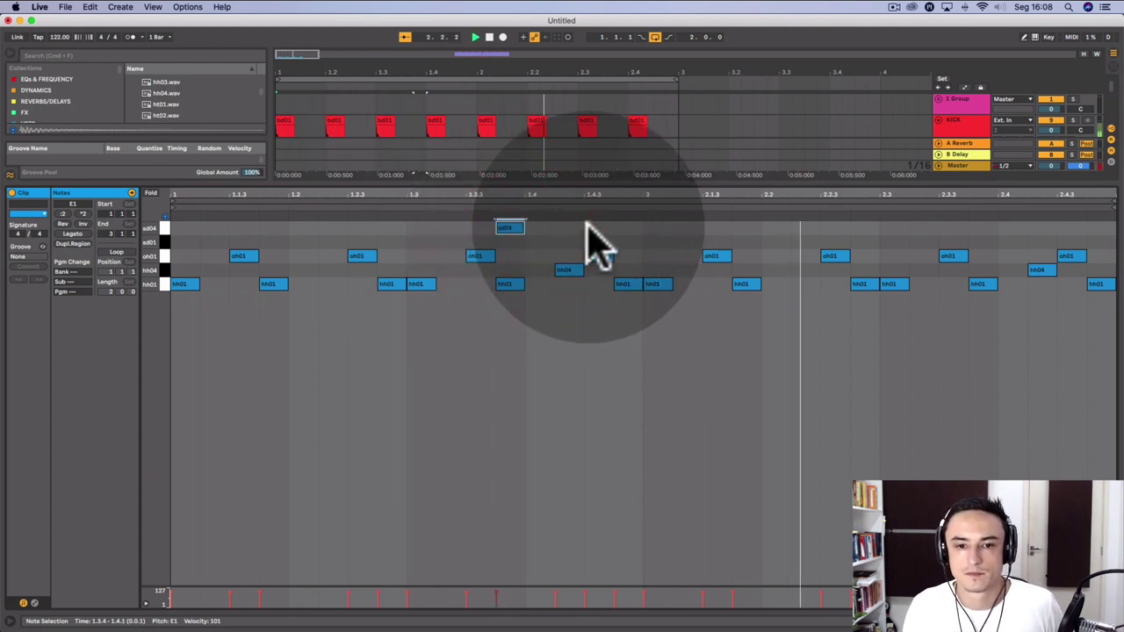
pyautogui.moveTo(515, 227); pyautogui.dragTo(578, 228)
pyautogui.press('space')
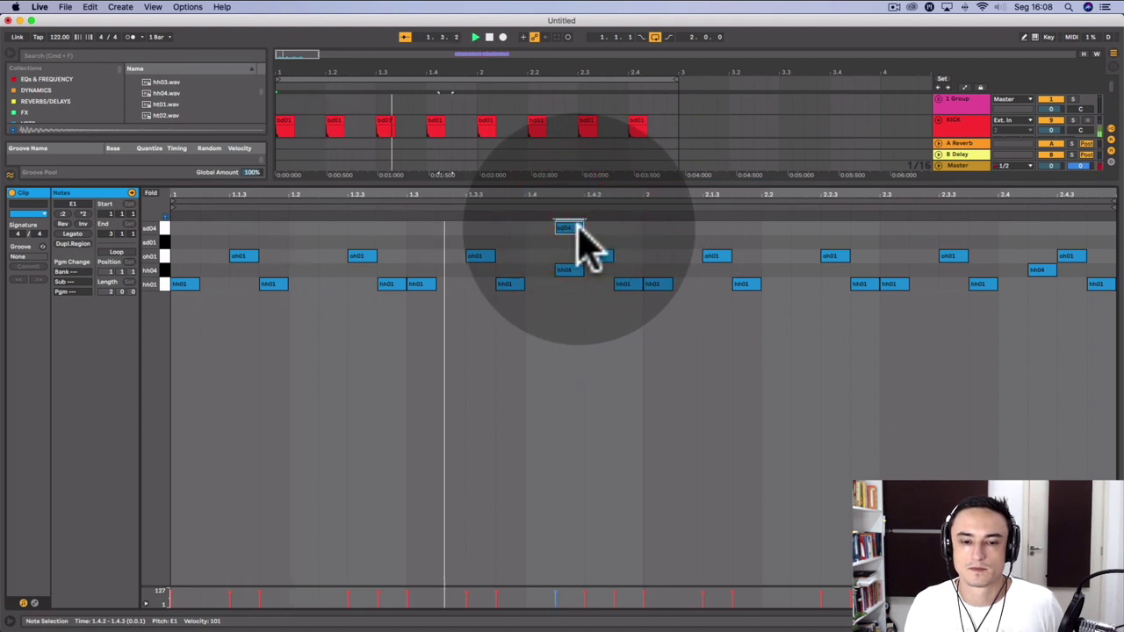
pyautogui.press('space')
pyautogui.moveTo(564, 228); pyautogui.dragTo(626, 239)
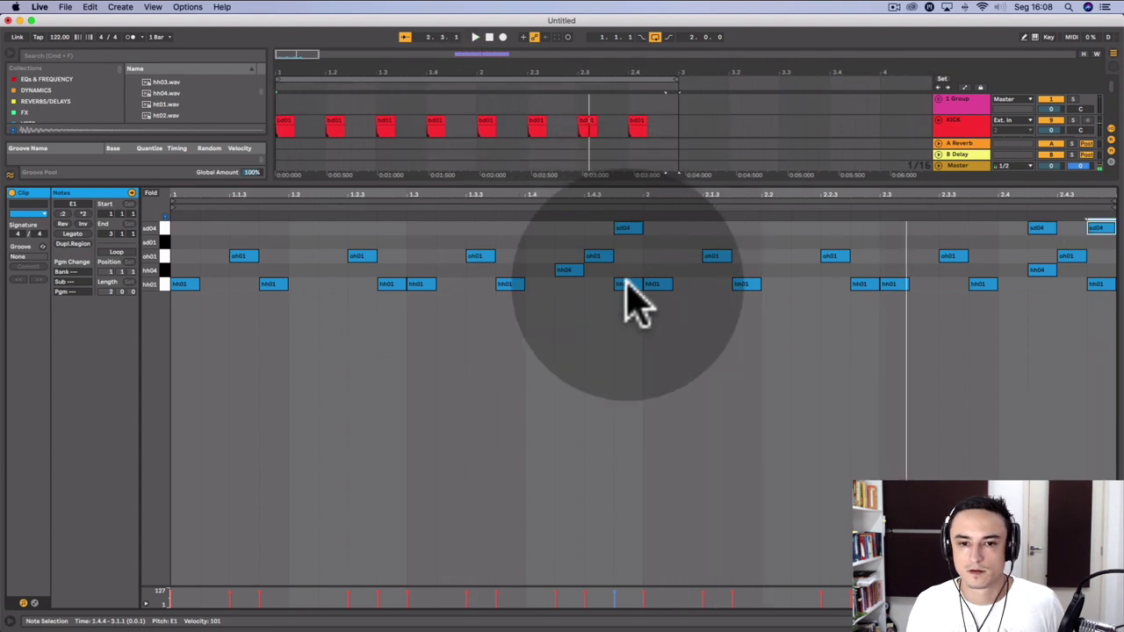
# Try moving the hh01 notes at 1.4.4 and 2.4.4 to 1.4.1 and 2.4.1, and listen to the loop.
pyautogui.moveTo(625, 284); pyautogui.dragTo(1011, 289)
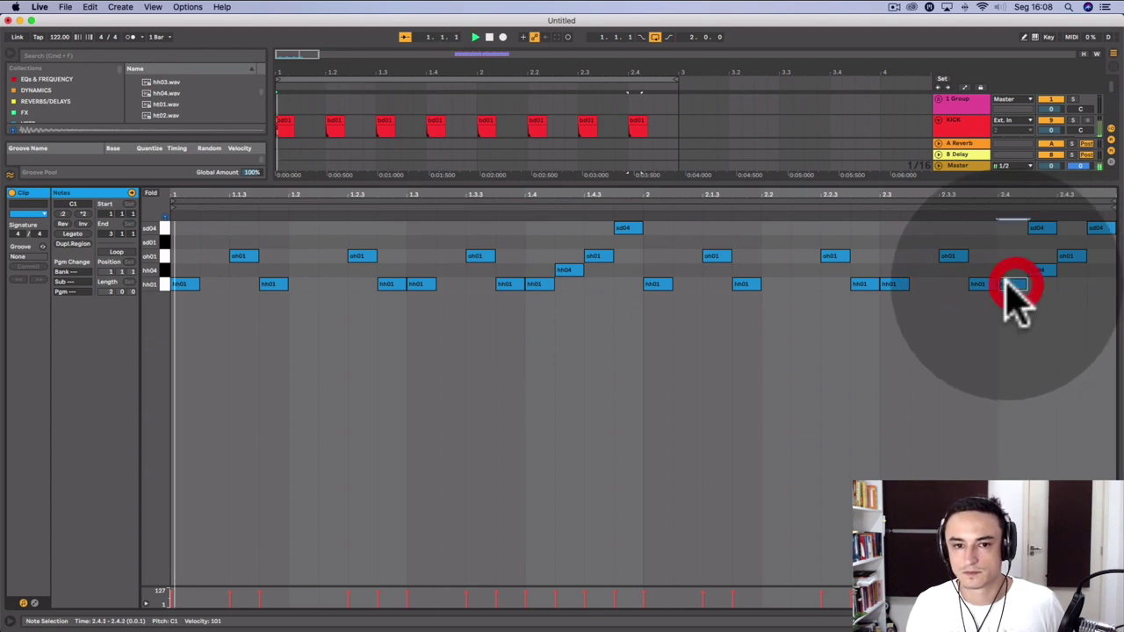
pyautogui.press('space')
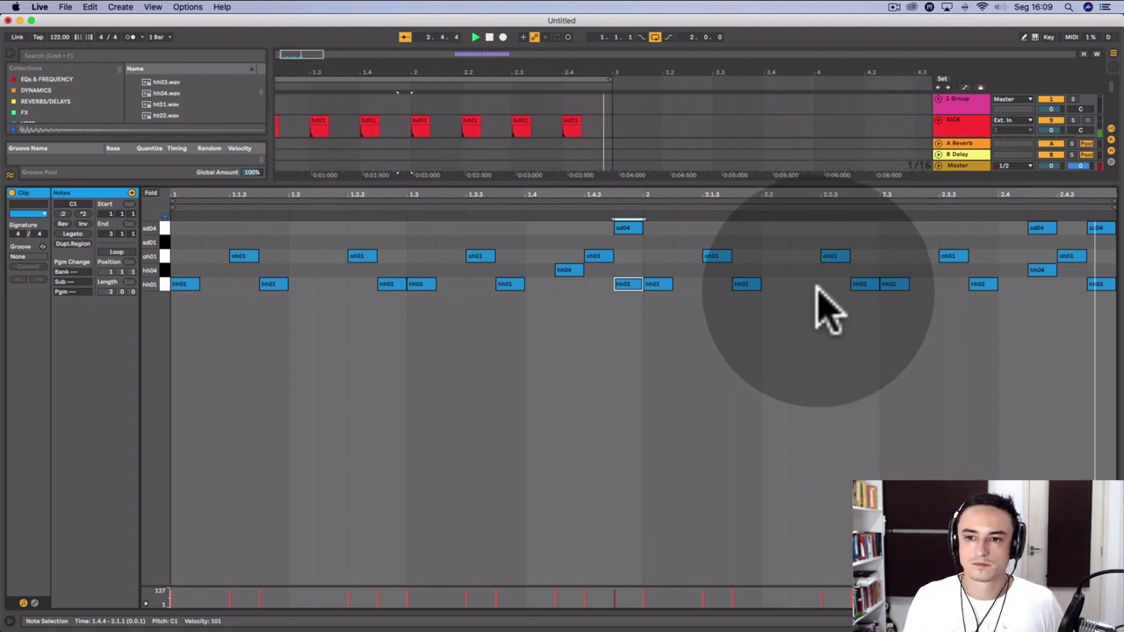
pyautogui.click(658, 211)
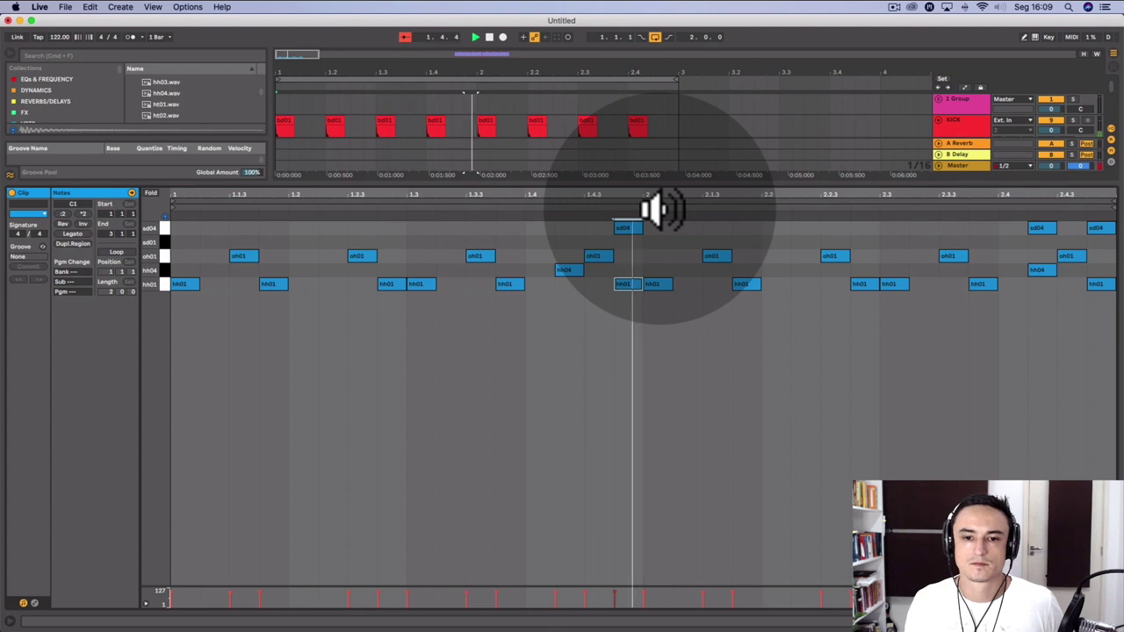
pyautogui.click(675, 209)
# Close the DRUM clip's notes, open the purple DRUMS clip in an enlarged note editor and listen to it.
pyautogui.moveTo(667, 184); pyautogui.dragTo(790, 615)
pyautogui.click(970, 268)
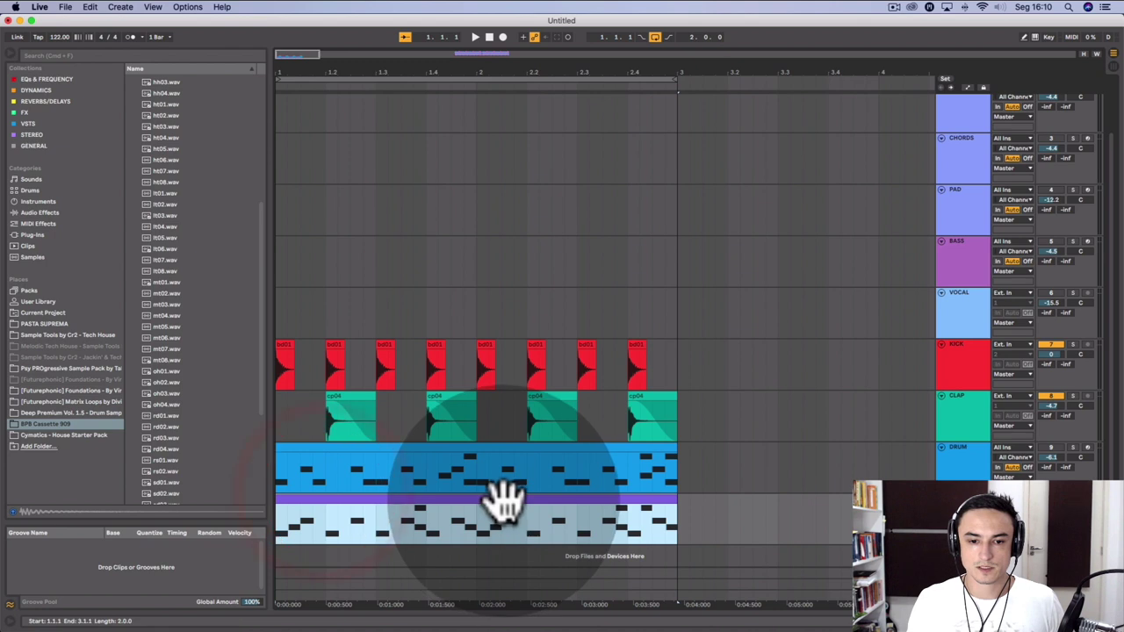
pyautogui.doubleClick(508, 499)
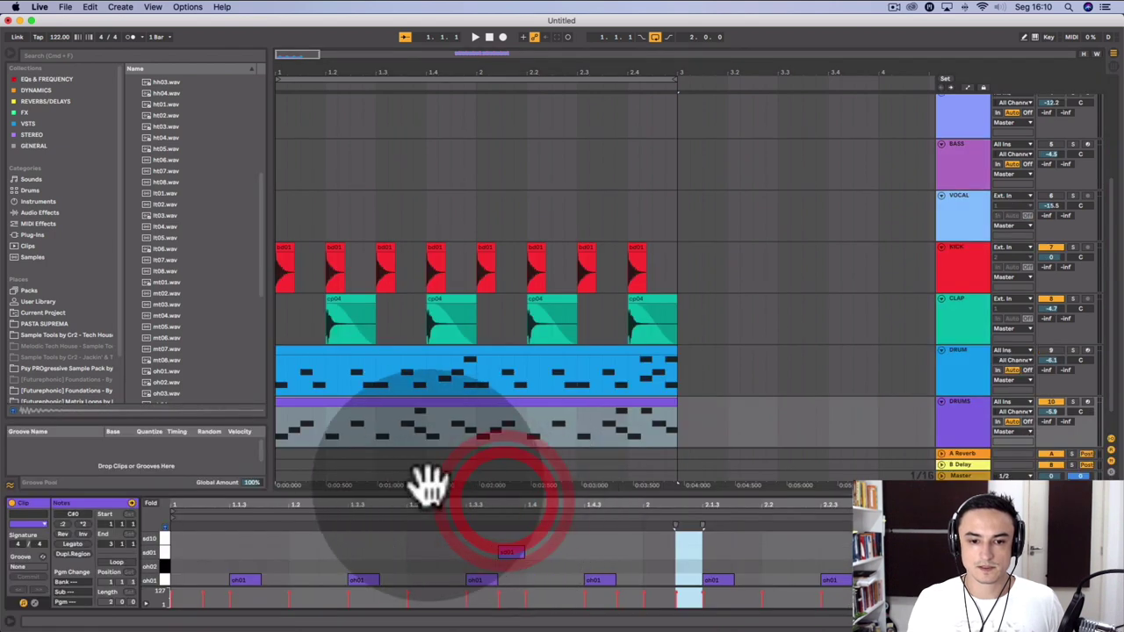
pyautogui.moveTo(421, 489); pyautogui.dragTo(369, 299)
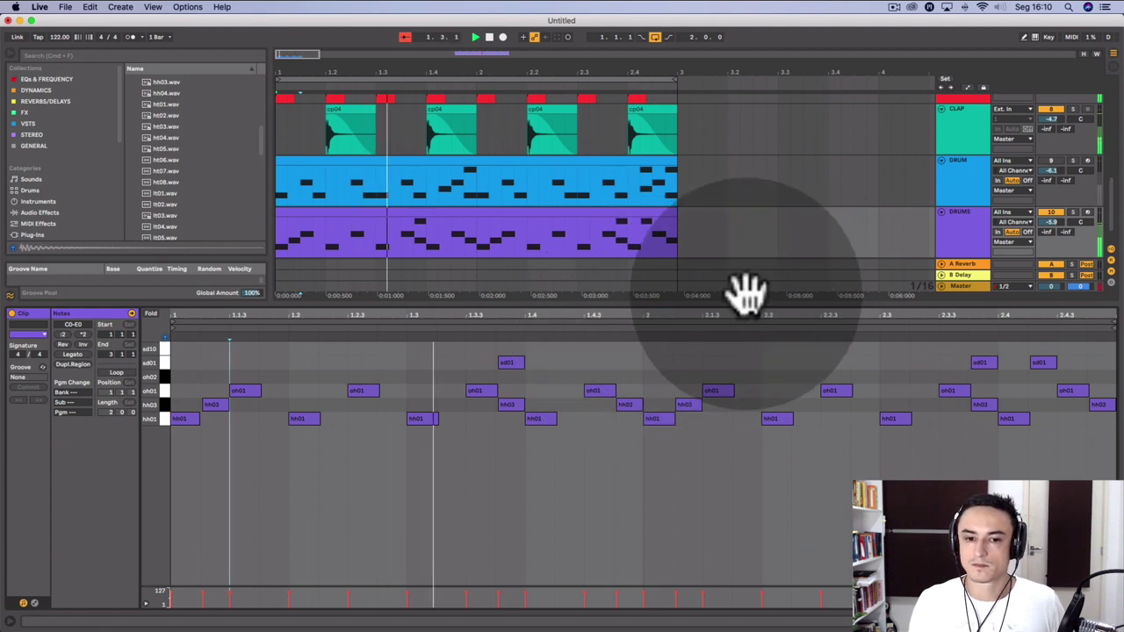
pyautogui.press('space')
# Delete the blue DRUM track so that only the purple DRUMS track remains below CLAP.
pyautogui.click(1051, 160)
pyautogui.click(979, 180)
pyautogui.press('BackSpace')
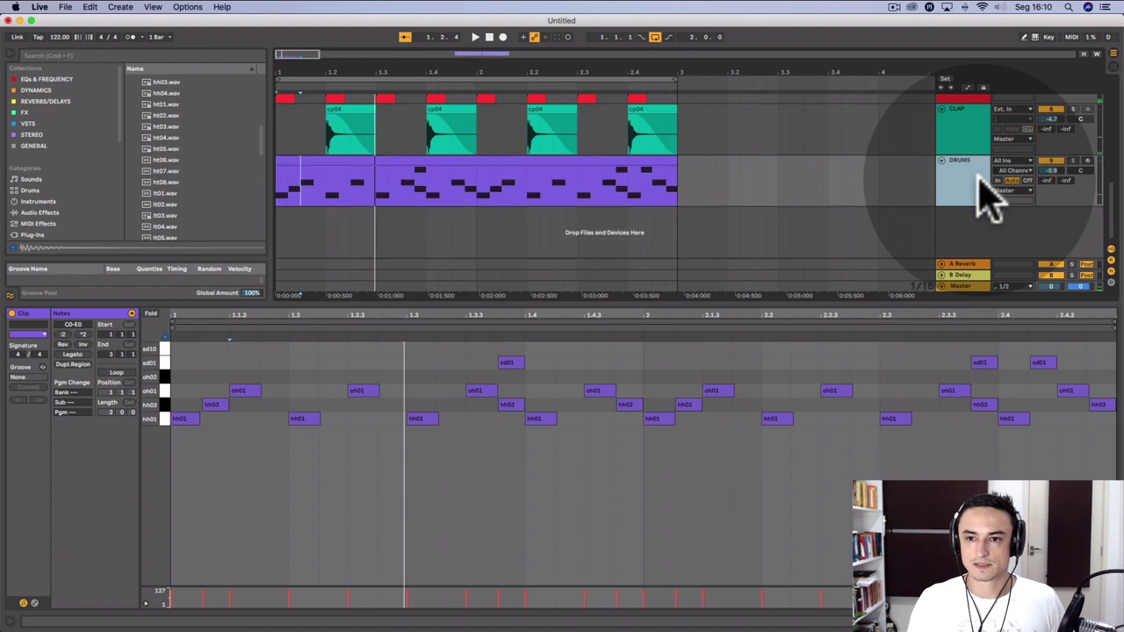
pyautogui.click(878, 453)
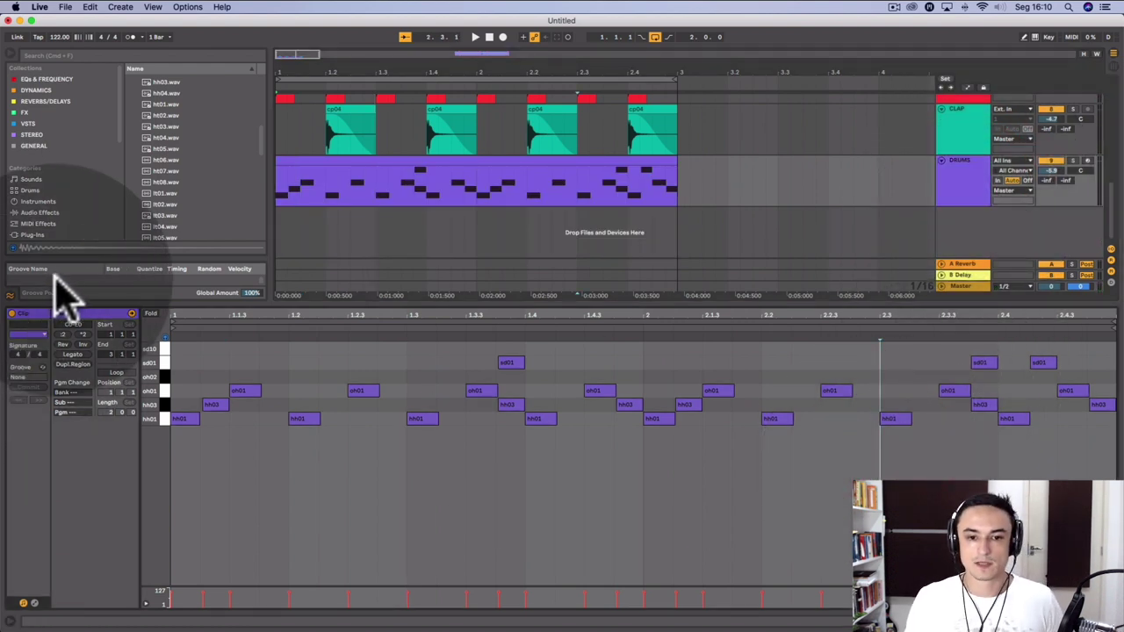
pyautogui.click(659, 164)
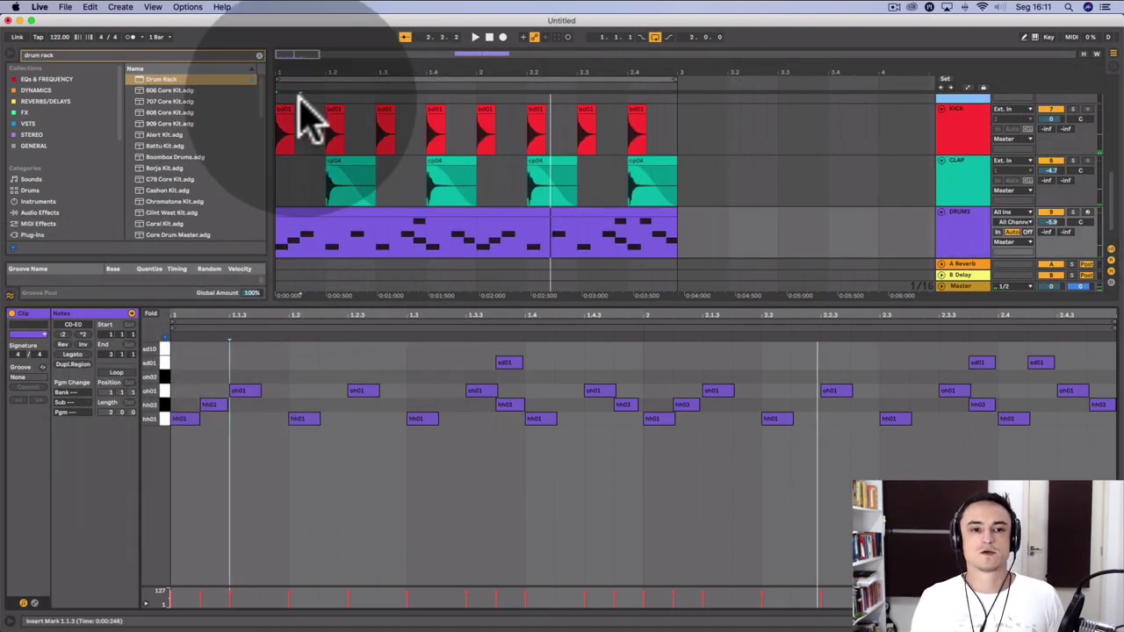
# Replace the browser search with "swing" and select the first hi-hat notes of the DRUMS clip to hear them.
pyautogui.click(262, 55)
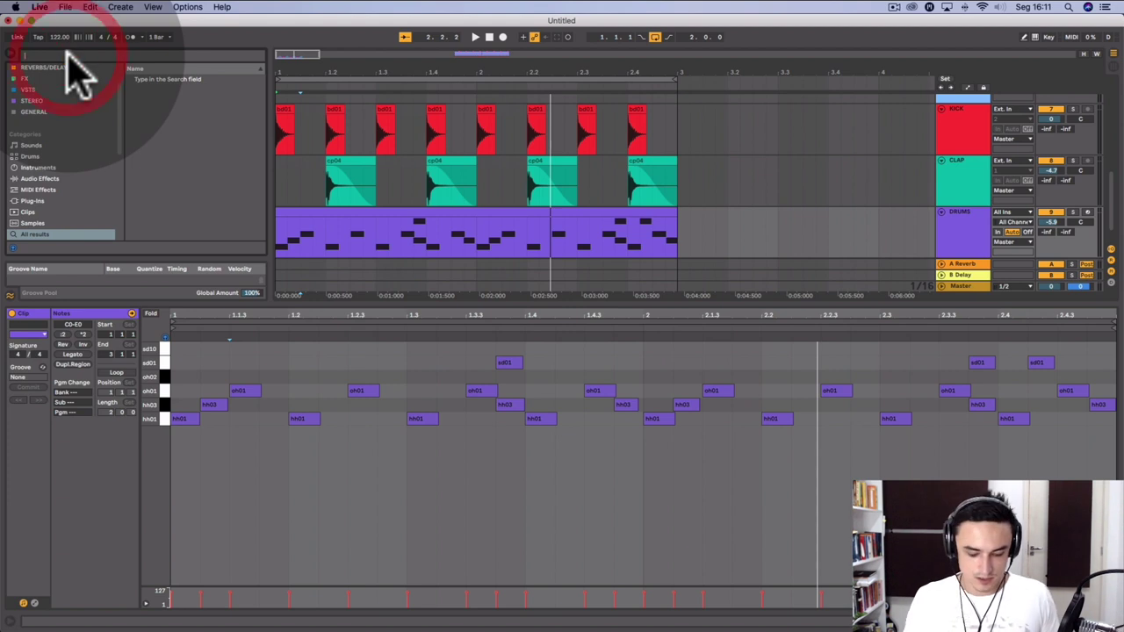
pyautogui.write('swing')
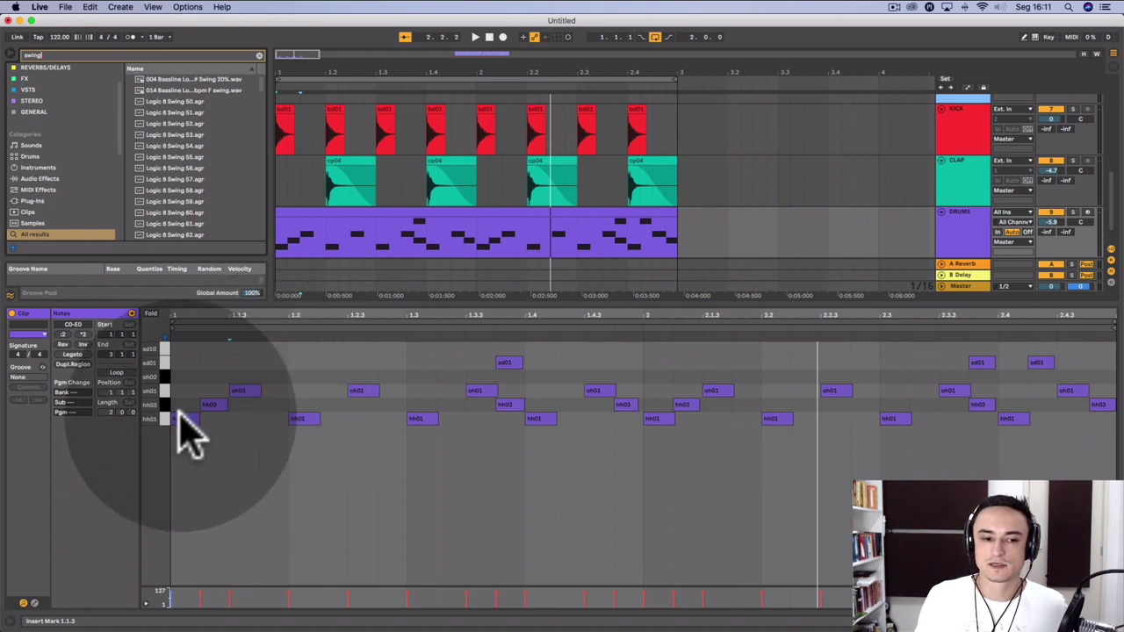
pyautogui.click(180, 416)
pyautogui.click(233, 389)
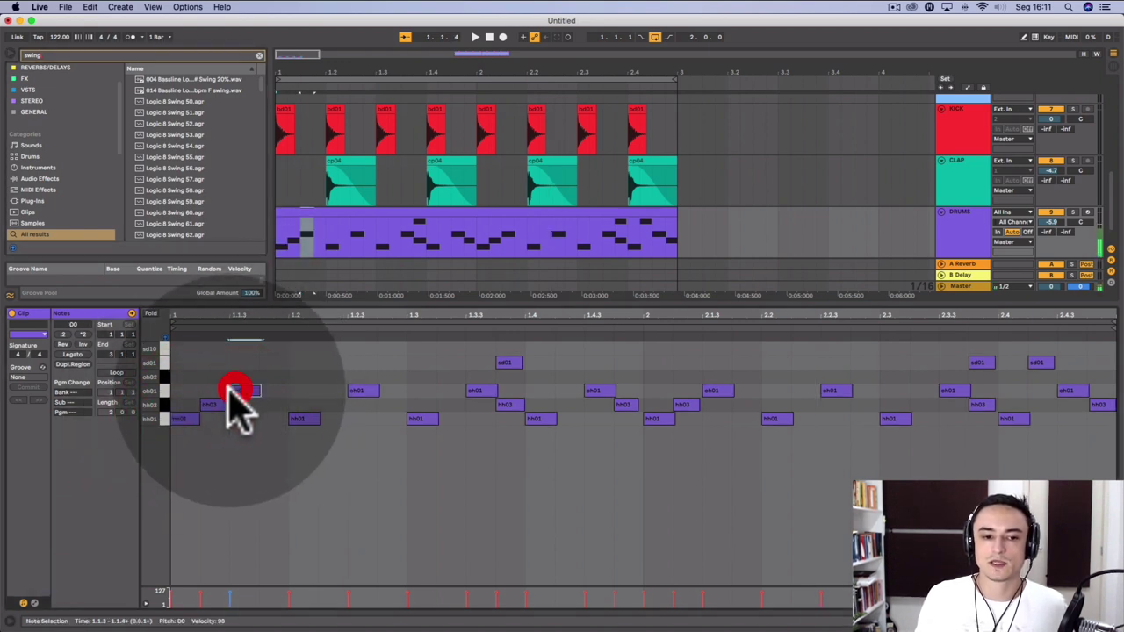
pyautogui.click(283, 387)
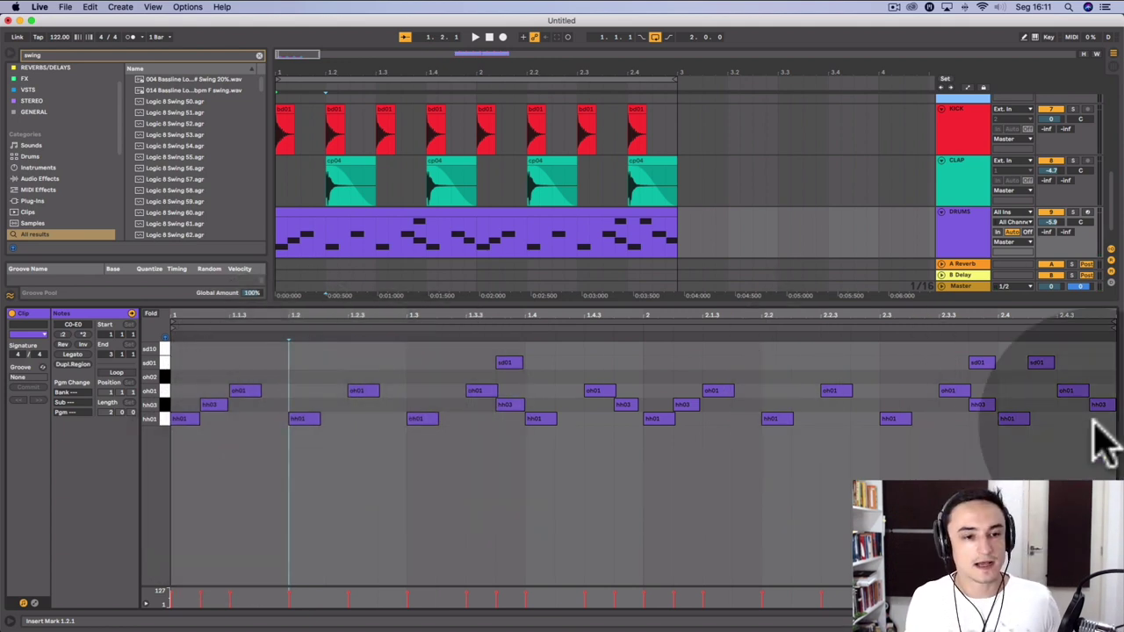
# Load the MPC 16 Swing-58 groove into the Groove Pool and assign it to the DRUMS clip.
pyautogui.click(219, 175)
pyautogui.scroll(-5, 224, 180)
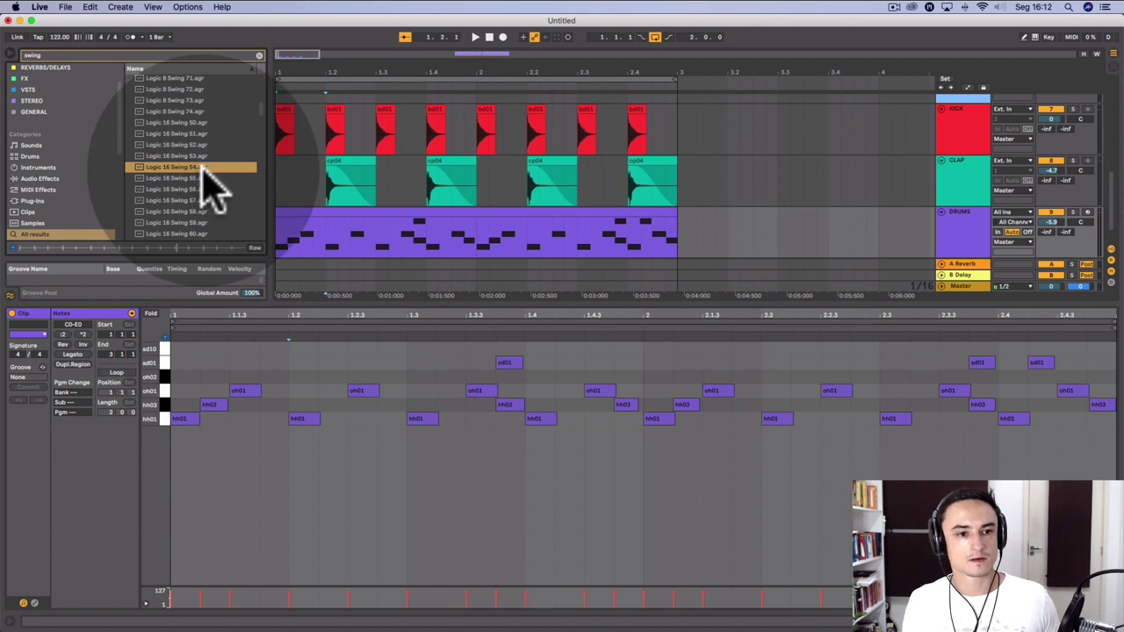
pyautogui.scroll(-5, 213, 186)
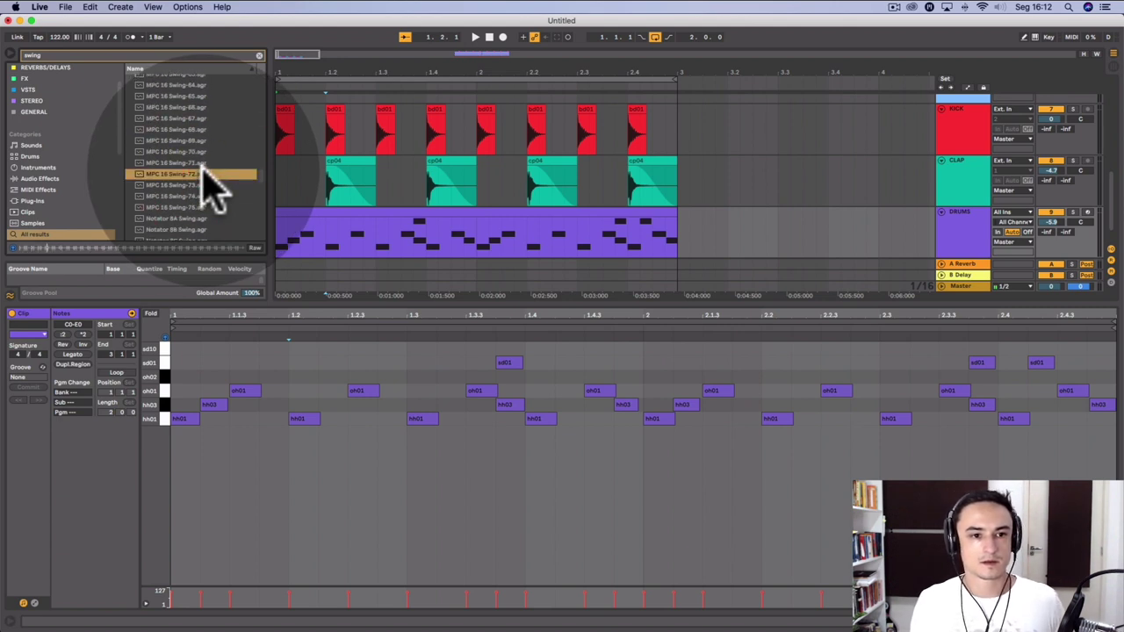
pyautogui.scroll(1, 214, 187)
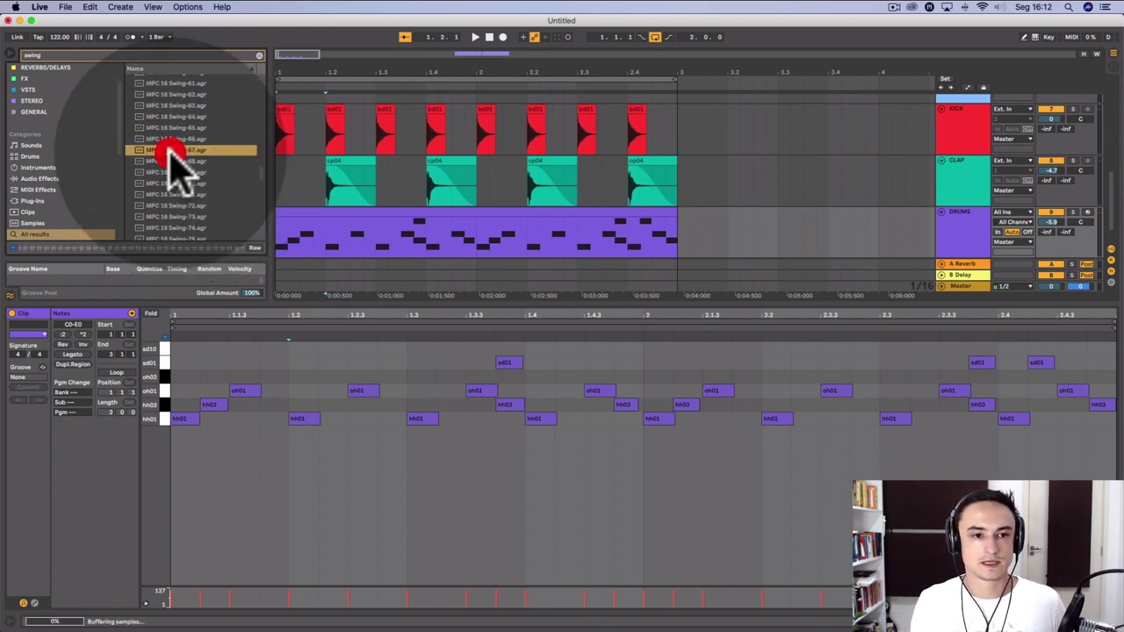
pyautogui.scroll(2, 175, 167)
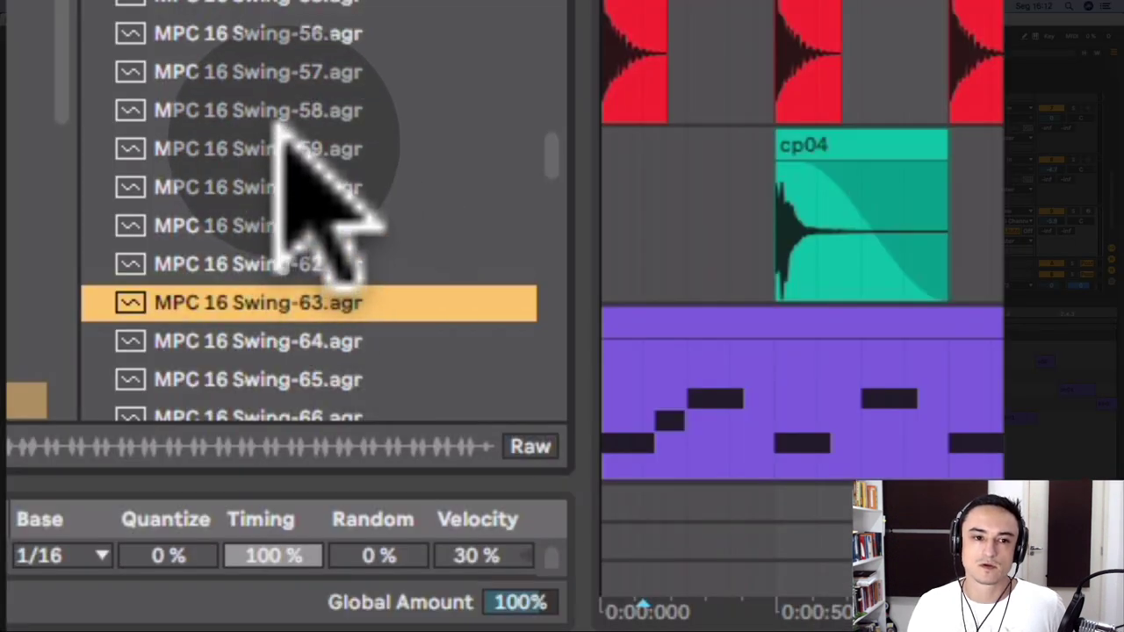
pyautogui.scroll(1, 183, 158)
pyautogui.click(185, 144)
pyautogui.click(293, 104)
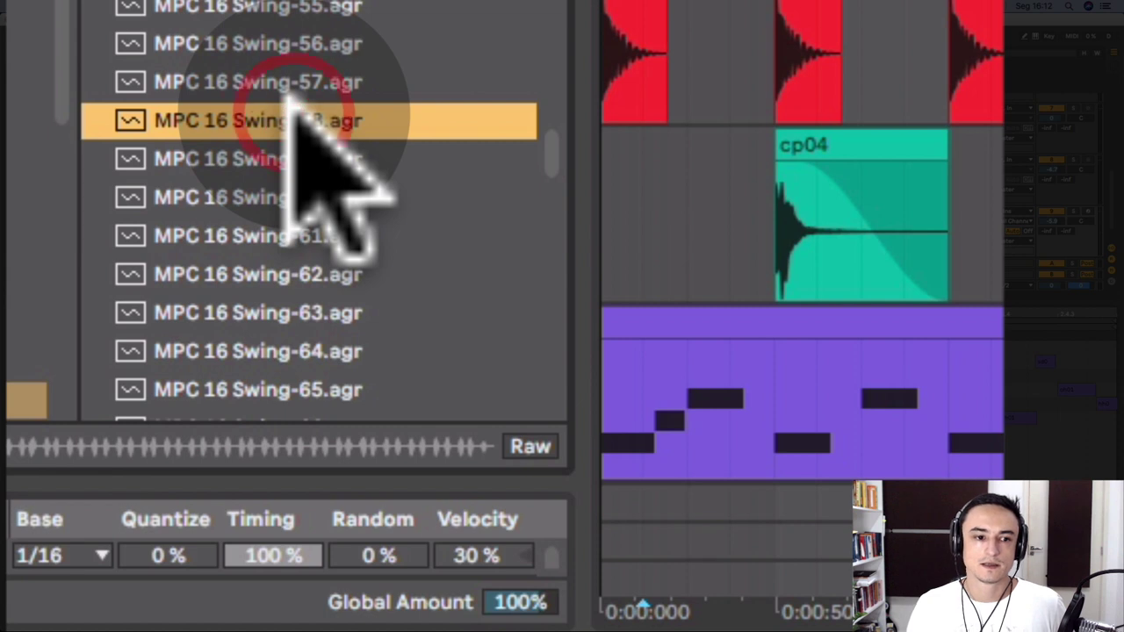
pyautogui.moveTo(294, 104); pyautogui.dragTo(0, 540)
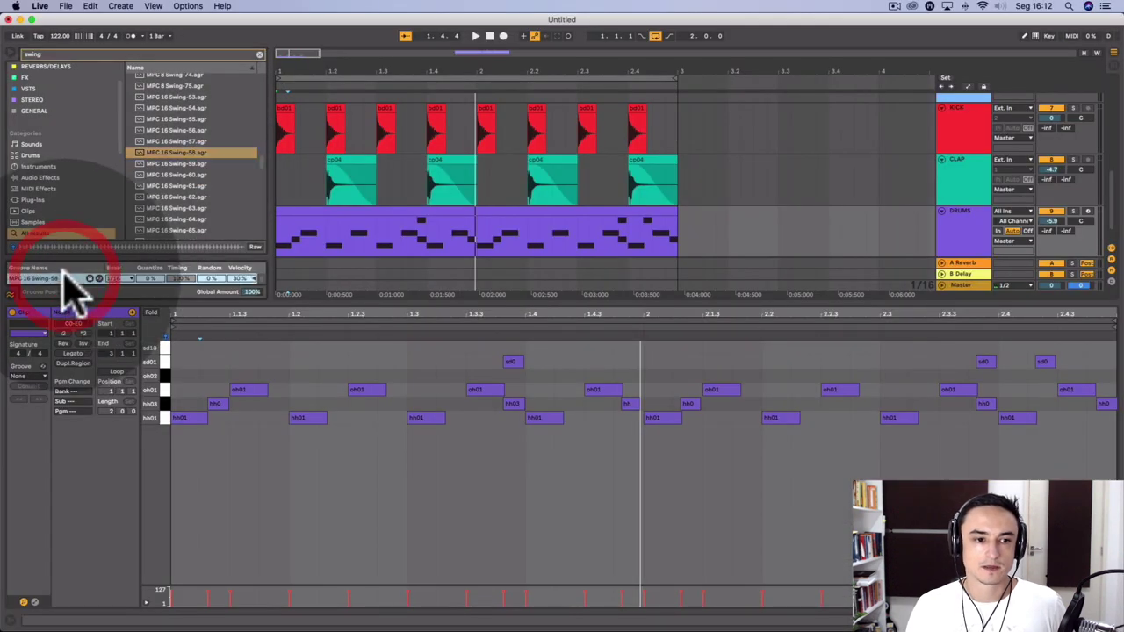
pyautogui.click(28, 378)
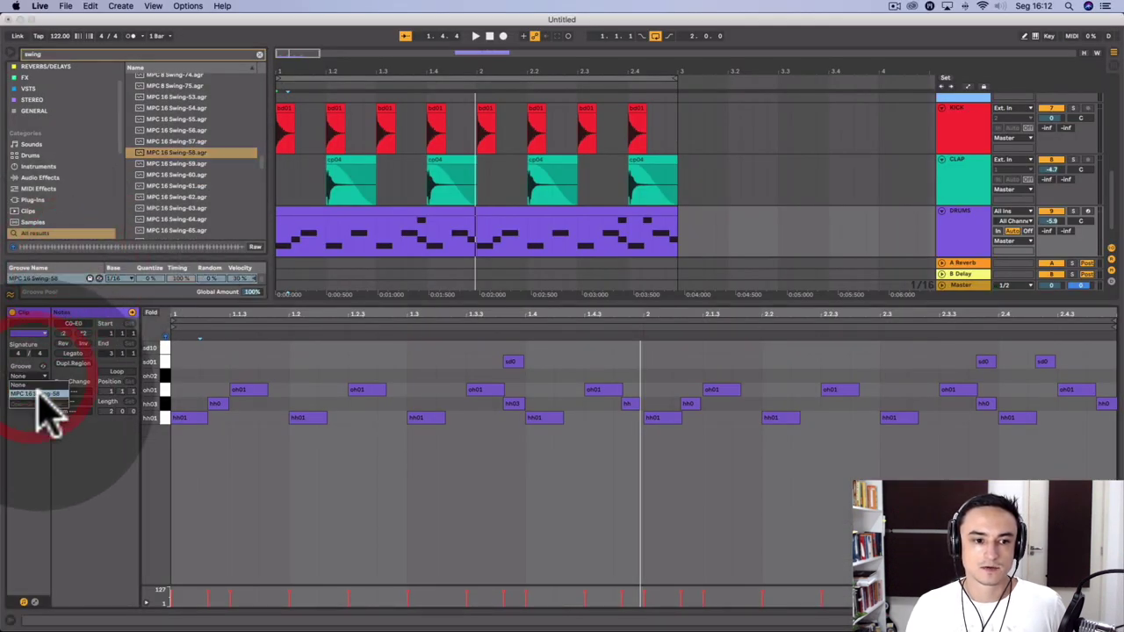
pyautogui.click(33, 387)
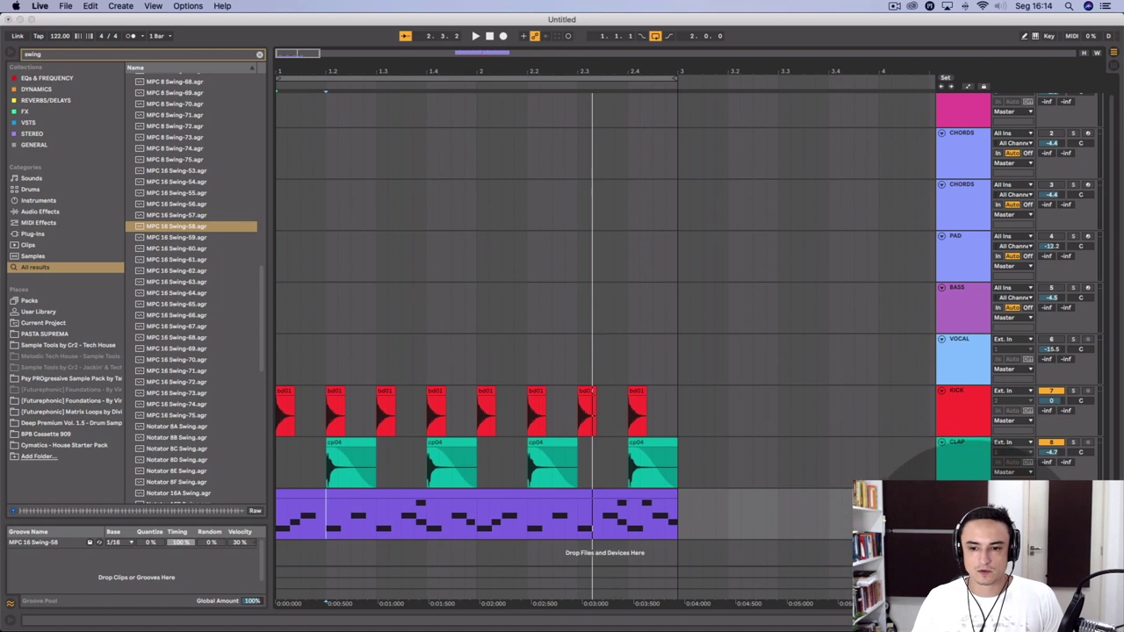
# Move a CHORDS track below DRUMS and insert an empty one-bar MIDI clip at its start.
pyautogui.scroll(-3, 674, 478)
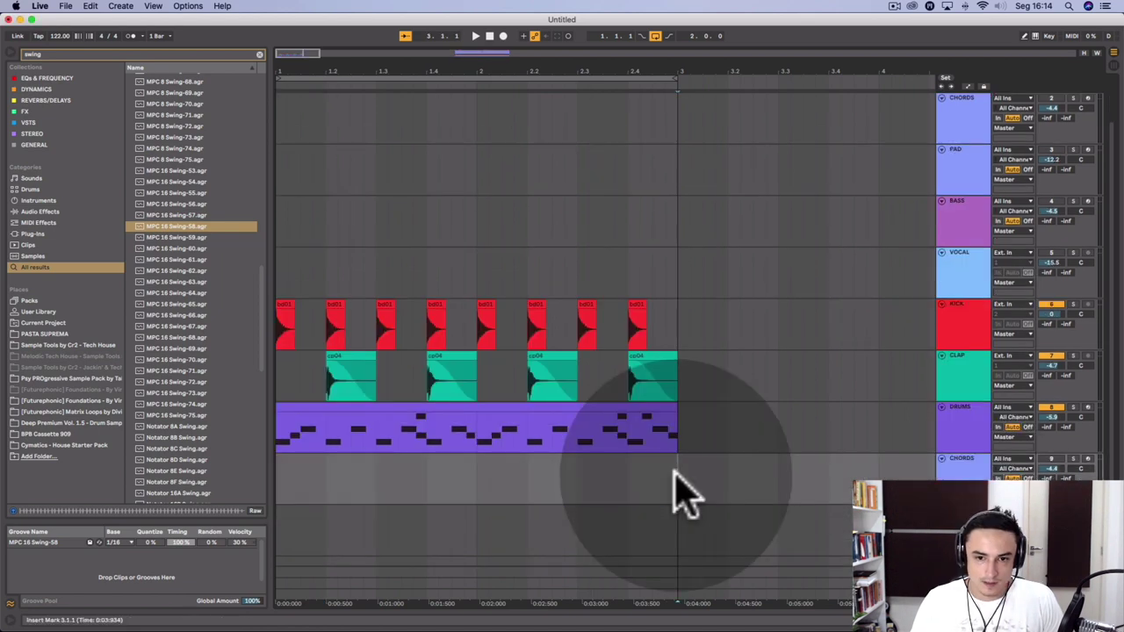
pyautogui.moveTo(674, 479); pyautogui.dragTo(289, 478)
pyautogui.click(362, 481)
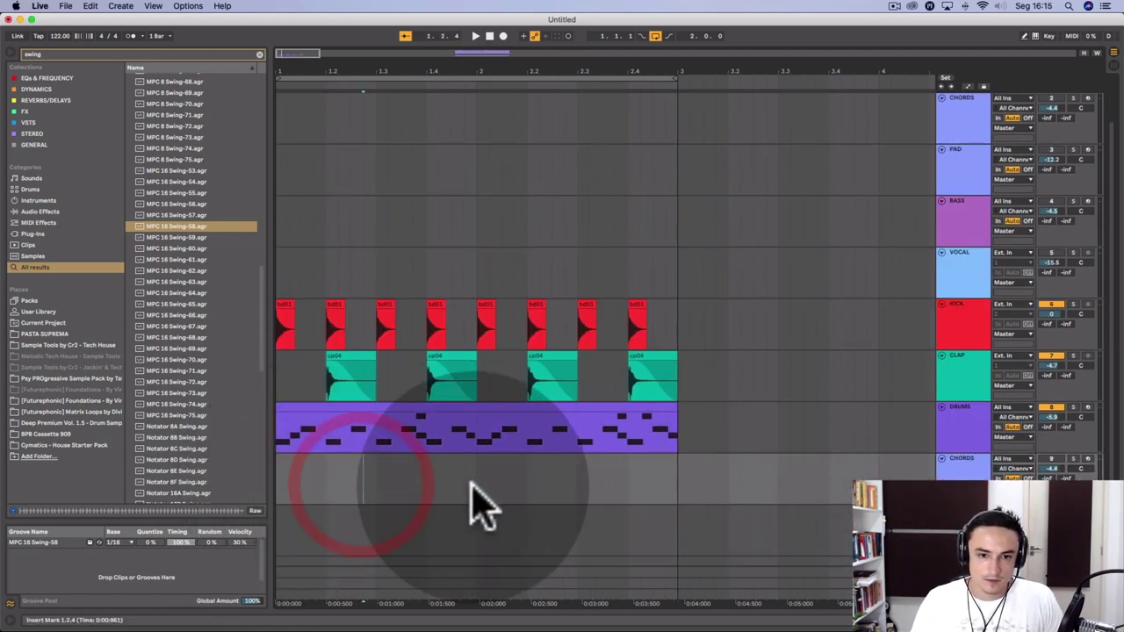
pyautogui.moveTo(466, 482); pyautogui.dragTo(263, 479)
pyautogui.rightClick(279, 478)
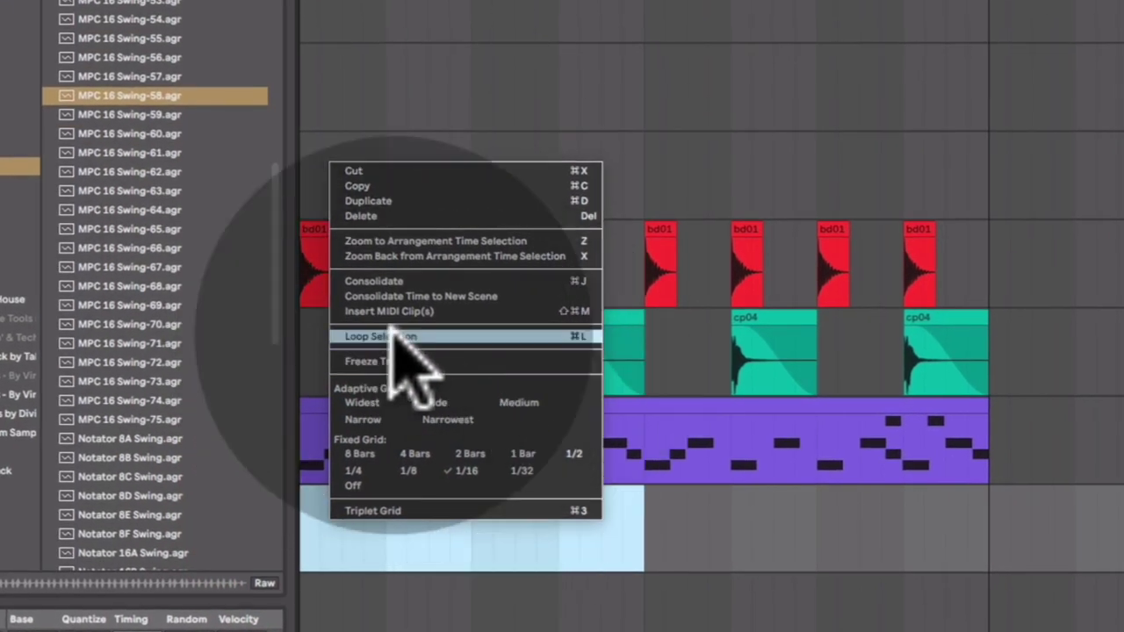
pyautogui.click(393, 313)
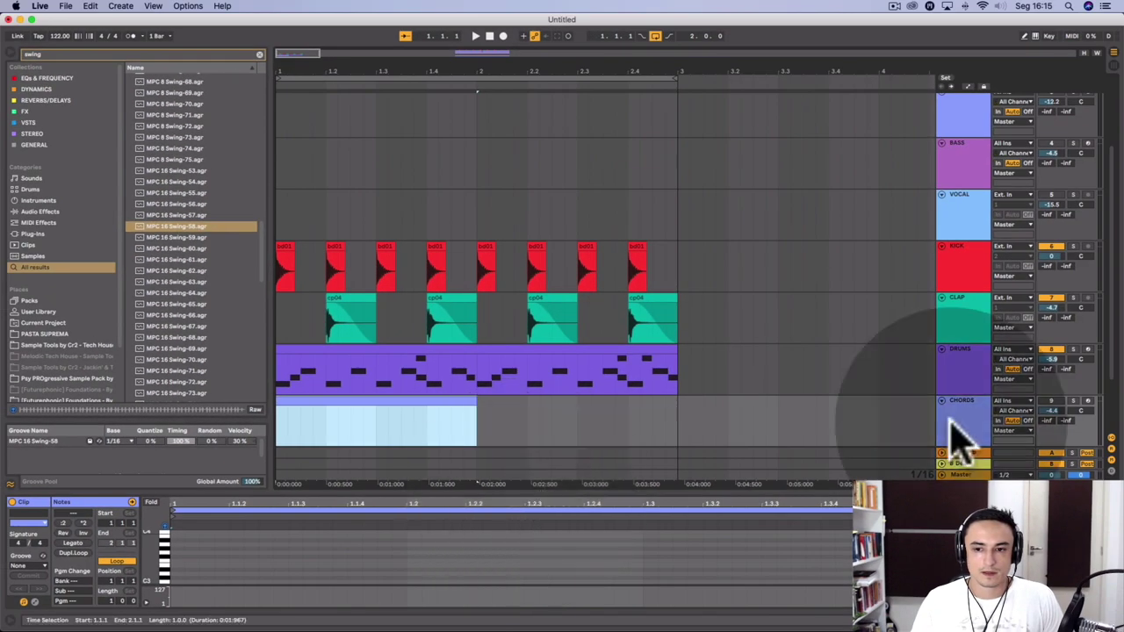
# Search the browser for "sylenth1" and load the first Sylenth1 instrument onto the CHORDS track below DRUMS.
pyautogui.click(957, 412)
pyautogui.click(58, 54)
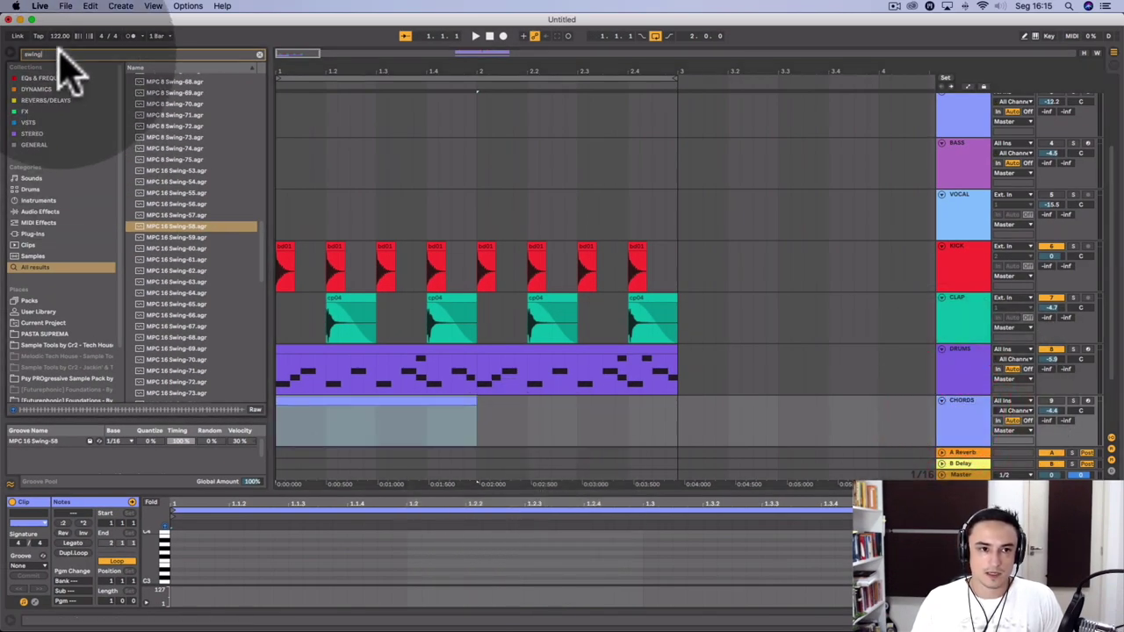
pyautogui.write('synth')
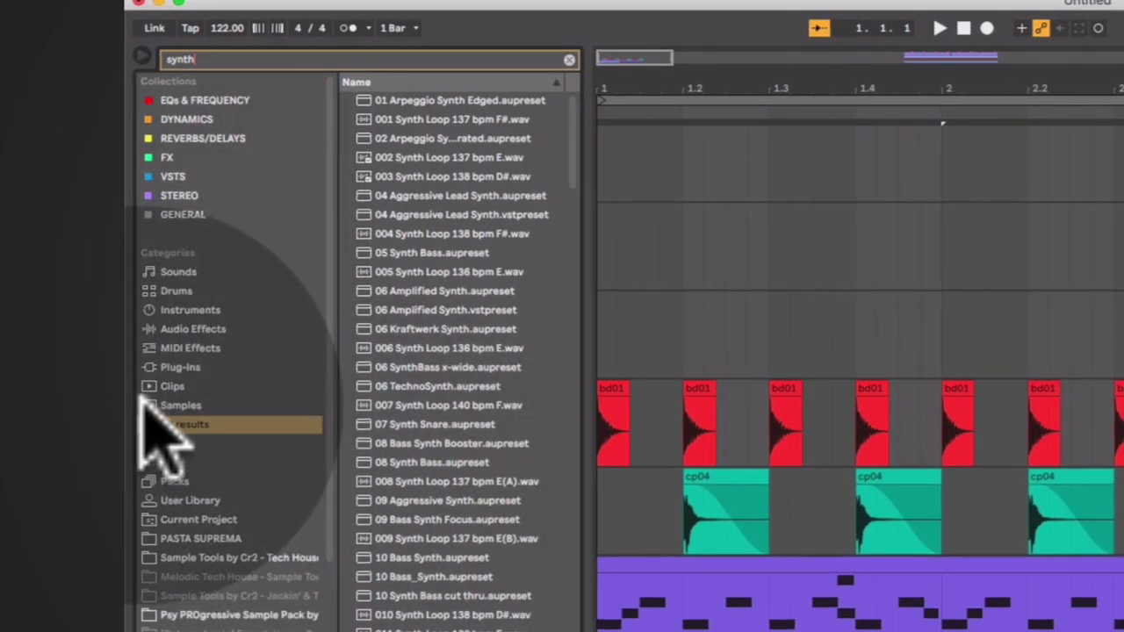
pyautogui.press('BackSpace')
pyautogui.press('BackSpace')
pyautogui.press('BackSpace')
pyautogui.write('le')
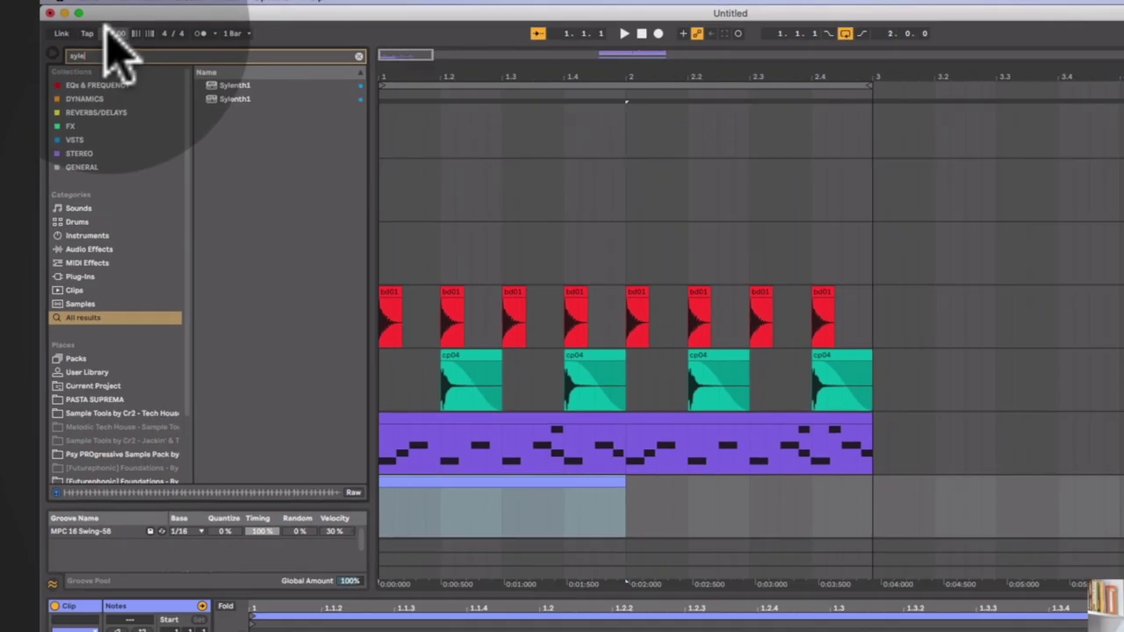
pyautogui.write('nth1')
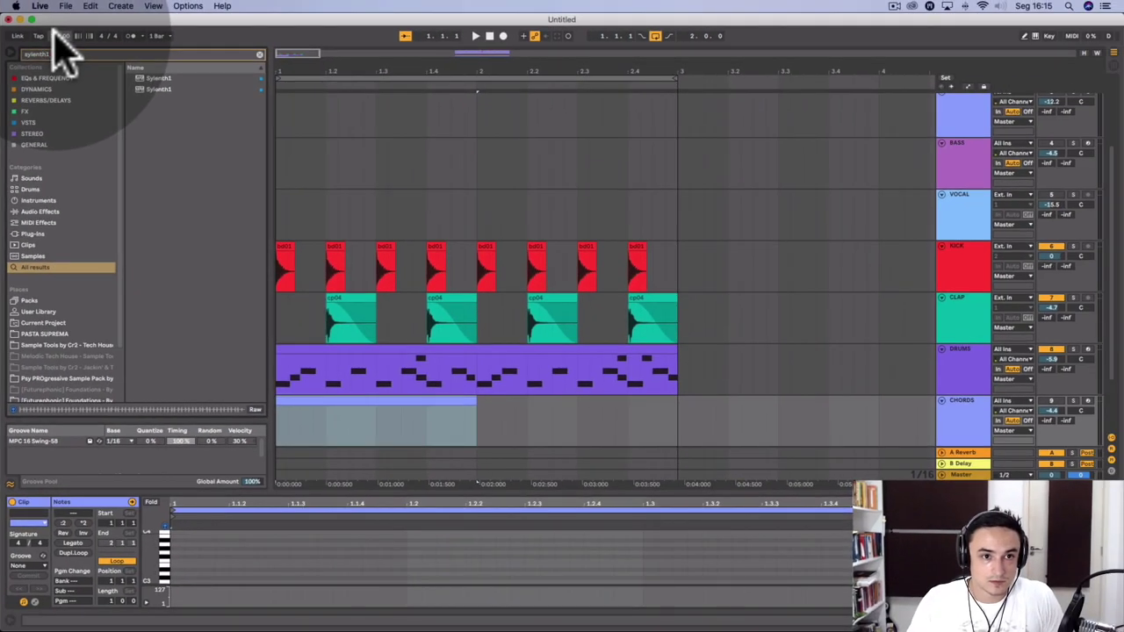
pyautogui.doubleClick(167, 78)
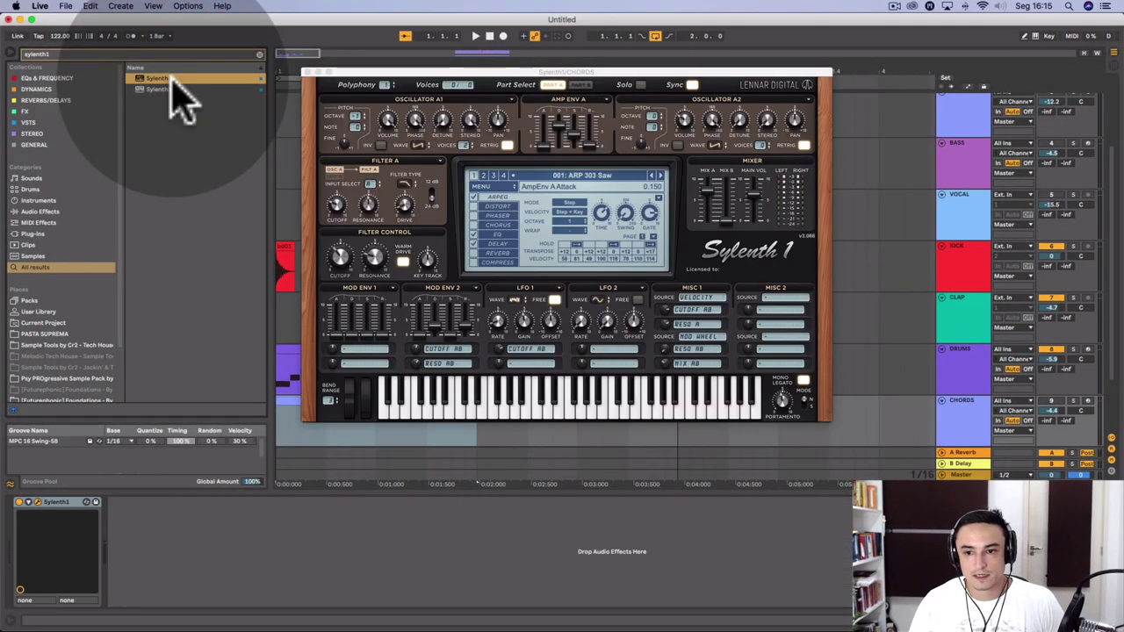
# Reset Sylenth1 to its Init preset and close the synth's window.
pyautogui.click(483, 187)
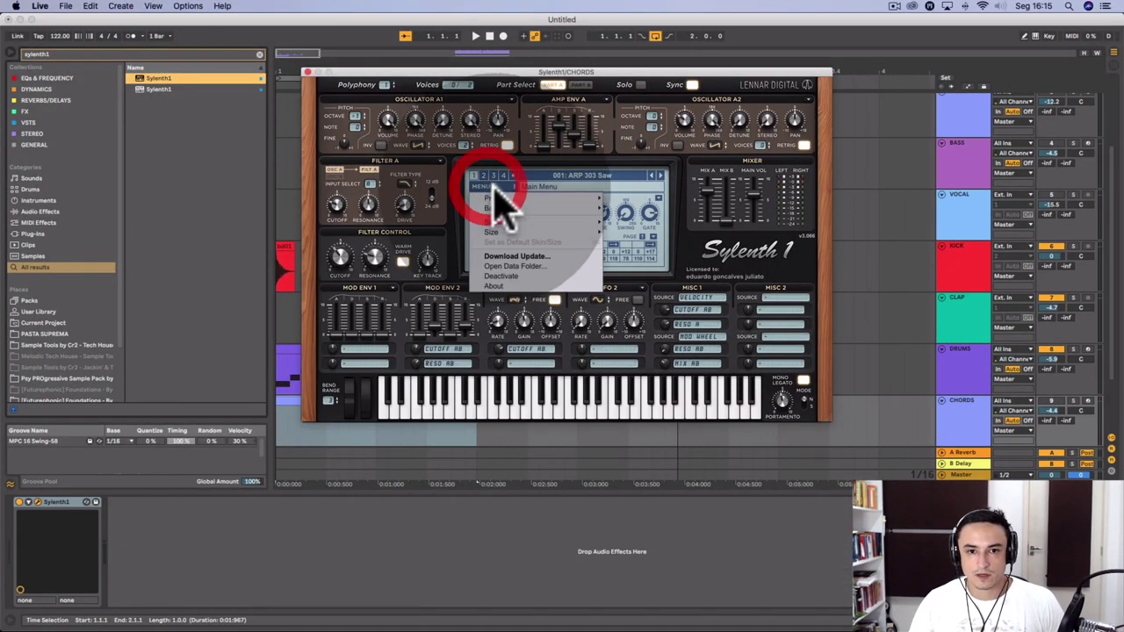
pyautogui.click(657, 257)
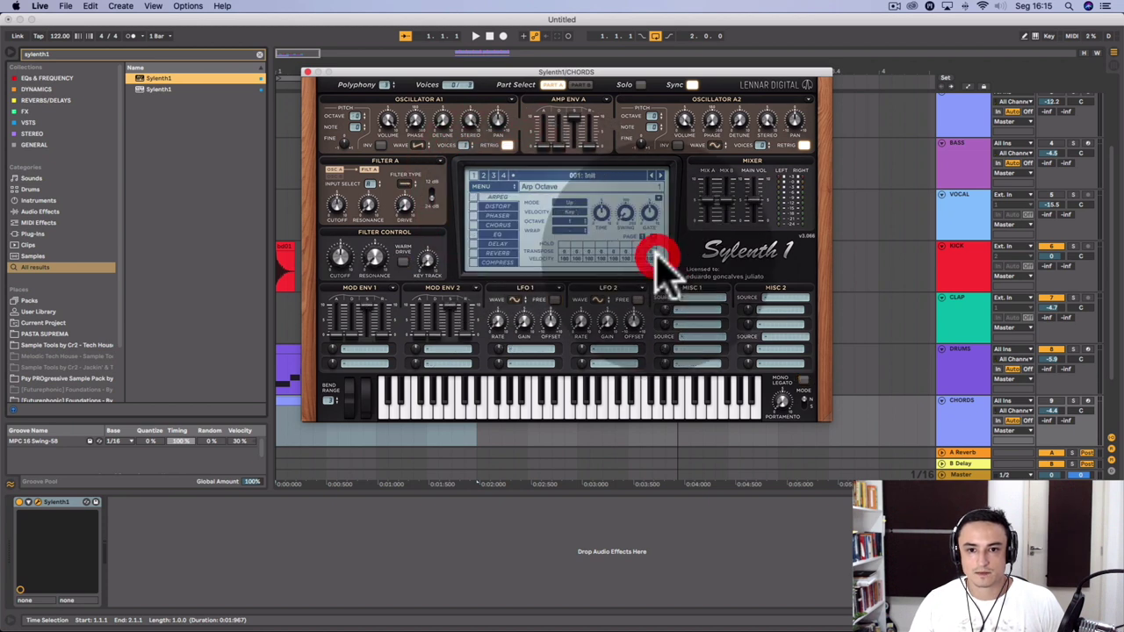
pyautogui.click(308, 72)
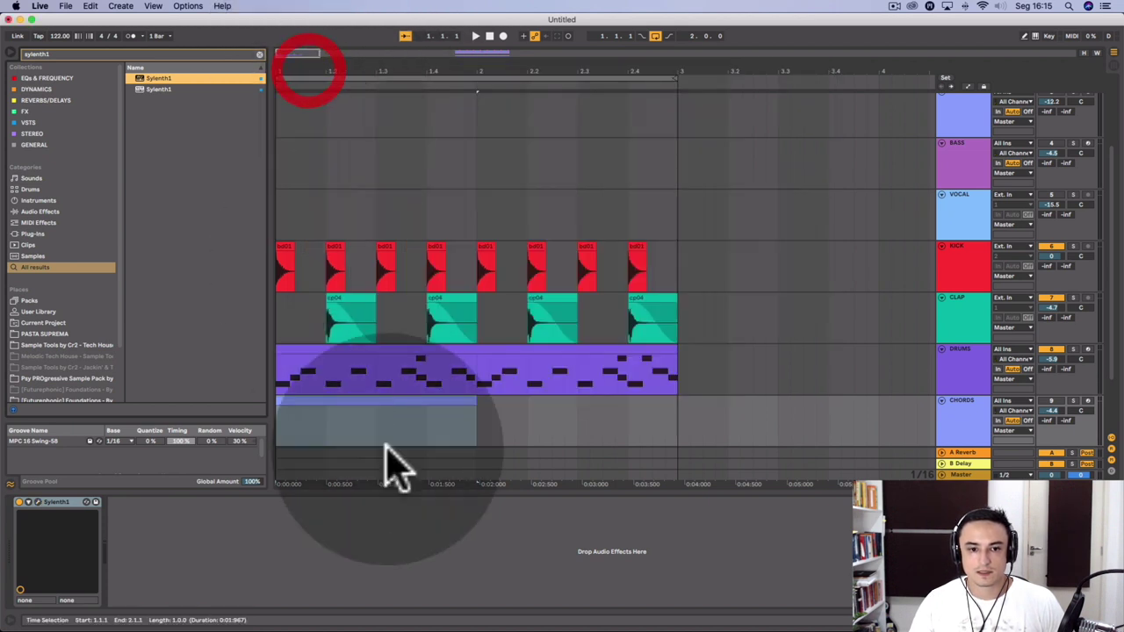
# Open the CHORDS clip in an enlarged note editor showing the octaves around C3 and C4.
pyautogui.doubleClick(419, 399)
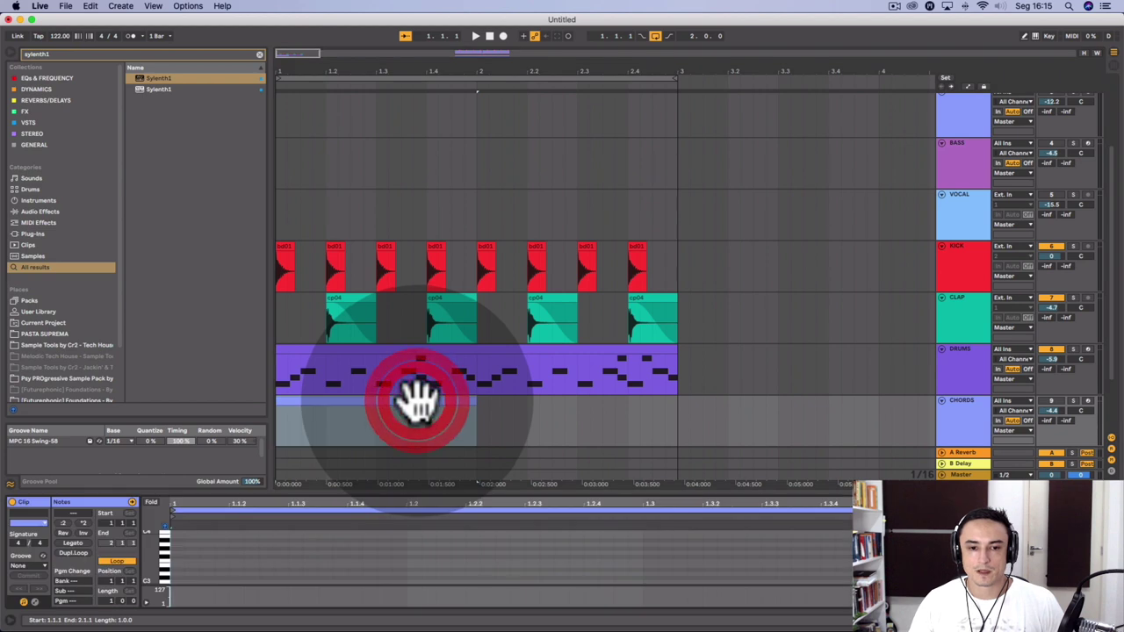
pyautogui.moveTo(536, 492); pyautogui.dragTo(546, 206)
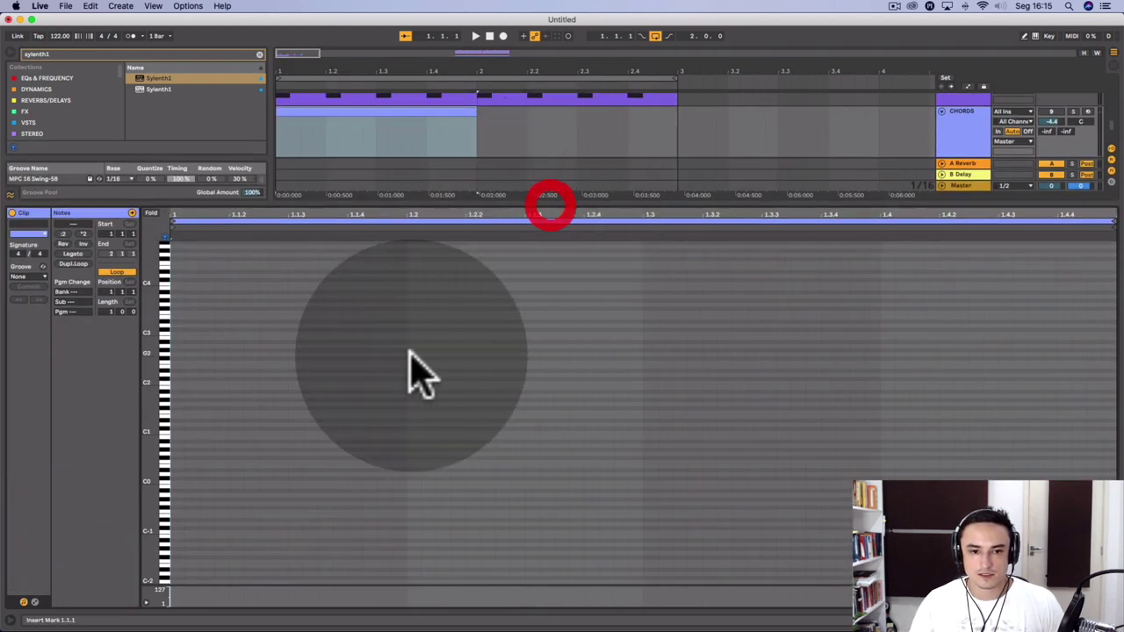
pyautogui.rightClick(410, 354)
pyautogui.click(502, 521)
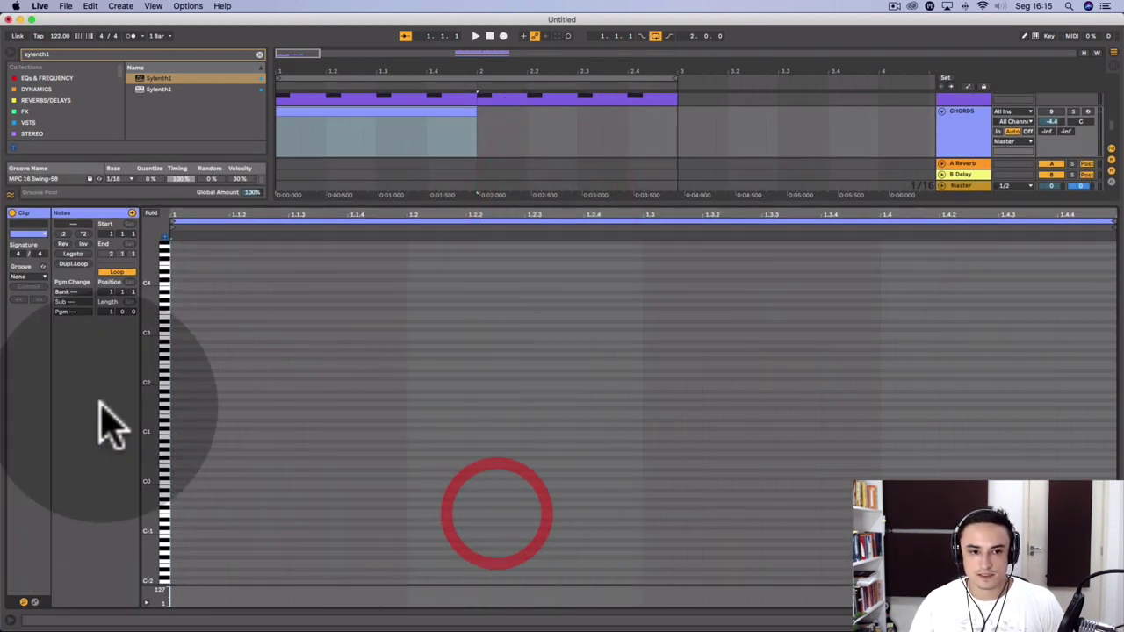
pyautogui.moveTo(161, 412); pyautogui.dragTo(204, 427)
pyautogui.scroll(5, 195, 407)
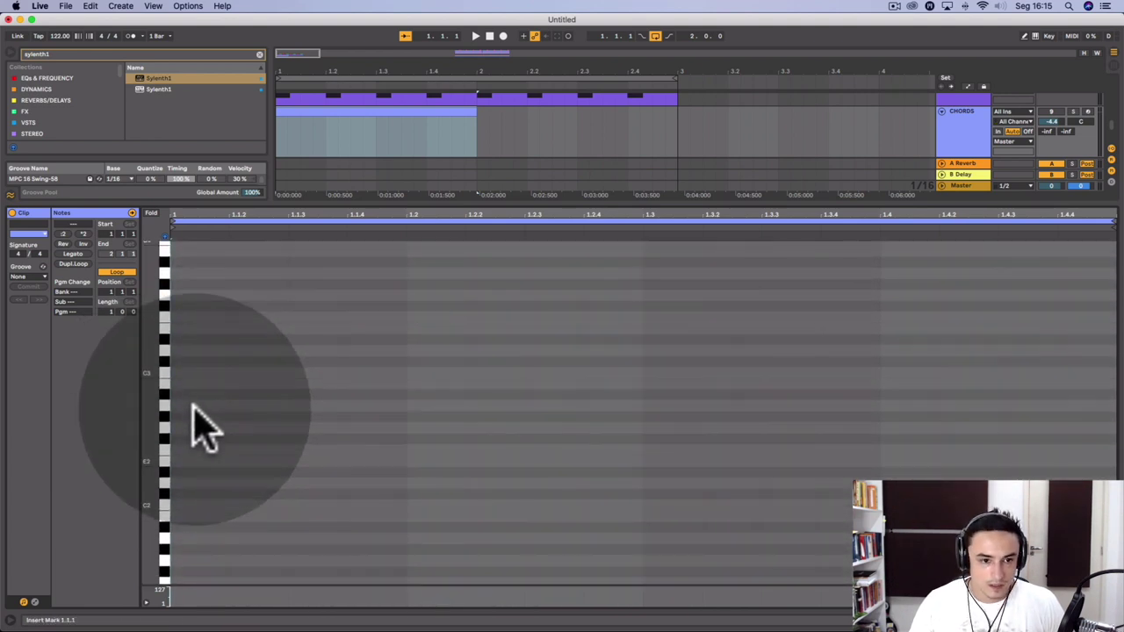
pyautogui.scroll(1, 195, 427)
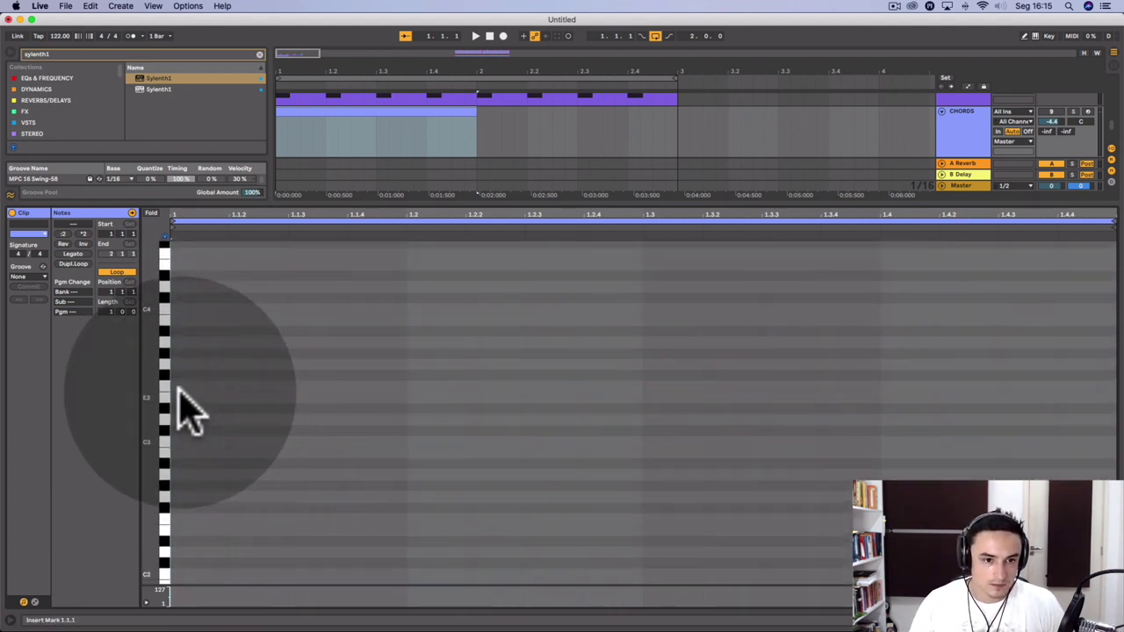
# Activate the CHORDS track and enter a sixteenth-note chord of G3, A#3 and D4 at the clip's start.
pyautogui.doubleClick(181, 371)
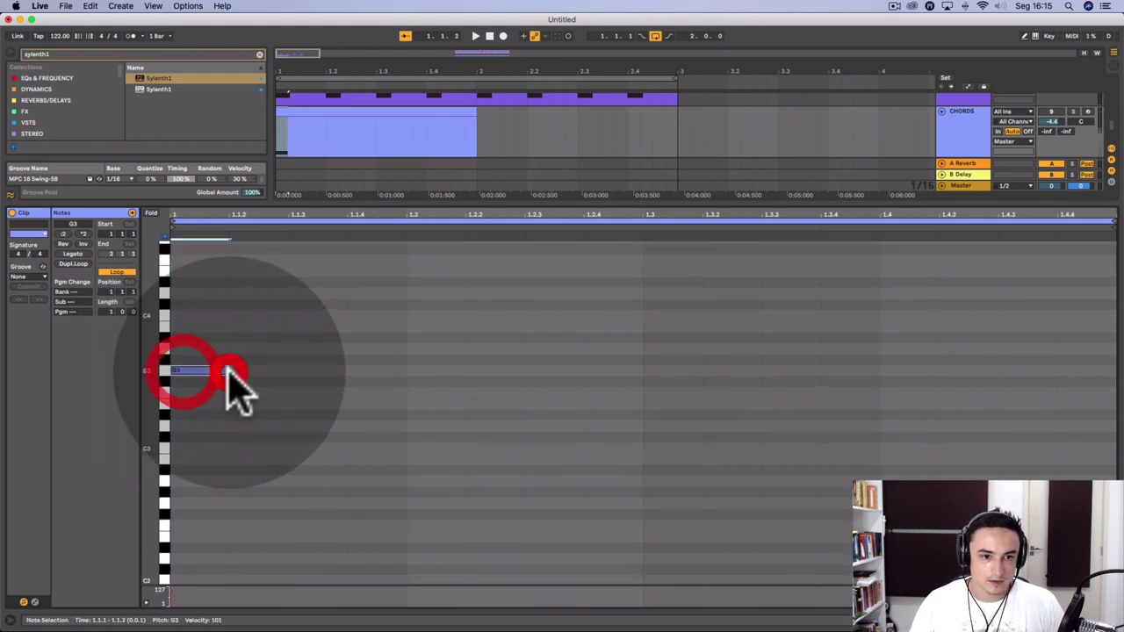
pyautogui.scroll(2, 242, 391)
pyautogui.scroll(1, 237, 386)
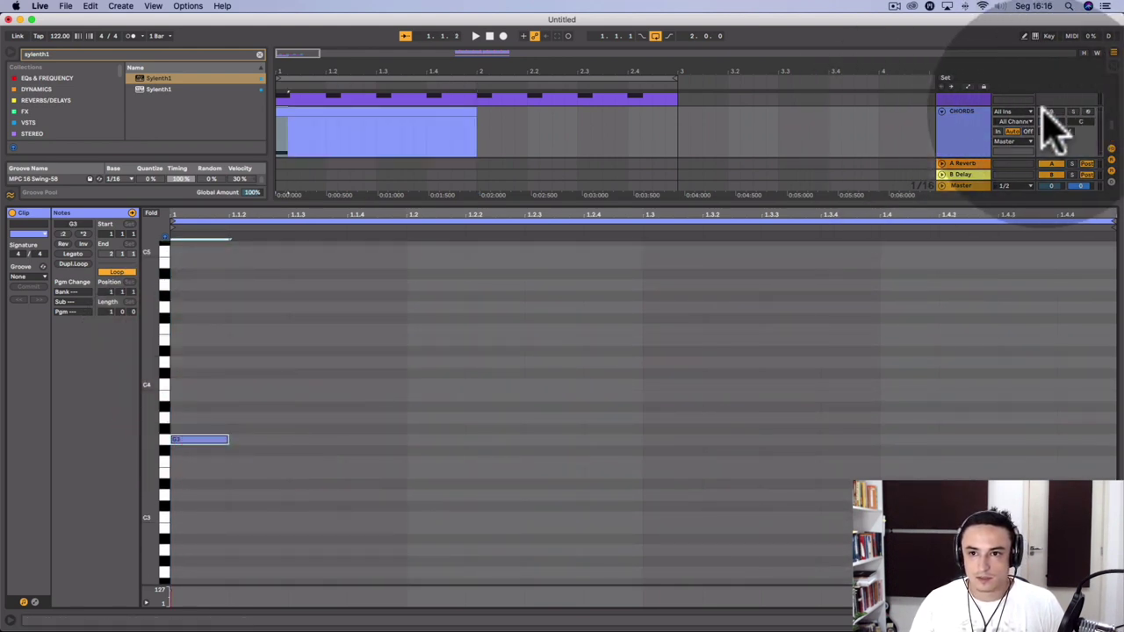
pyautogui.click(1051, 113)
pyautogui.click(197, 435)
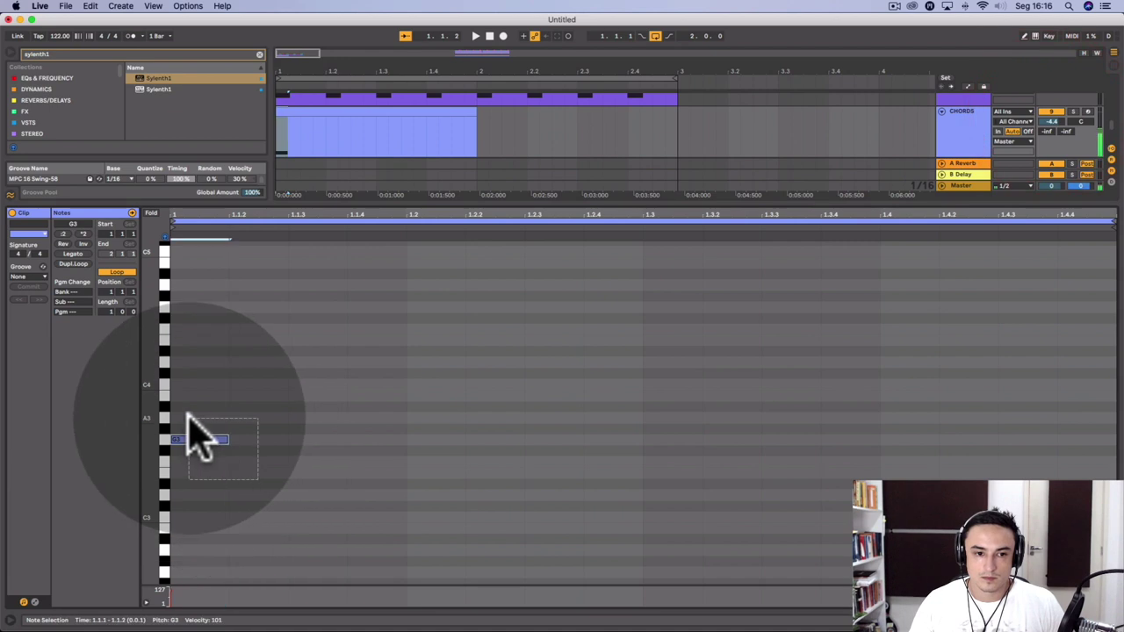
pyautogui.moveTo(179, 436); pyautogui.dragTo(193, 346)
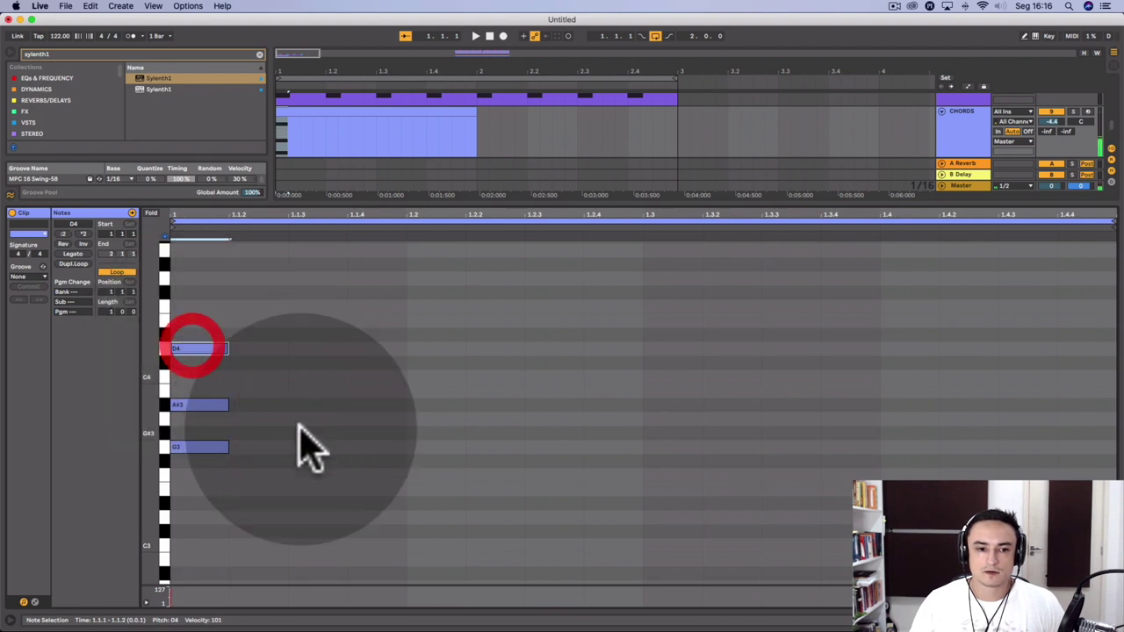
# Shift the whole chord one sixteenth later to 1.1.2 and transpose it down one octave.
pyautogui.click(301, 427)
pyautogui.moveTo(256, 469); pyautogui.dragTo(194, 307)
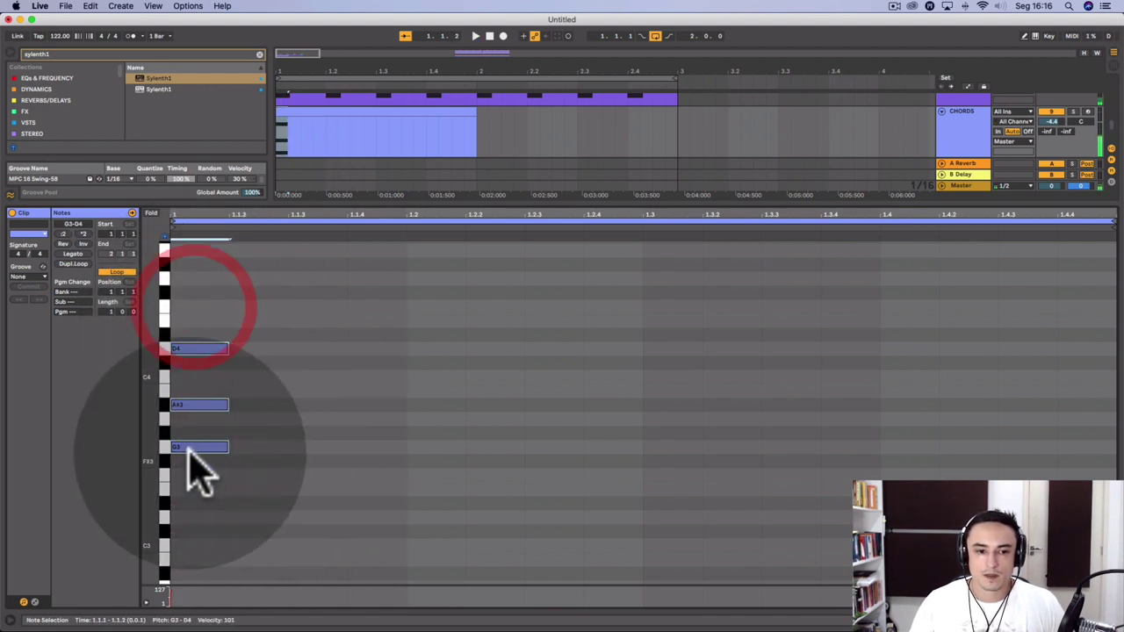
pyautogui.moveTo(188, 447); pyautogui.dragTo(268, 453)
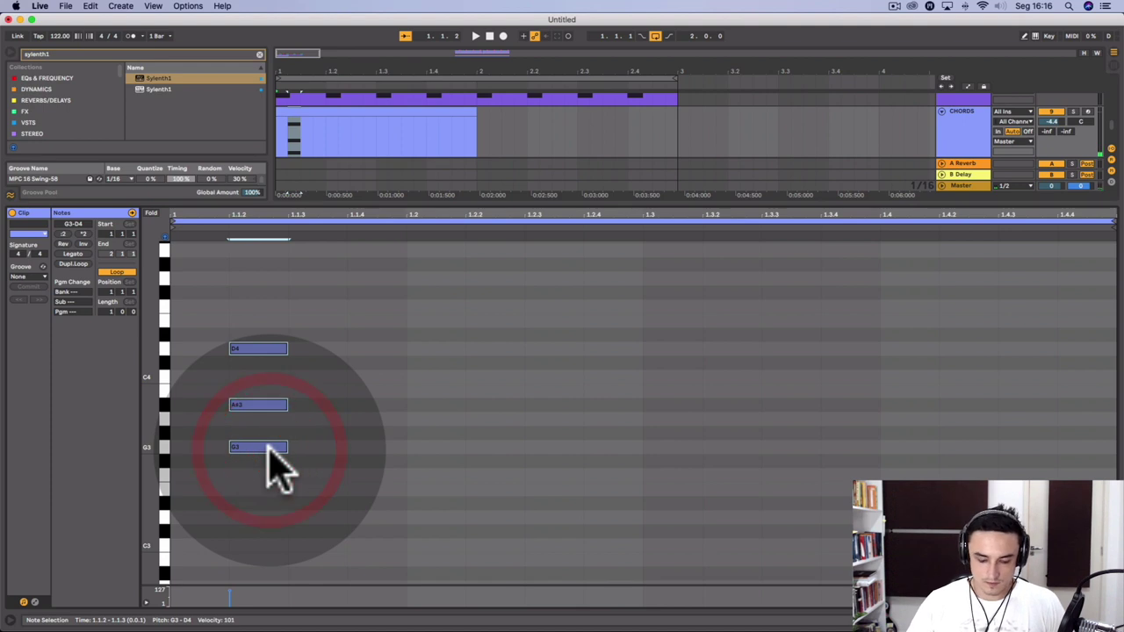
pyautogui.hotkey('shift', 'Down')
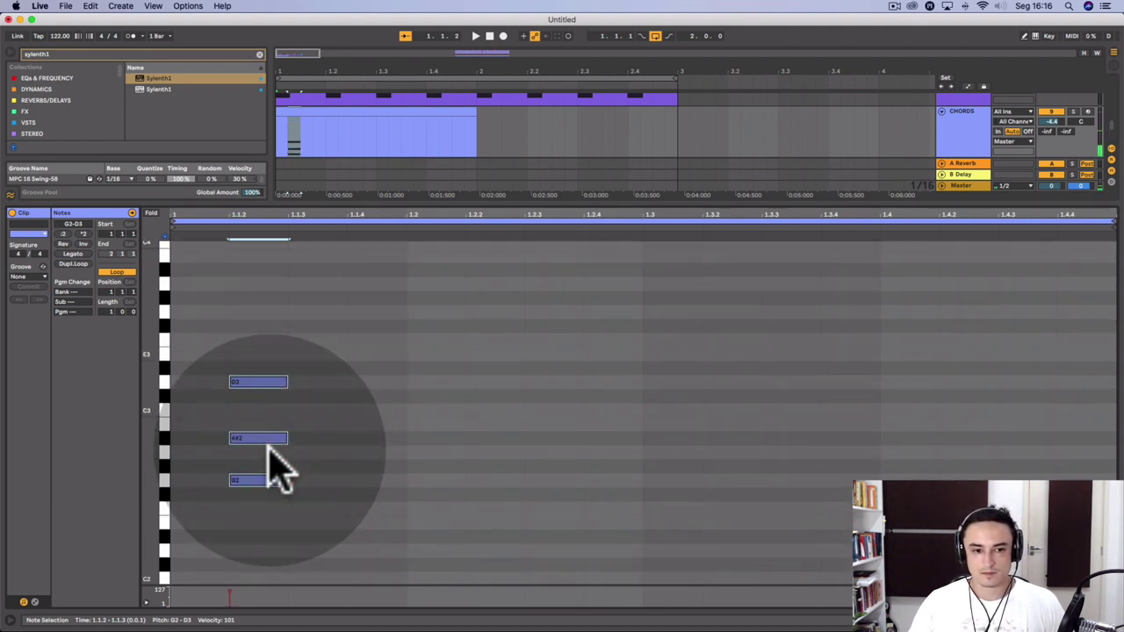
# Copy the G2, A#2 and D3 chord to 1.1.4, 1.2.3, 1.3.4 and 1.4.3, playing the loop to check the rhythm.
pyautogui.moveTo(320, 539); pyautogui.dragTo(258, 370)
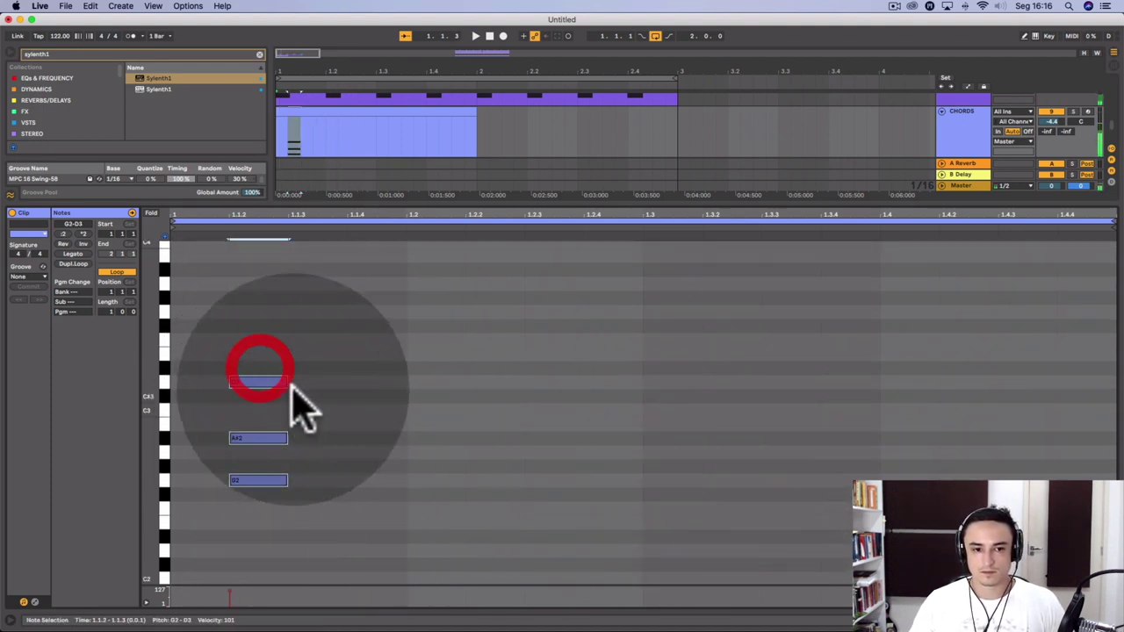
pyautogui.moveTo(255, 481); pyautogui.dragTo(572, 479)
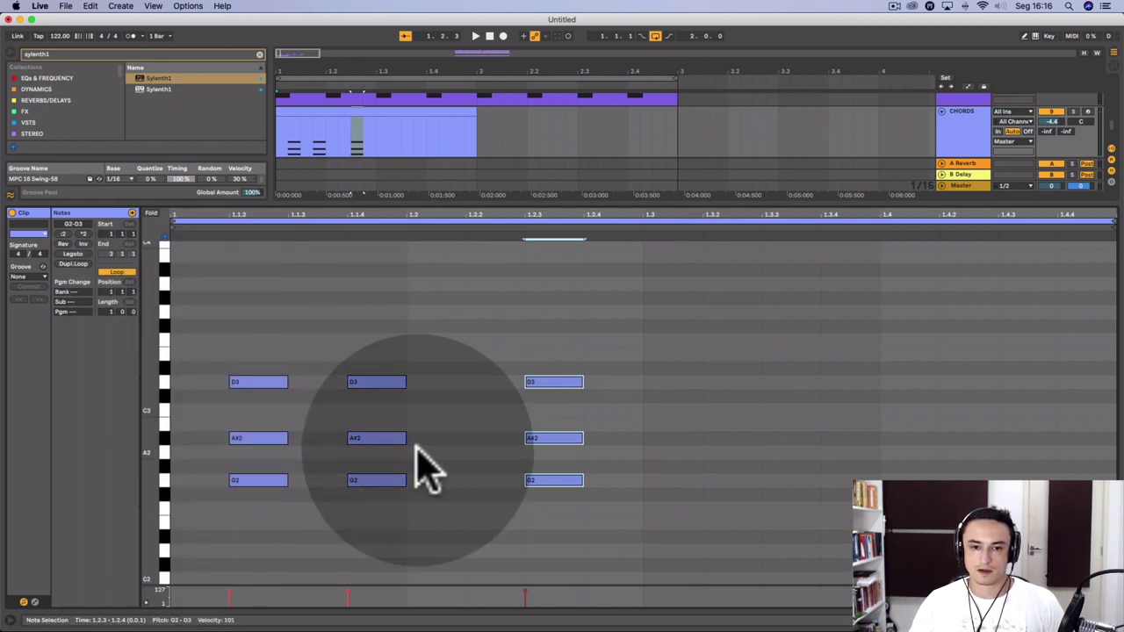
pyautogui.press('space')
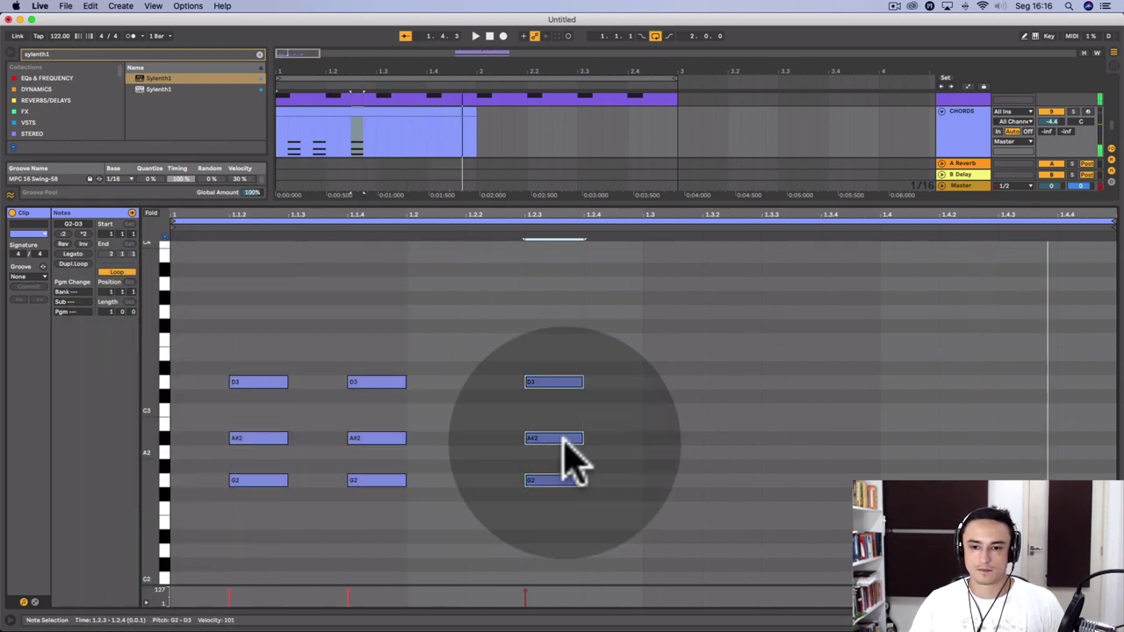
pyautogui.click(529, 317)
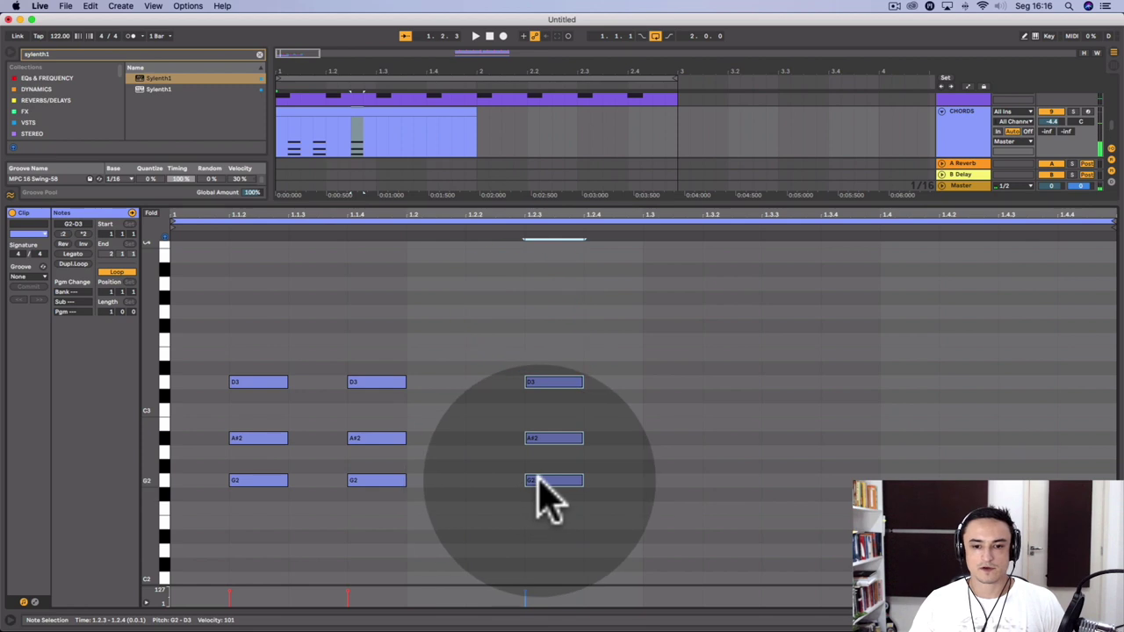
pyautogui.moveTo(535, 478); pyautogui.dragTo(950, 479)
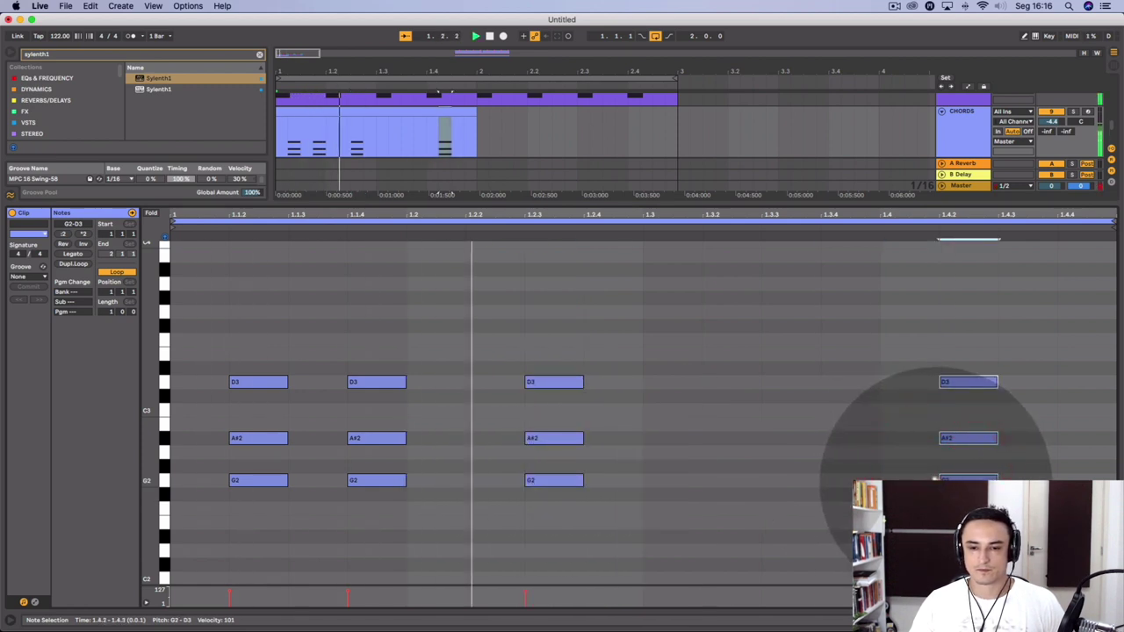
pyautogui.moveTo(965, 479); pyautogui.dragTo(1005, 474)
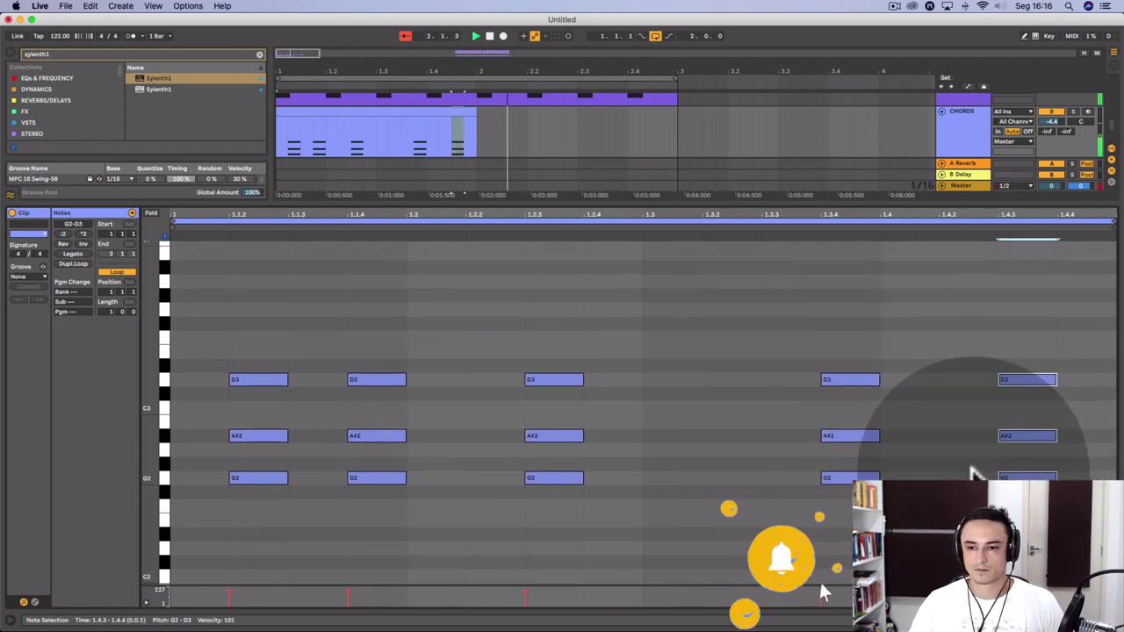
# Duplicate the CHORDS clip into bar 2 and transpose the copy's last chord up one semitone to G#2, B2 and D#3.
pyautogui.click(897, 379)
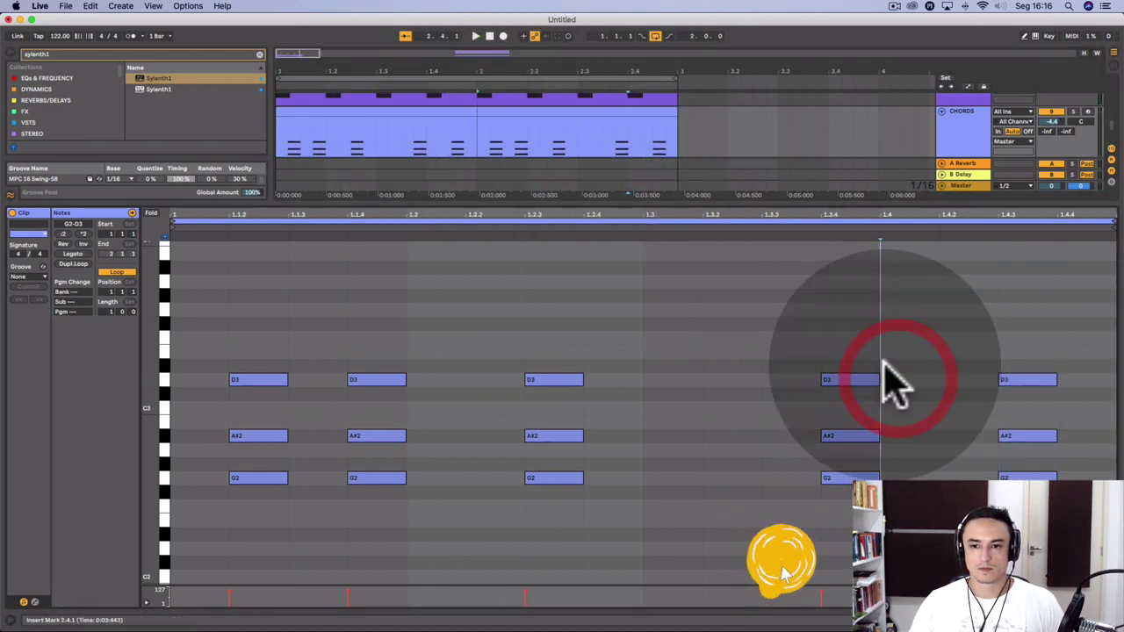
pyautogui.press('space')
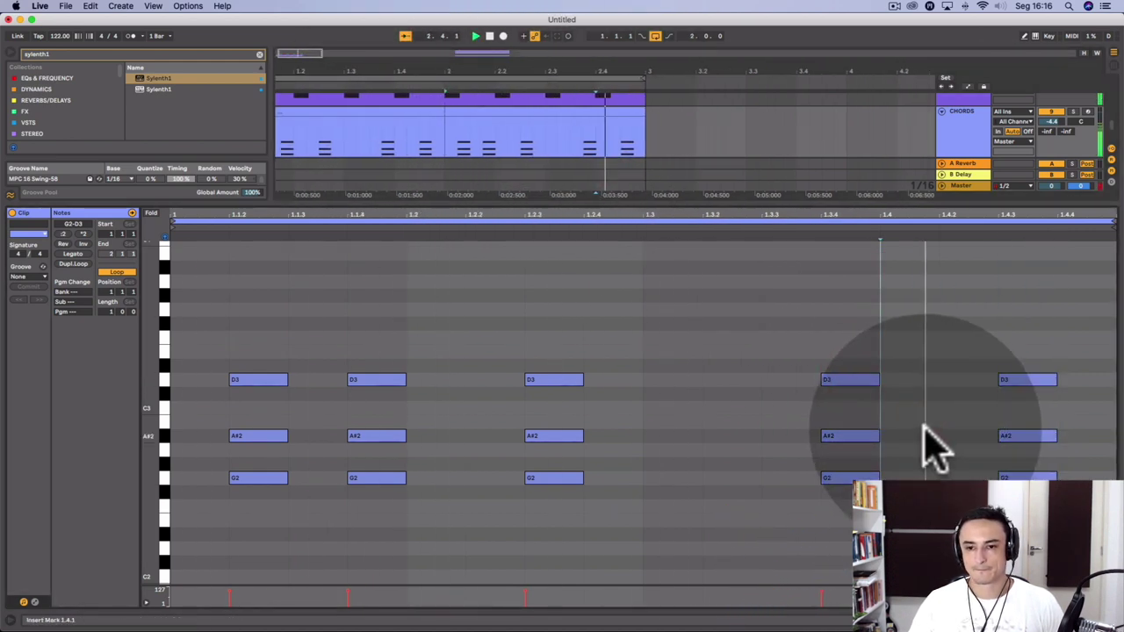
pyautogui.moveTo(1005, 294); pyautogui.dragTo(1011, 457)
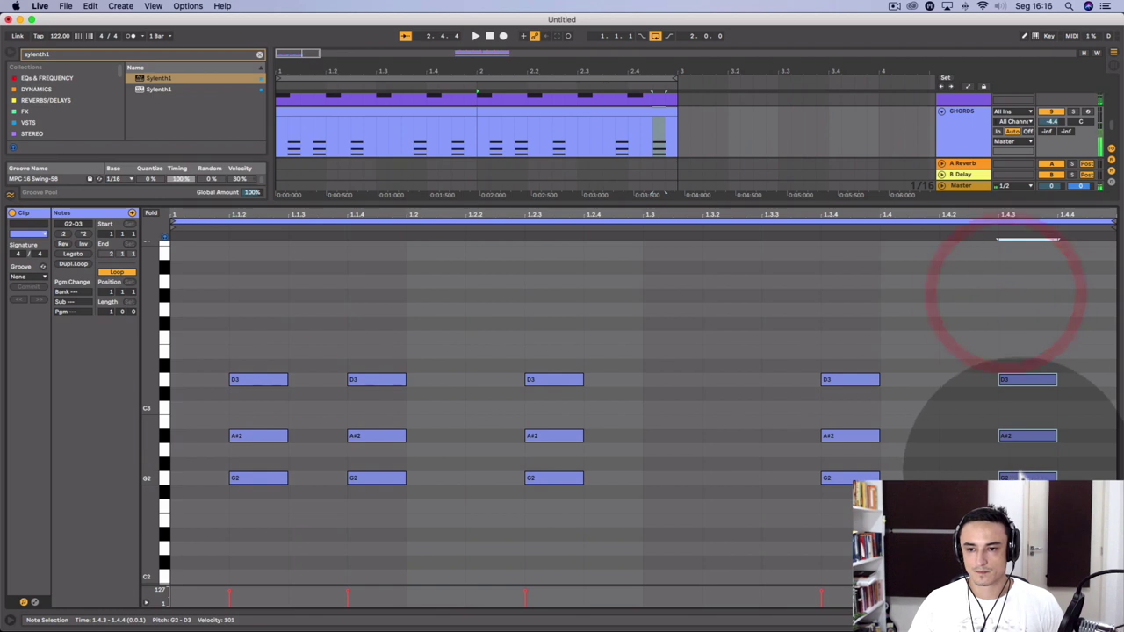
pyautogui.press('Up')
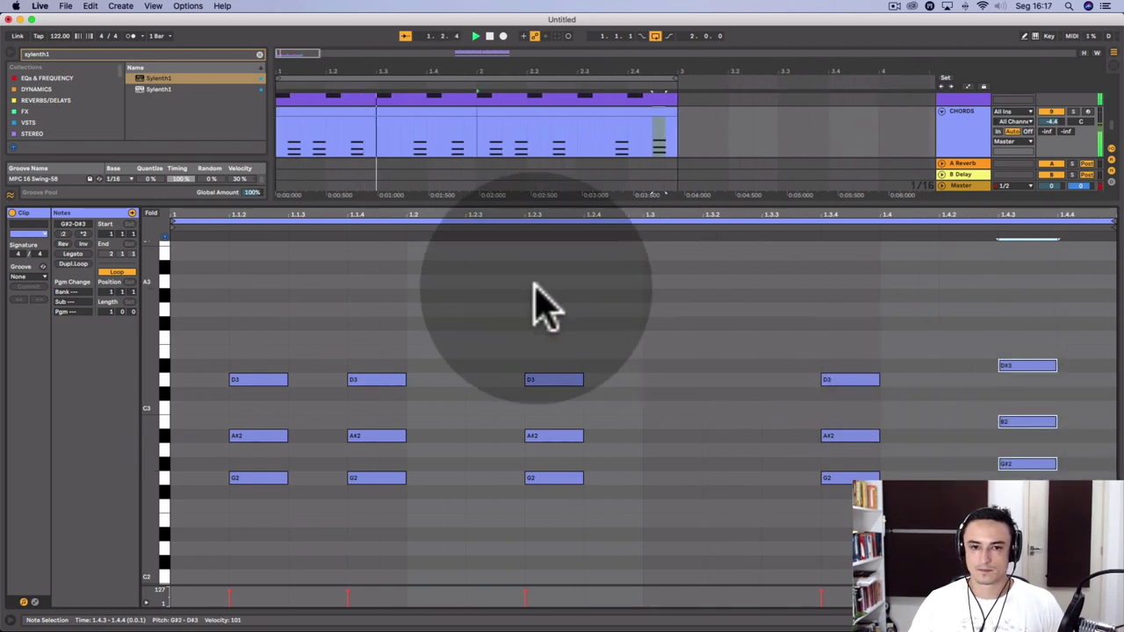
pyautogui.moveTo(582, 201); pyautogui.dragTo(823, 628)
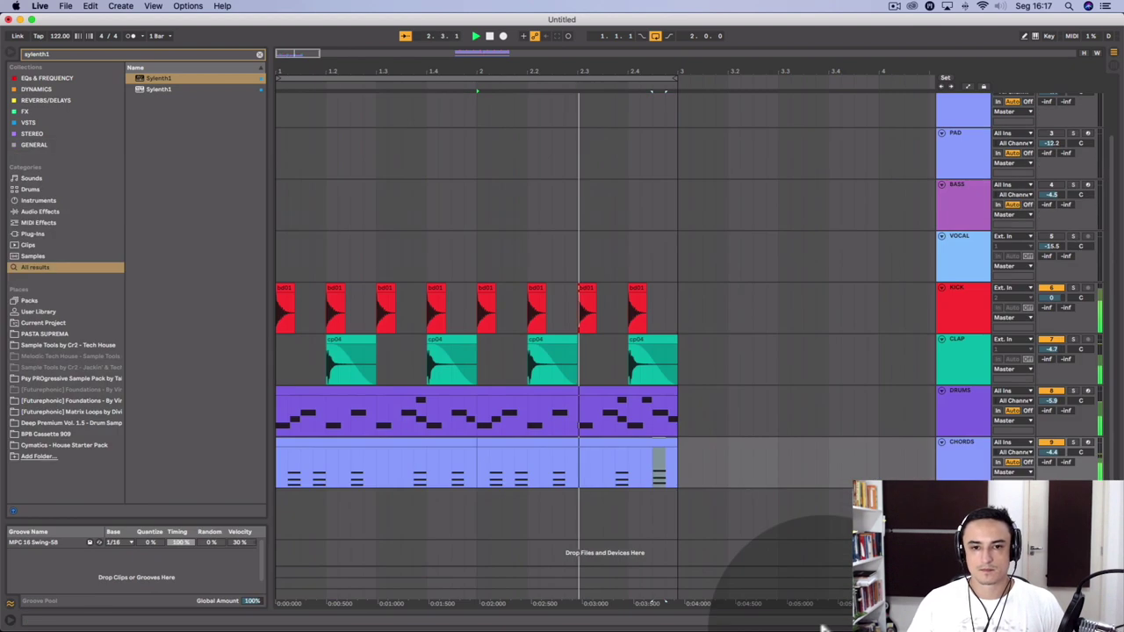
# Consolidate the two one-bar CHORDS clips into a single two-bar clip and open it in the note editor.
pyautogui.click(622, 439)
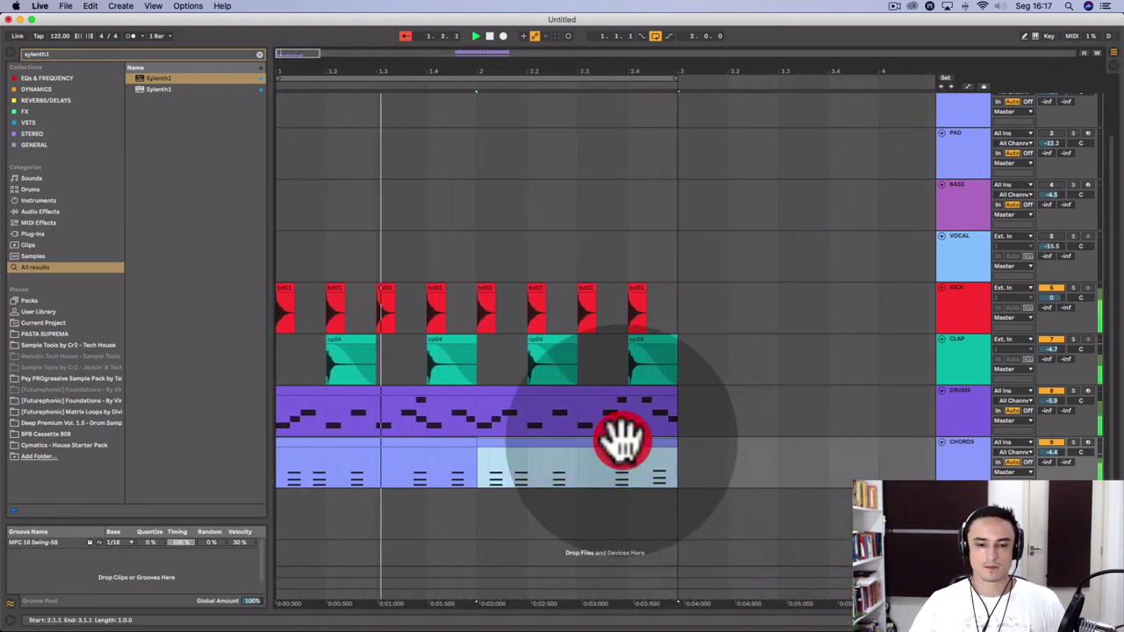
pyautogui.press('space')
pyautogui.keyDown('shift'); pyautogui.click(450, 440); pyautogui.keyUp('shift')
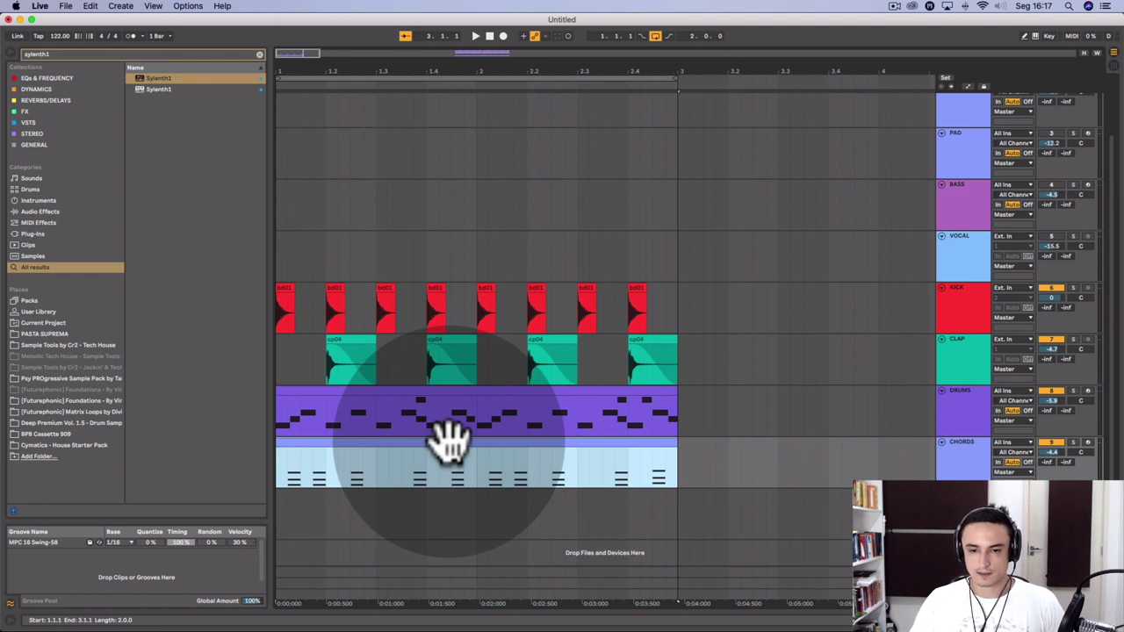
pyautogui.click(948, 456)
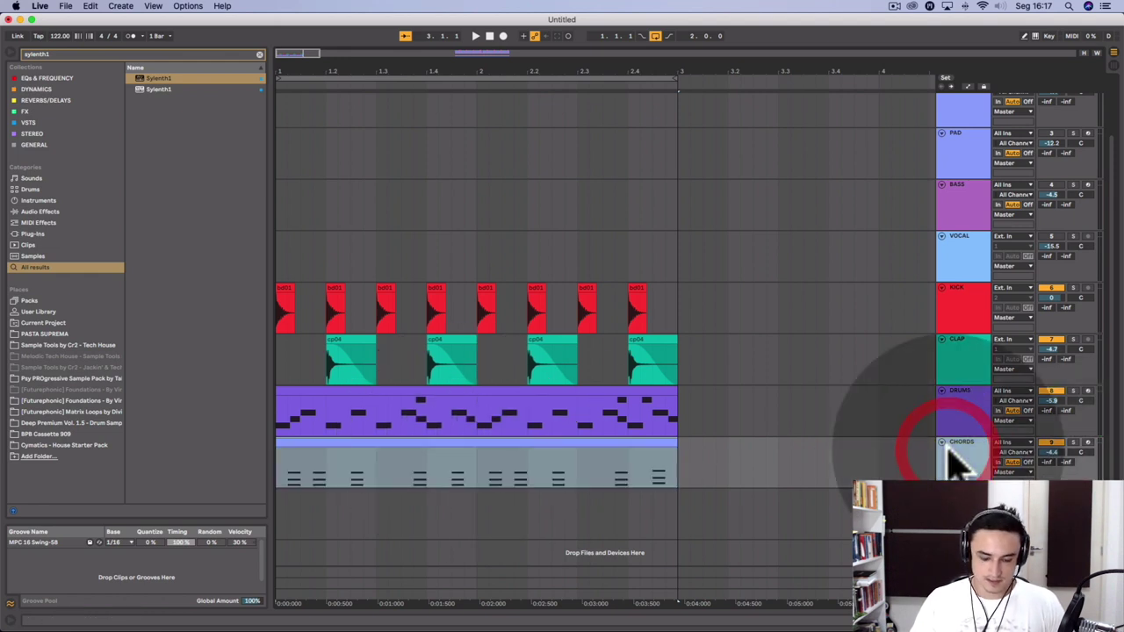
pyautogui.click(579, 444)
pyautogui.doubleClick(584, 443)
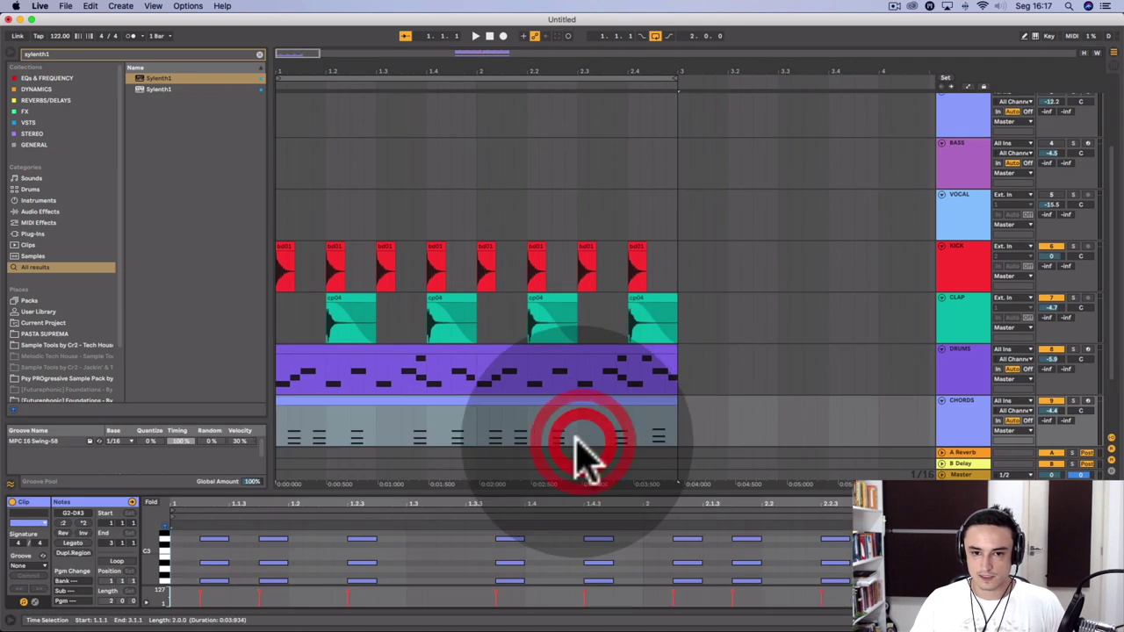
pyautogui.moveTo(579, 494); pyautogui.dragTo(597, 431)
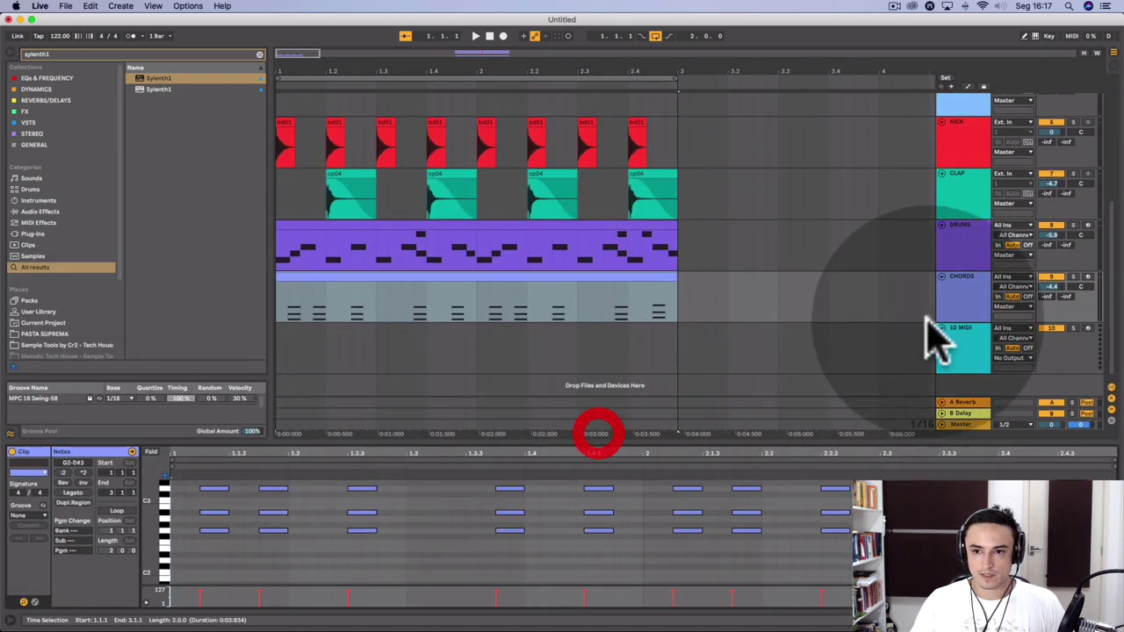
# Open Sylenth1 on the CHORDS track and set Filter A to Lowpass with its cutoff at about 0.49.
pyautogui.click(982, 289)
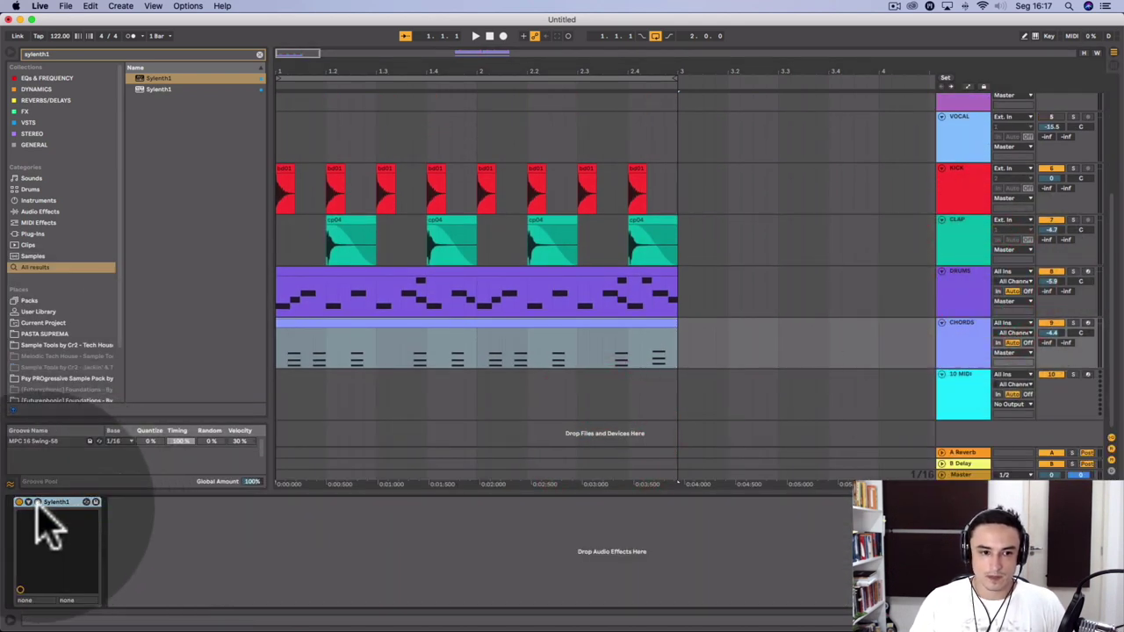
pyautogui.click(33, 502)
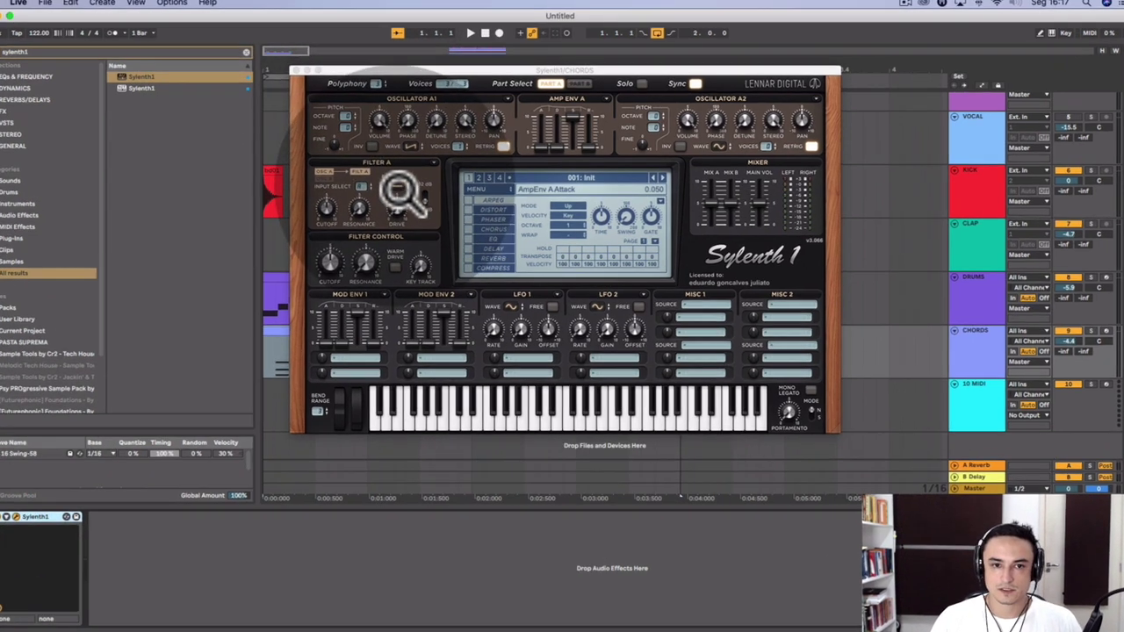
pyautogui.click(401, 182)
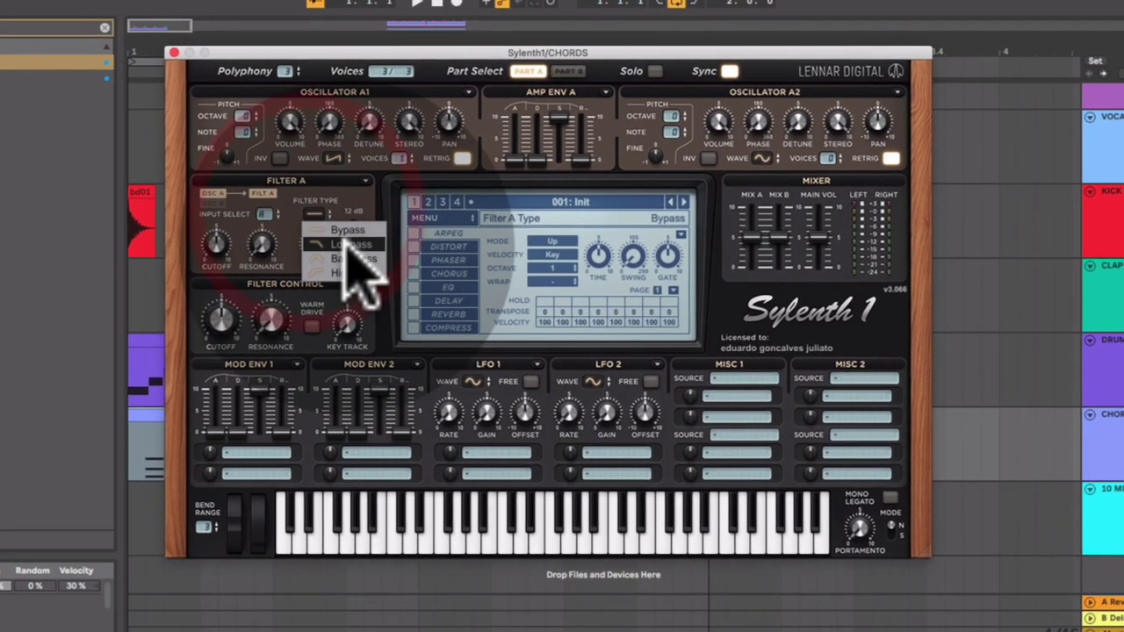
pyautogui.click(424, 204)
pyautogui.moveTo(209, 240); pyautogui.dragTo(217, 369)
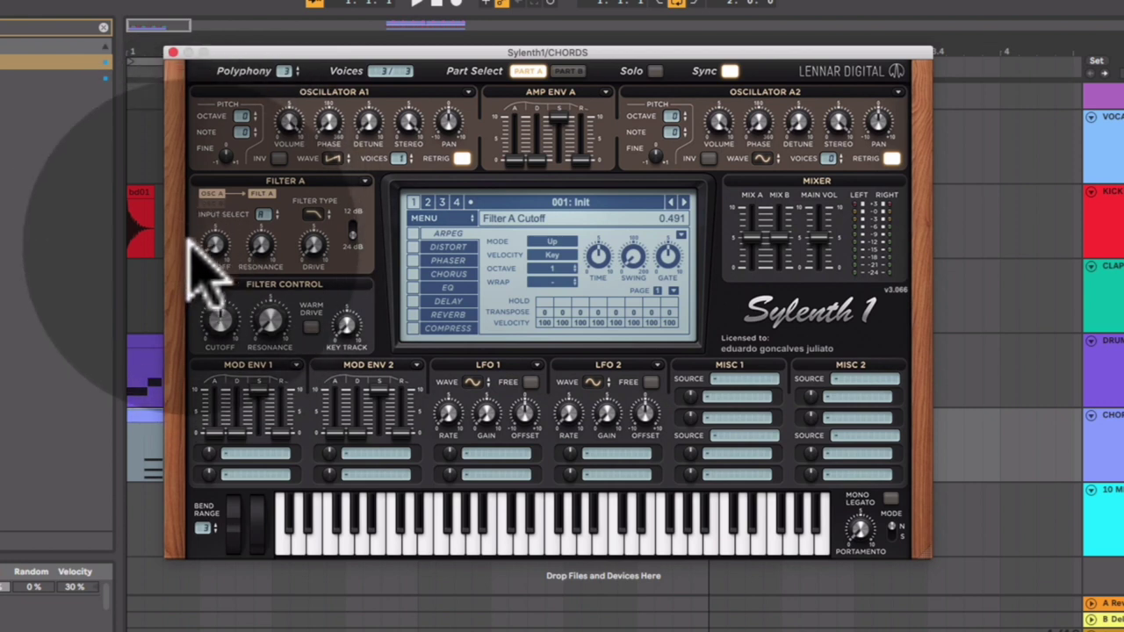
# Route Mod Env 2 to Cutoff A and B, dropping its sustain to zero and raising its decay to about 4.8.
pyautogui.click(390, 452)
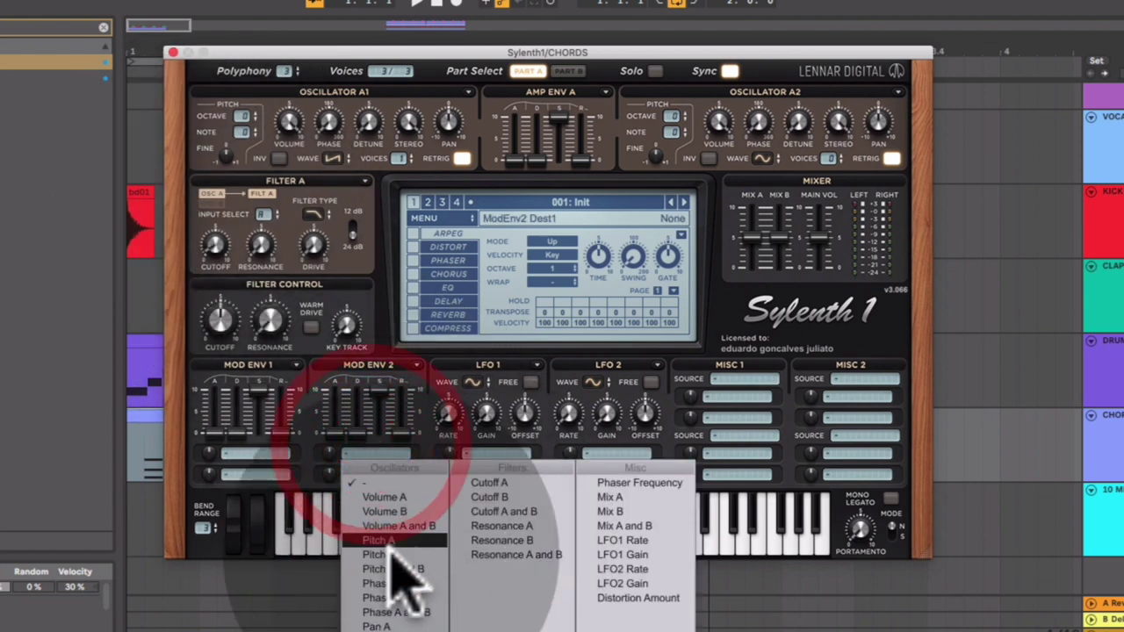
pyautogui.click(475, 511)
pyautogui.moveTo(379, 387); pyautogui.dragTo(395, 611)
pyautogui.moveTo(362, 429); pyautogui.dragTo(362, 346)
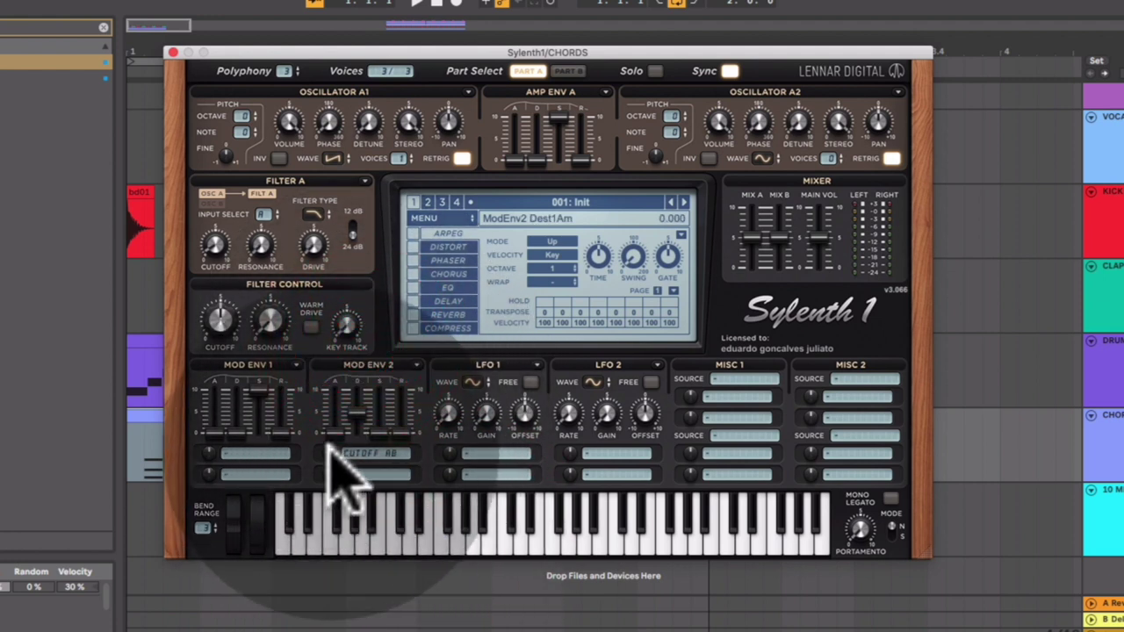
# Raise Mod Env 2's modulation amount on the cutoff and fine-tune its decay while the loop plays.
pyautogui.moveTo(329, 449); pyautogui.dragTo(320, 376)
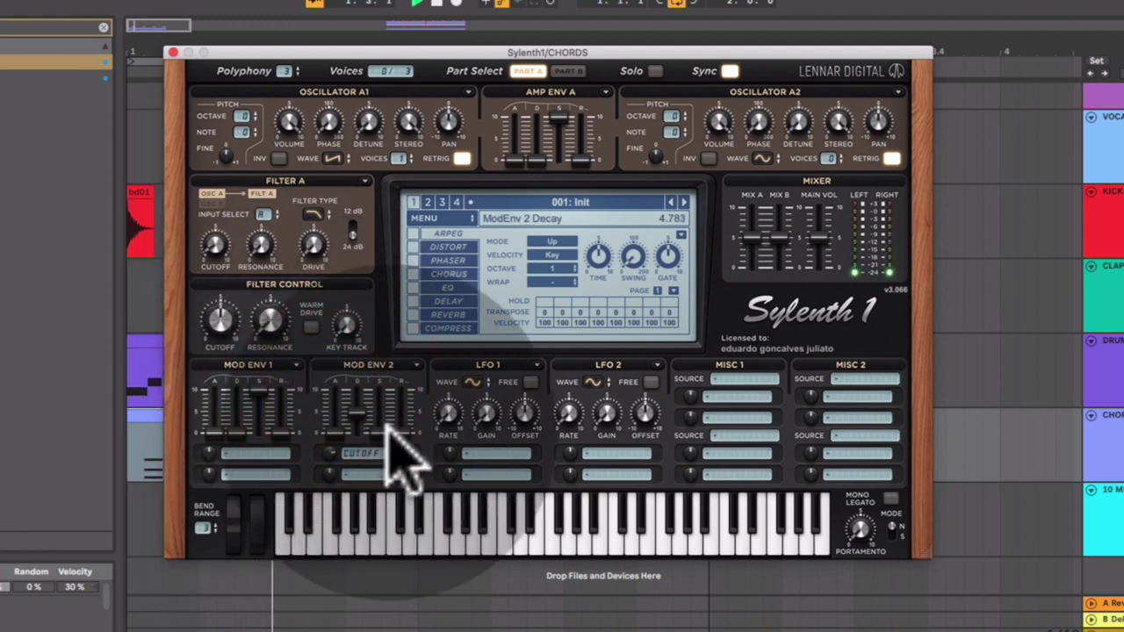
pyautogui.moveTo(329, 452)
pyautogui.mouseDown()
pyautogui.moveTo(329, 409)
pyautogui.moveTo(319, 436)
pyautogui.mouseUp()
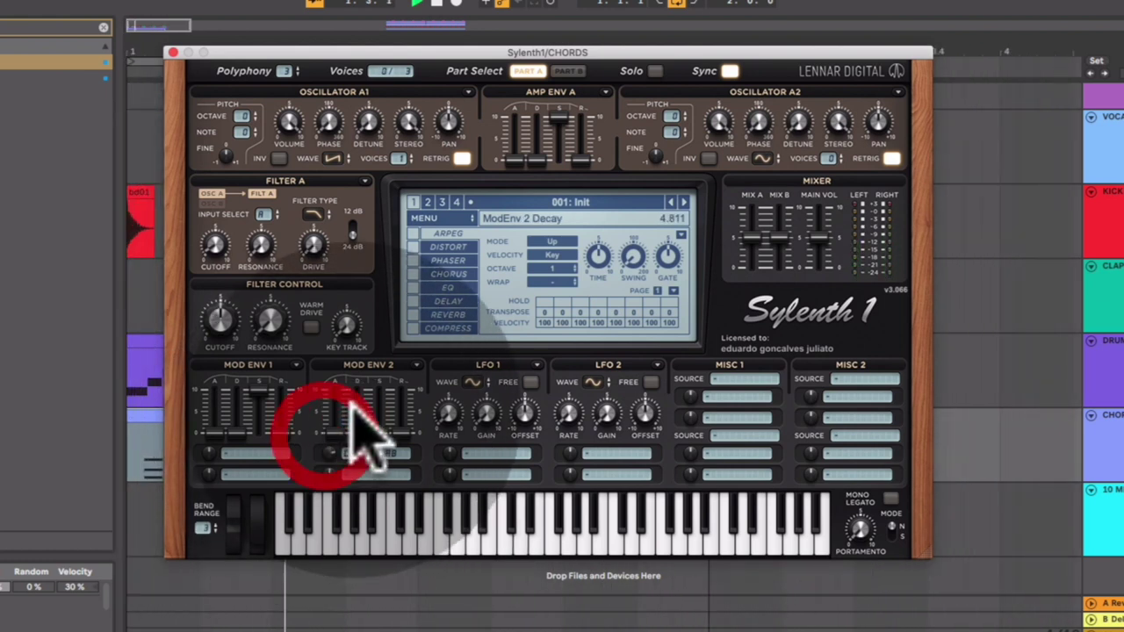
pyautogui.moveTo(352, 401)
pyautogui.mouseDown()
pyautogui.moveTo(353, 366)
pyautogui.moveTo(355, 455)
pyautogui.moveTo(357, 409)
pyautogui.mouseUp()
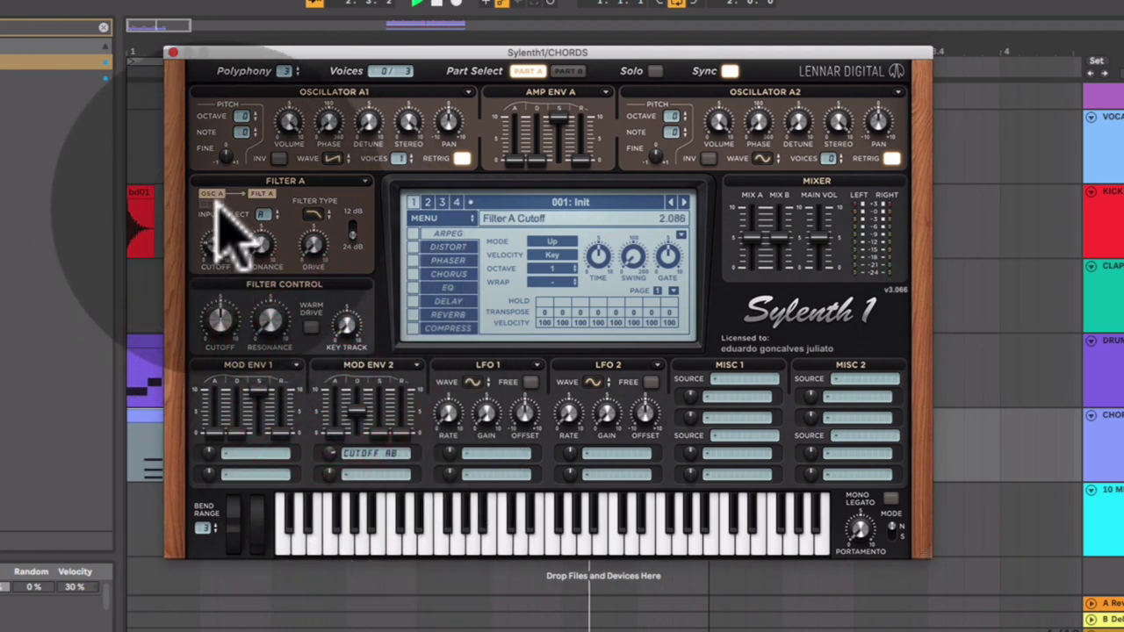
# Adjust Filter A's cutoff and drive, enable Warm Drive, and lower Key Track to about 0.46 in Filter Control.
pyautogui.moveTo(217, 204); pyautogui.dragTo(221, 226)
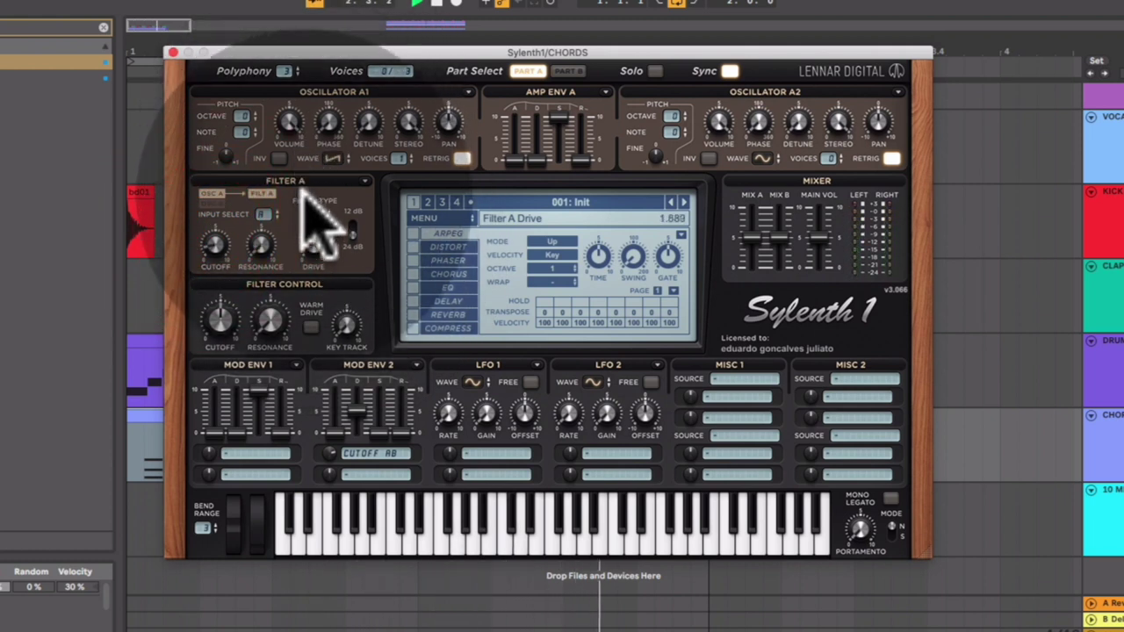
pyautogui.moveTo(303, 196); pyautogui.dragTo(303, 213)
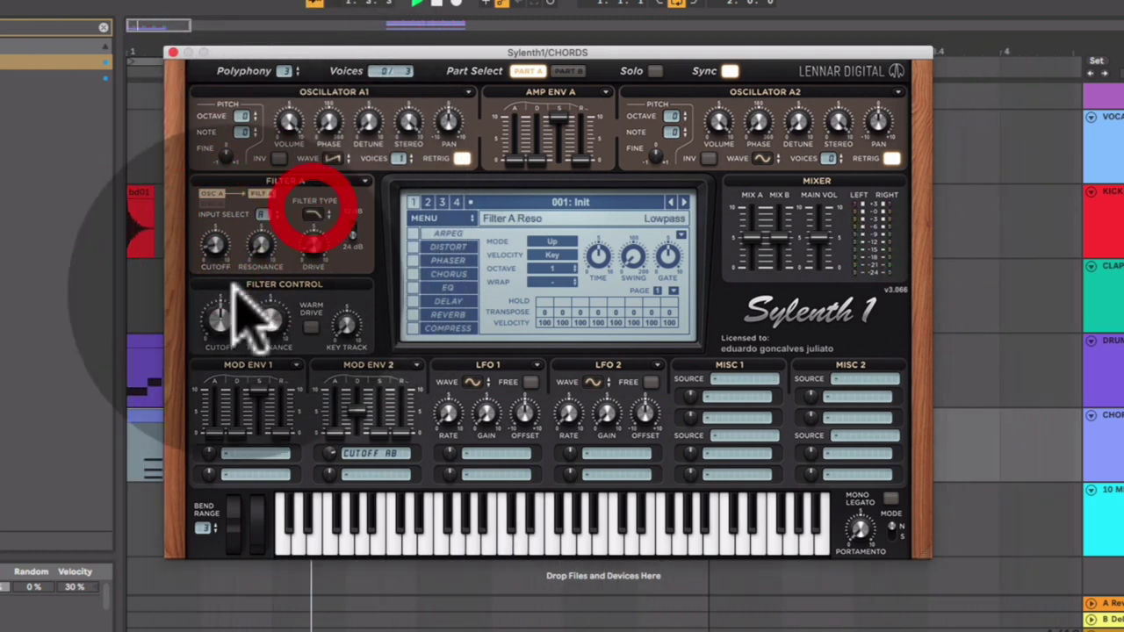
pyautogui.click(310, 327)
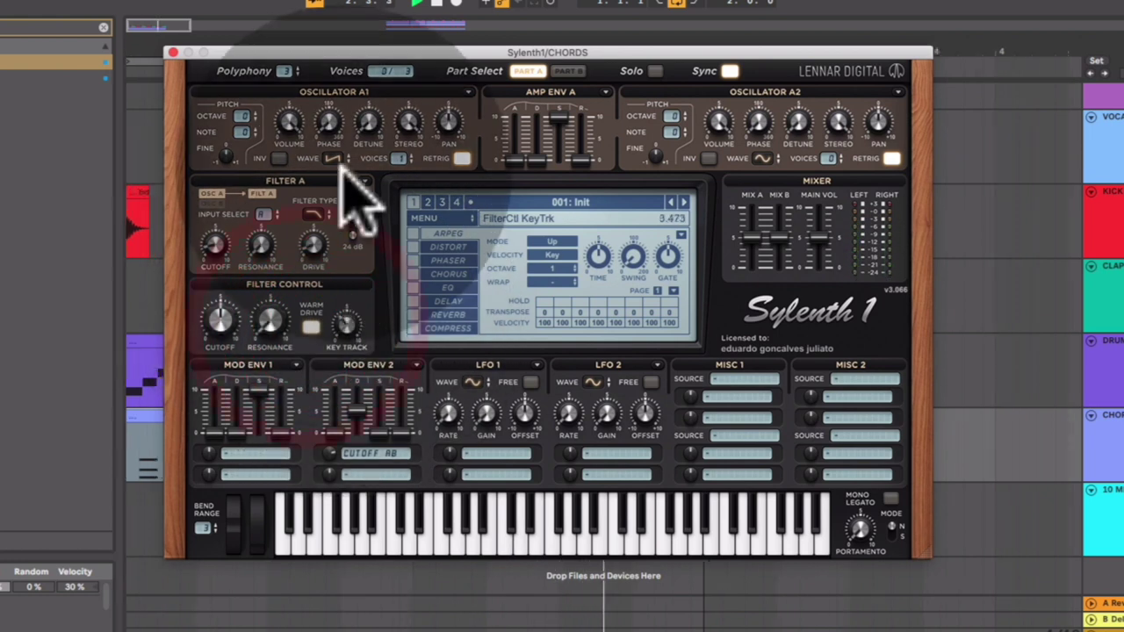
pyautogui.moveTo(340, 290); pyautogui.dragTo(338, 298)
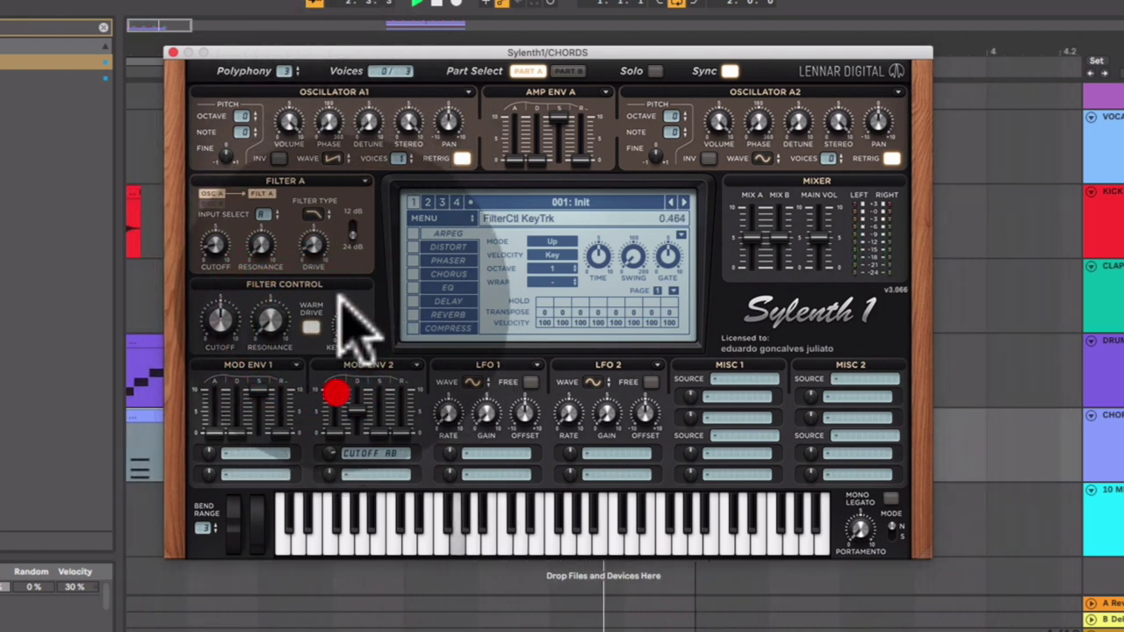
# Set Mod Env 2's cutoff modulation amount to about 4.88 and readjust its decay, then stop playback.
pyautogui.moveTo(329, 454)
pyautogui.mouseDown()
pyautogui.moveTo(334, 413)
pyautogui.moveTo(327, 474)
pyautogui.moveTo(330, 458)
pyautogui.mouseUp()
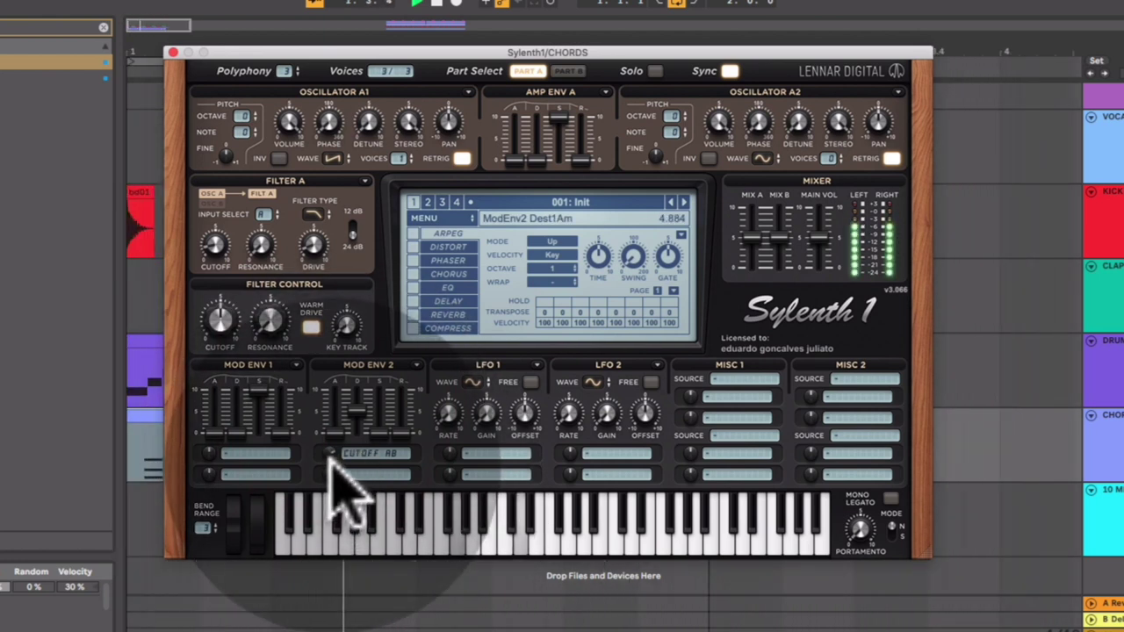
pyautogui.moveTo(356, 409)
pyautogui.mouseDown()
pyautogui.moveTo(351, 434)
pyautogui.moveTo(359, 406)
pyautogui.mouseUp()
pyautogui.press('space')
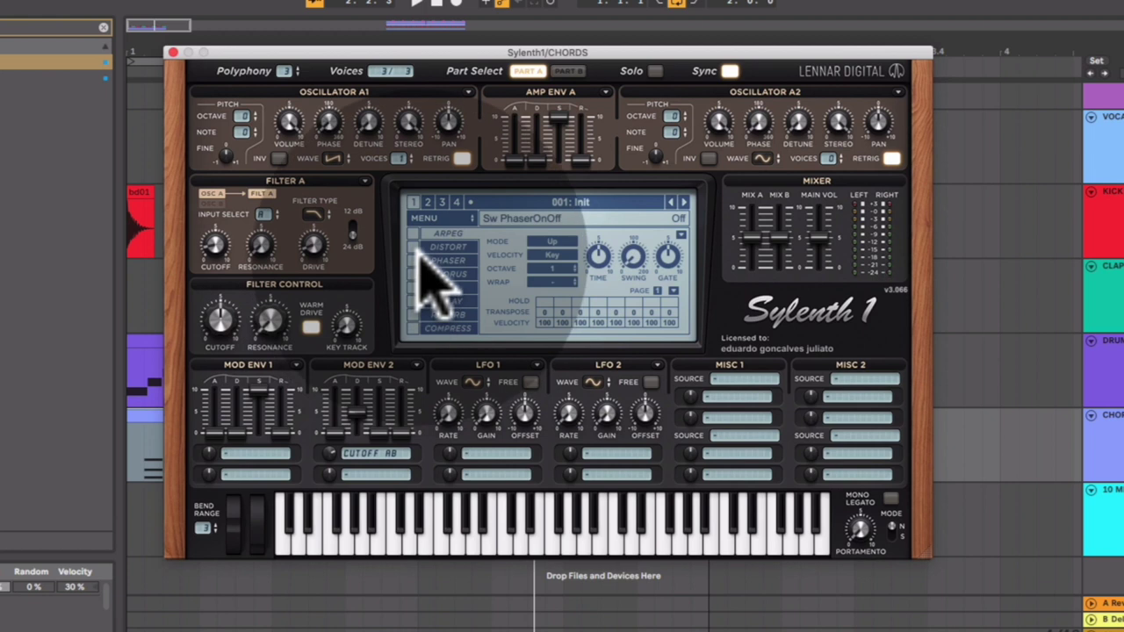
# Enable Sylenth1's Delay effect and raise its width to about 78%, auditioning it with the loop.
pyautogui.click(413, 300)
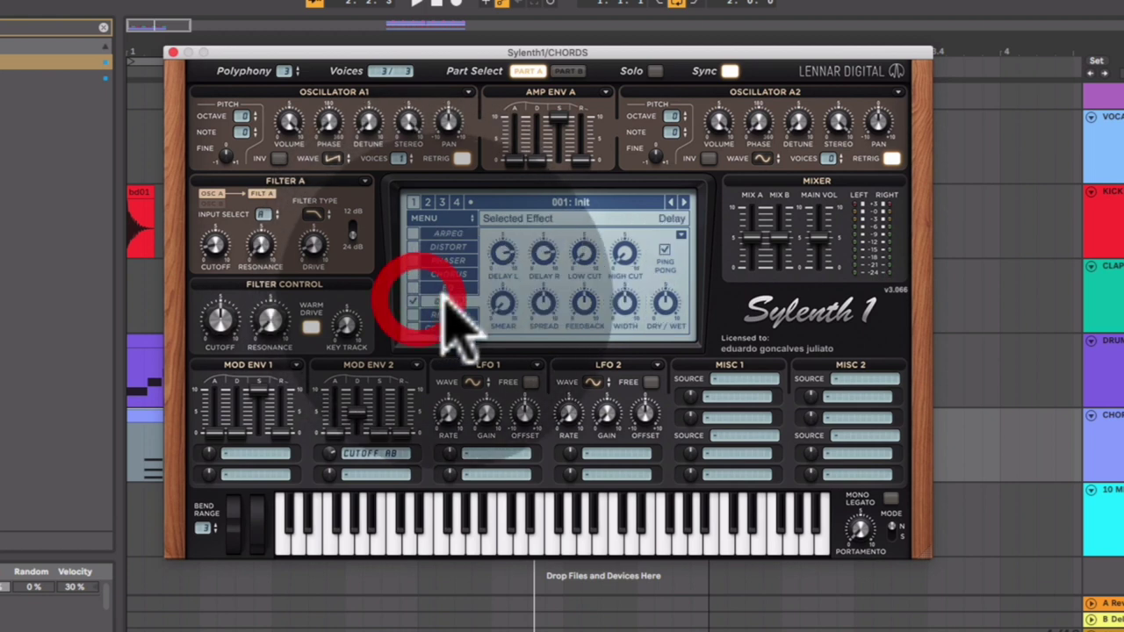
pyautogui.click(541, 267)
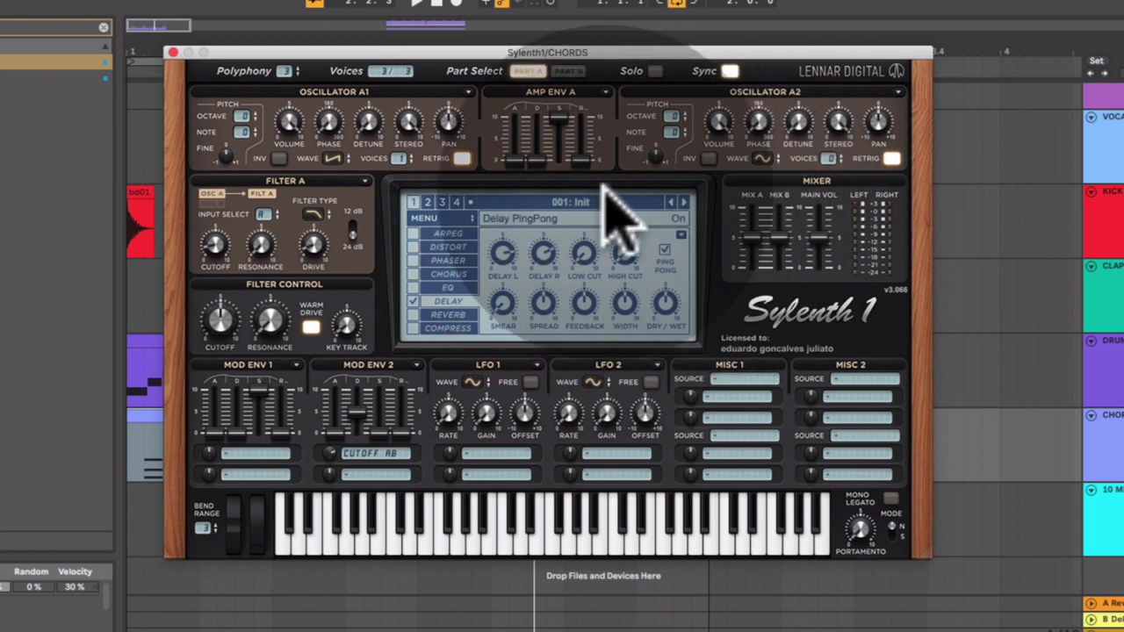
pyautogui.click(504, 255)
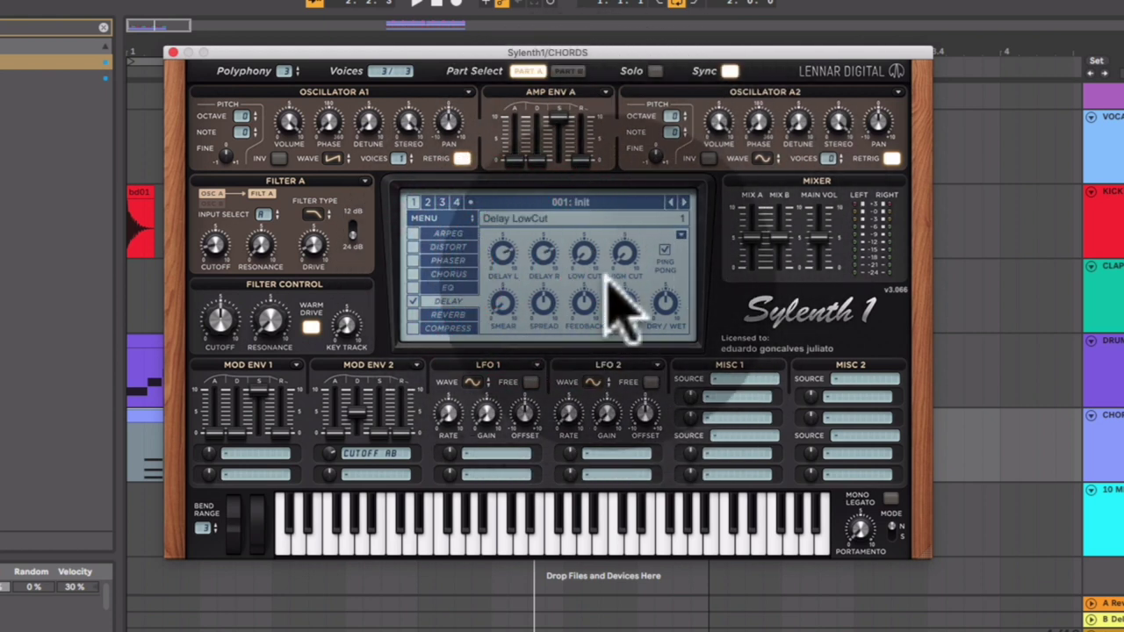
pyautogui.press('space')
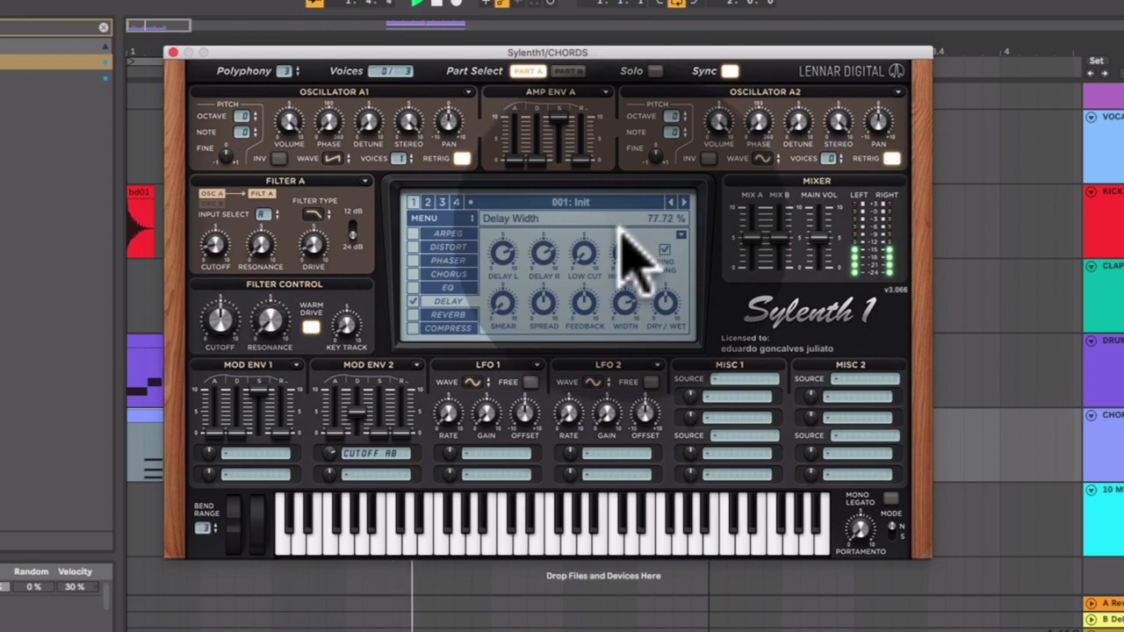
pyautogui.moveTo(619, 239); pyautogui.dragTo(619, 254)
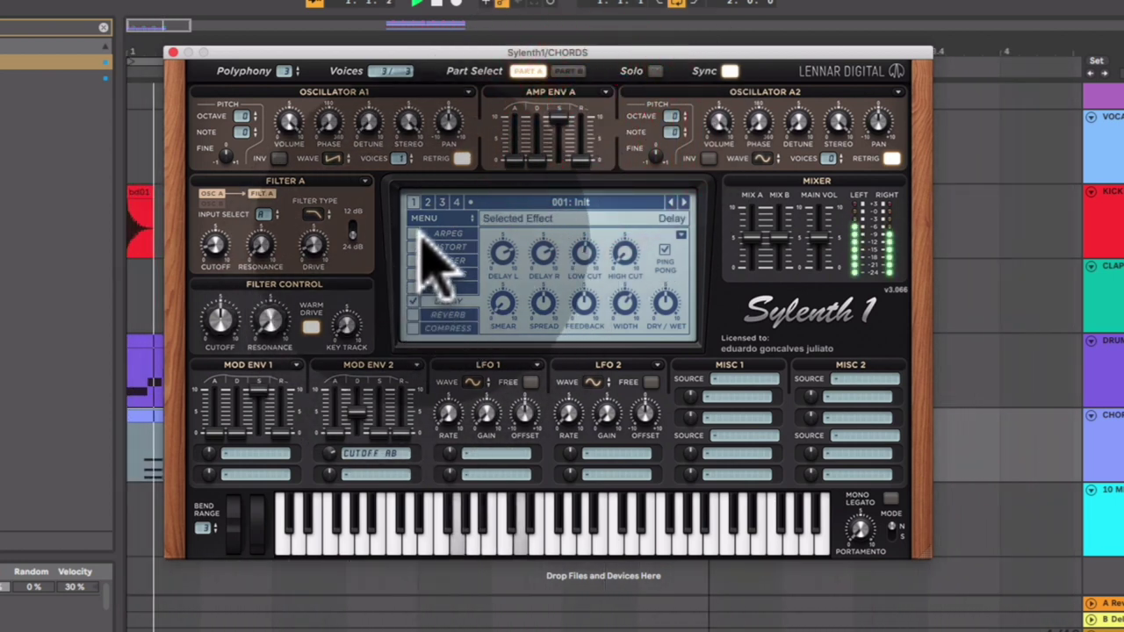
pyautogui.press('space')
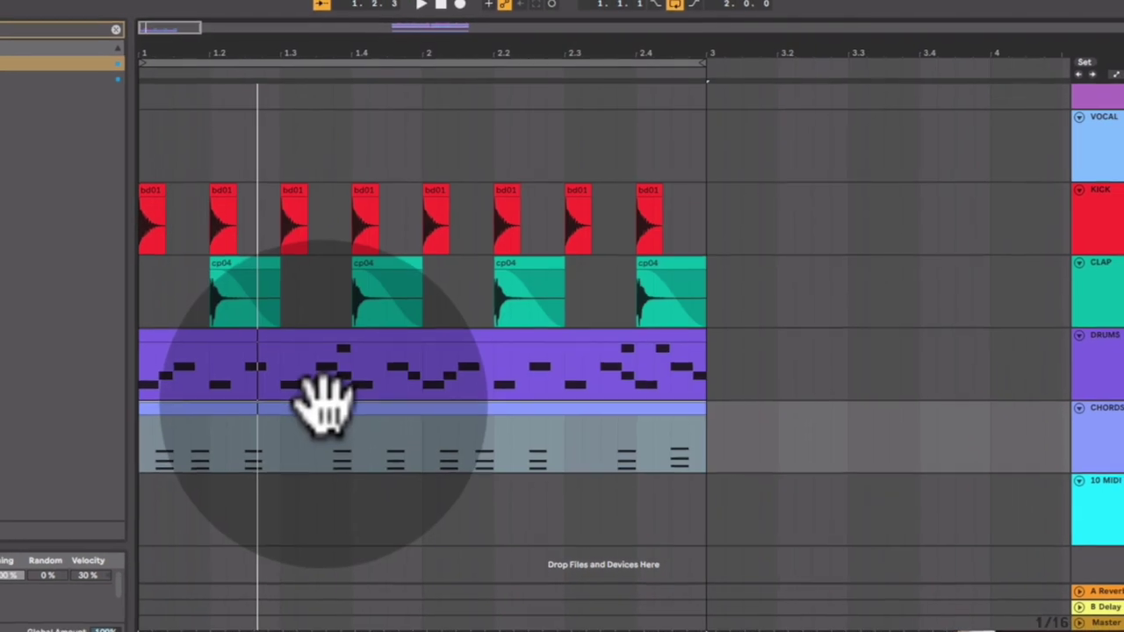
# Apply the MPC 16 Swing-58 groove to the CHORDS clip and commit it while the loop plays.
pyautogui.click(323, 404)
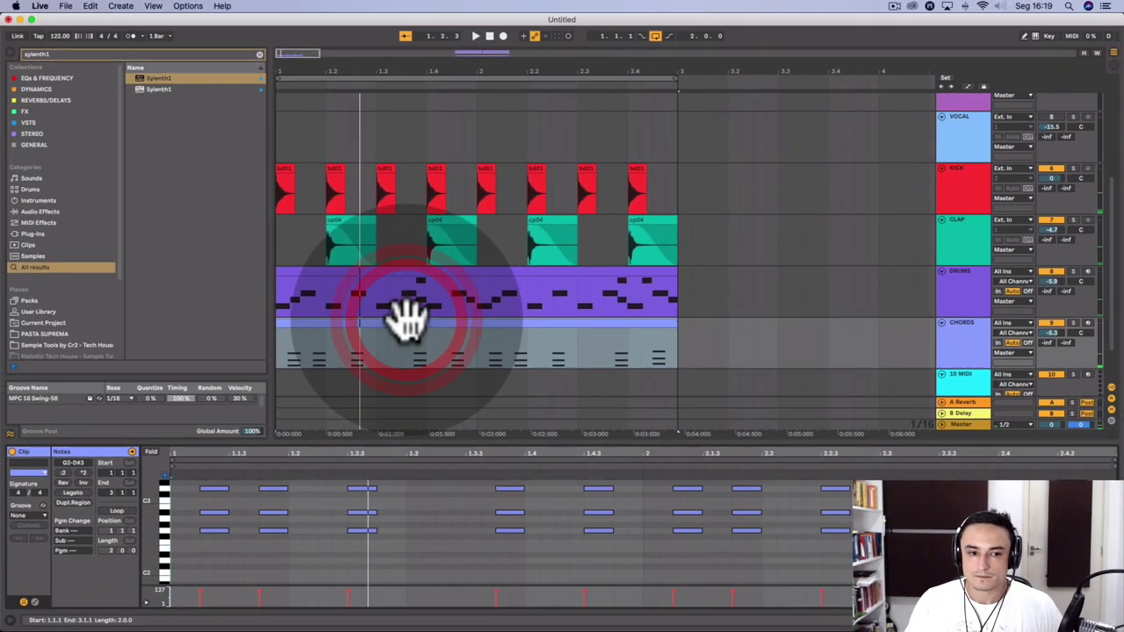
pyautogui.click(31, 399)
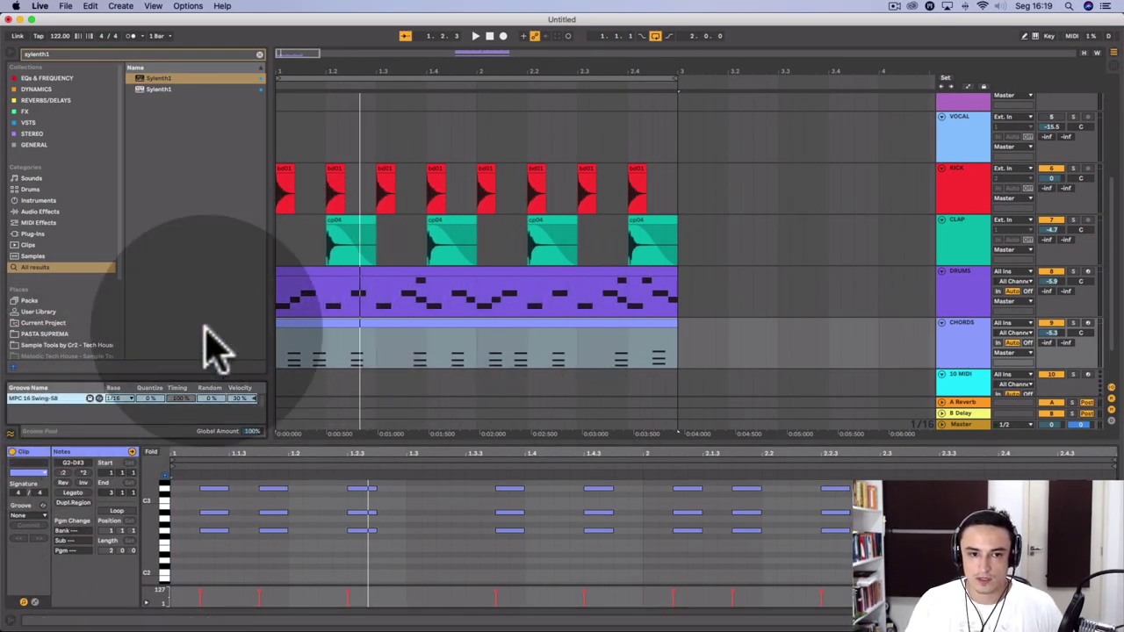
pyautogui.moveTo(35, 399); pyautogui.dragTo(369, 364)
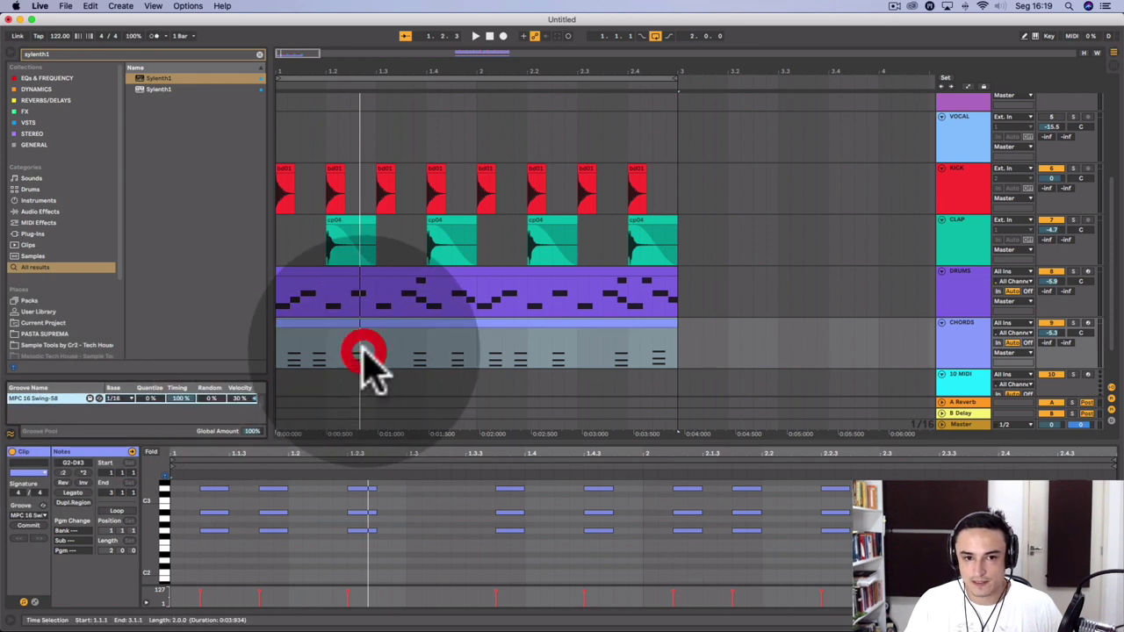
pyautogui.click(370, 322)
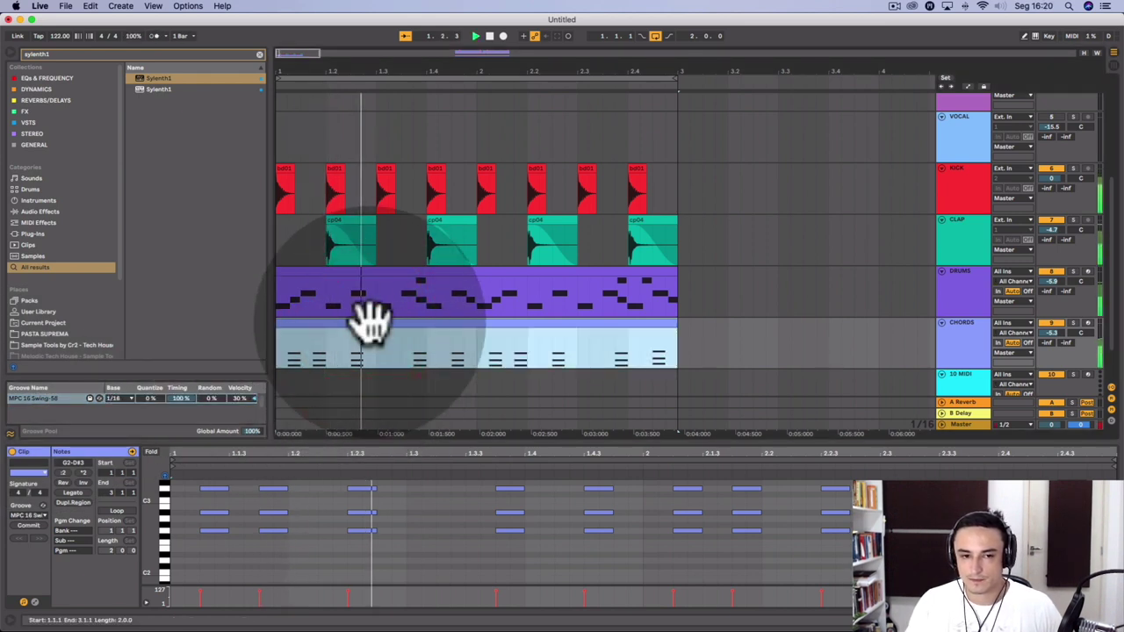
pyautogui.click(28, 524)
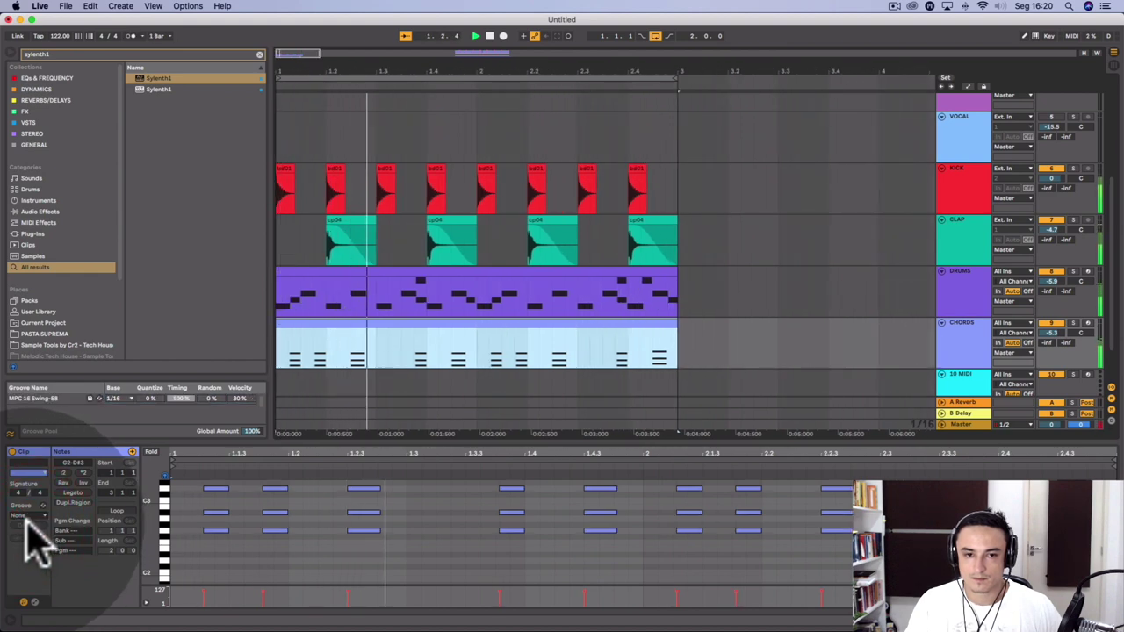
# Duplicate the CHORDS track and delete every note except the first chord in the copied clip.
pyautogui.rightClick(970, 298)
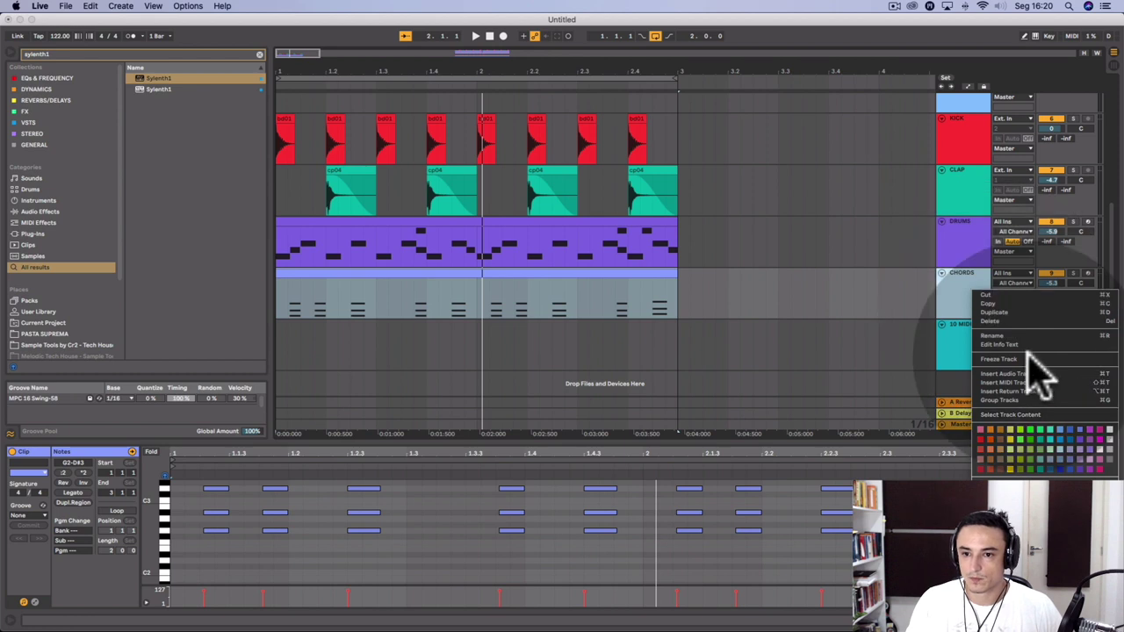
pyautogui.click(1018, 313)
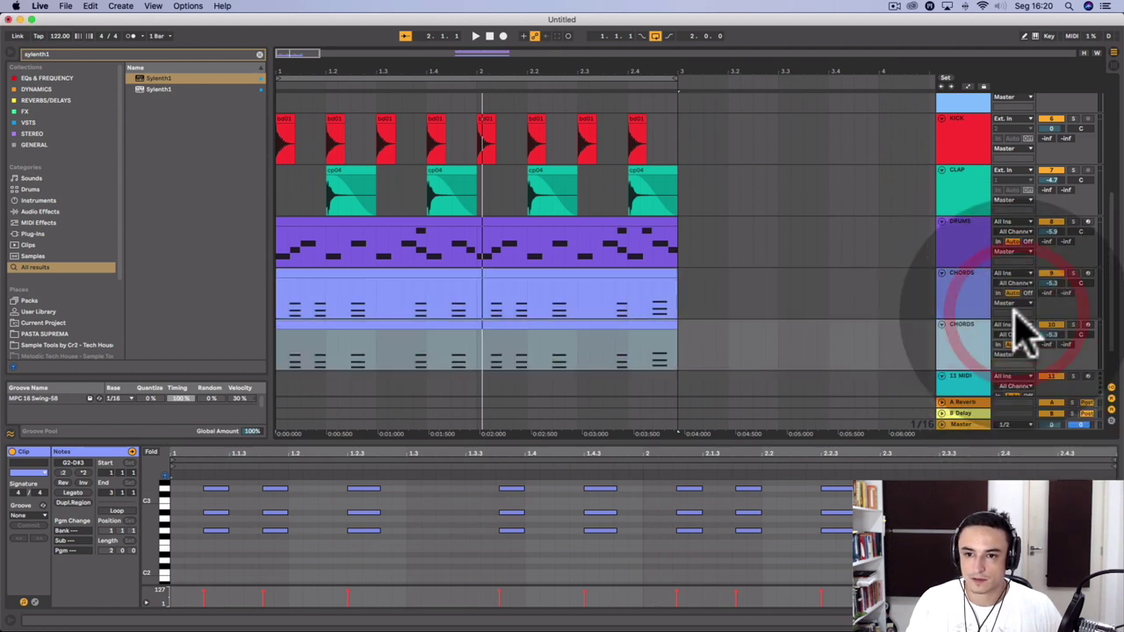
pyautogui.click(963, 334)
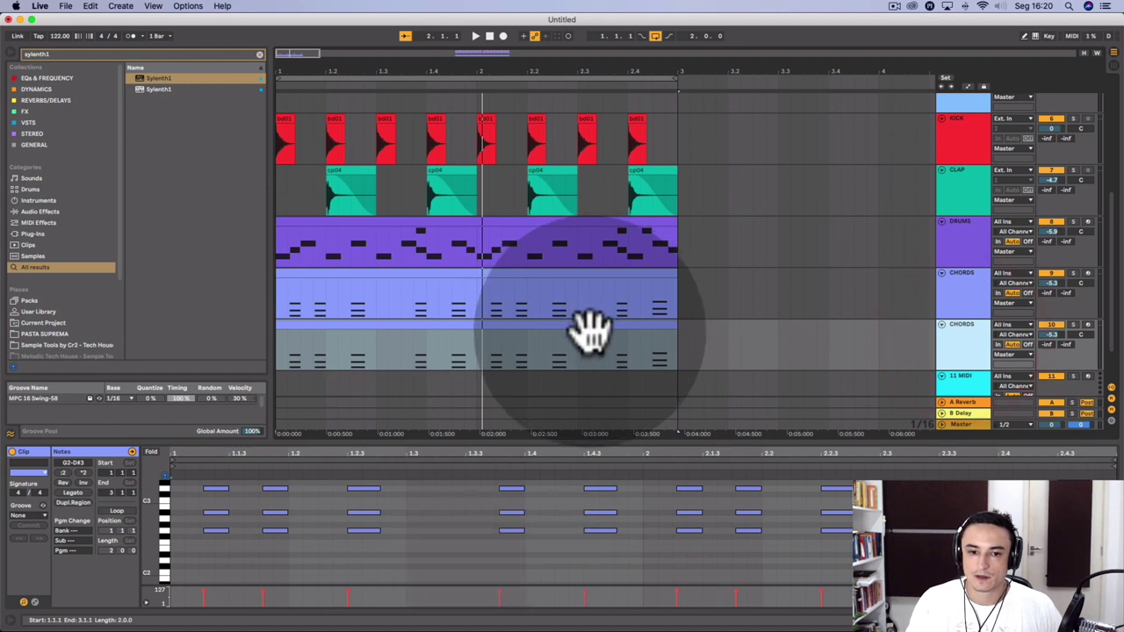
pyautogui.moveTo(1097, 560); pyautogui.dragTo(246, 472)
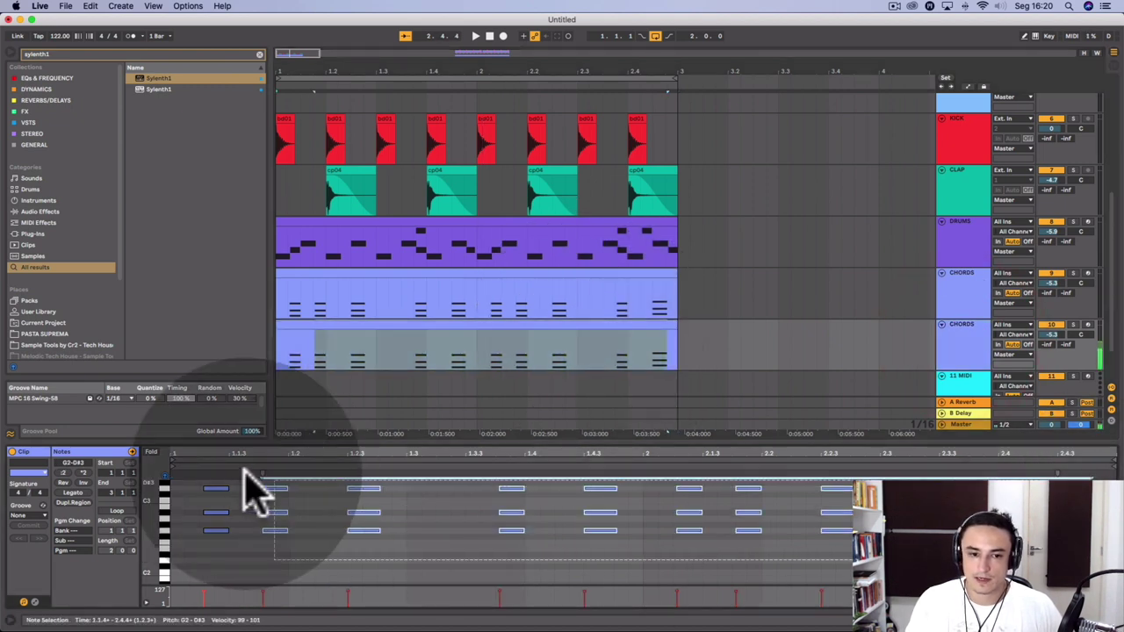
pyautogui.press('Delete')
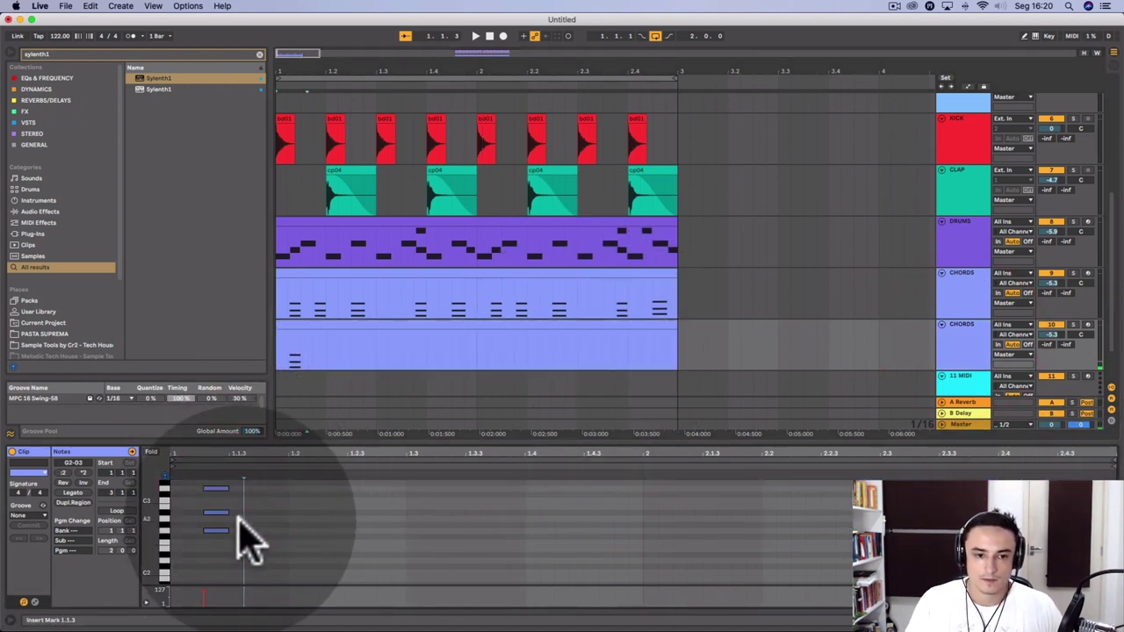
# Reduce the copied clip's chord to its G note, starting at 1.1.1 and spanning both bars, transposed up an octave to G3.
pyautogui.moveTo(239, 520); pyautogui.dragTo(171, 478)
pyautogui.click(166, 474)
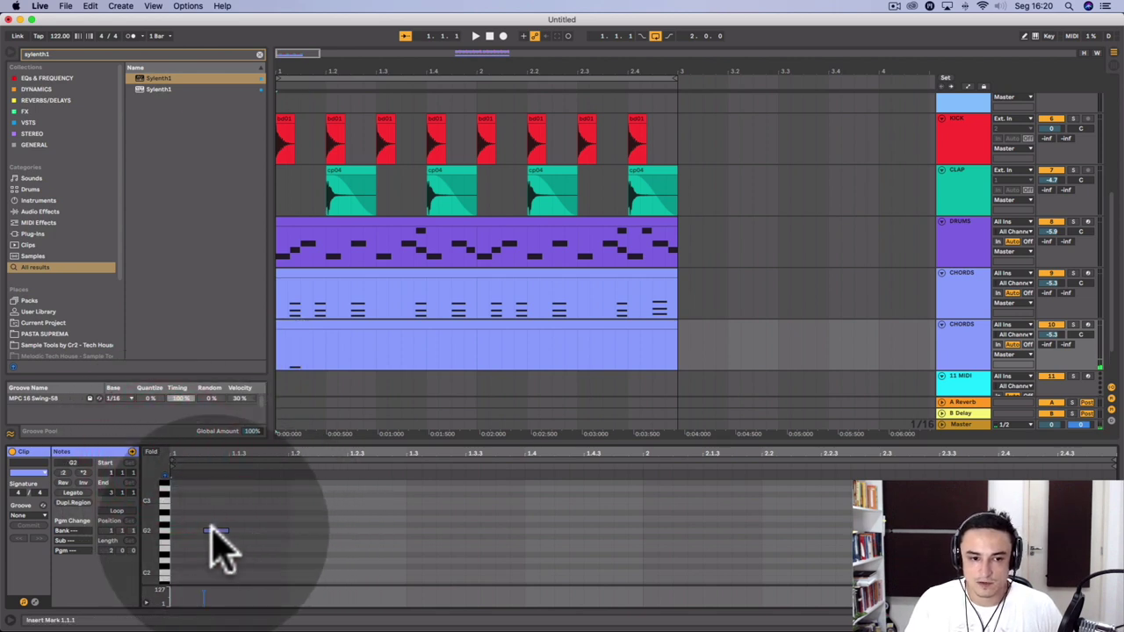
pyautogui.moveTo(208, 533)
pyautogui.mouseDown()
pyautogui.moveTo(193, 537)
pyautogui.moveTo(230, 534)
pyautogui.mouseUp()
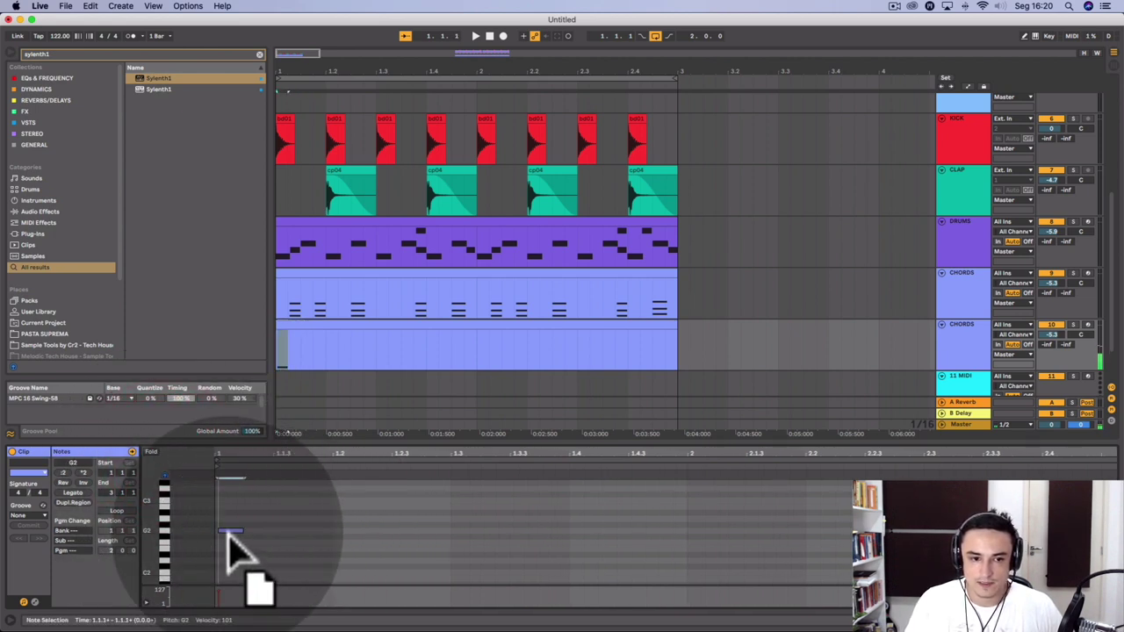
pyautogui.click(219, 530)
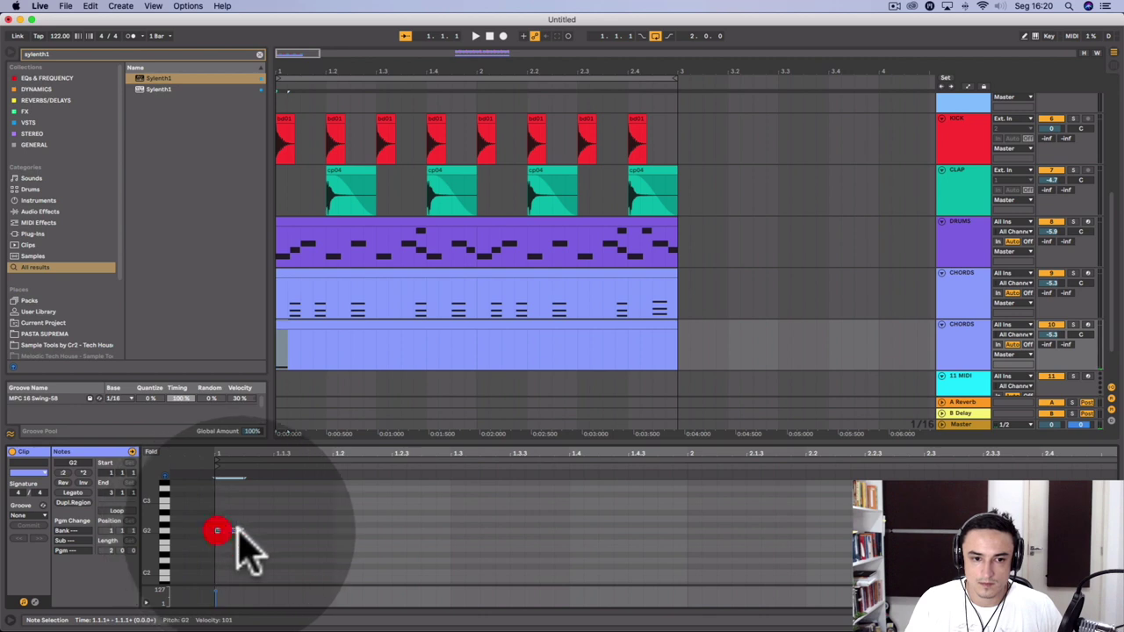
pyautogui.moveTo(237, 531); pyautogui.dragTo(852, 531)
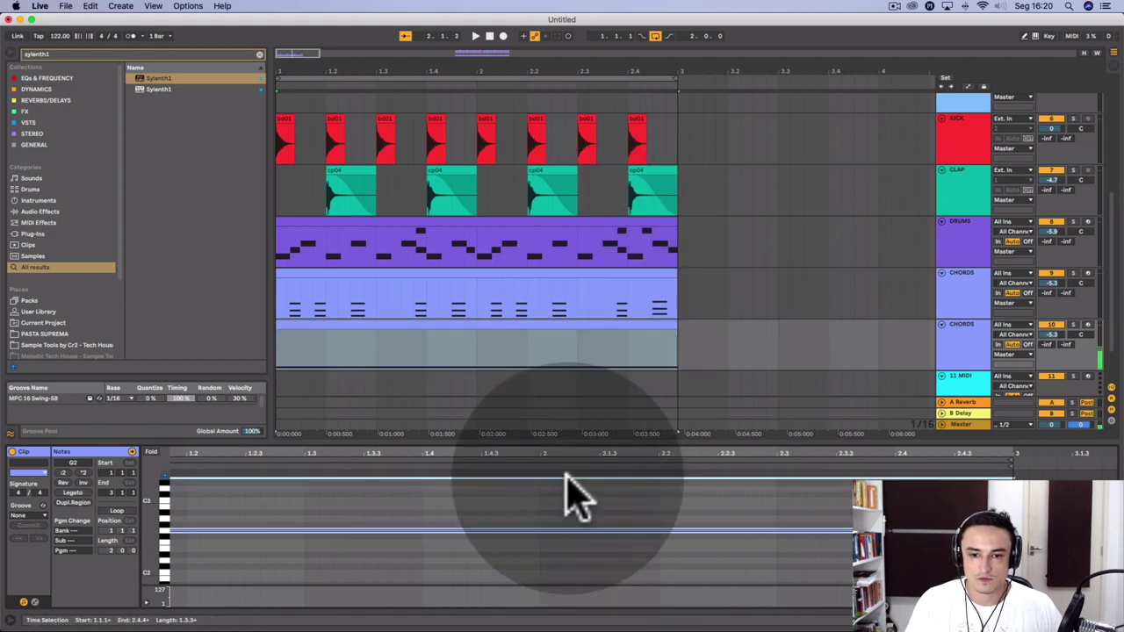
pyautogui.hotkey('shift', 'Up')
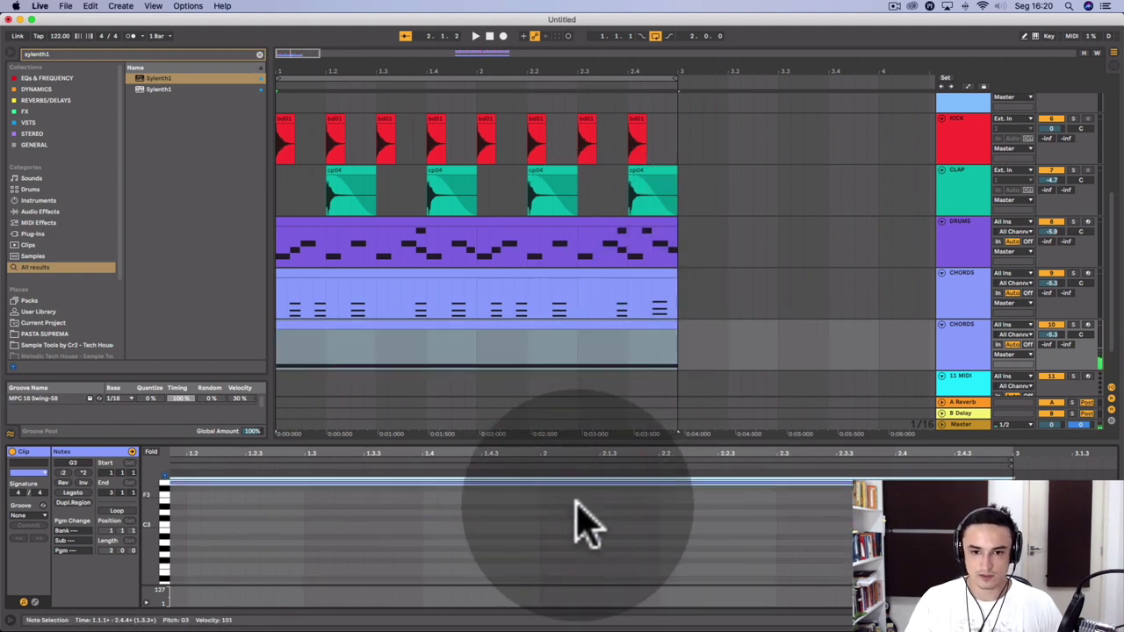
# Audition pad presets in the copied track's Sylenth1 from 101: PD ChillPad while the loop plays, and load 103: PD MoonCloud.
pyautogui.click(960, 343)
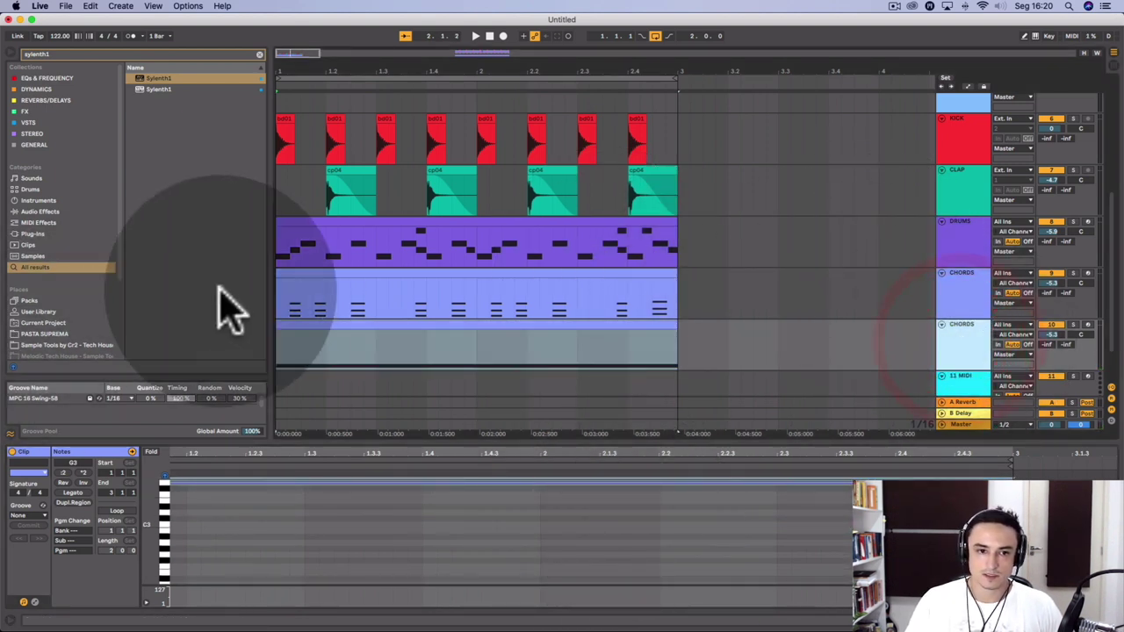
pyautogui.click(360, 323)
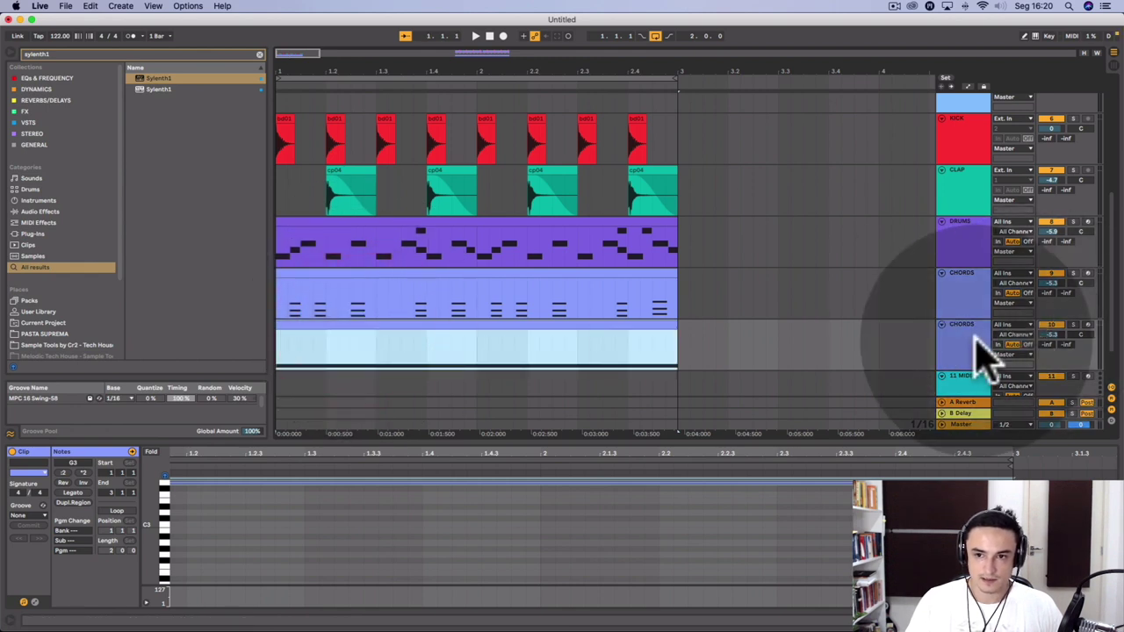
pyautogui.click(973, 338)
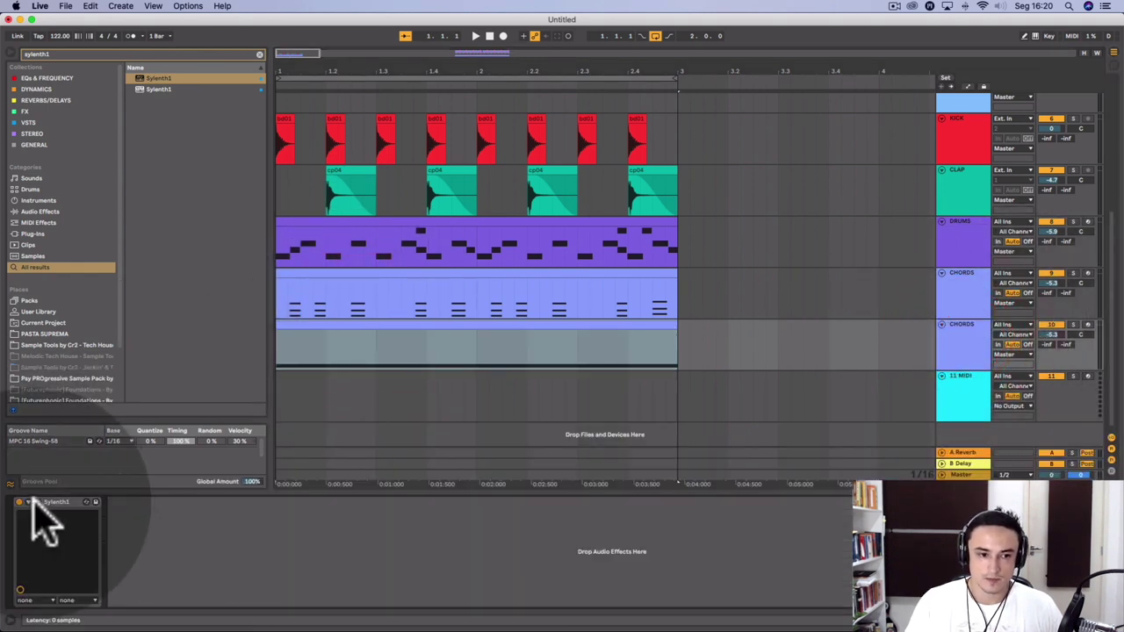
pyautogui.click(33, 502)
pyautogui.click(566, 173)
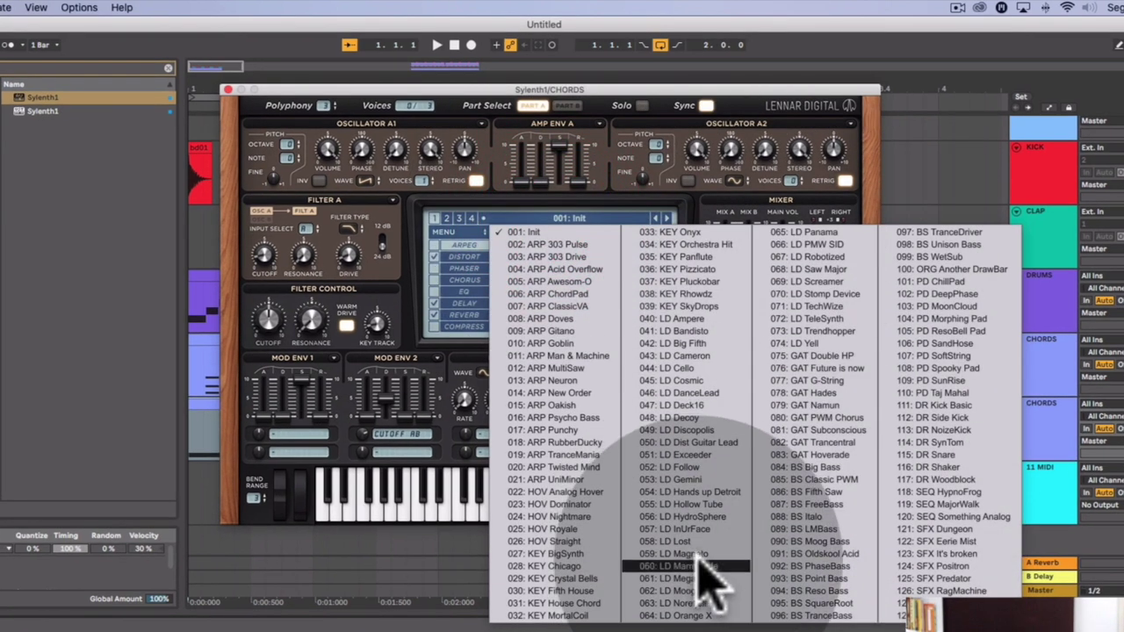
pyautogui.click(944, 281)
pyautogui.press('space')
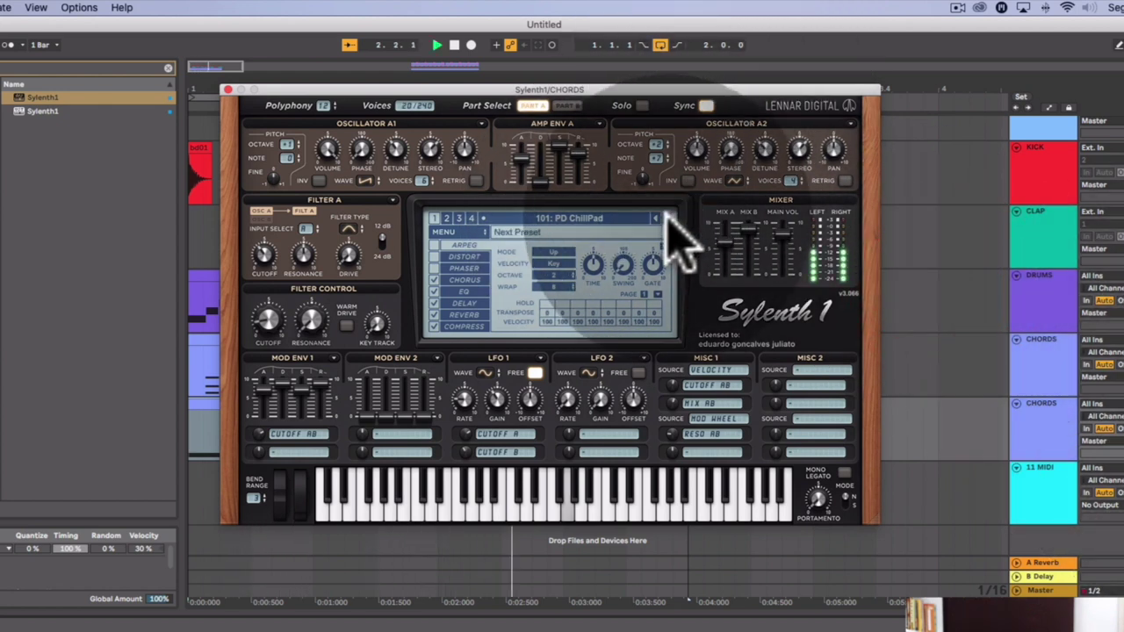
pyautogui.click(666, 218)
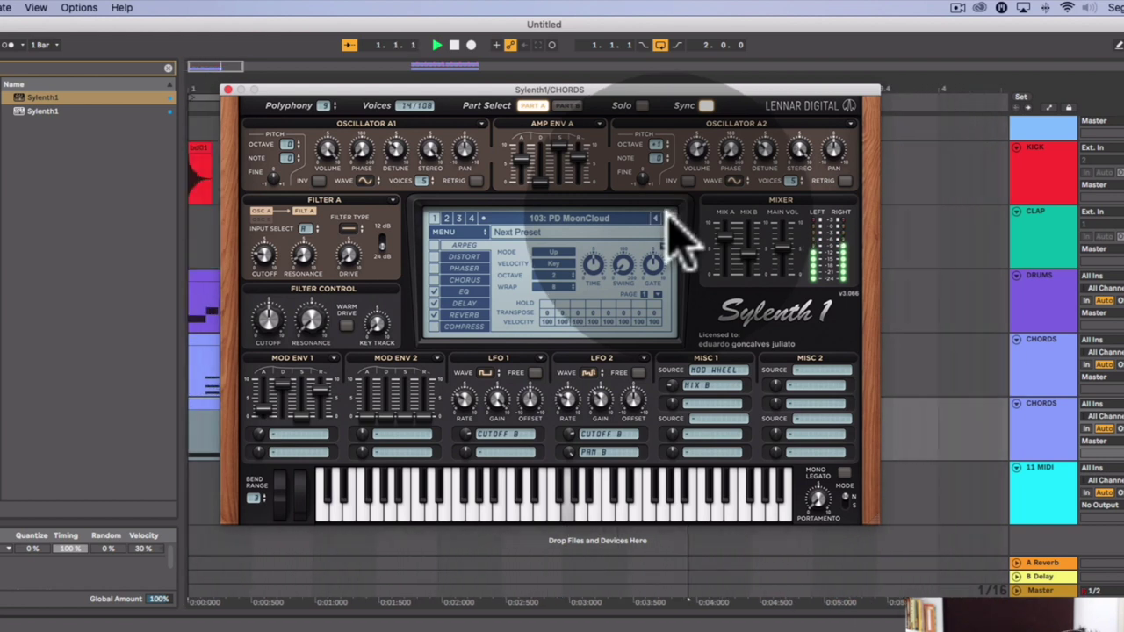
# Lower the copied CHORDS track's volume to -23.2 dB against the playing loop and close its Sylenth1 window.
pyautogui.moveTo(254, 313); pyautogui.dragTo(247, 374)
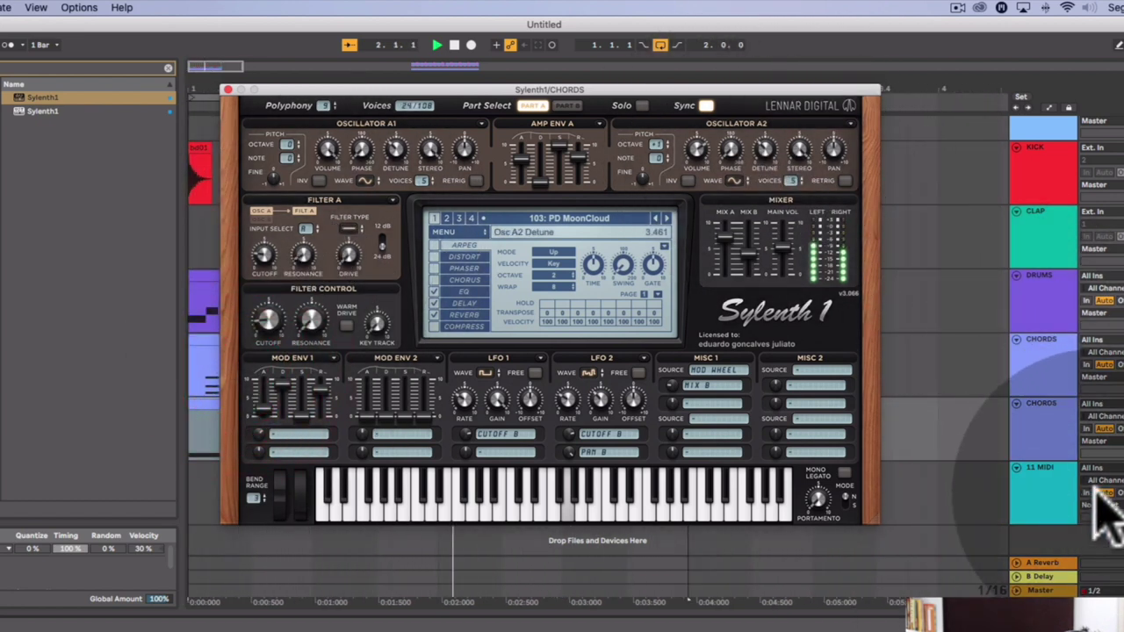
pyautogui.click(1121, 416)
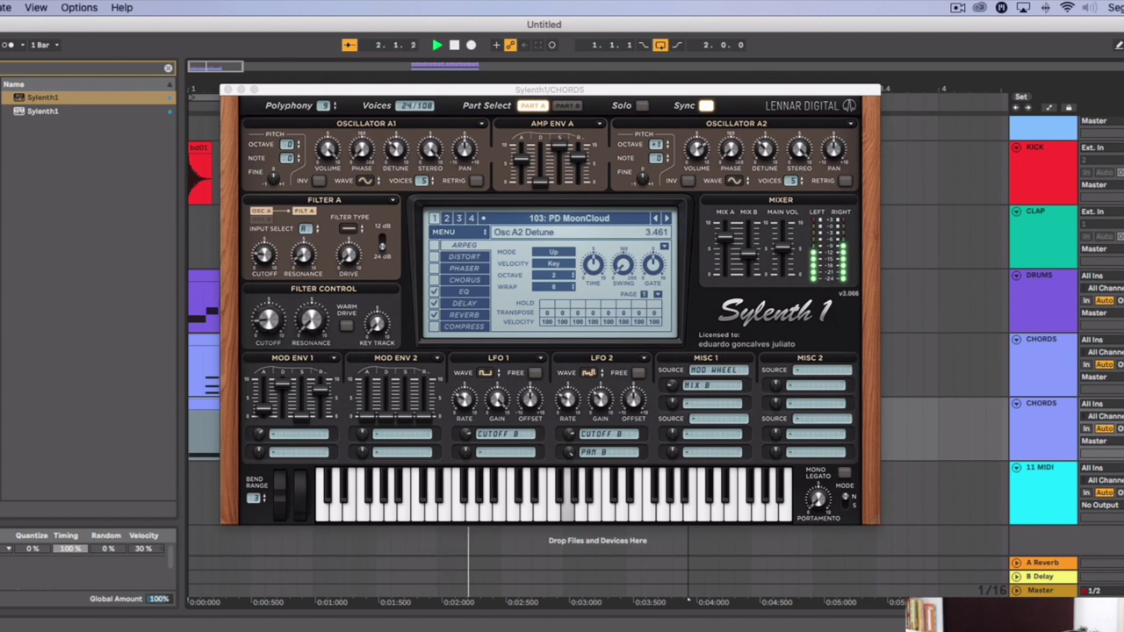
pyautogui.click(227, 90)
# Duplicate the pad-sound CHORDS track and rename the original PAD and its copy BASS.
pyautogui.rightClick(1058, 426)
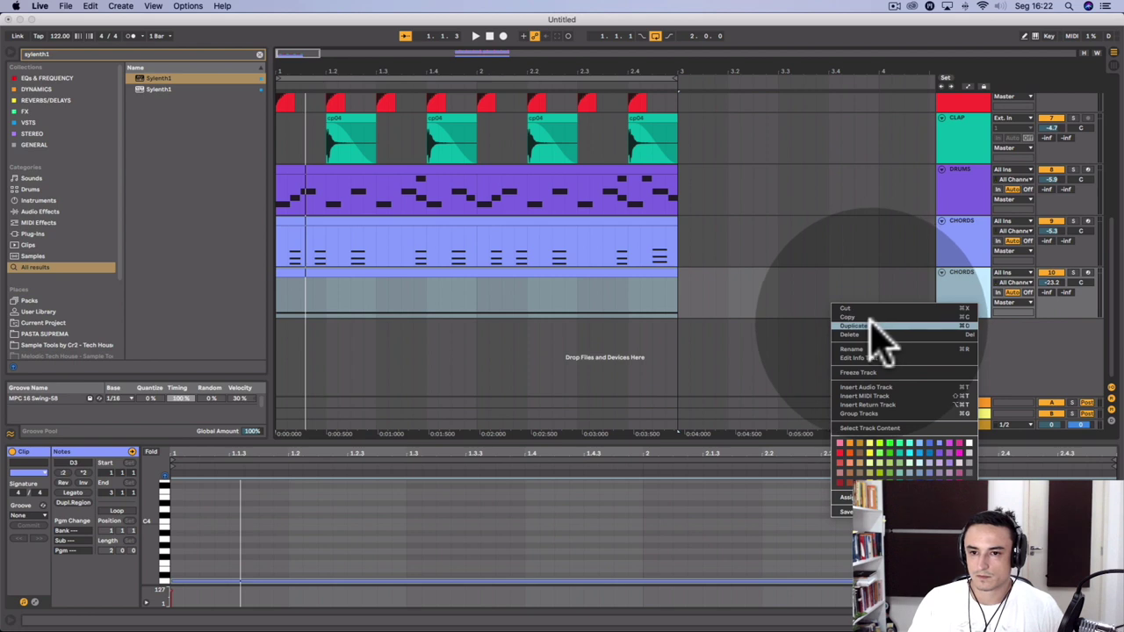
pyautogui.click(869, 324)
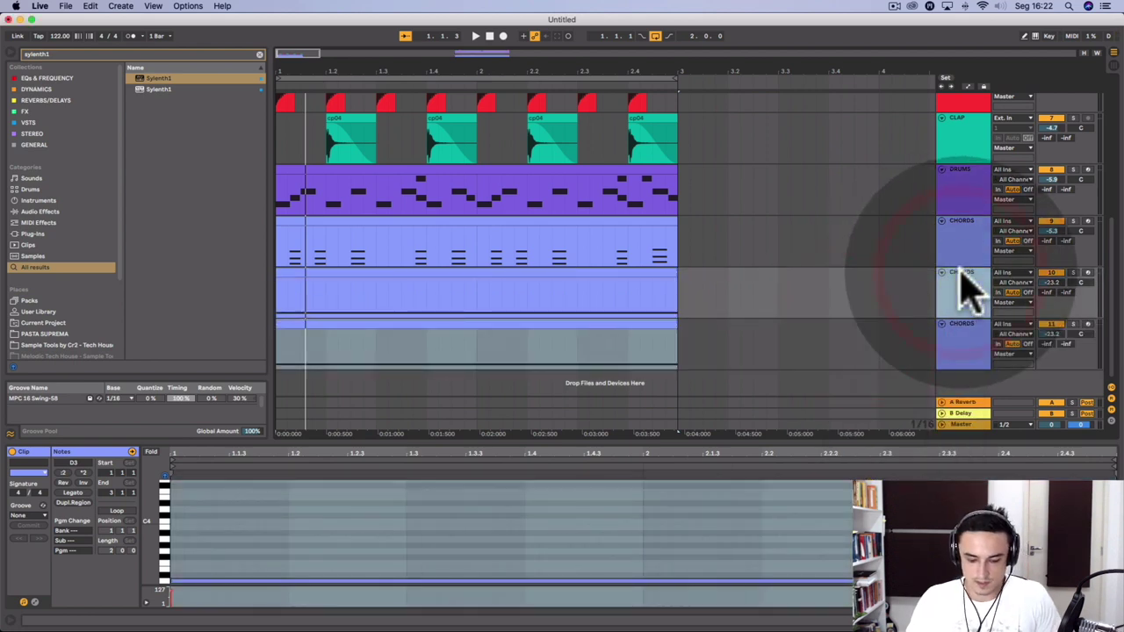
pyautogui.press('super+r')
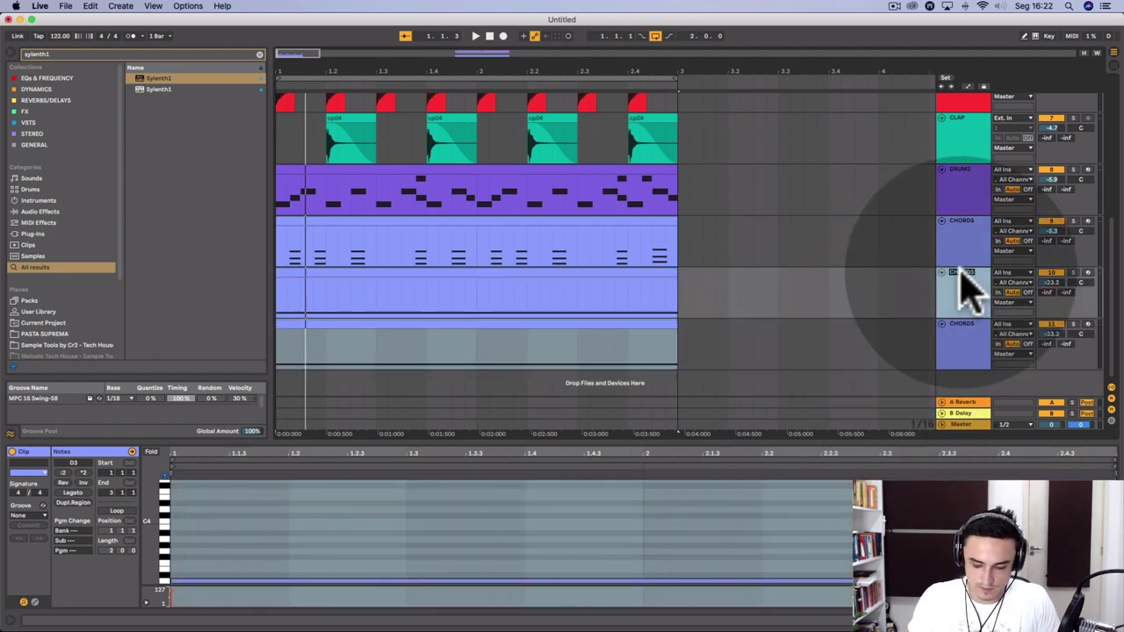
pyautogui.write('PAD')
pyautogui.click(969, 323)
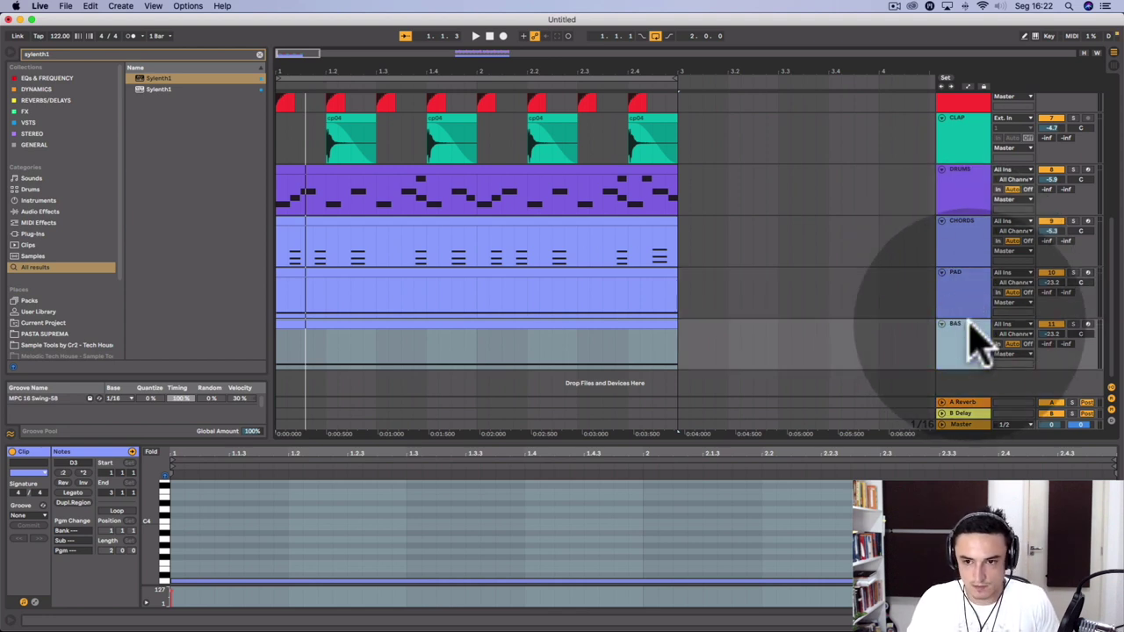
# Delete the sustained two-bar note from the BASS track's clip.
pyautogui.click(527, 327)
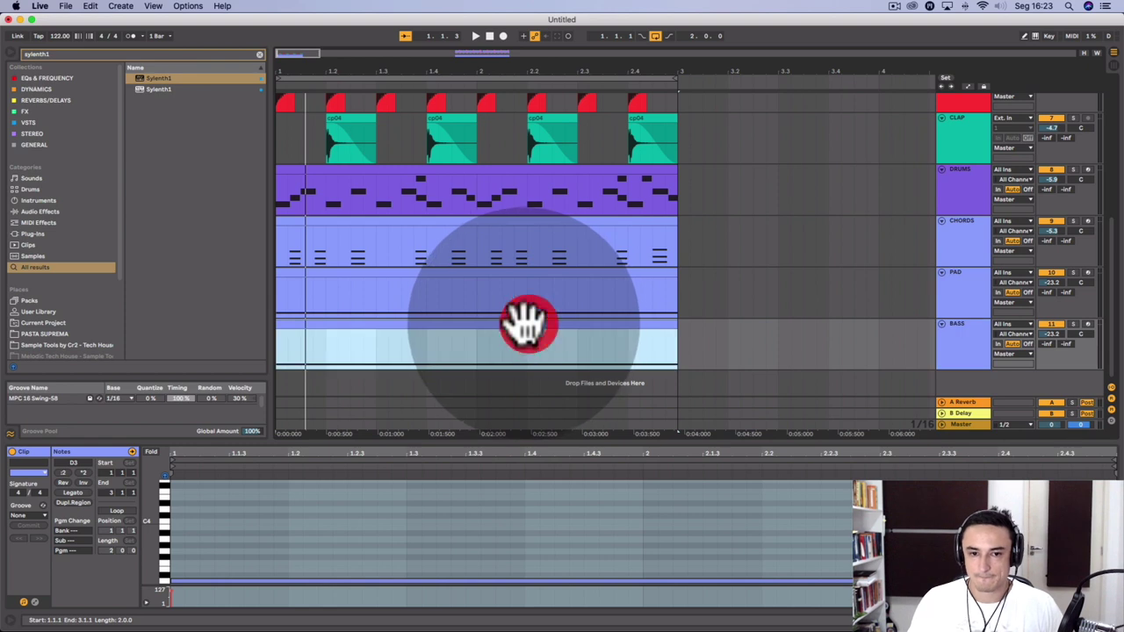
pyautogui.click(552, 557)
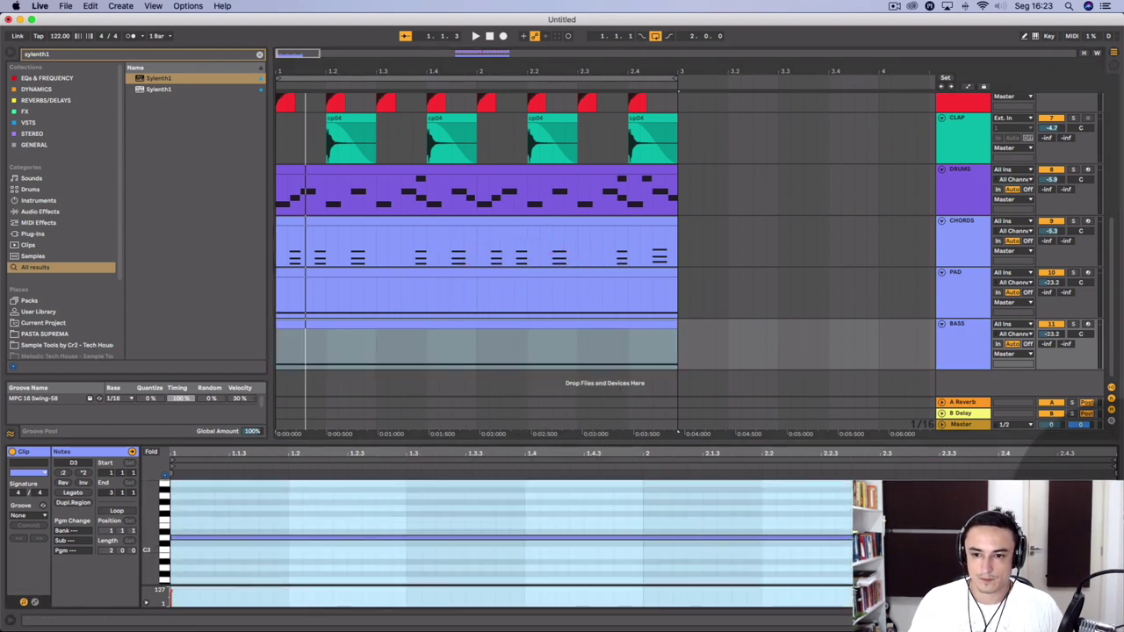
pyautogui.moveTo(1085, 519); pyautogui.dragTo(1087, 520)
pyautogui.press('Delete')
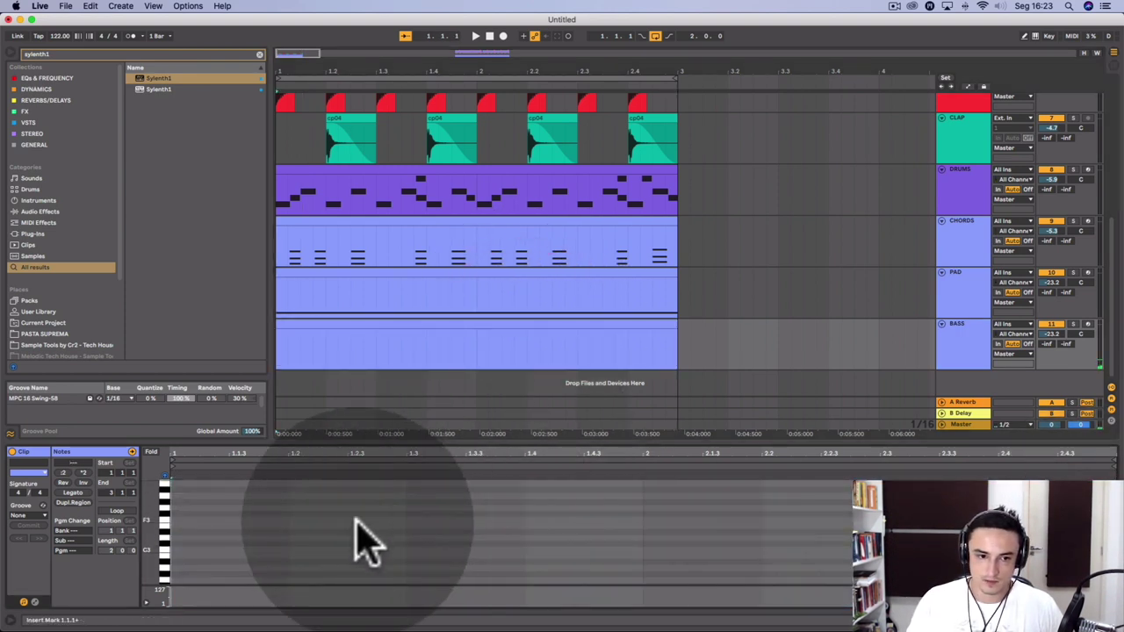
# Insert a short G note just after the start of the BASS clip and raise it an octave to G1.
pyautogui.scroll(-3, 358, 520)
pyautogui.scroll(-5, 254, 553)
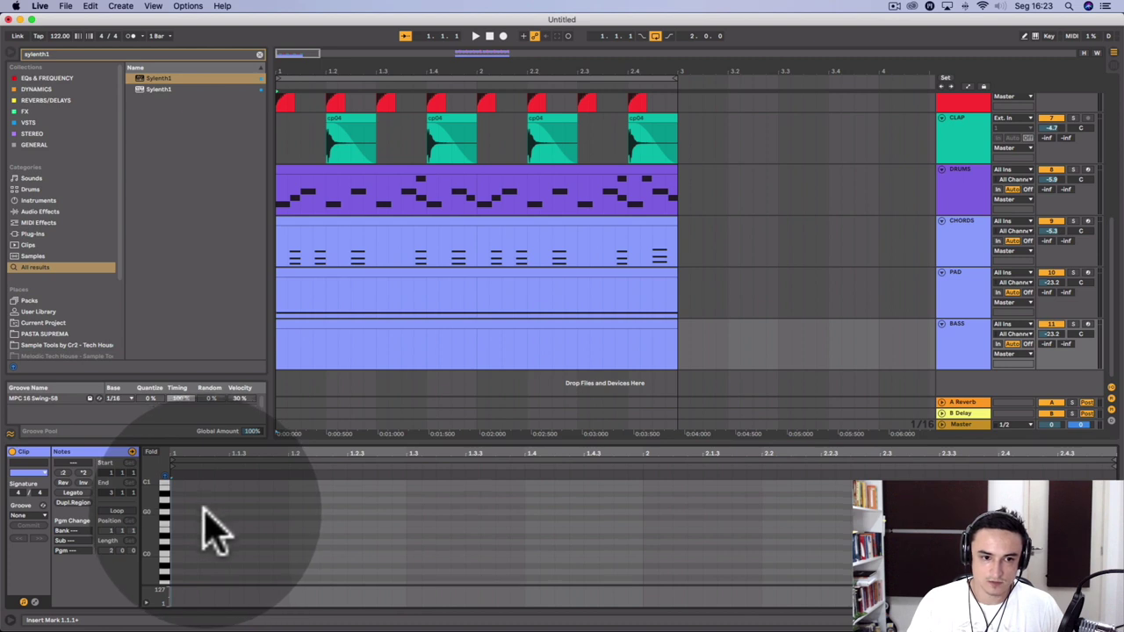
pyautogui.doubleClick(203, 515)
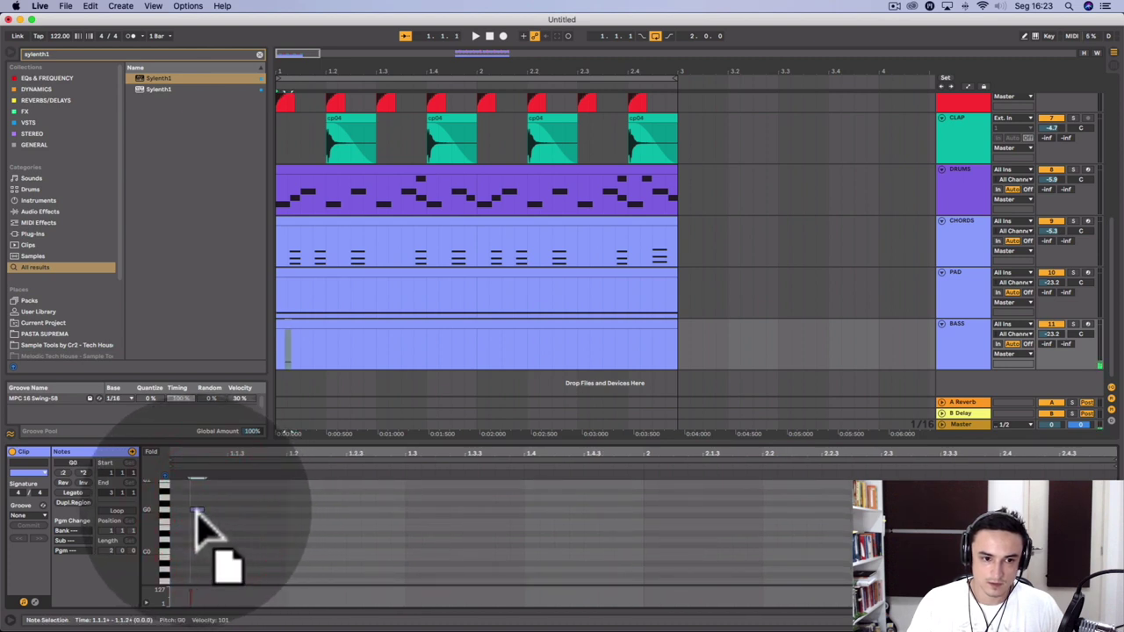
pyautogui.moveTo(191, 510); pyautogui.dragTo(190, 511)
pyautogui.scroll(3, 215, 516)
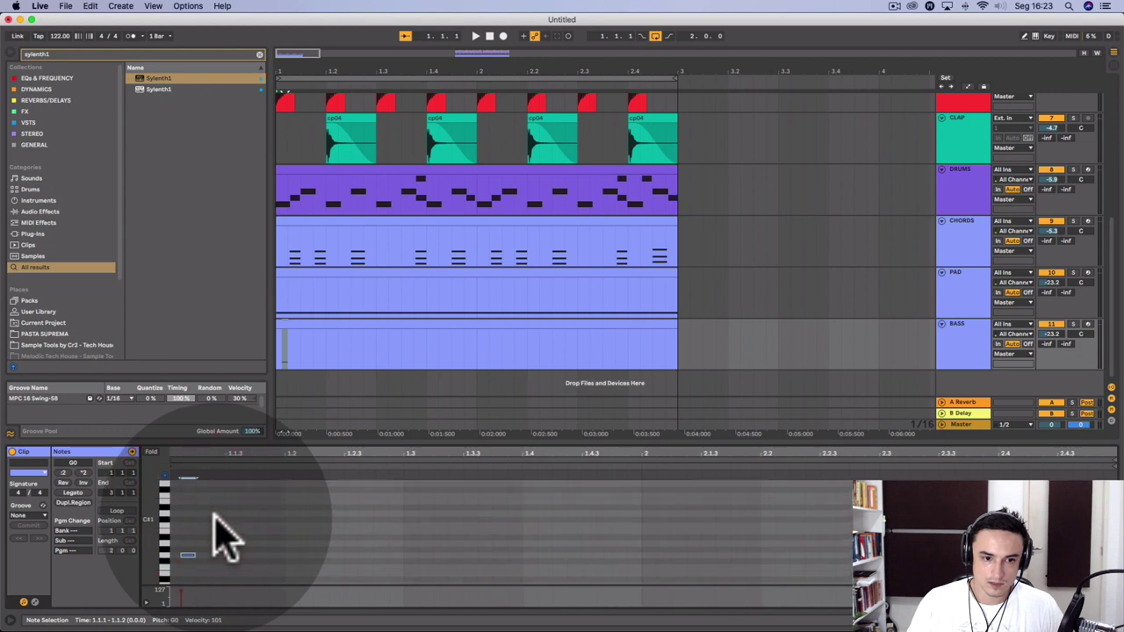
pyautogui.scroll(3, 215, 518)
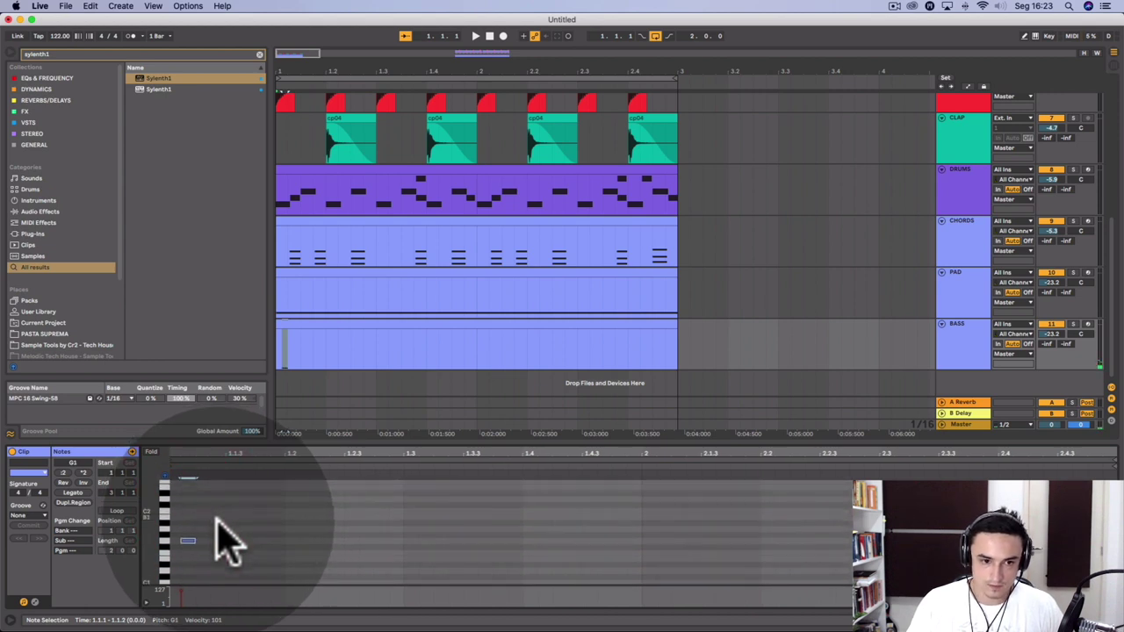
# Set the BASS clip's note editor to a fixed 1/16 grid and enlarge the editor.
pyautogui.rightClick(266, 521)
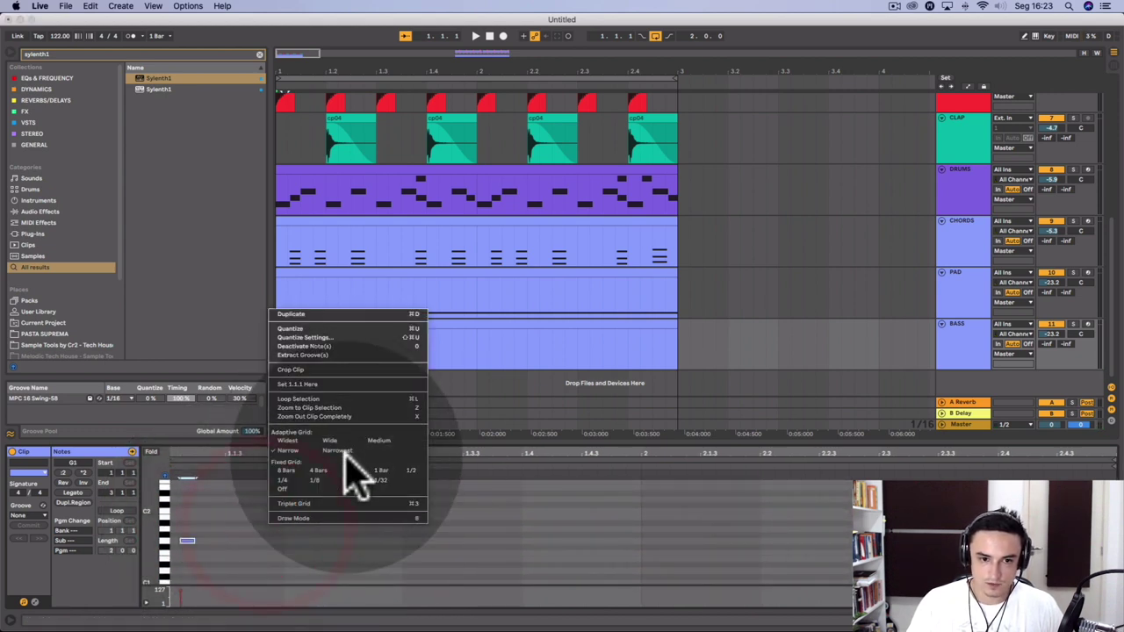
pyautogui.click(323, 481)
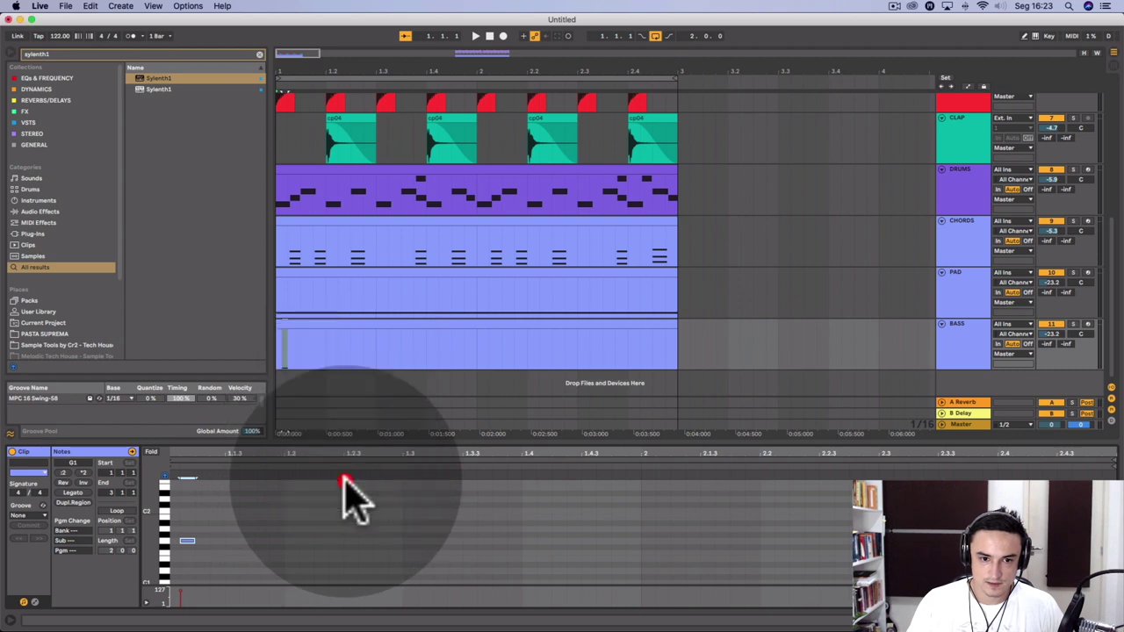
pyautogui.scroll(-1, 219, 567)
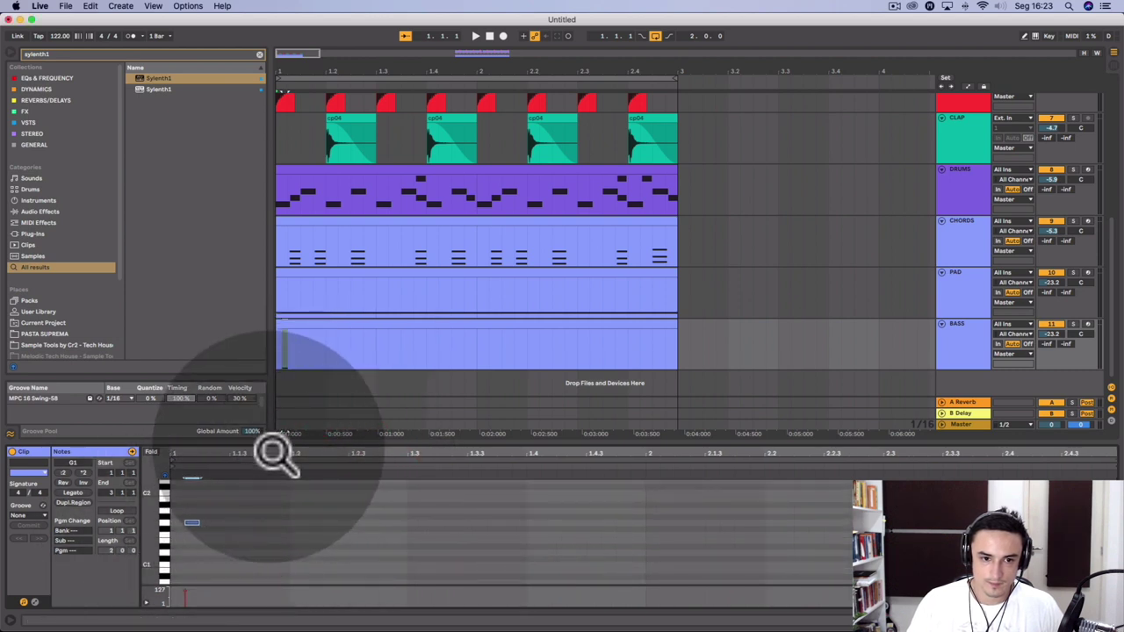
pyautogui.moveTo(270, 439); pyautogui.dragTo(264, 196)
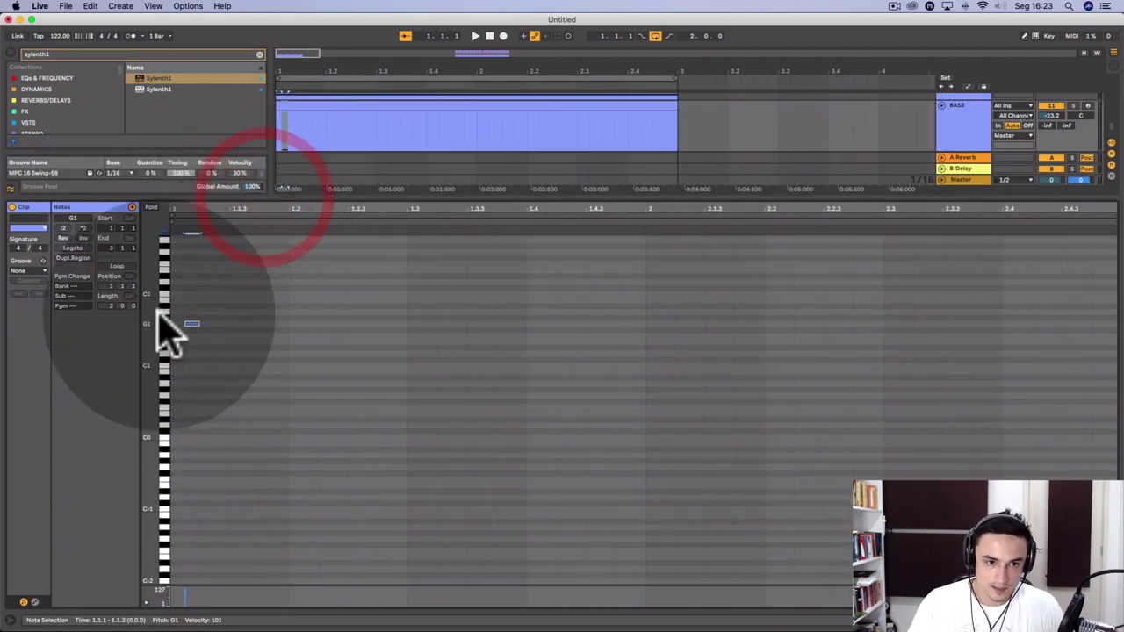
# Lengthen the BASS clip's G1 note to one sixteenth and add a second G1 of the same length at 1.1.3.
pyautogui.moveTo(150, 314); pyautogui.dragTo(204, 327)
pyautogui.click(220, 359)
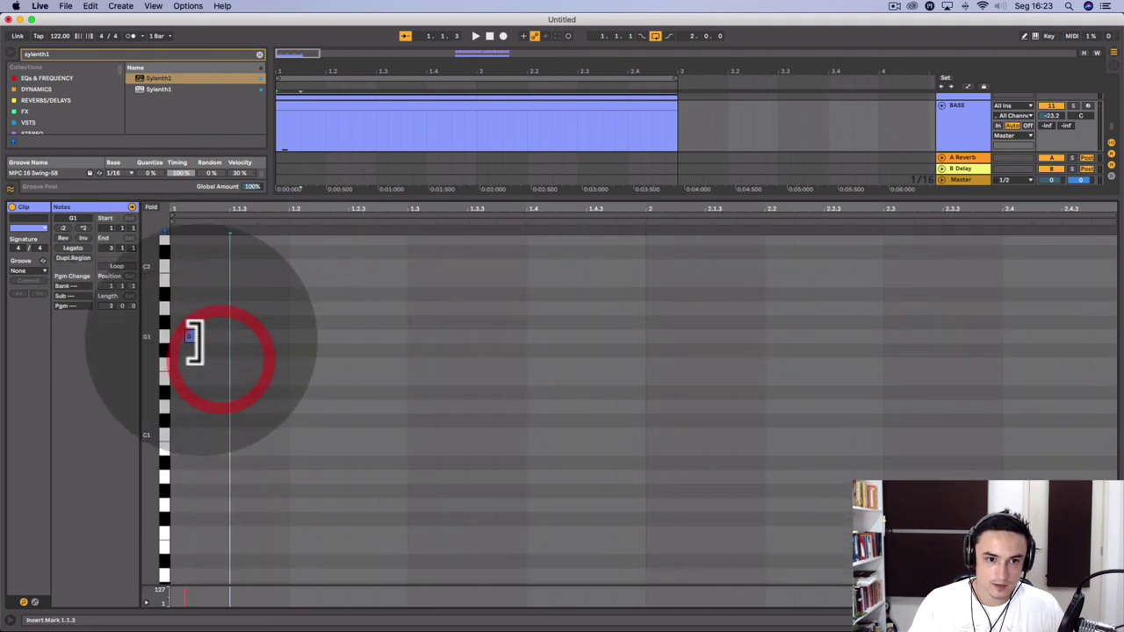
pyautogui.moveTo(194, 336); pyautogui.dragTo(254, 342)
pyautogui.click(162, 336)
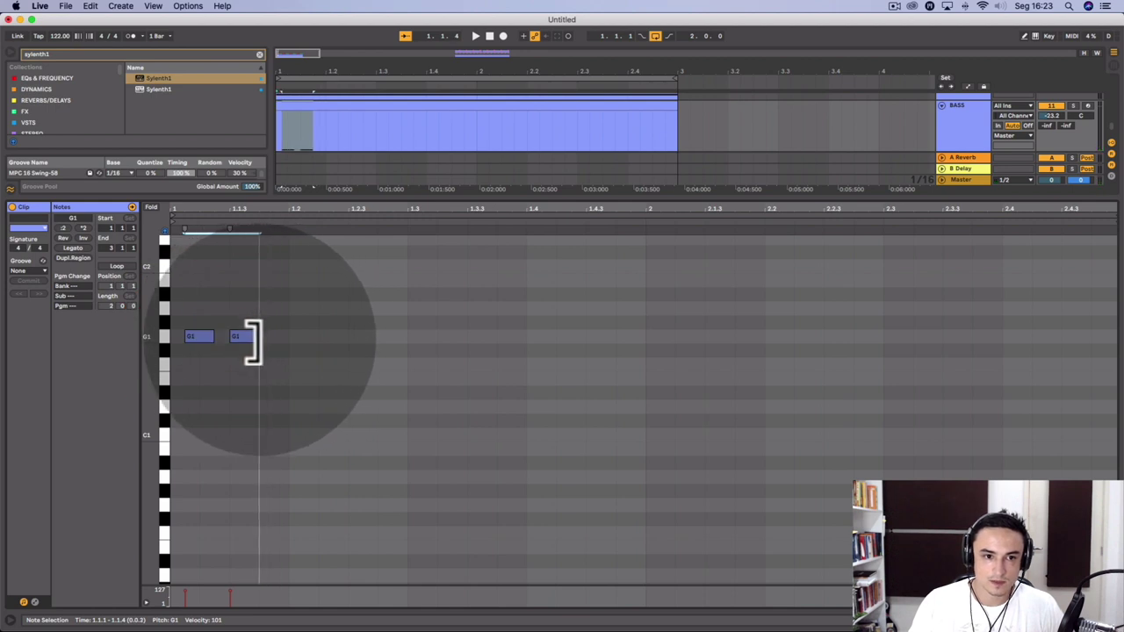
# Add a third one-sixteenth G1 note at 1.2.3 in the BASS clip and listen to the pattern.
pyautogui.doubleClick(359, 337)
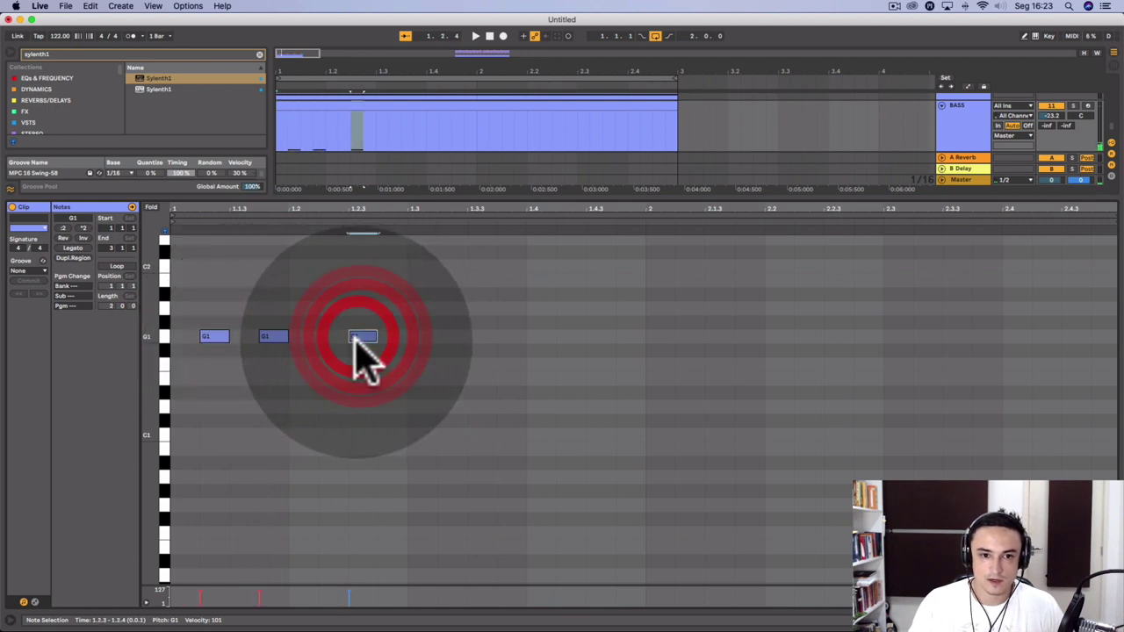
pyautogui.click(355, 346)
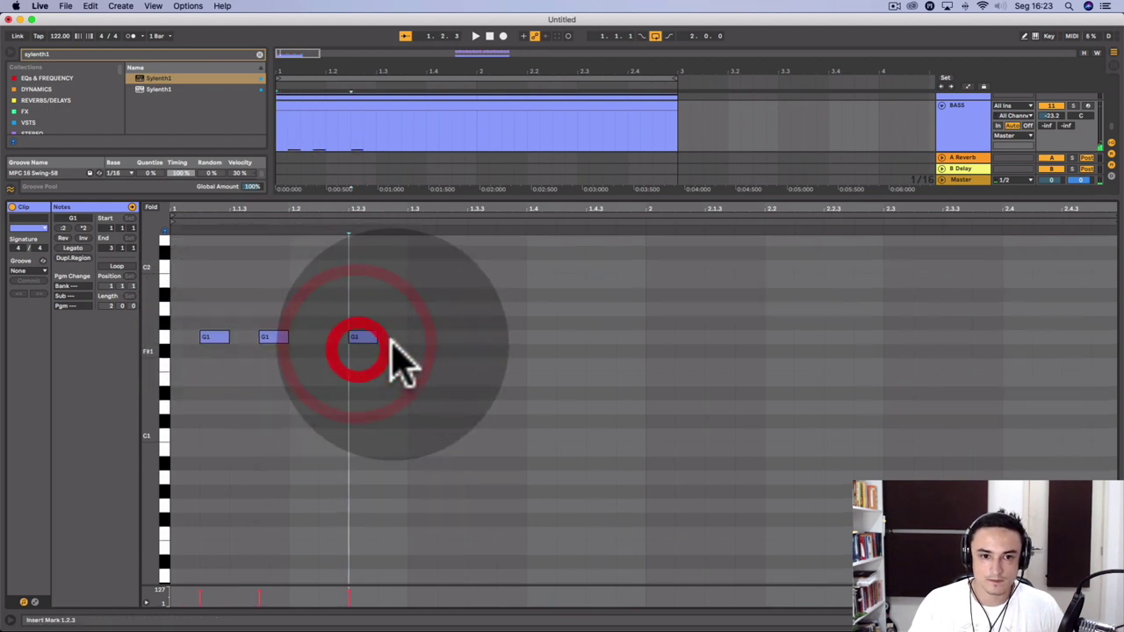
pyautogui.press('space')
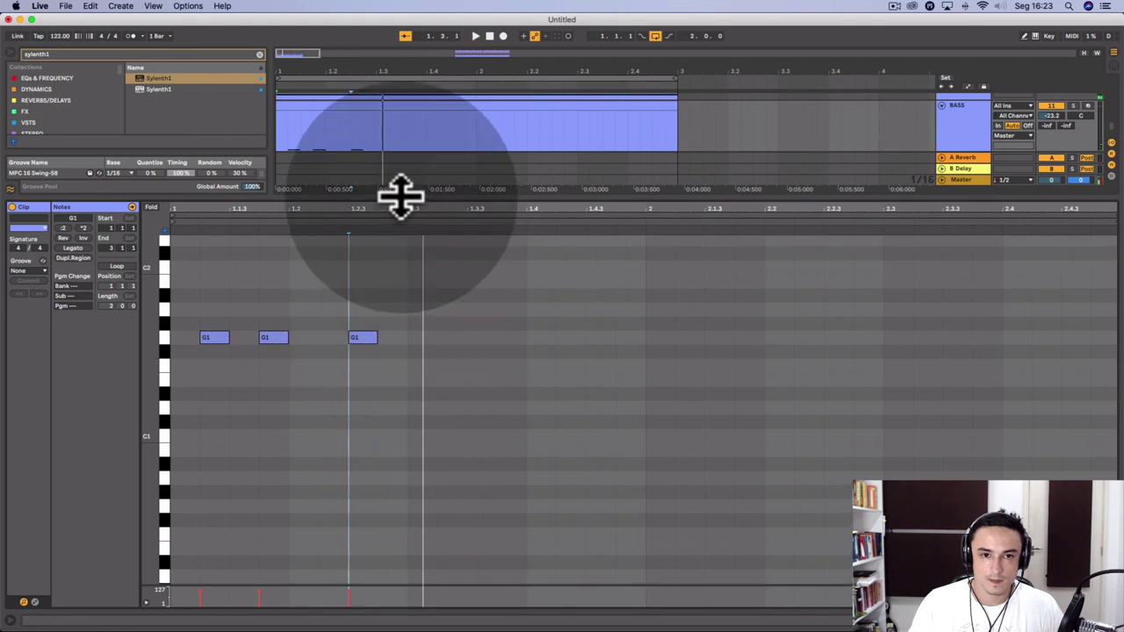
# Open the BASS track's Sylenth1 and clear its PD SoftString preset to an Init patch.
pyautogui.moveTo(401, 198); pyautogui.dragTo(424, 298)
pyautogui.doubleClick(971, 186)
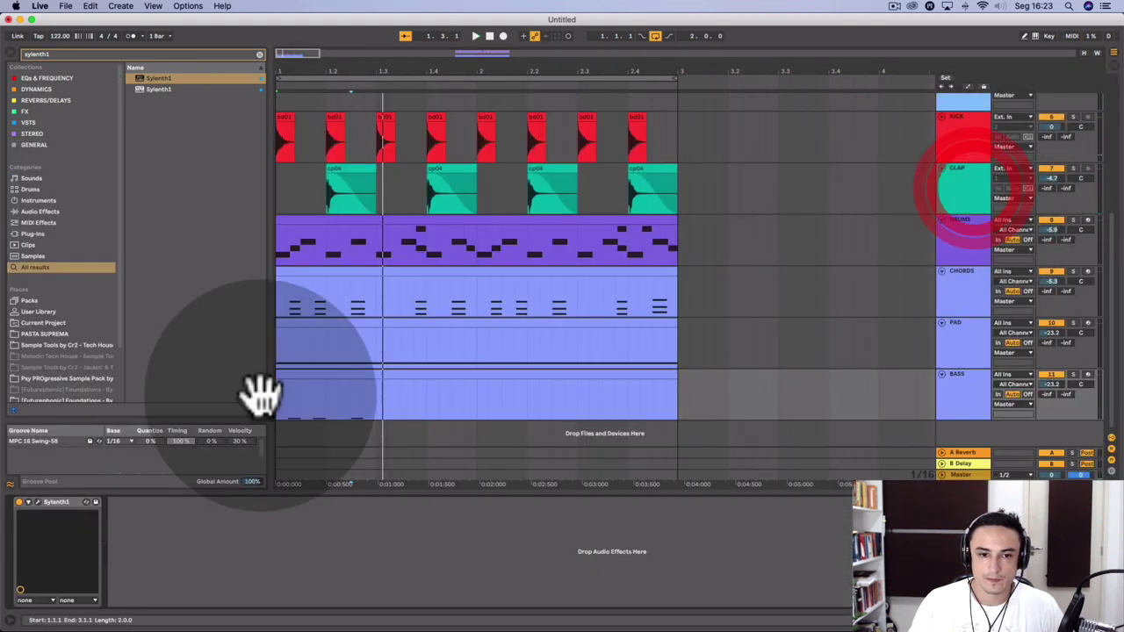
pyautogui.click(38, 502)
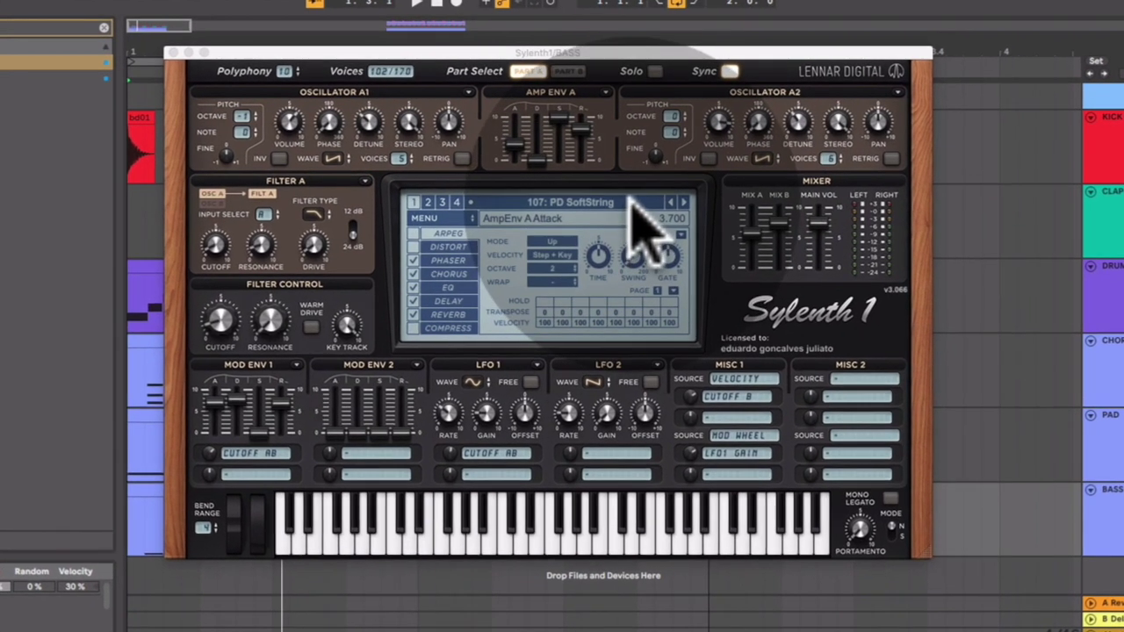
pyautogui.click(428, 219)
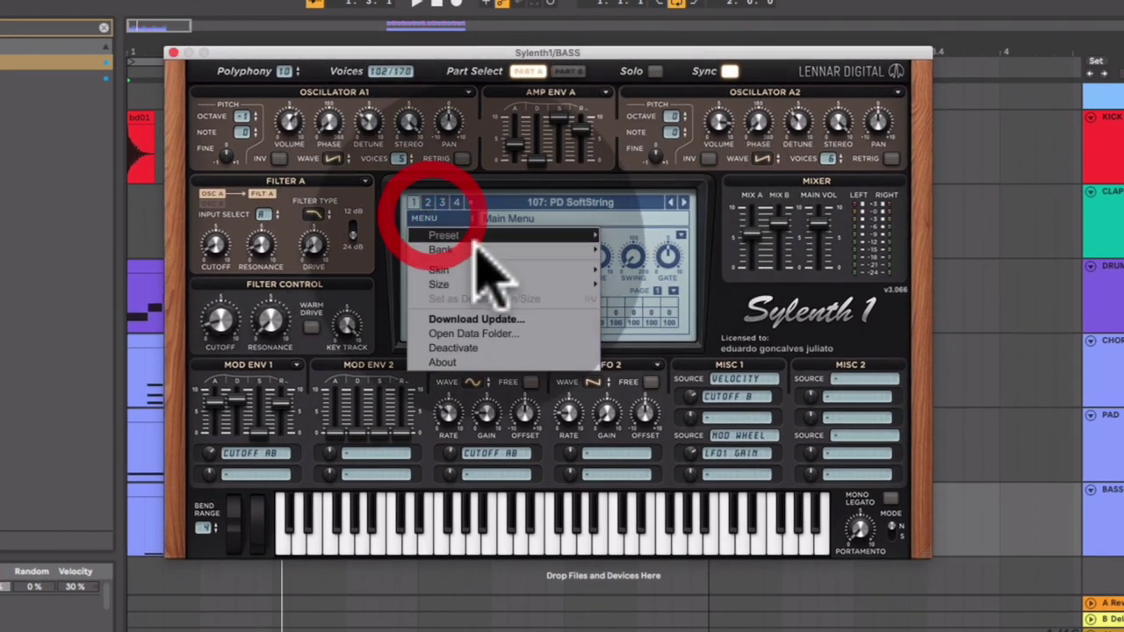
pyautogui.moveTo(492, 237)
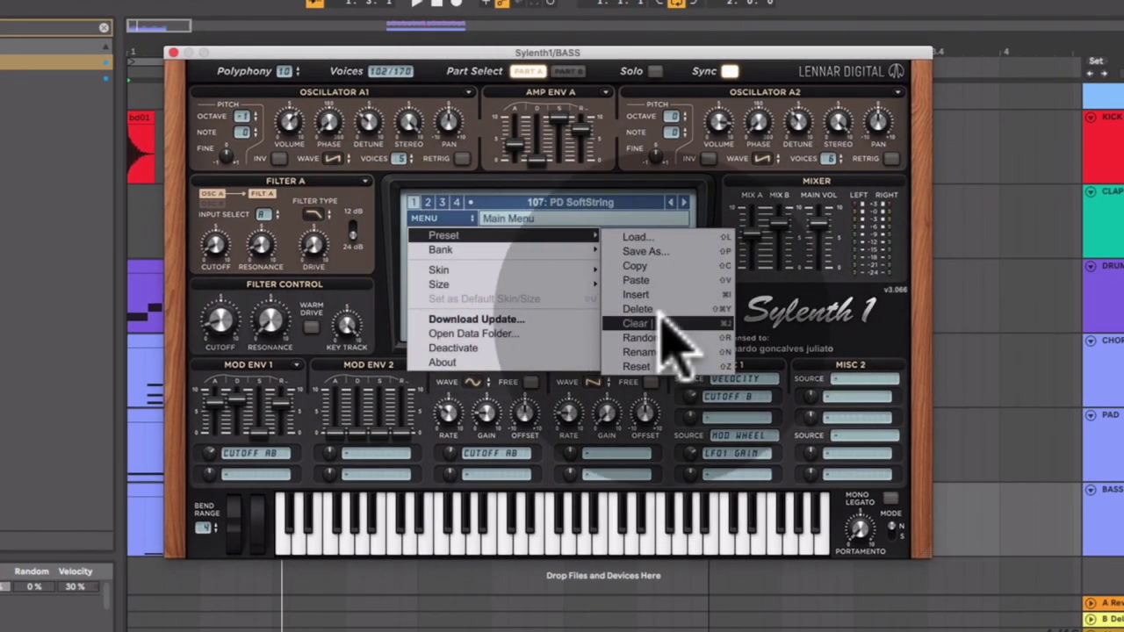
pyautogui.click(656, 325)
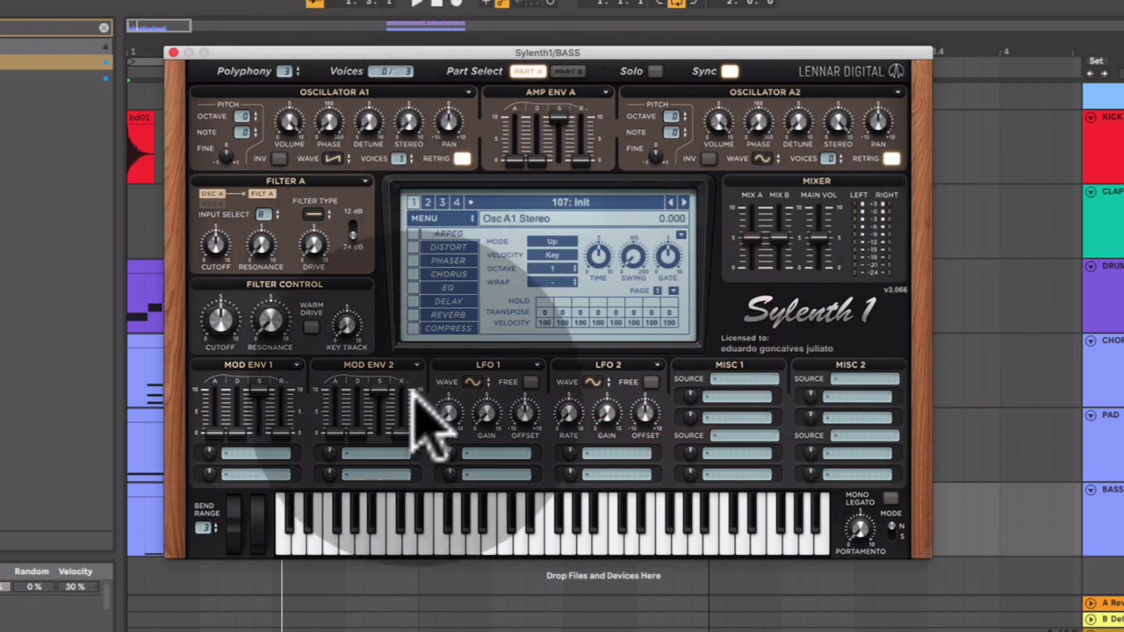
# Set Filter A's type to Lowpass in the BASS synth and audition the sound.
pyautogui.click(414, 405)
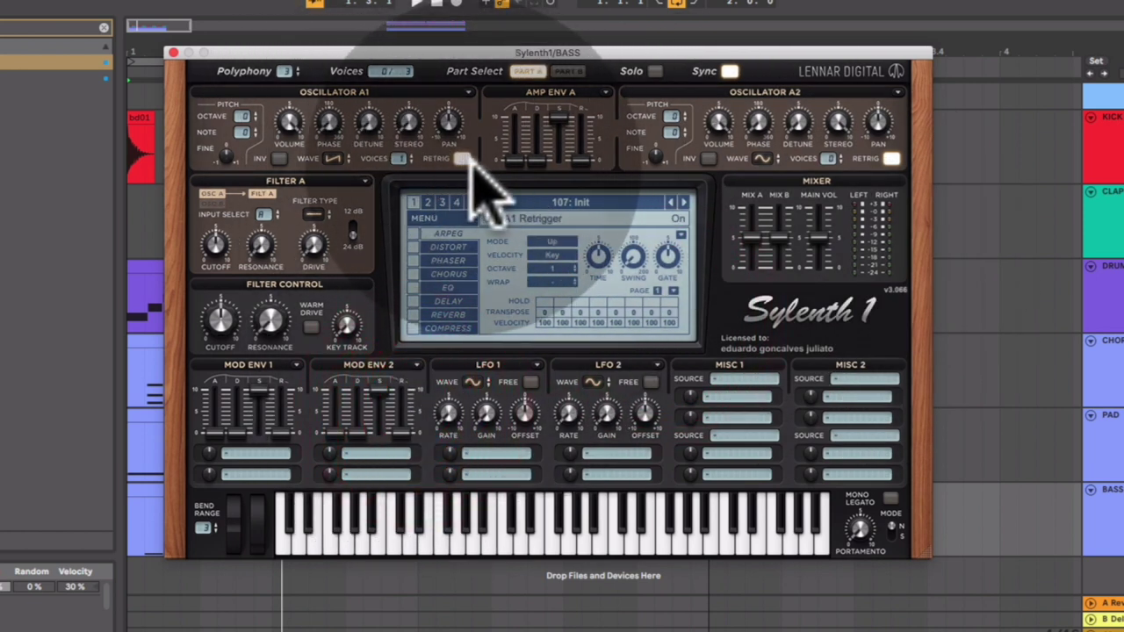
pyautogui.click(363, 125)
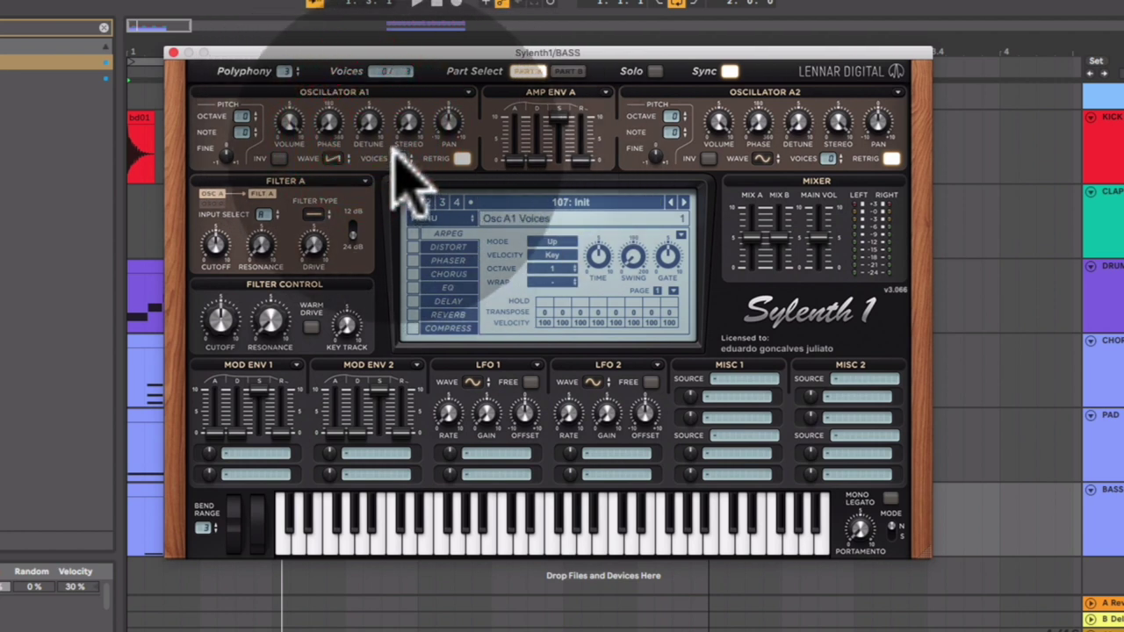
pyautogui.click(312, 213)
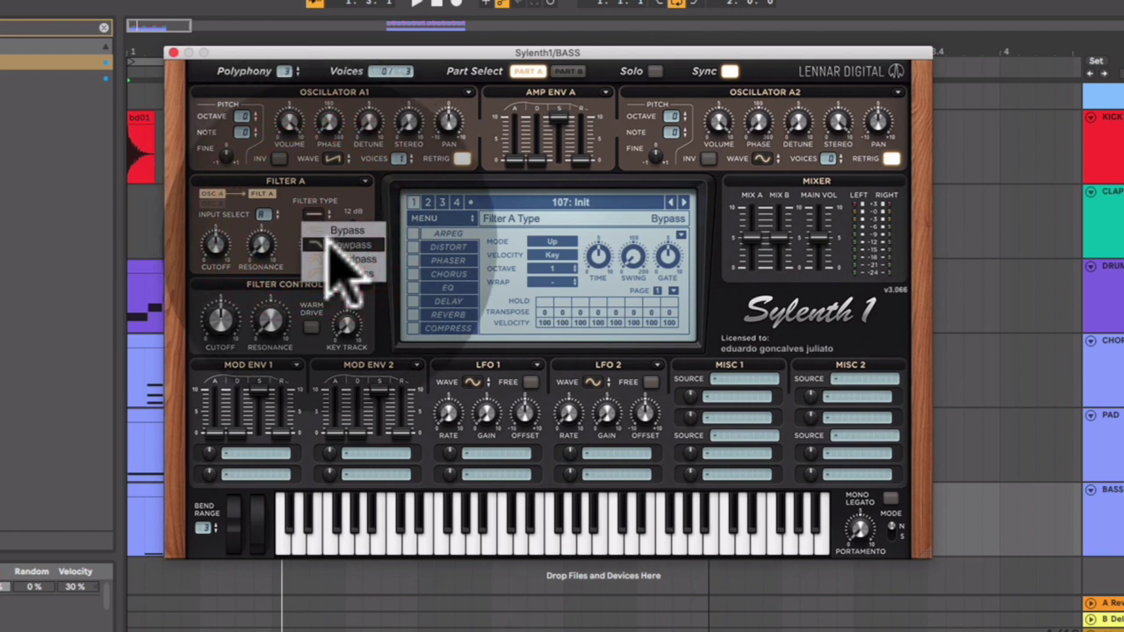
pyautogui.click(332, 244)
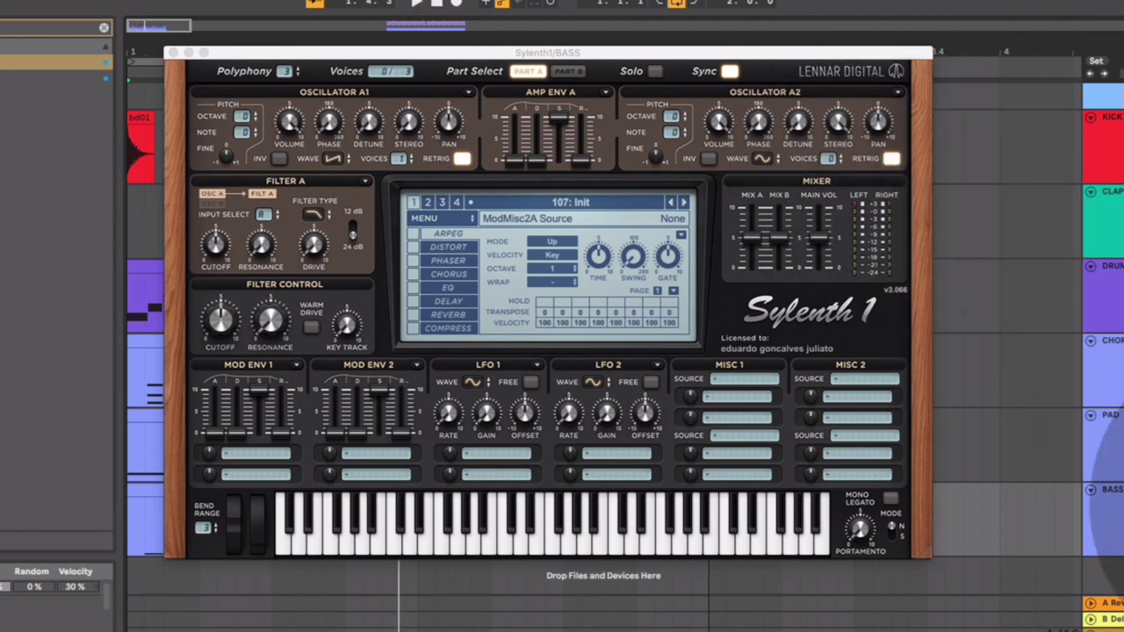
pyautogui.press('space')
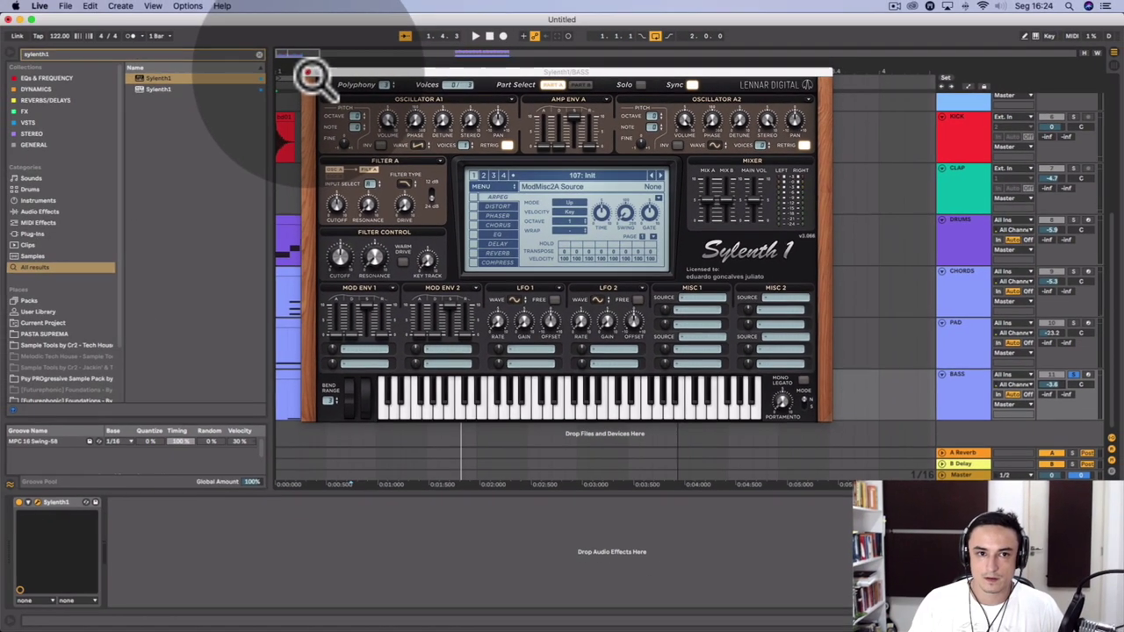
# Reopen the BASS clip's notes and add one-sixteenth G1 notes at 1.3.4 and 1.4.3.
pyautogui.click(224, 61)
pyautogui.doubleClick(338, 373)
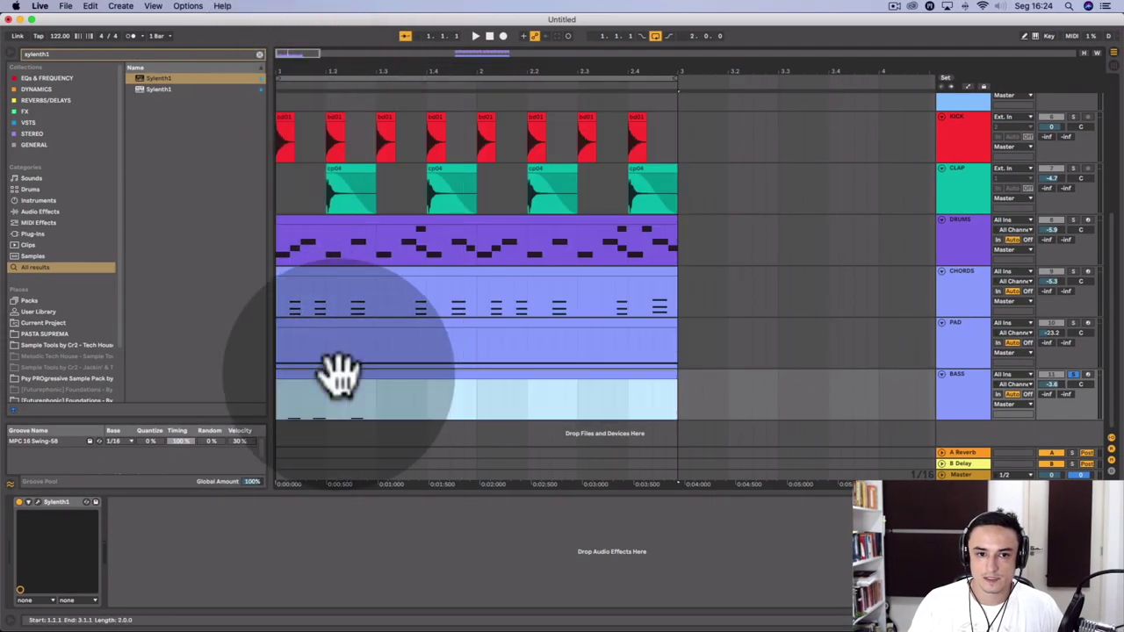
pyautogui.click(440, 514)
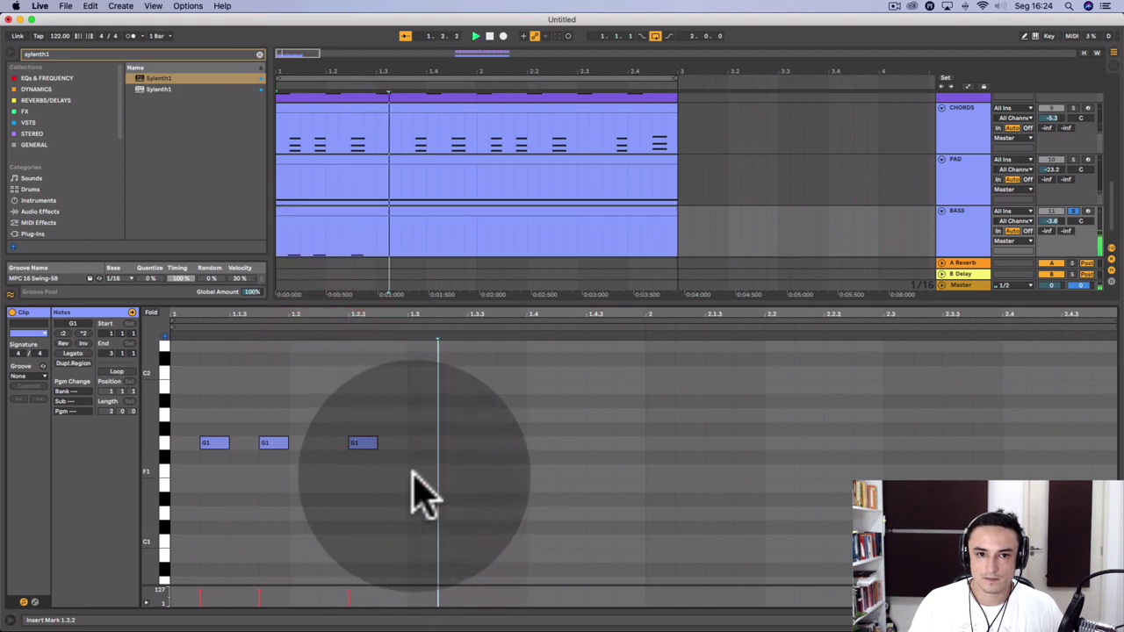
pyautogui.doubleClick(481, 443)
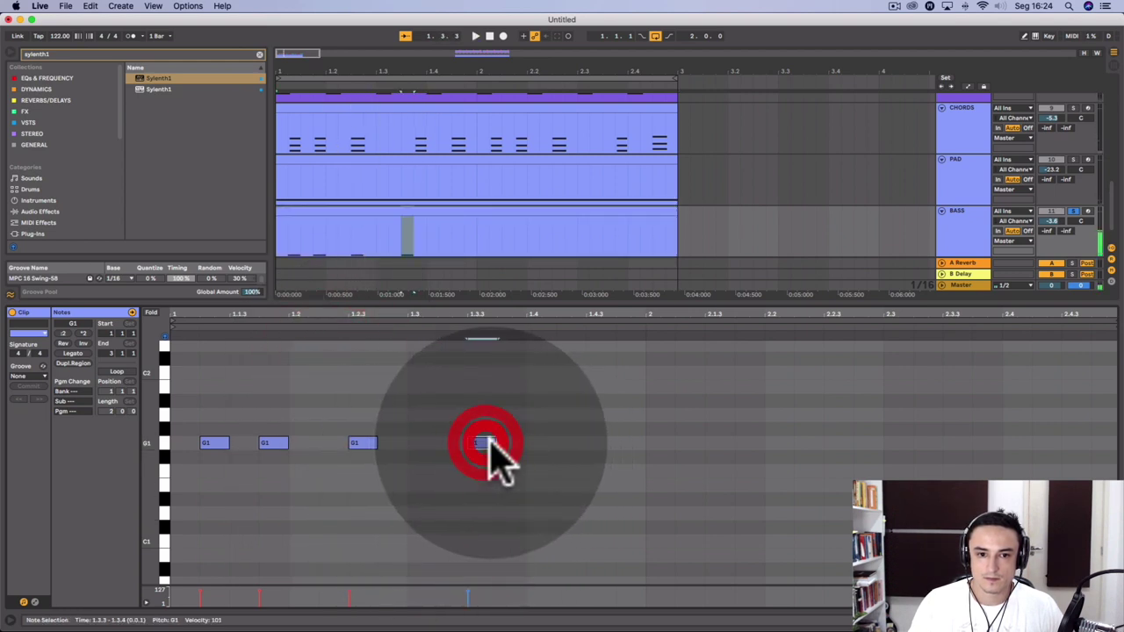
pyautogui.moveTo(496, 443); pyautogui.dragTo(598, 443)
# Copy all five G1 notes into the second bar of the BASS clip, starting at 2.1.2, and play the loop.
pyautogui.press('super+a')
pyautogui.moveTo(204, 444); pyautogui.dragTo(686, 444)
pyautogui.press('space')
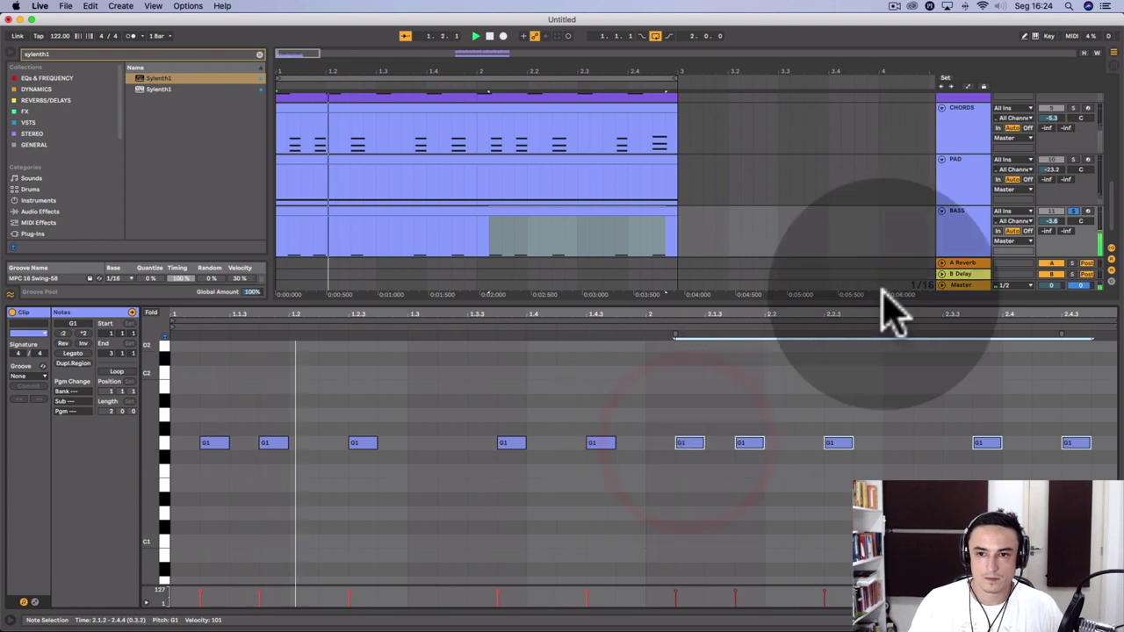
# Reopen the BASS track's Sylenth1 and lower Filter A's cutoff to about 2.6.
pyautogui.click(961, 229)
pyautogui.click(962, 227)
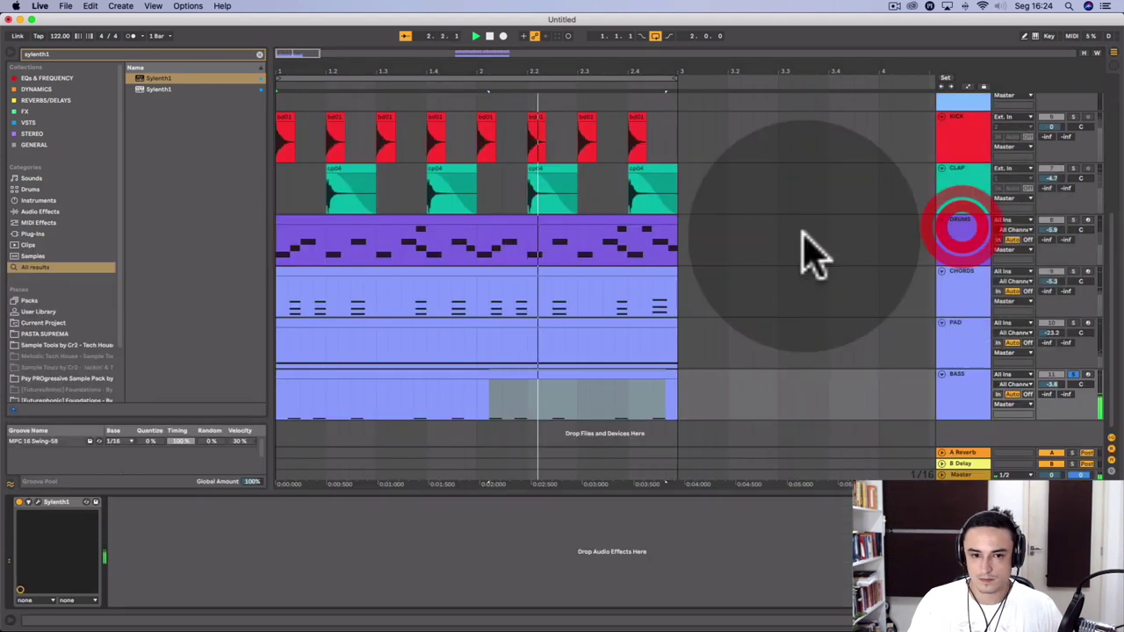
pyautogui.click(54, 501)
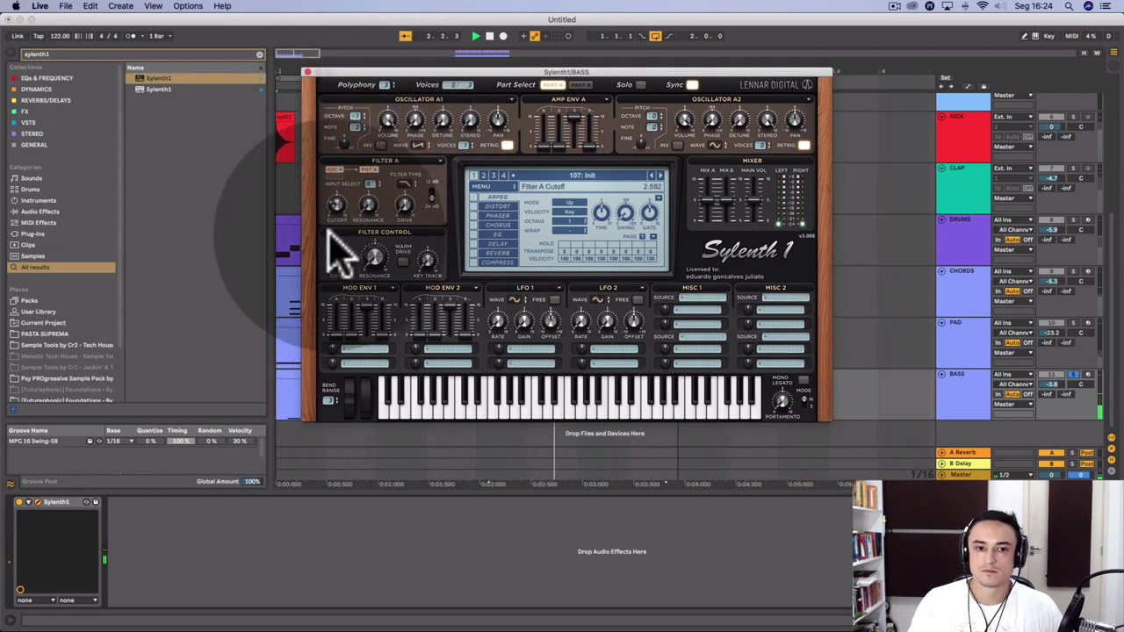
pyautogui.moveTo(329, 223); pyautogui.dragTo(332, 229)
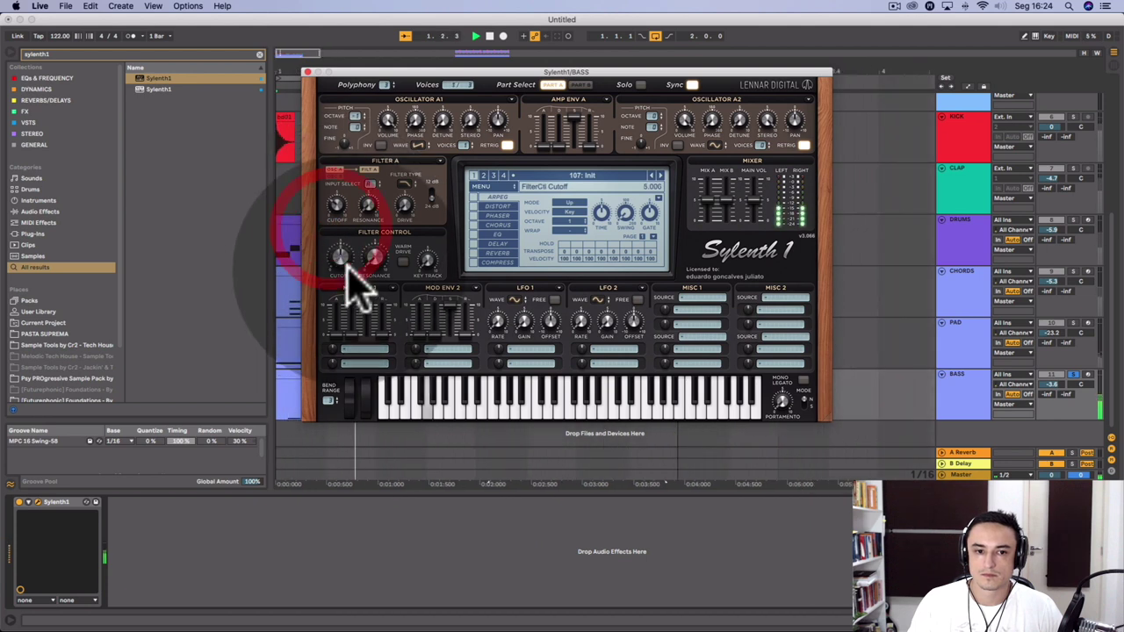
# Route Mod Env 2 to Cutoff A and B with a short decay, no sustain and an amount of about 2.0.
pyautogui.click(442, 349)
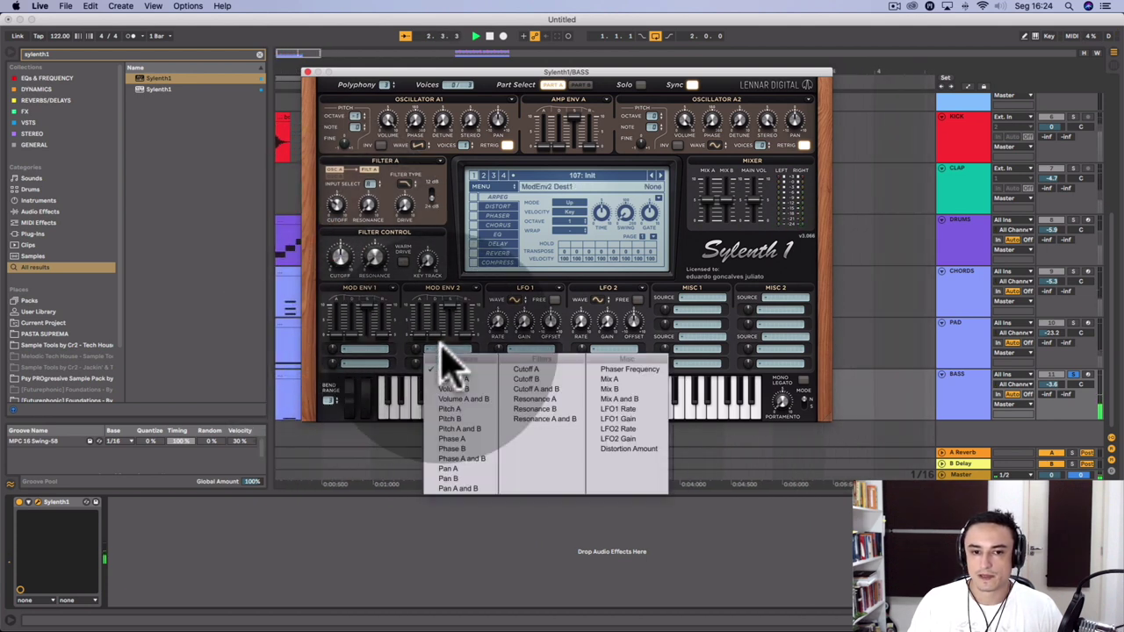
pyautogui.click(551, 389)
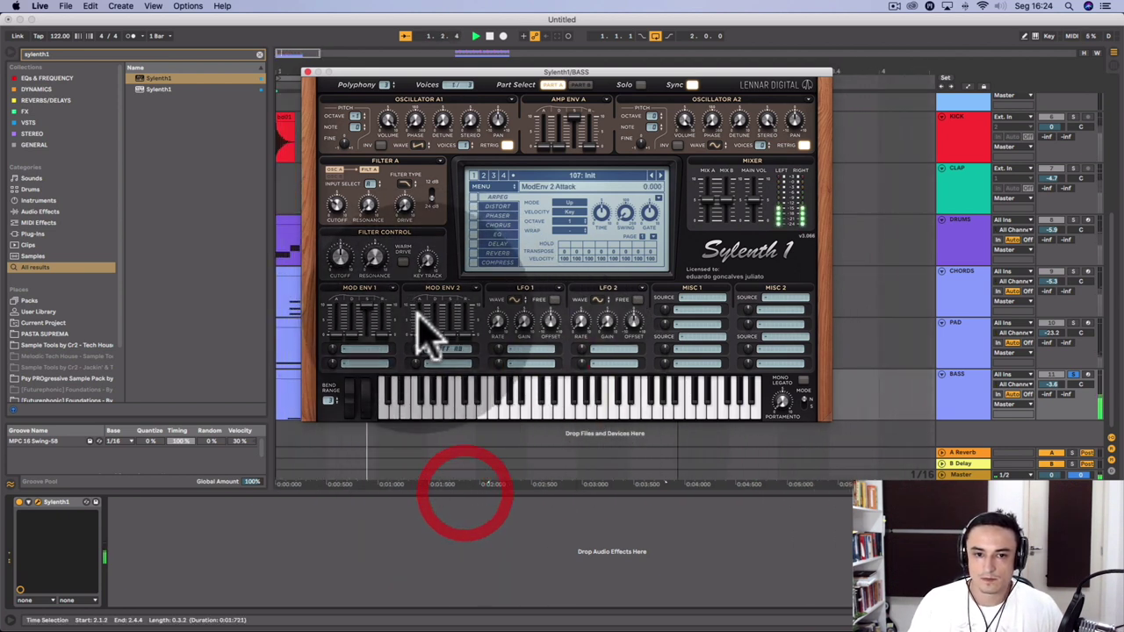
pyautogui.moveTo(427, 338); pyautogui.dragTo(414, 379)
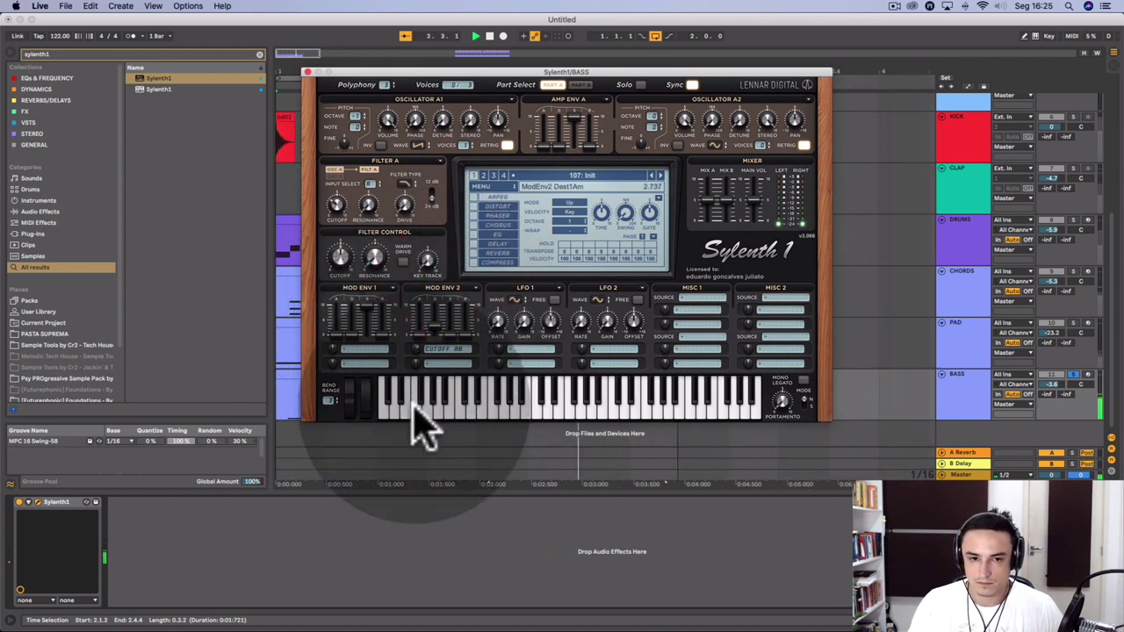
pyautogui.moveTo(419, 428); pyautogui.dragTo(421, 439)
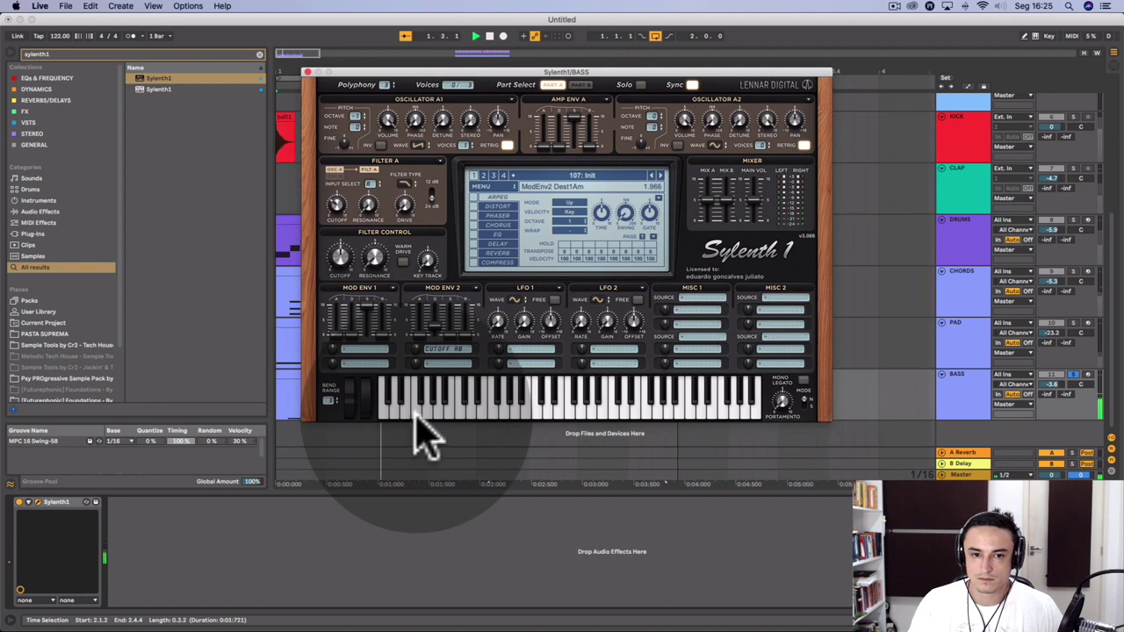
# Adjust Filter A's drive and cutoff with Warm Drive on, and adjust the BASS synth's main volume.
pyautogui.moveTo(405, 206); pyautogui.dragTo(401, 146)
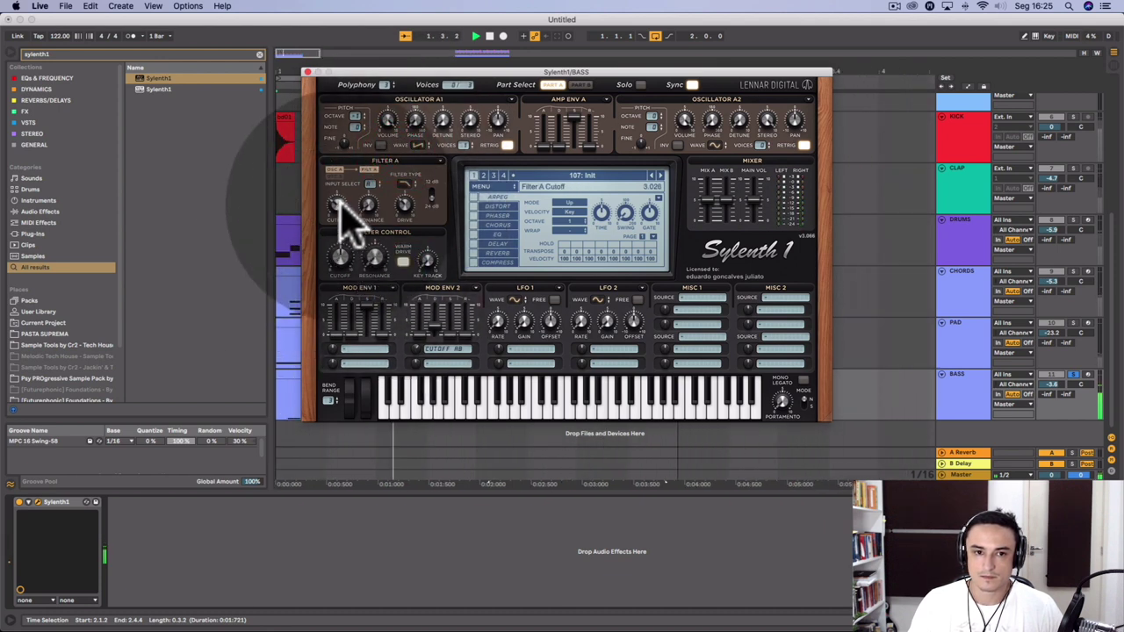
pyautogui.moveTo(339, 198)
pyautogui.mouseDown()
pyautogui.moveTo(337, 224)
pyautogui.moveTo(341, 208)
pyautogui.mouseUp()
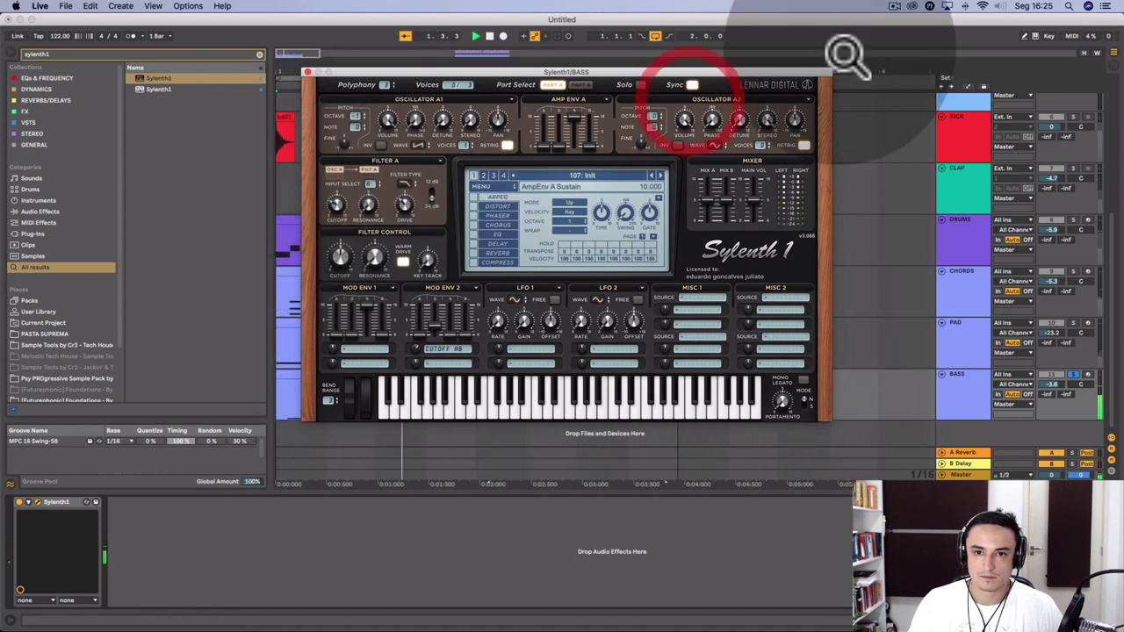
pyautogui.click(748, 183)
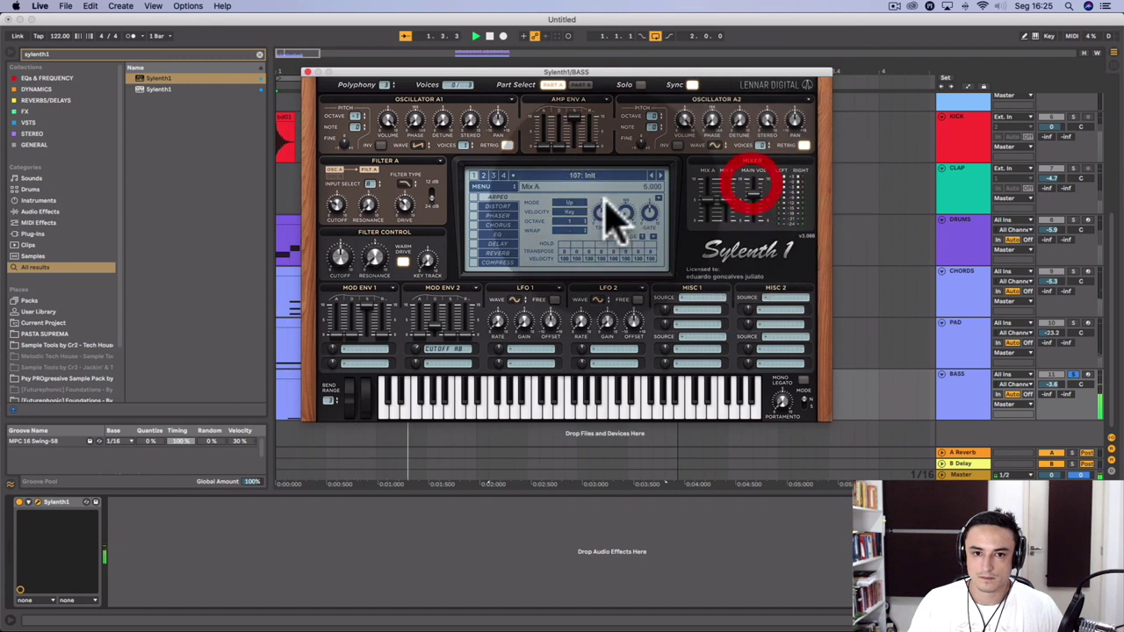
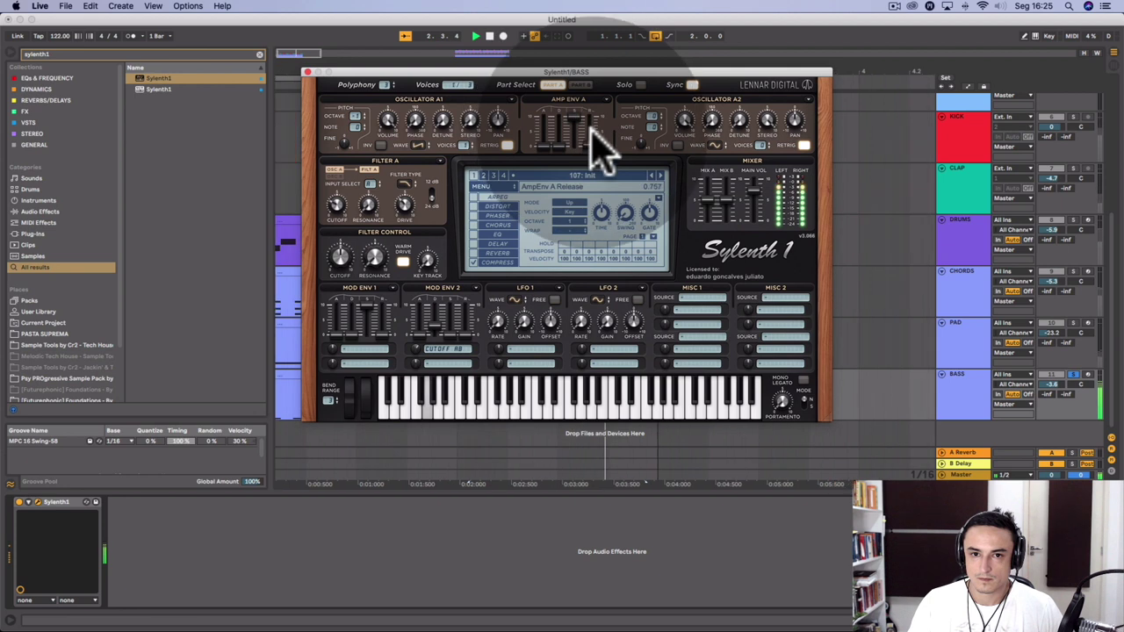
# Give Amp Env A a short release and unsolo the BASS track to hear it in the full mix.
pyautogui.moveTo(590, 128)
pyautogui.mouseDown()
pyautogui.moveTo(598, 83)
pyautogui.moveTo(597, 117)
pyautogui.mouseUp()
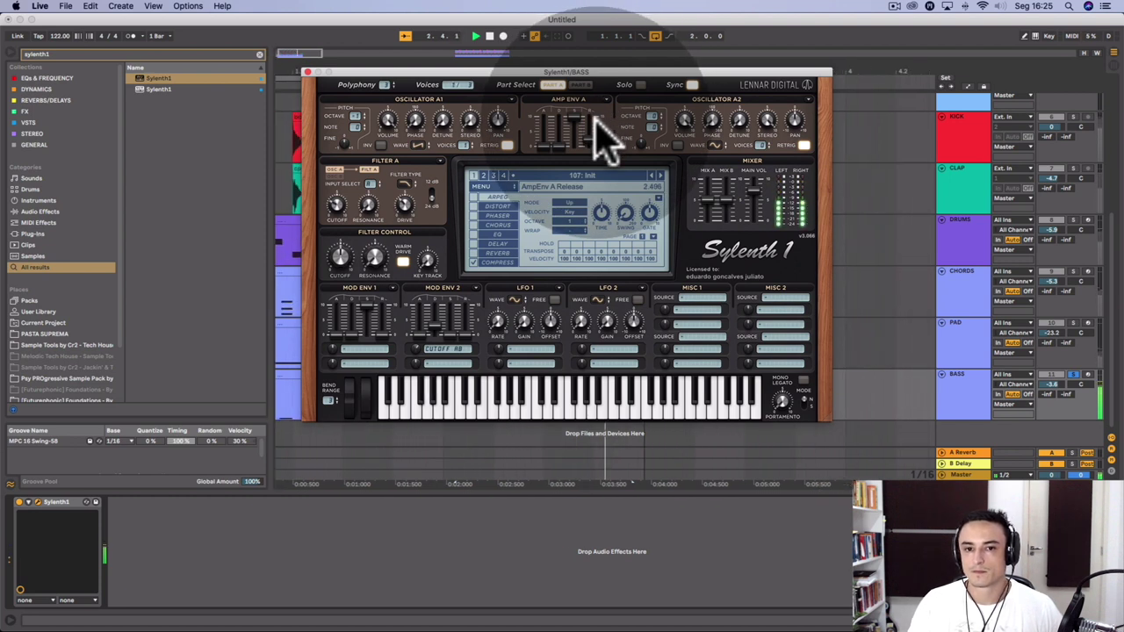
pyautogui.moveTo(594, 119); pyautogui.dragTo(595, 131)
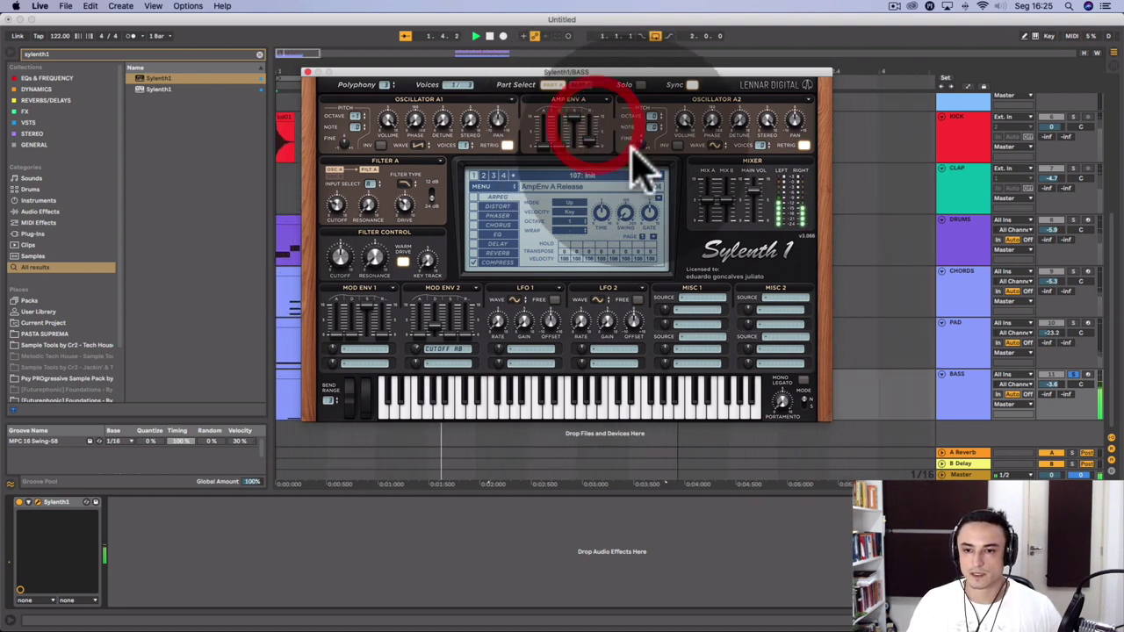
pyautogui.click(1073, 371)
pyautogui.click(957, 396)
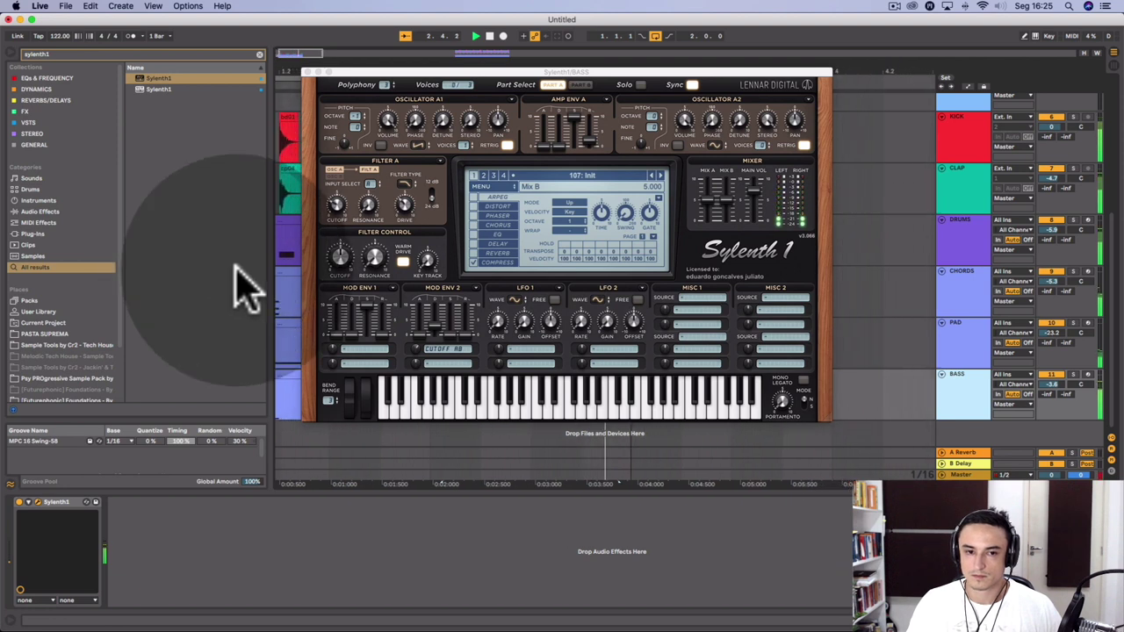
# Readjust Mod Env 2's decay and compare the mix with the BASS track switched off and on.
pyautogui.click(433, 331)
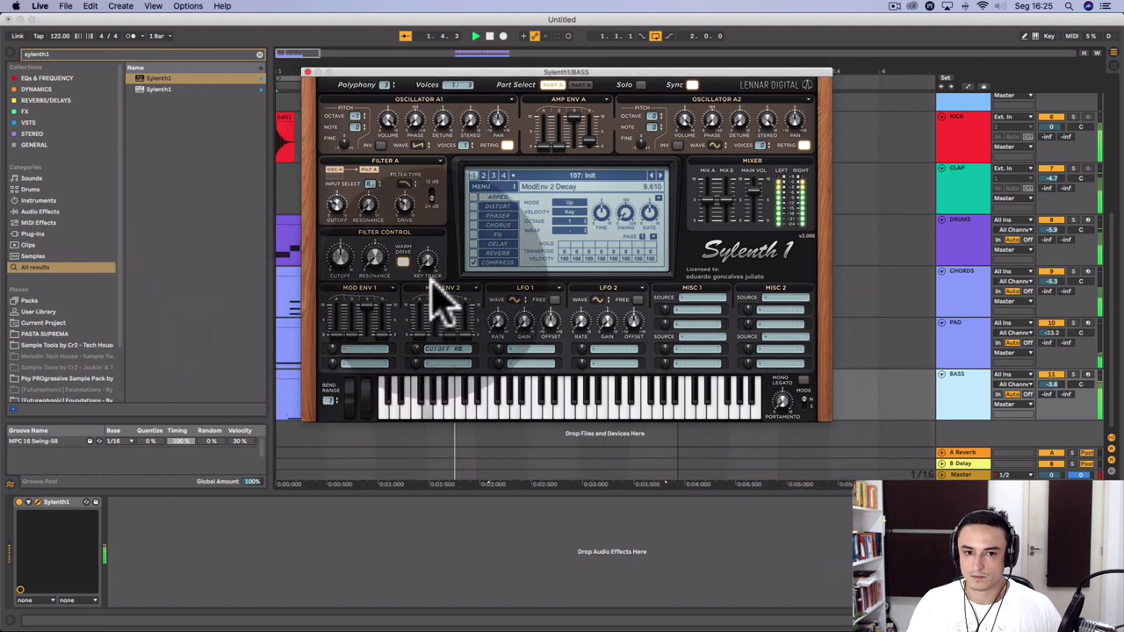
pyautogui.moveTo(431, 281); pyautogui.dragTo(431, 323)
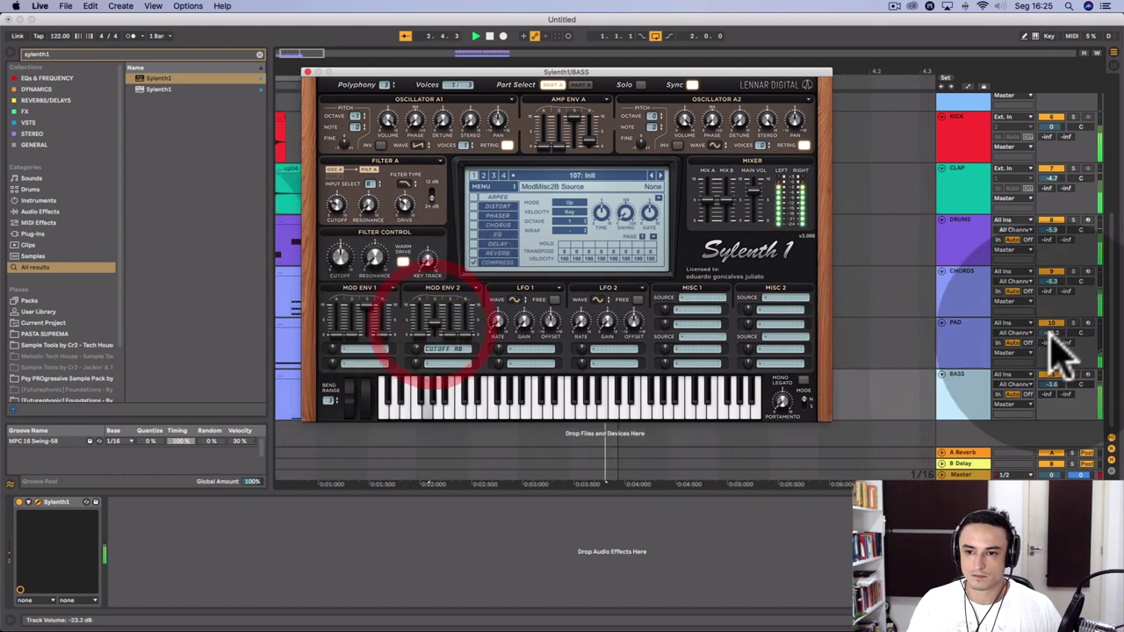
pyautogui.click(1053, 375)
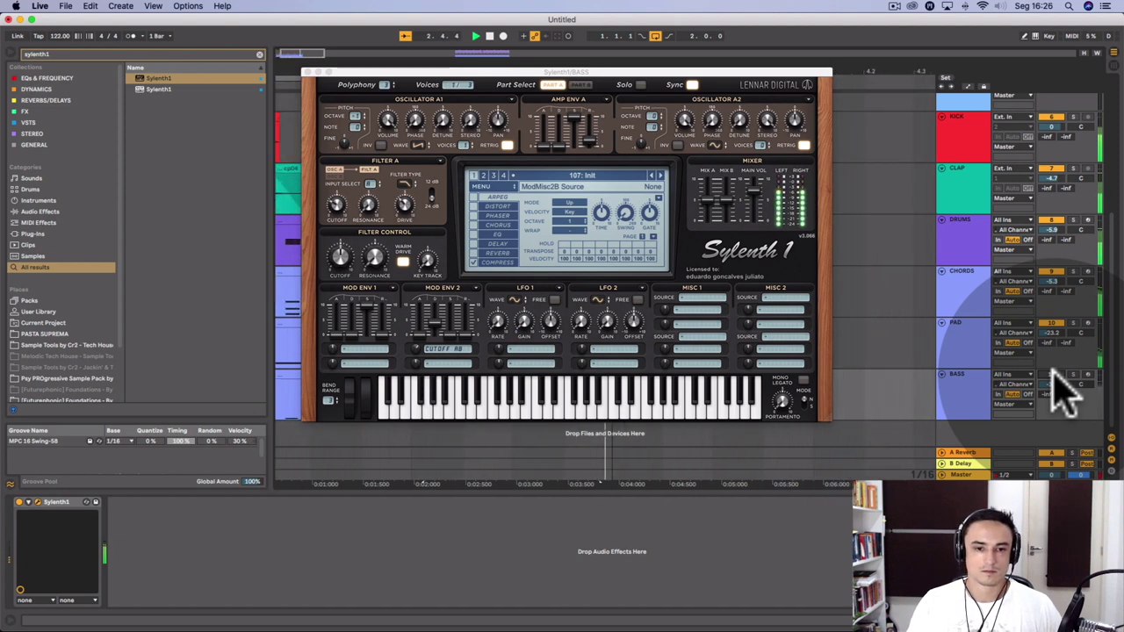
pyautogui.click(1056, 375)
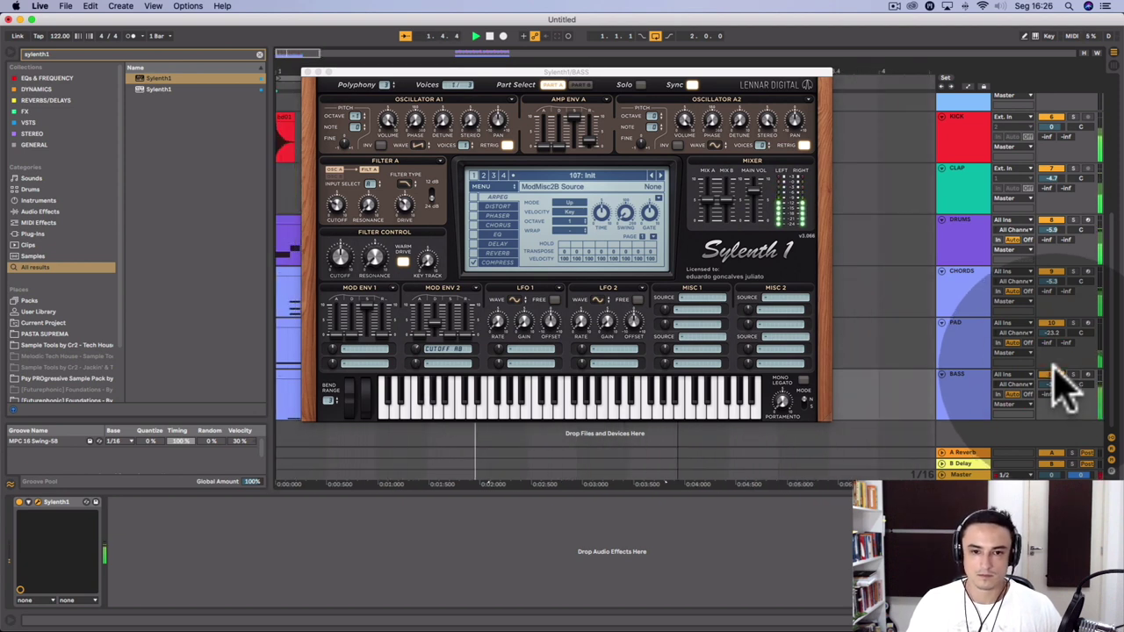
# Shorten Mod Env 2's decay on the BASS synth.
pyautogui.click(433, 333)
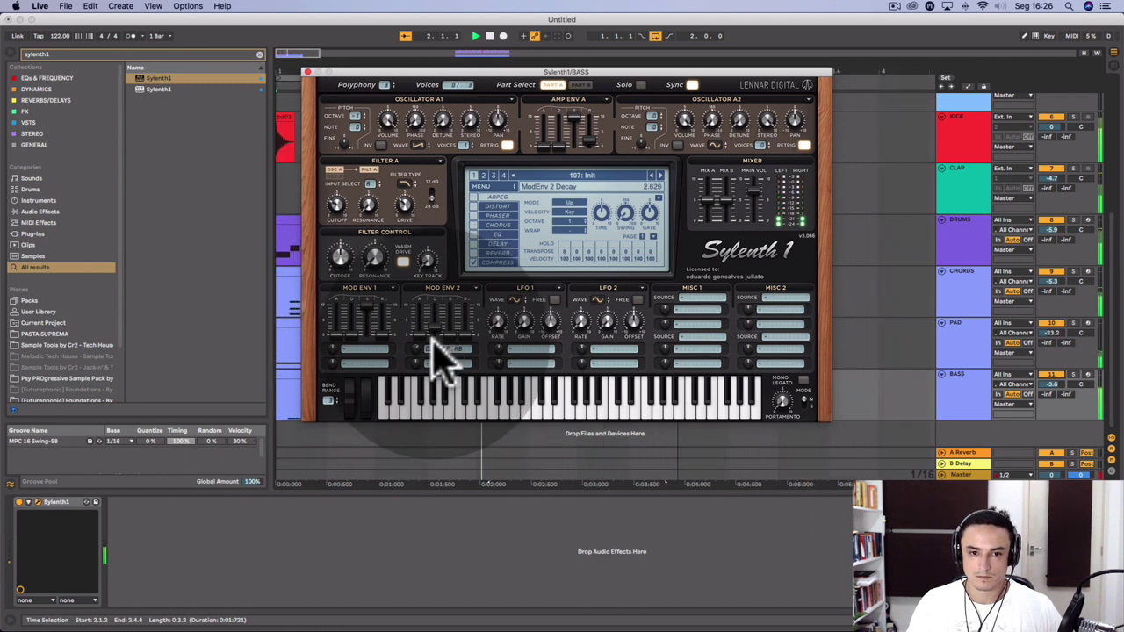
pyautogui.moveTo(433, 338); pyautogui.dragTo(433, 352)
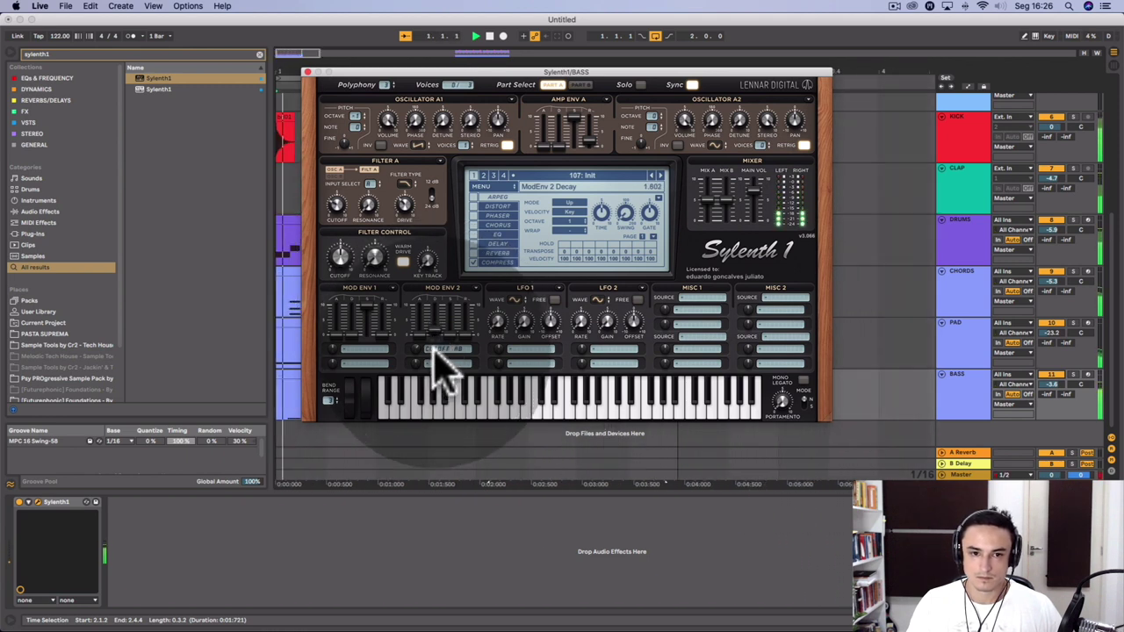
pyautogui.click(427, 351)
# Place the ready-made PAD and BASS tracks beneath their newly built counterparts with their clips starting at bar 1.
pyautogui.click(944, 352)
pyautogui.scroll(5, 752, 166)
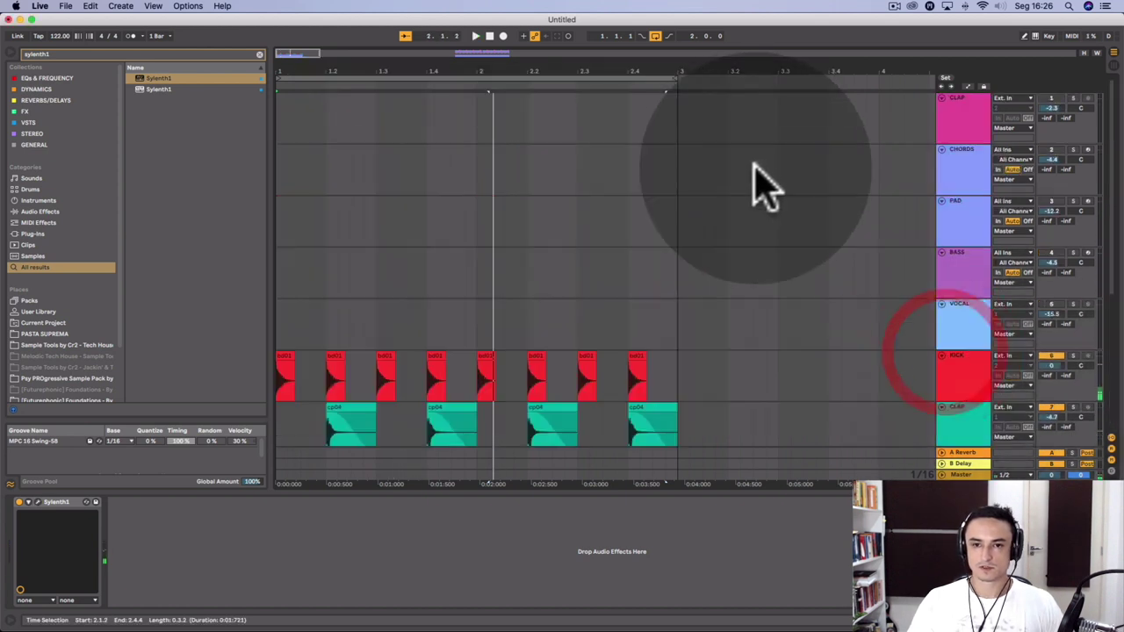
pyautogui.hscroll(6, 750, 165)
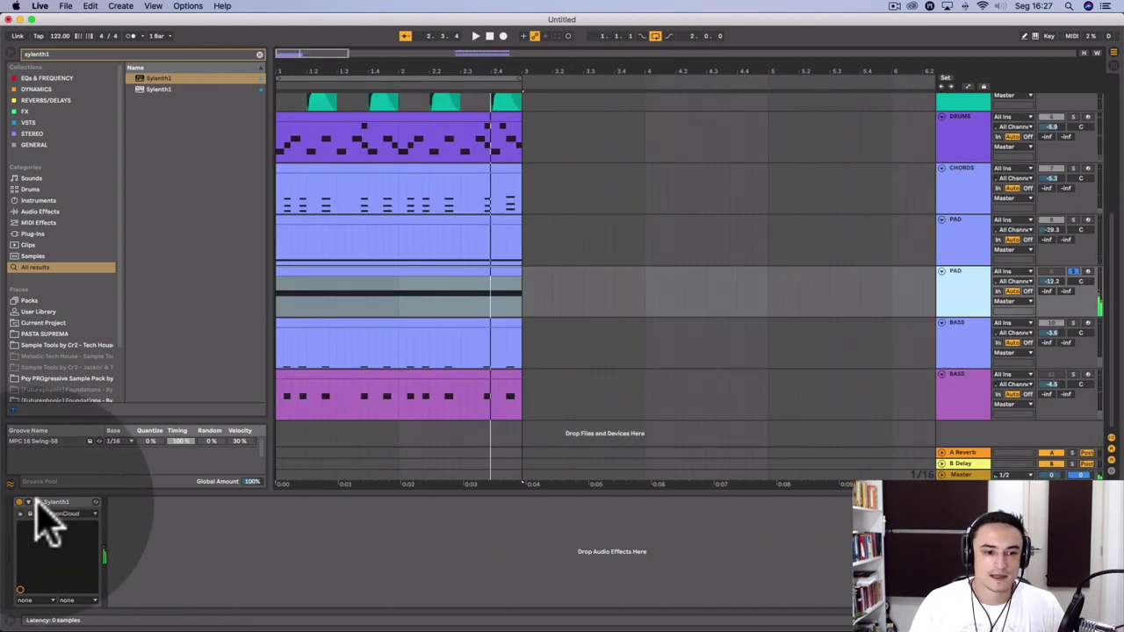
# View the Sylenth1 patches PD MoonCloud on the ready-made PAD track and BS HeavyMoogBass on the purple BASS track.
pyautogui.click(37, 509)
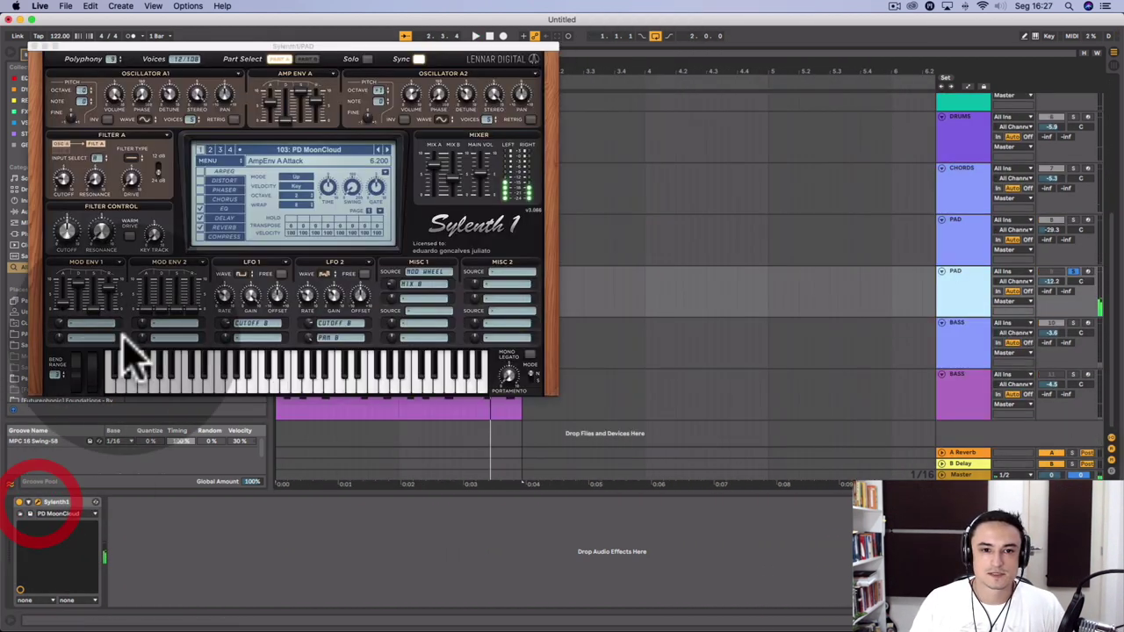
pyautogui.click(36, 44)
pyautogui.click(954, 377)
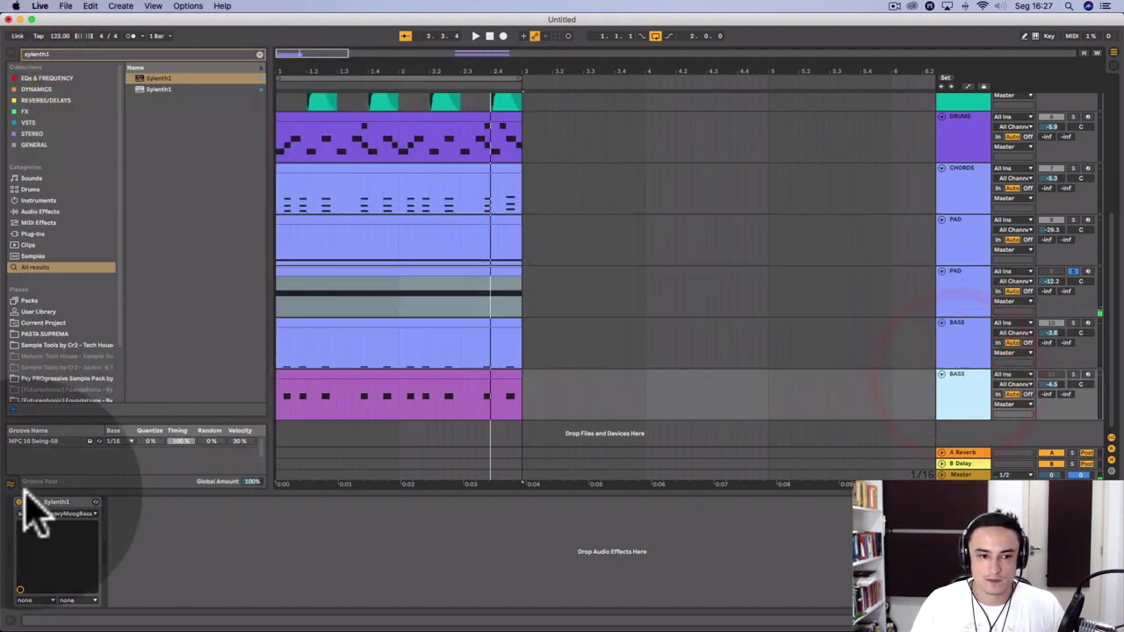
pyautogui.click(35, 507)
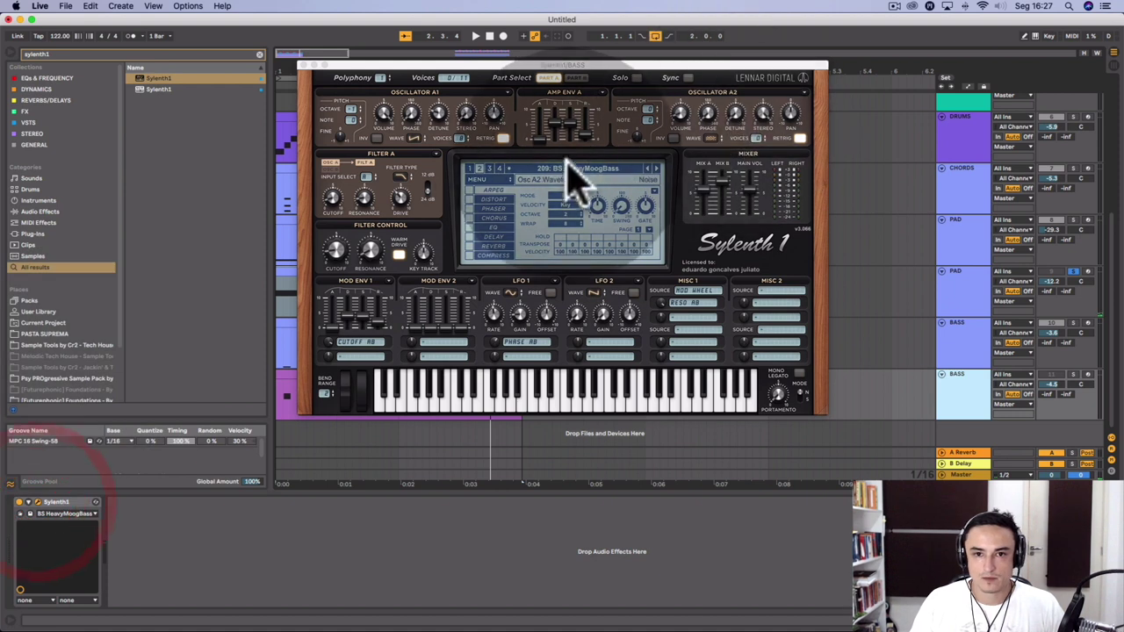
pyautogui.click(303, 66)
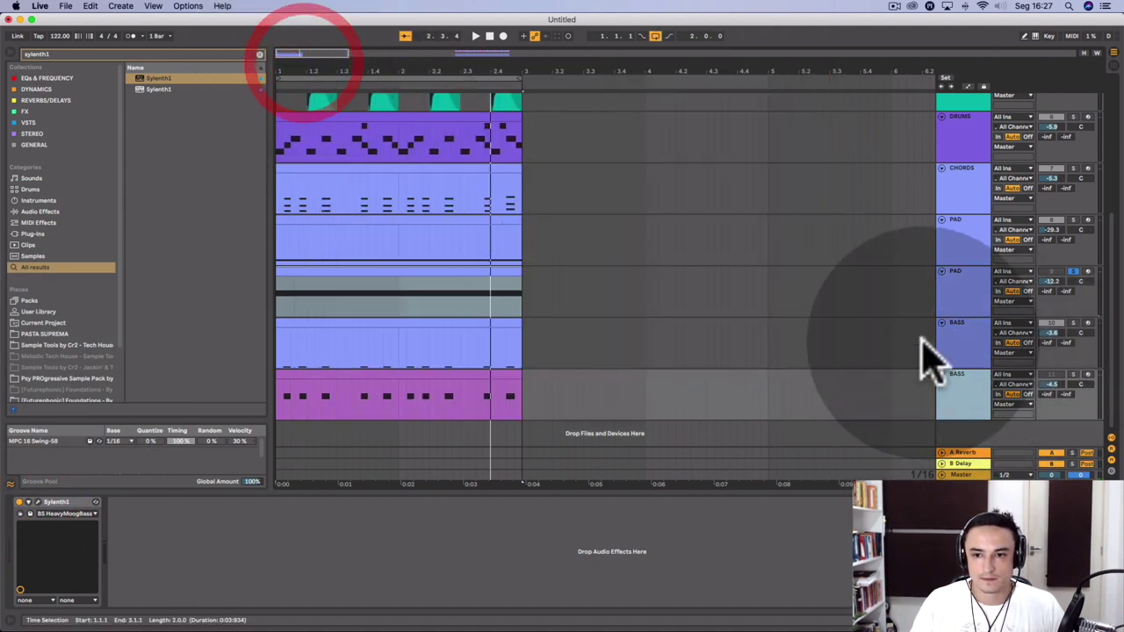
# Delete the newly built BASS and PAD tracks and switch on the ready-made PAD and BASS tracks in their place.
pyautogui.click(963, 345)
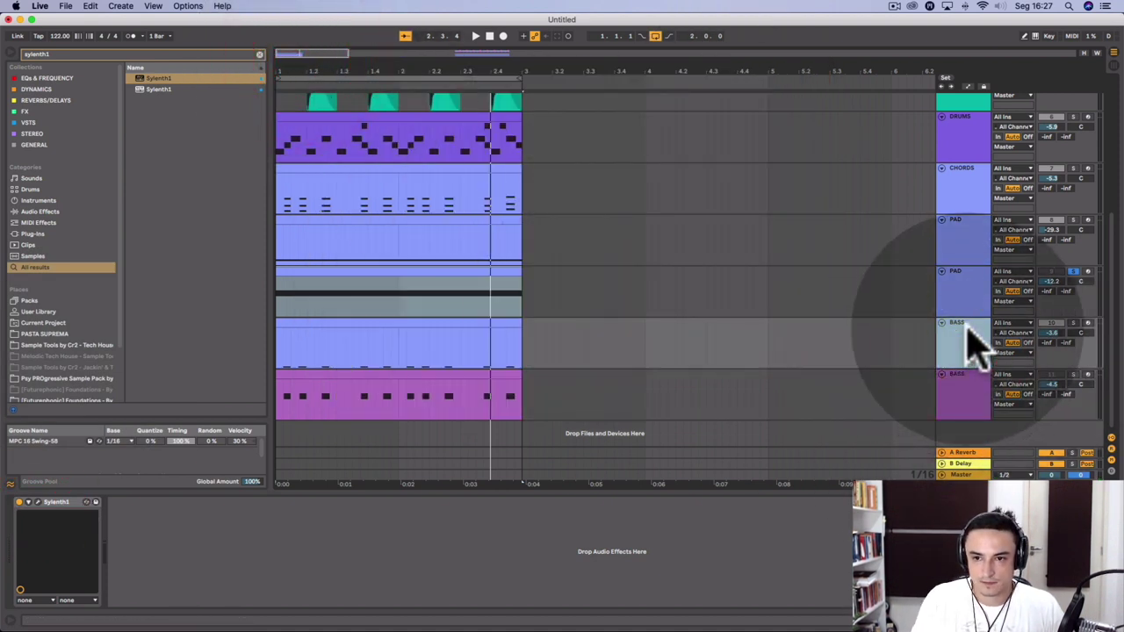
pyautogui.press('Delete')
pyautogui.click(960, 237)
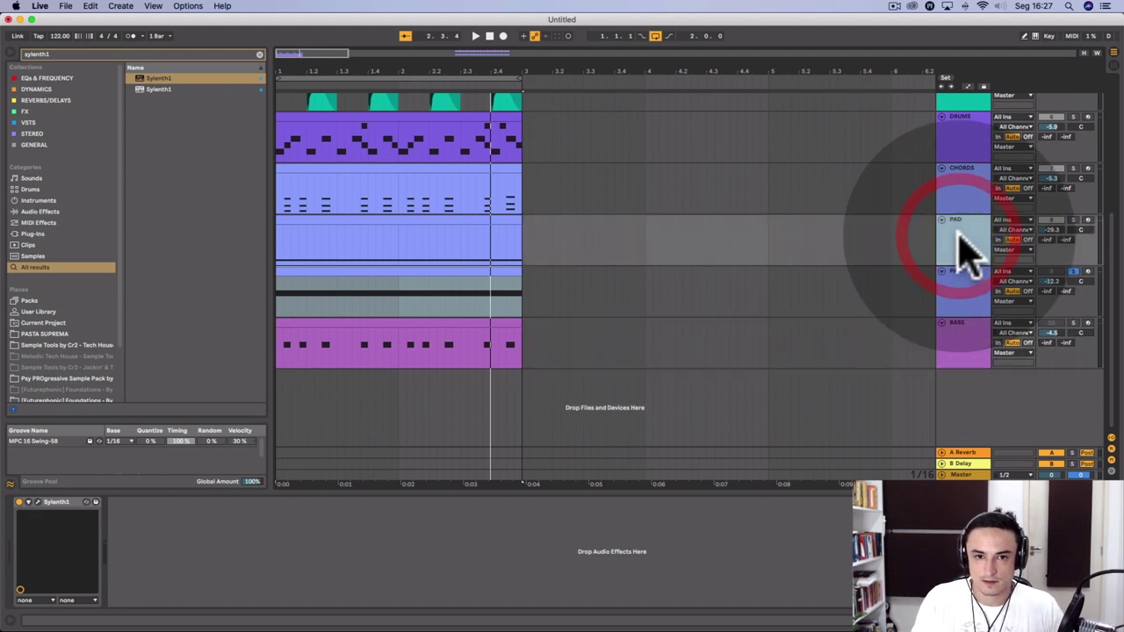
pyautogui.press('Delete')
pyautogui.click(1052, 271)
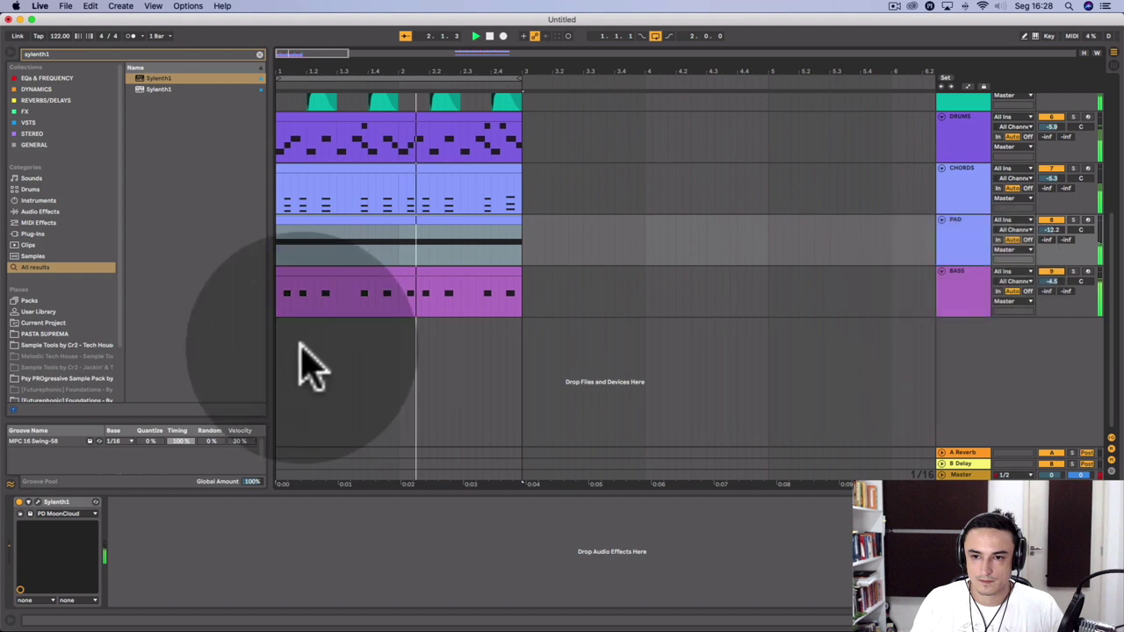
# Place the ready-made CHORDS track below DRUMS with its clip at bar 1, and play the loop with the other CHORDS track off.
pyautogui.scroll(5, 369, 316)
pyautogui.scroll(-3, 388, 326)
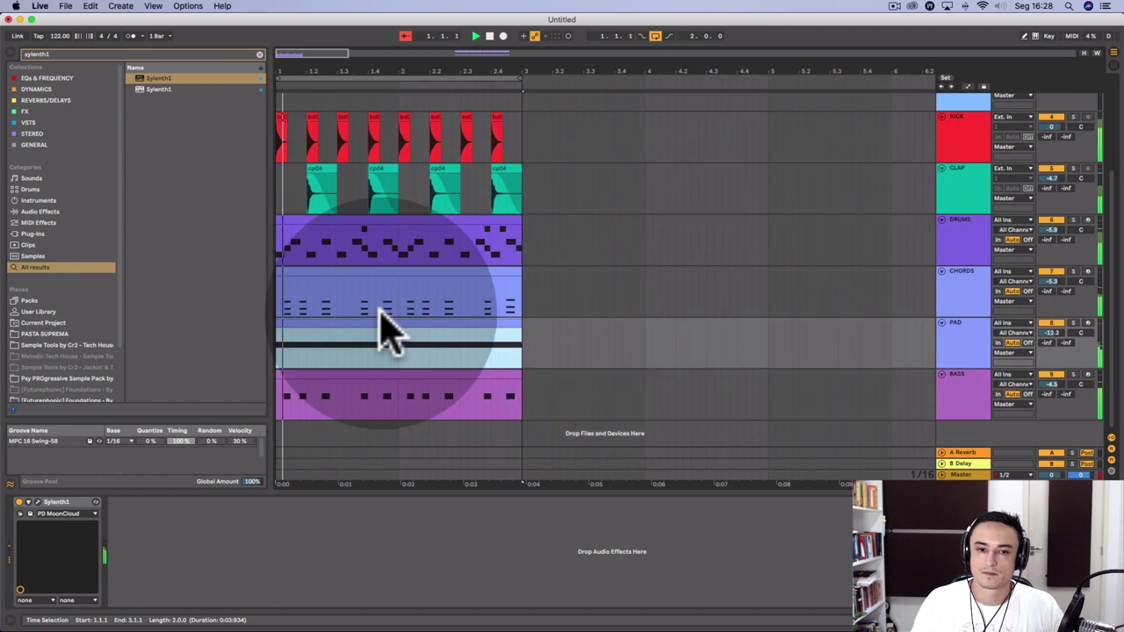
pyautogui.scroll(3, 389, 325)
pyautogui.click(959, 162)
pyautogui.hscroll(10, 866, 188)
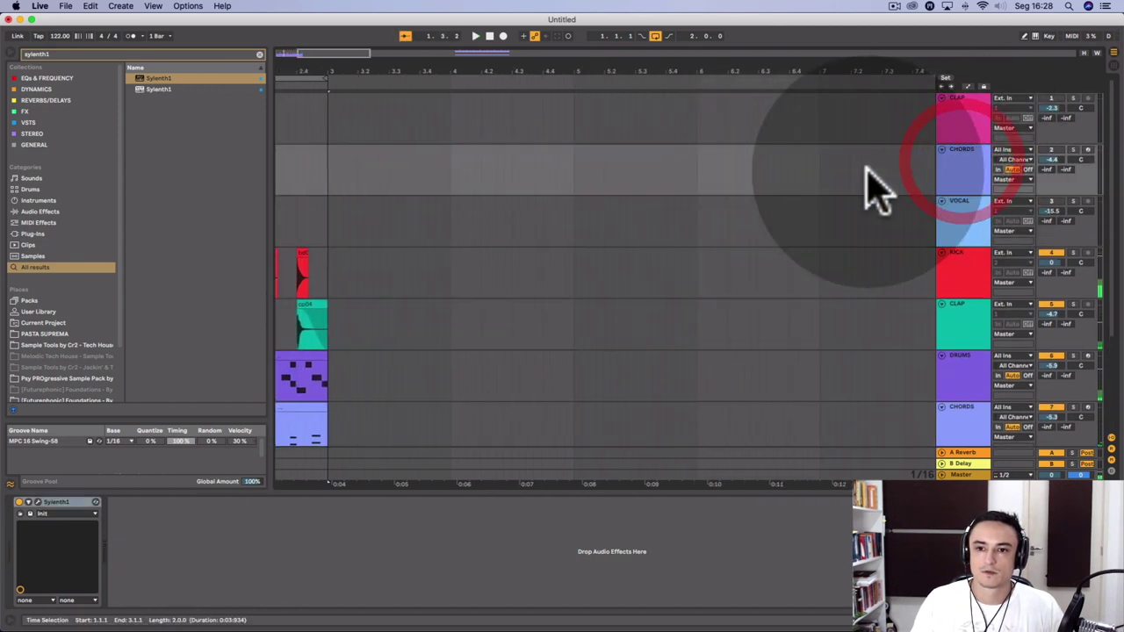
pyautogui.scroll(-3, 878, 263)
pyautogui.click(963, 301)
pyautogui.press('space')
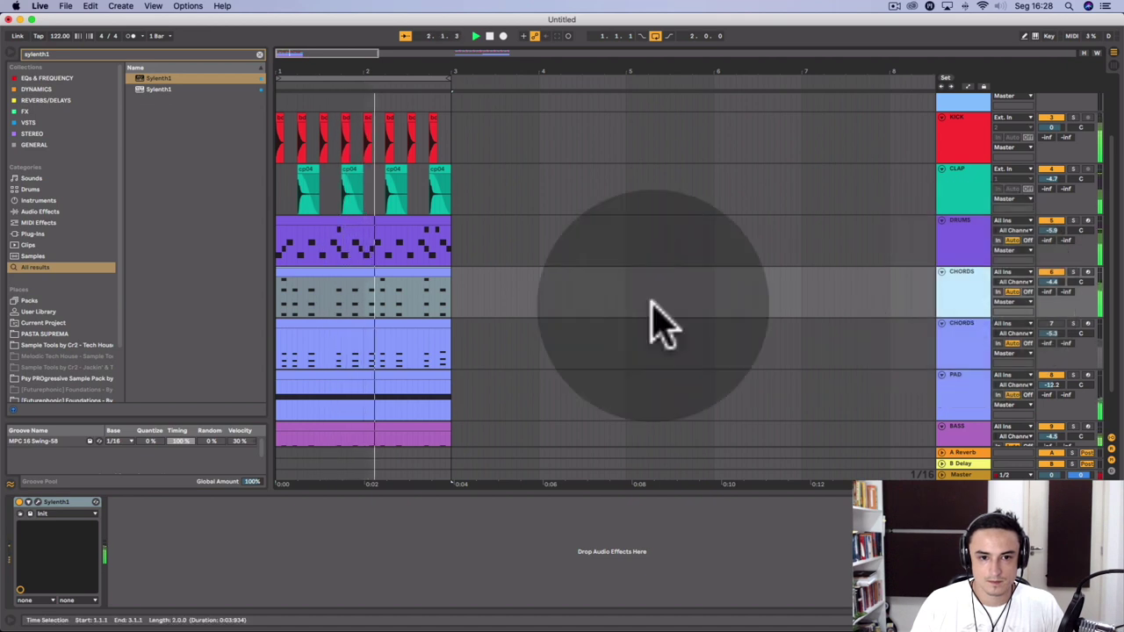
# Examine the ready-made CHORDS clip's notes, including the F3 notes, and the track's Sylenth1 Init patch.
pyautogui.doubleClick(409, 294)
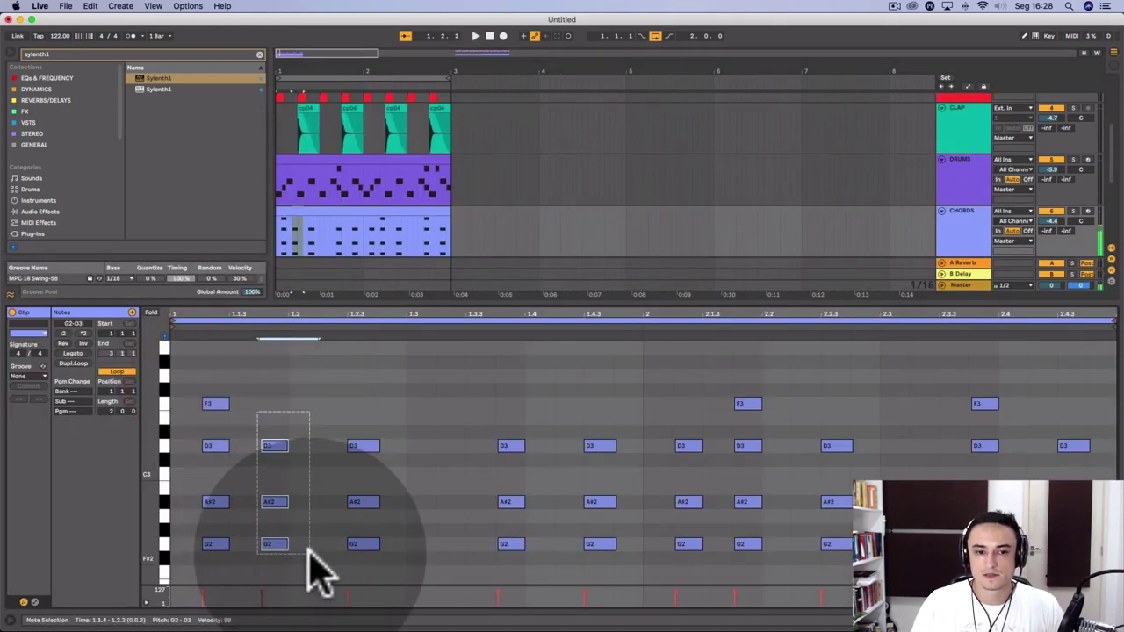
pyautogui.click(308, 552)
pyautogui.click(312, 444)
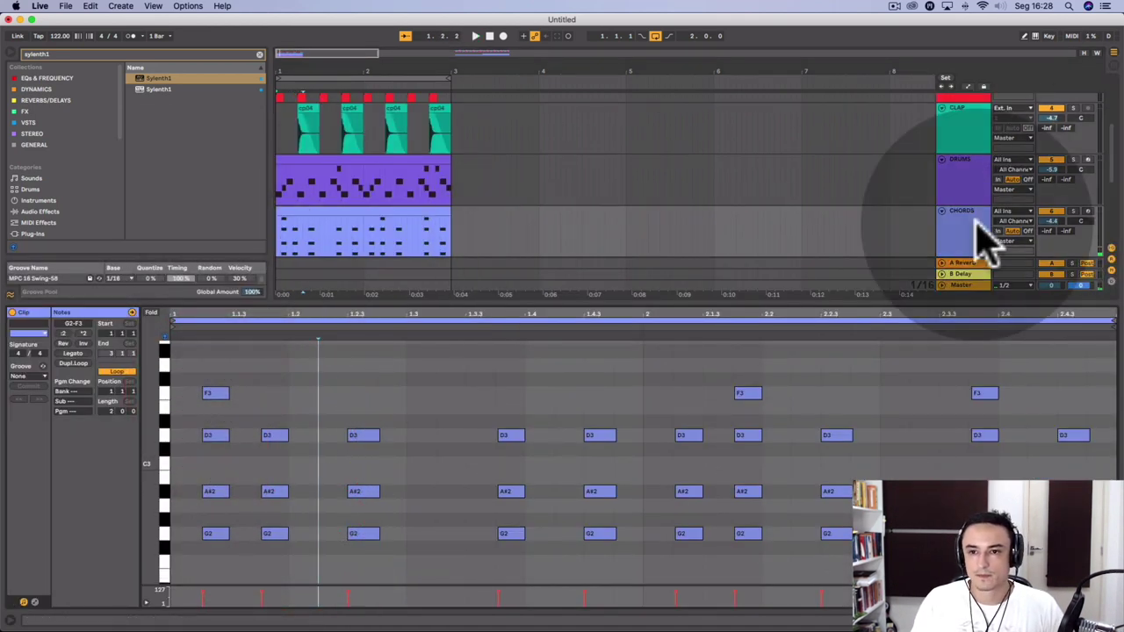
pyautogui.click(965, 227)
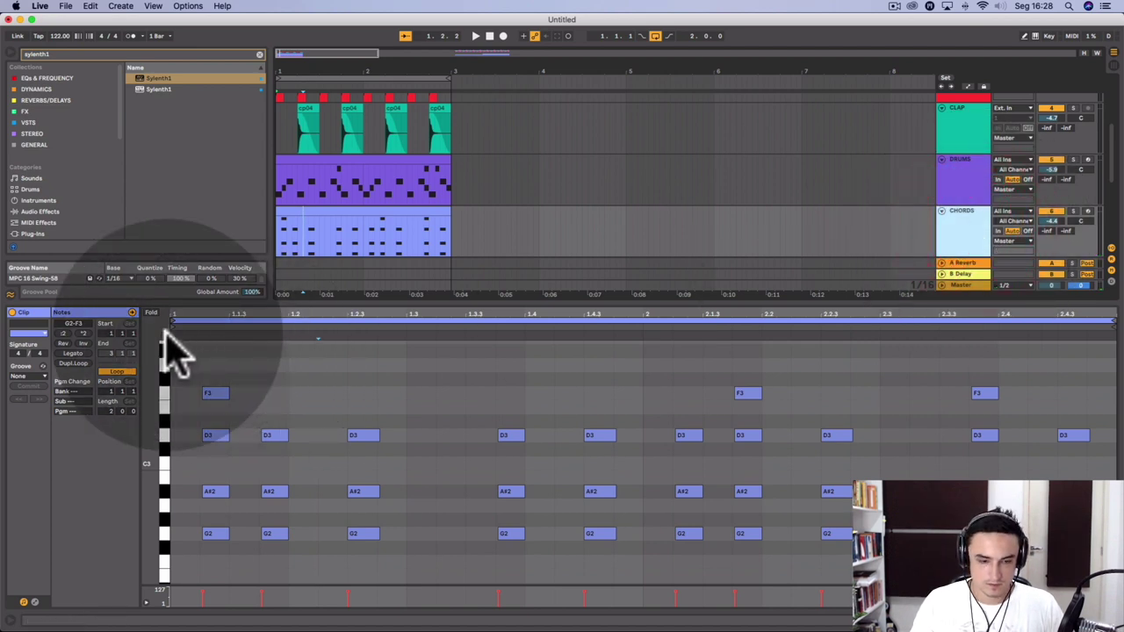
pyautogui.hotkey('shift', 'Tab')
pyautogui.click(29, 502)
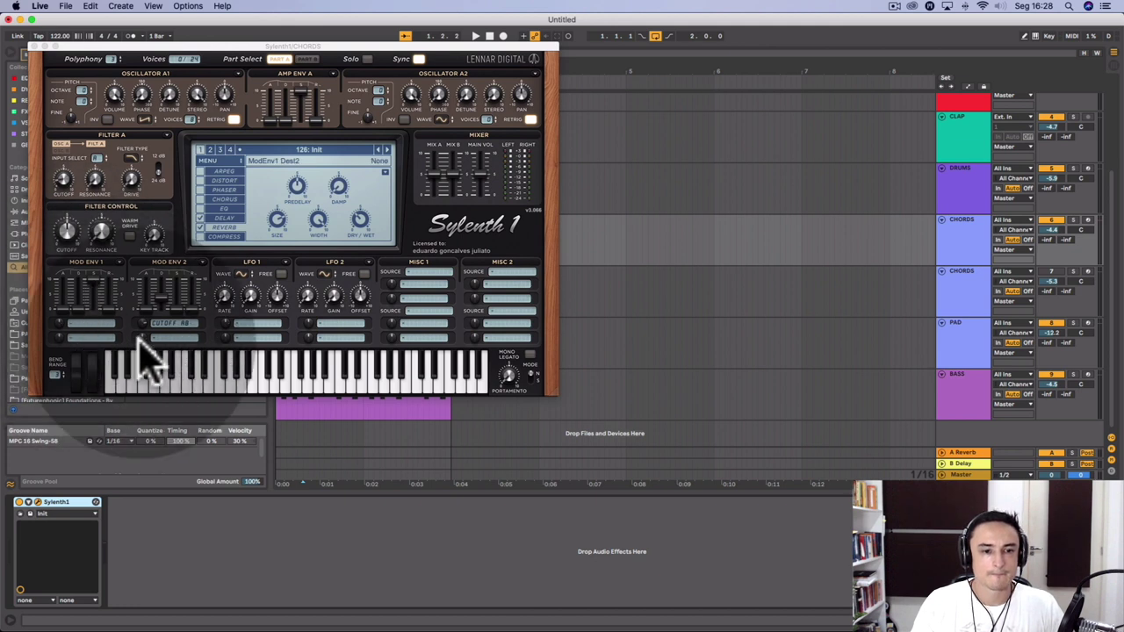
pyautogui.click(35, 45)
pyautogui.doubleClick(314, 220)
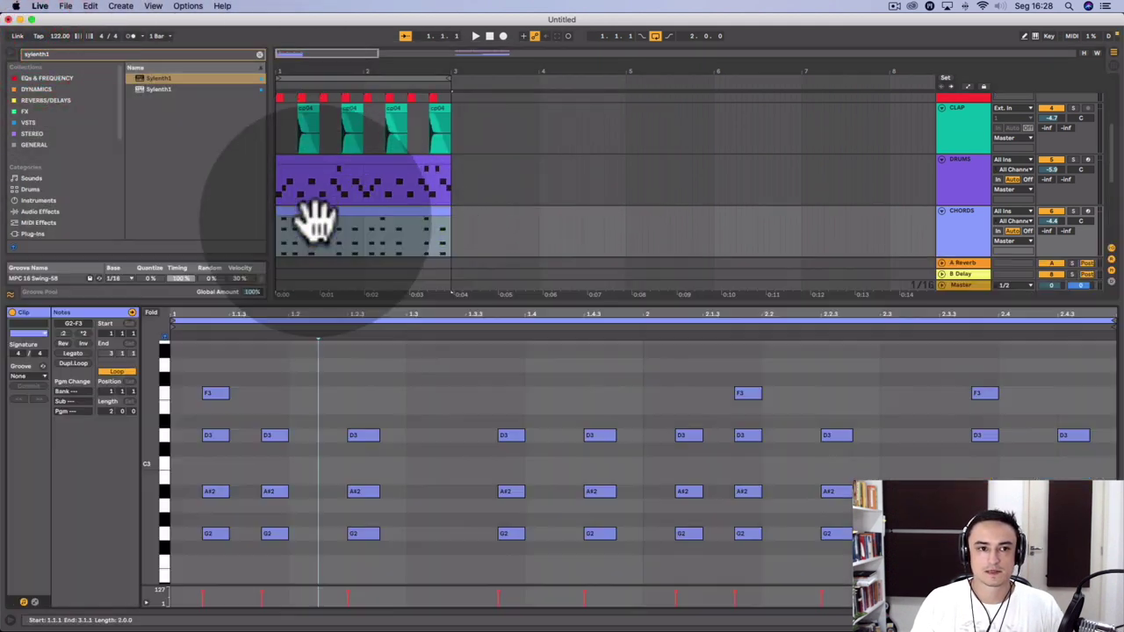
pyautogui.click(279, 412)
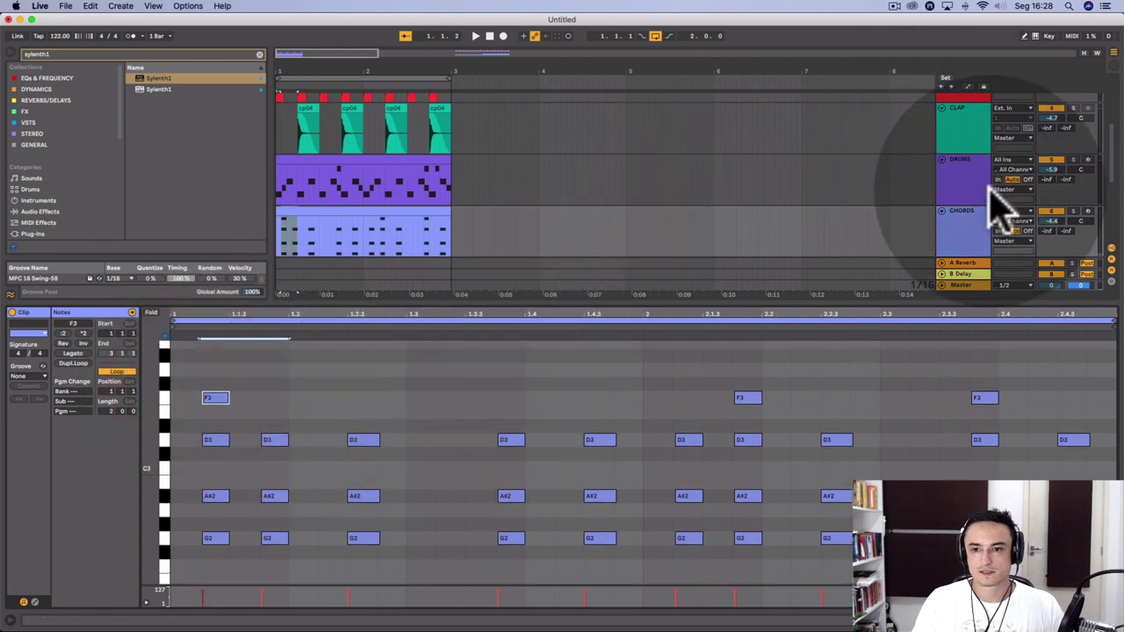
# Delete the switched-off CHORDS track and play the loop with the ready-made CHORDS, PAD and BASS.
pyautogui.click(952, 223)
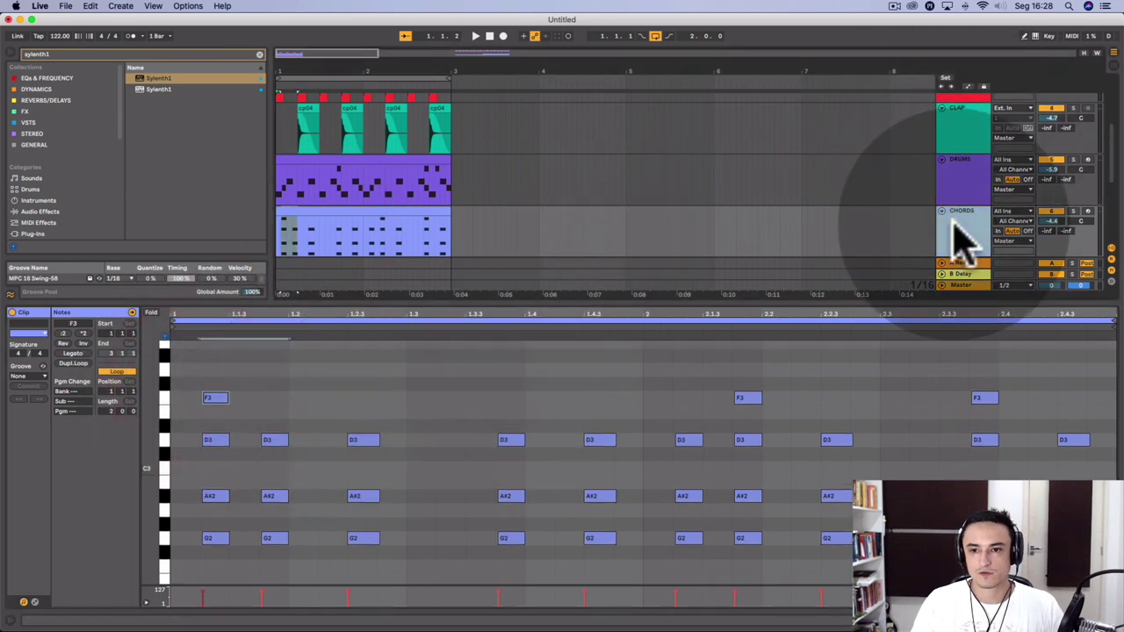
pyautogui.scroll(-4, 952, 223)
pyautogui.scroll(-2, 961, 229)
pyautogui.press('space')
pyautogui.click(961, 188)
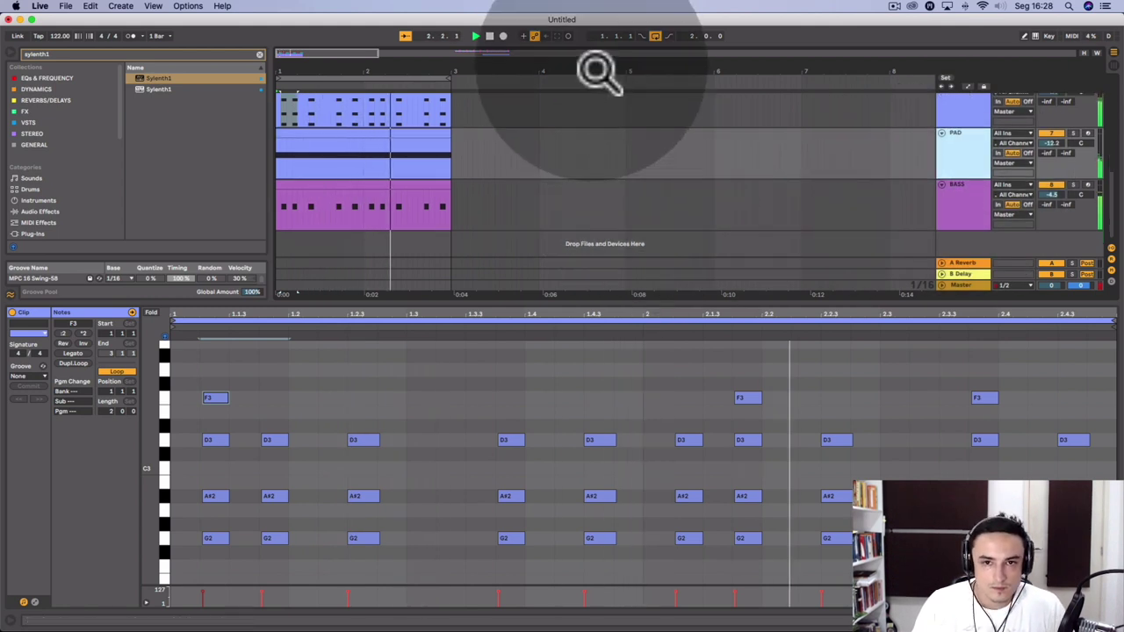
# Close the note editor, stop playback and delete the empty pink CLAP track above VOCAL.
pyautogui.moveTo(602, 70); pyautogui.dragTo(602, 132)
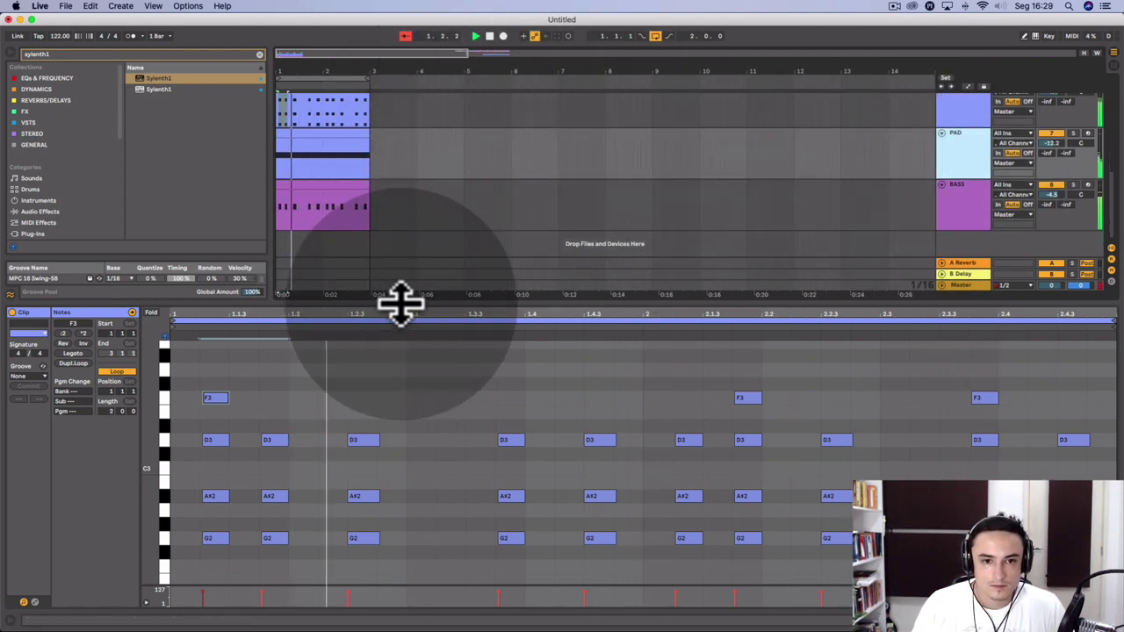
pyautogui.moveTo(401, 305); pyautogui.dragTo(707, 628)
pyautogui.press('space')
pyautogui.click(970, 115)
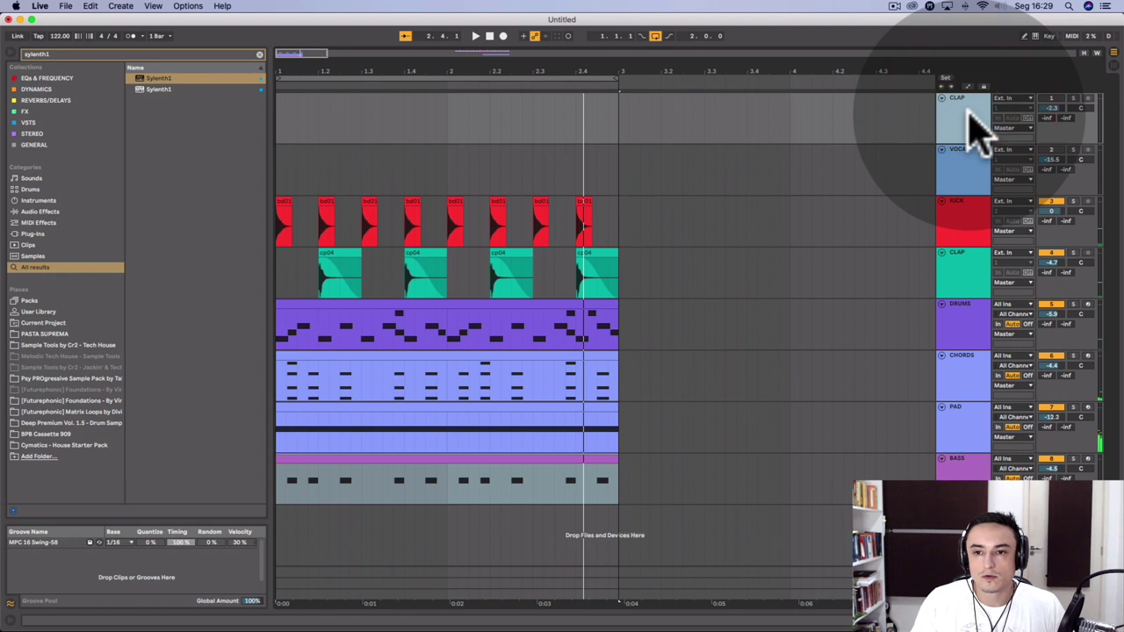
pyautogui.press('Delete')
# Move the 122_G_GimmicksVocals_01_729 clip on the VOCAL track to the start of bar 1.
pyautogui.hscroll(10, 933, 125)
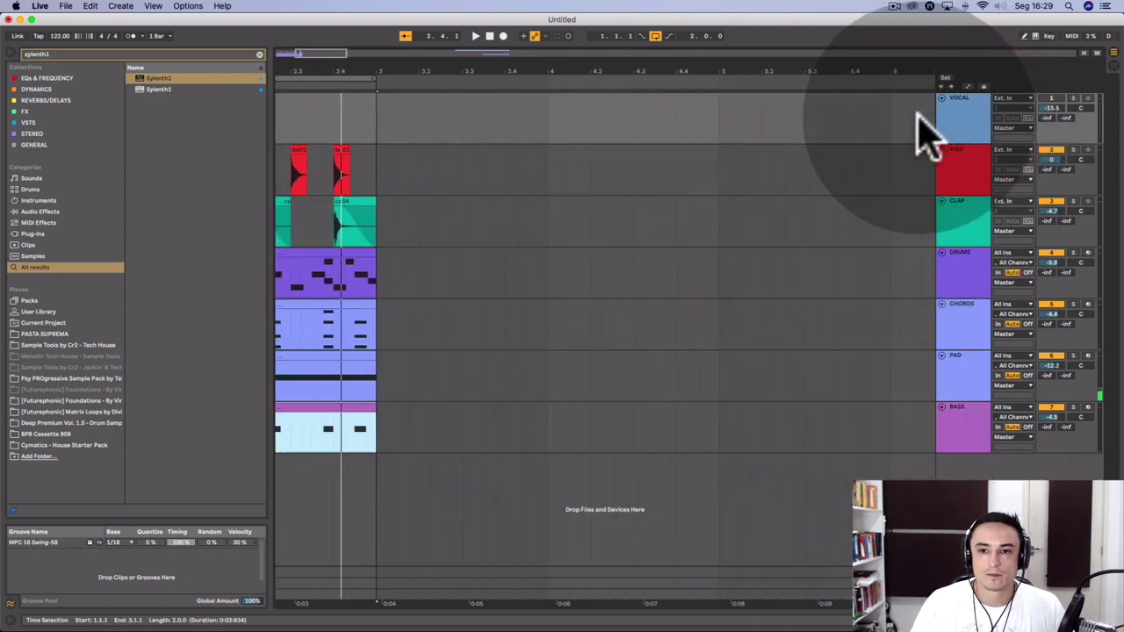
pyautogui.moveTo(791, 74); pyautogui.dragTo(772, 16)
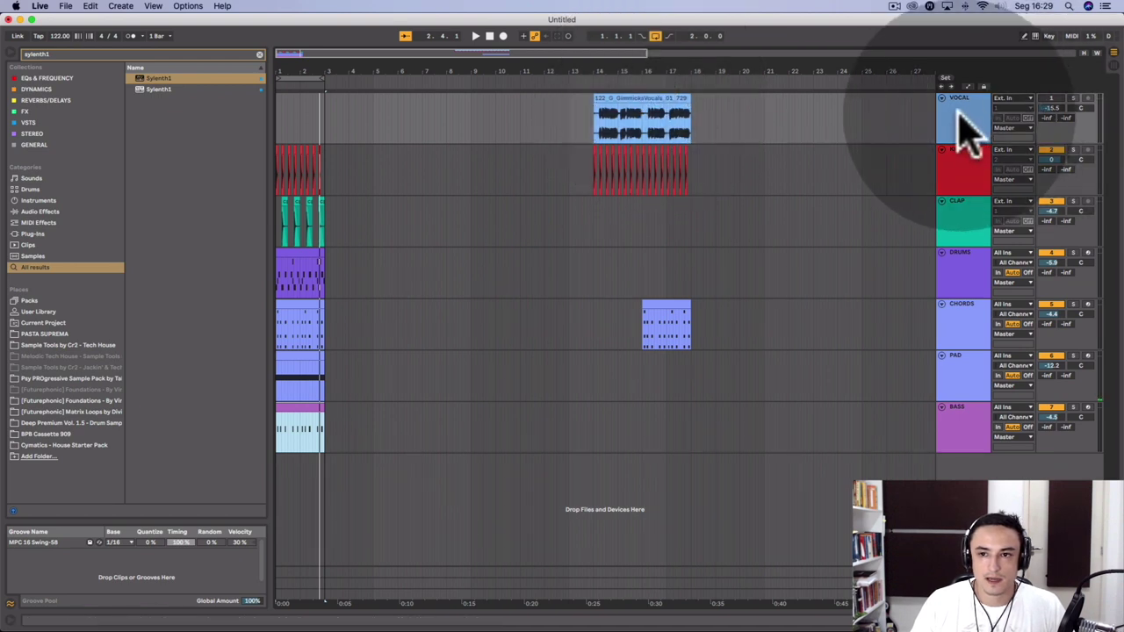
pyautogui.click(651, 99)
pyautogui.moveTo(651, 98); pyautogui.dragTo(318, 111)
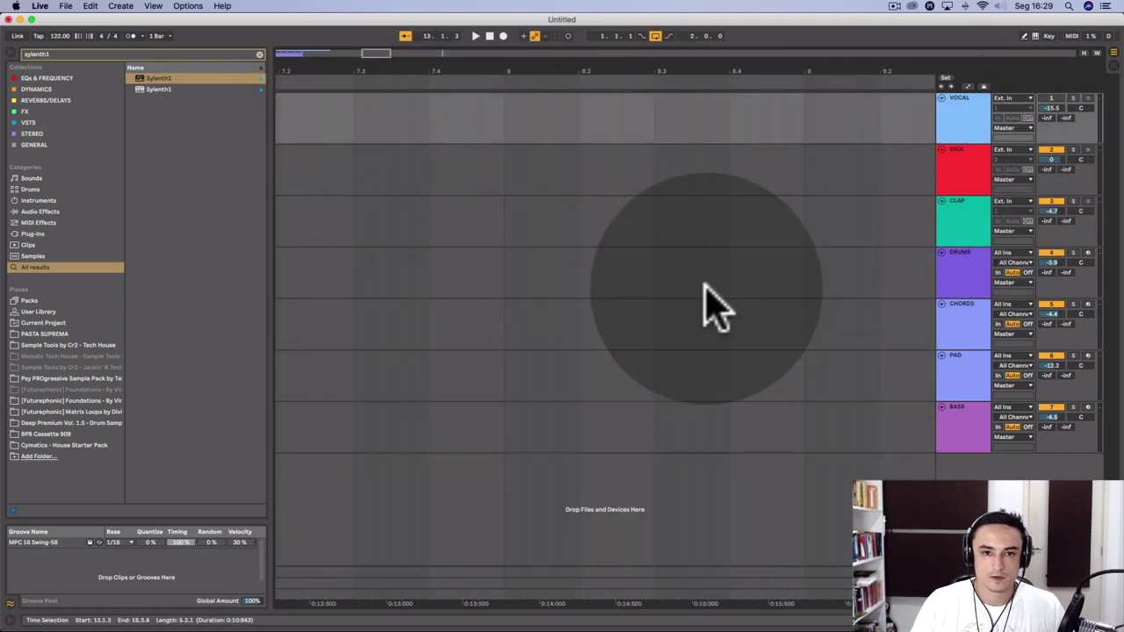
pyautogui.hscroll(-15, 710, 289)
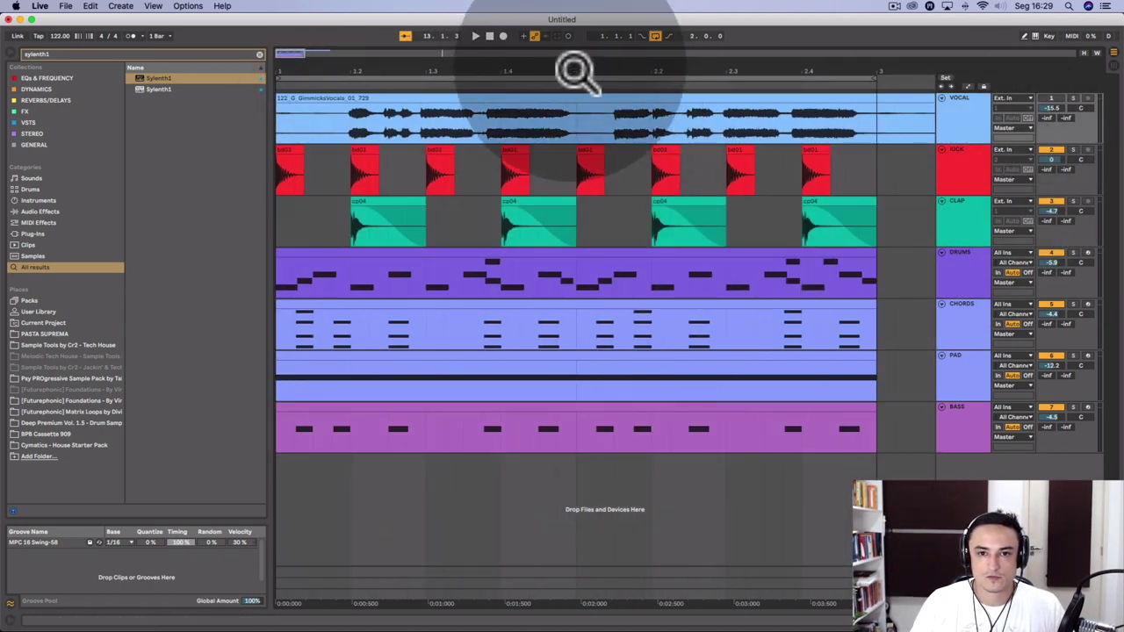
pyautogui.moveTo(584, 71); pyautogui.dragTo(585, 24)
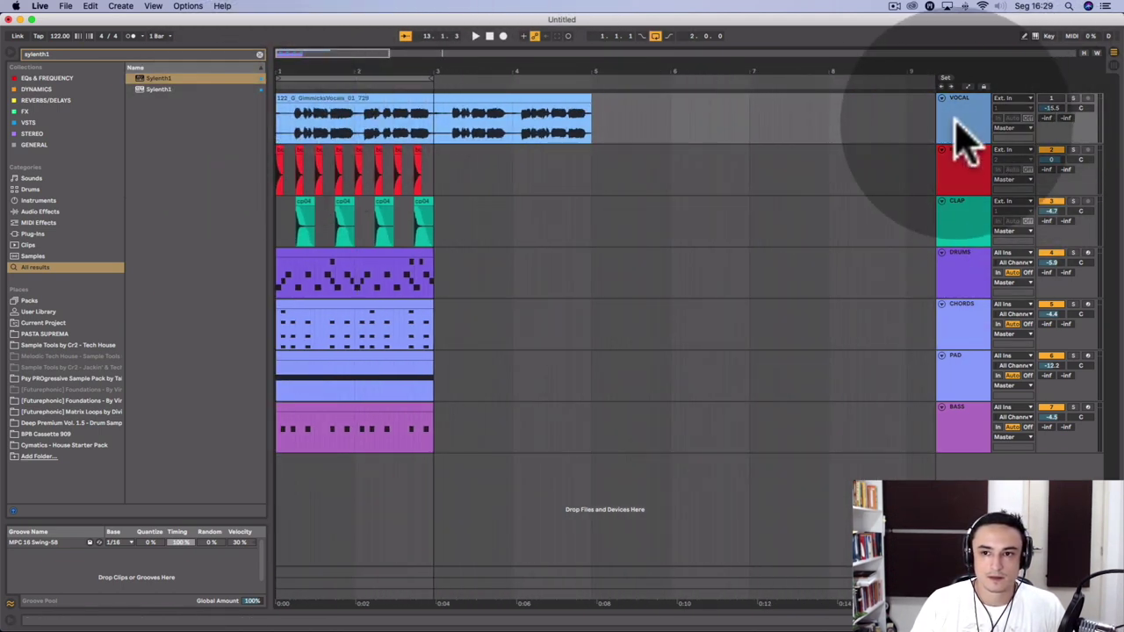
# Move the VOCAL track below BASS and extend the loop to four bars to cover the vocal clip.
pyautogui.moveTo(956, 121); pyautogui.dragTo(966, 519)
pyautogui.moveTo(964, 449); pyautogui.dragTo(965, 464)
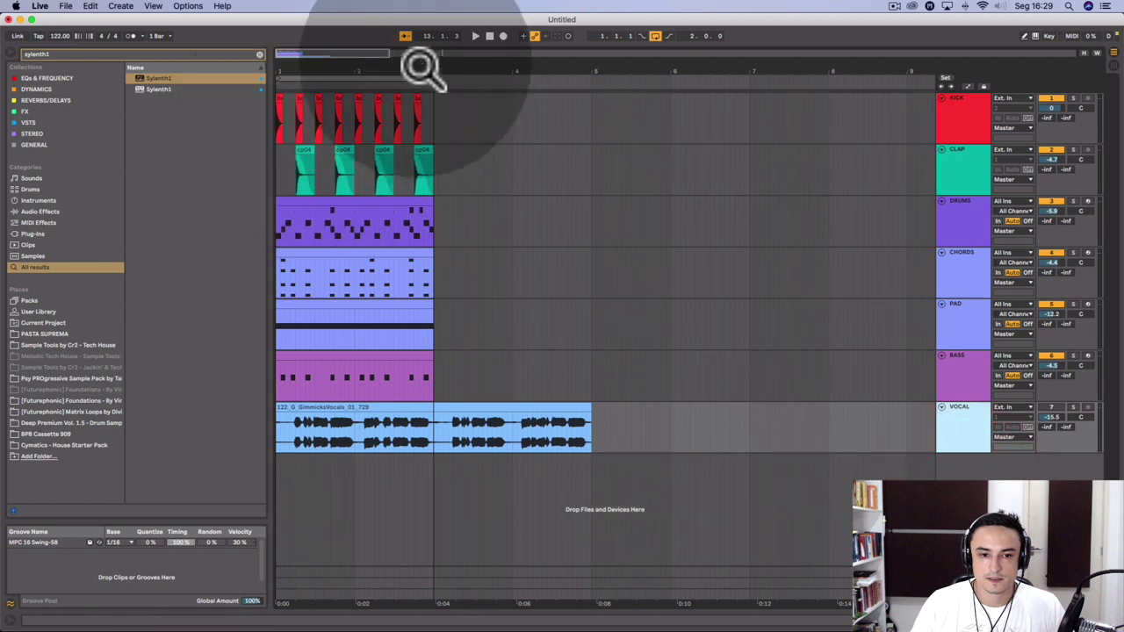
pyautogui.moveTo(433, 79); pyautogui.dragTo(587, 79)
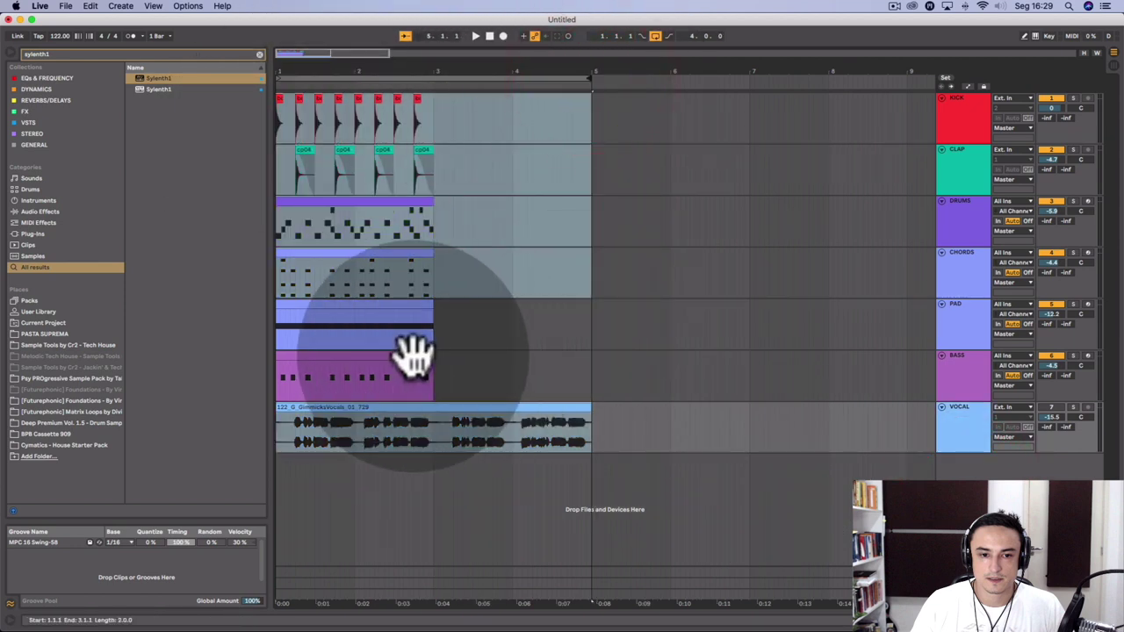
# Duplicate the two-bar clips on the KICK through BASS tracks to fill bars 3 and 4.
pyautogui.moveTo(409, 357); pyautogui.dragTo(281, 123)
pyautogui.click(274, 99)
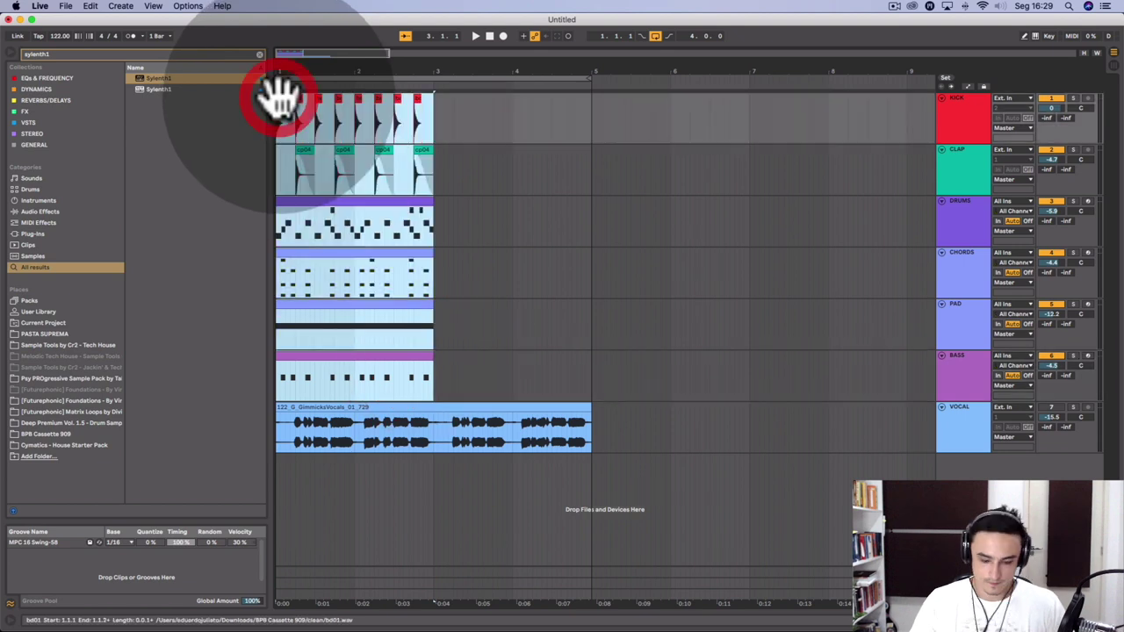
pyautogui.press('super+d')
# Play the four-bar loop from the start with the VOCAL track switched on and its volume set to -15.7 dB.
pyautogui.click(279, 97)
pyautogui.press('space')
pyautogui.click(1051, 408)
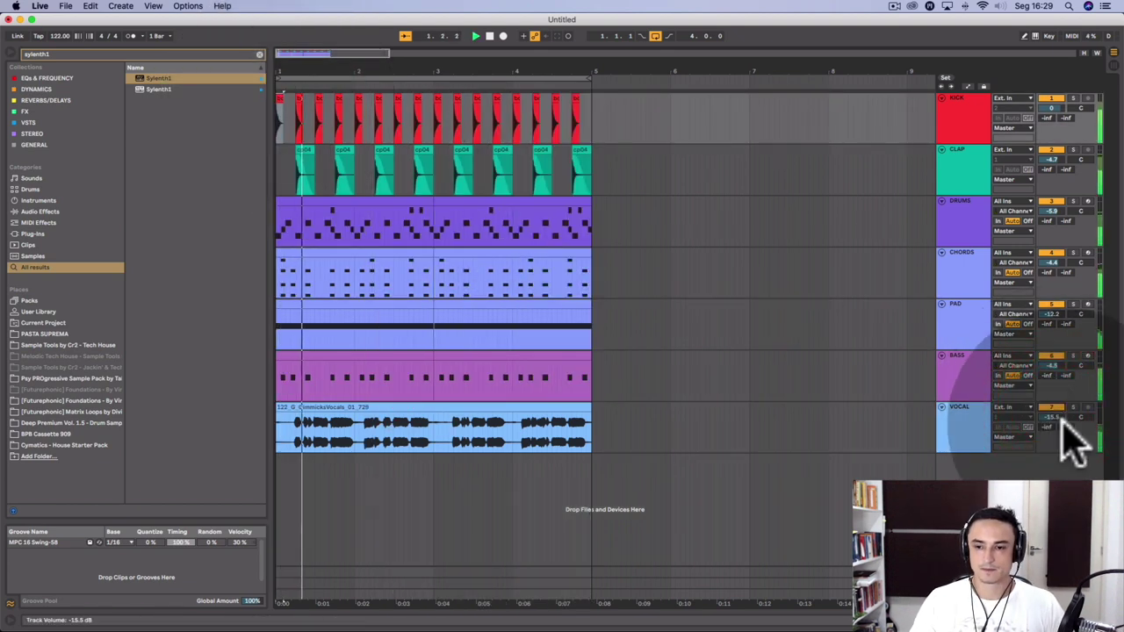
pyautogui.moveTo(1051, 417); pyautogui.dragTo(1051, 419)
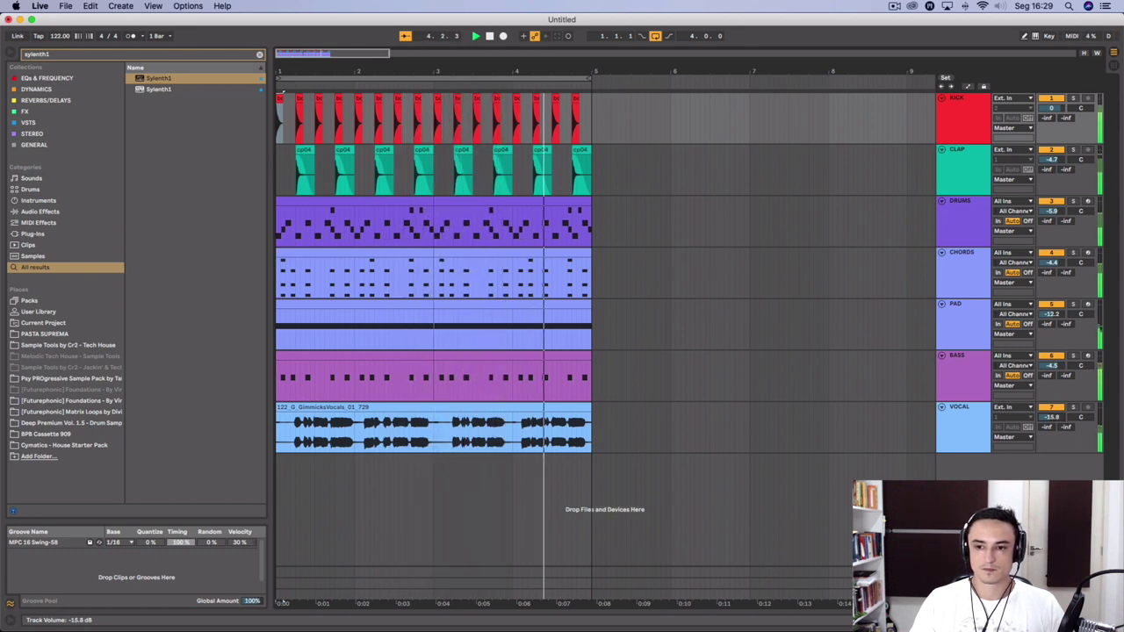
pyautogui.click(1051, 407)
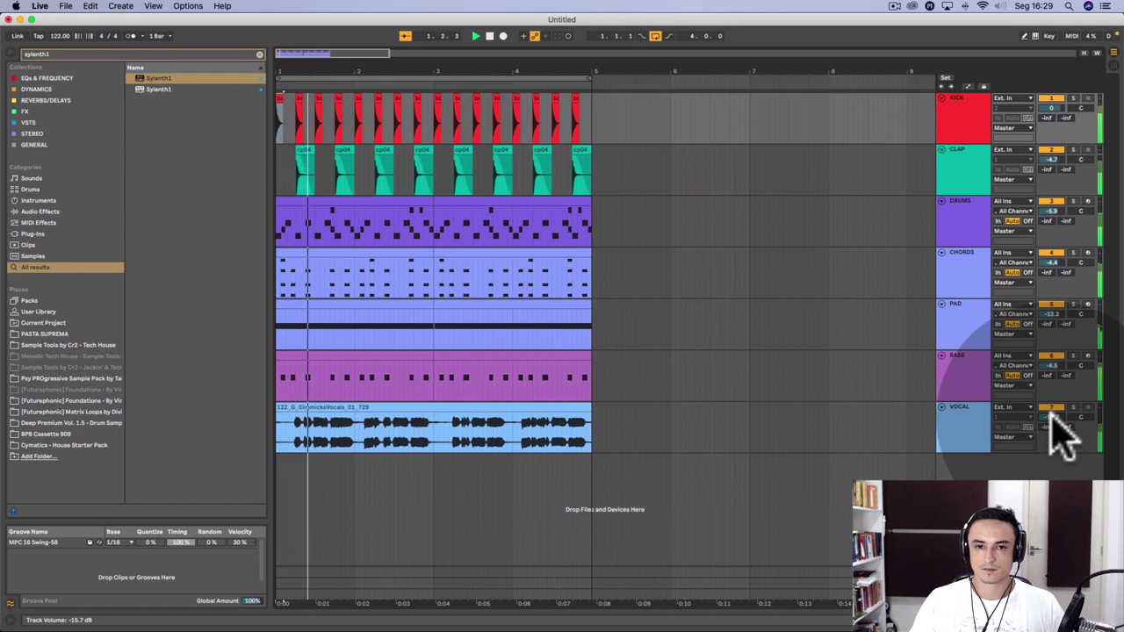
pyautogui.click(917, 180)
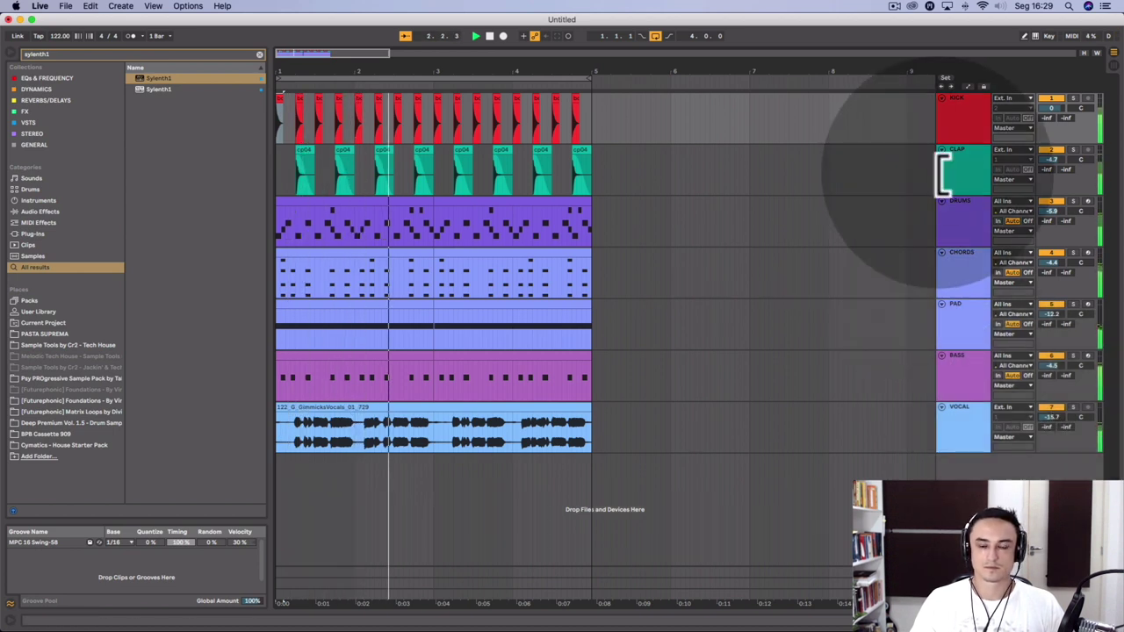